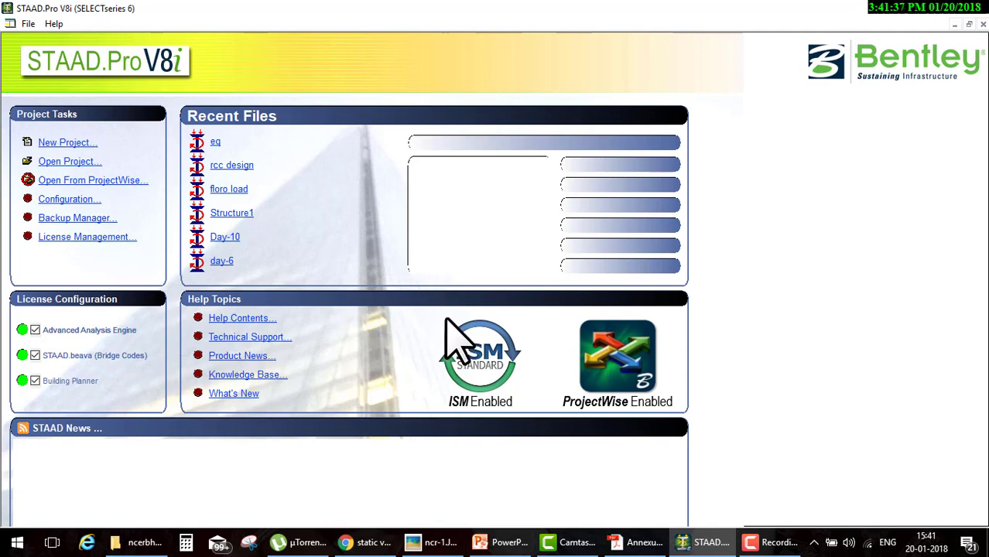
Start a new project, bringing up the New Model dialog set to Space, Meter and KiloNewton.
{"action": "left_click_drag", "start_coordinate": [468, 136], "coordinate": [473, 321]}
{"action": "mouse_move", "coordinate": [468, 133]}
{"action": "left_mouse_down"}
{"action": "mouse_move", "coordinate": [549, 124]}
{"action": "mouse_move", "coordinate": [543, 324]}
{"action": "left_mouse_up"}
{"action": "left_click_drag", "start_coordinate": [439, 329], "coordinate": [507, 329]}
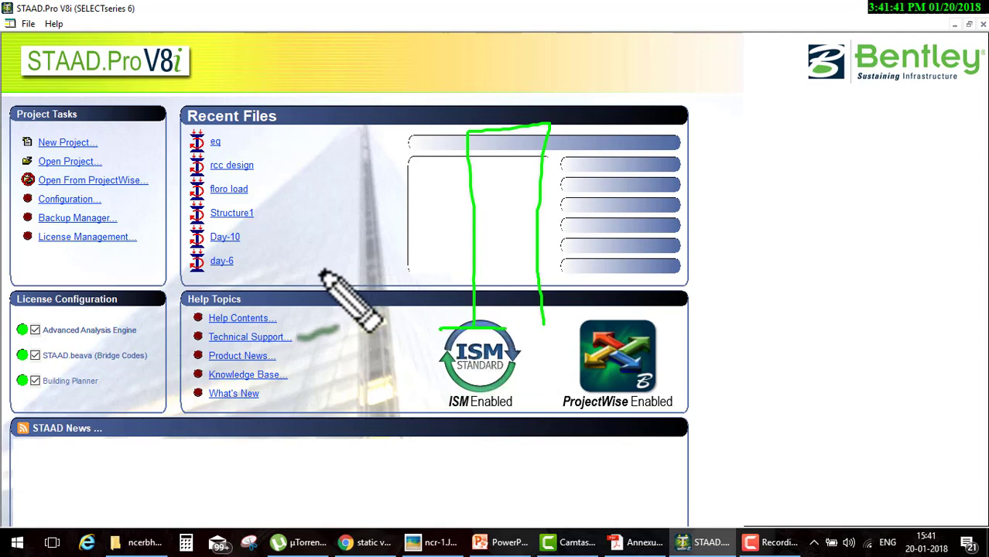
{"action": "mouse_move", "coordinate": [323, 269]}
{"action": "left_mouse_down"}
{"action": "mouse_move", "coordinate": [451, 267]}
{"action": "mouse_move", "coordinate": [438, 278]}
{"action": "left_mouse_up"}
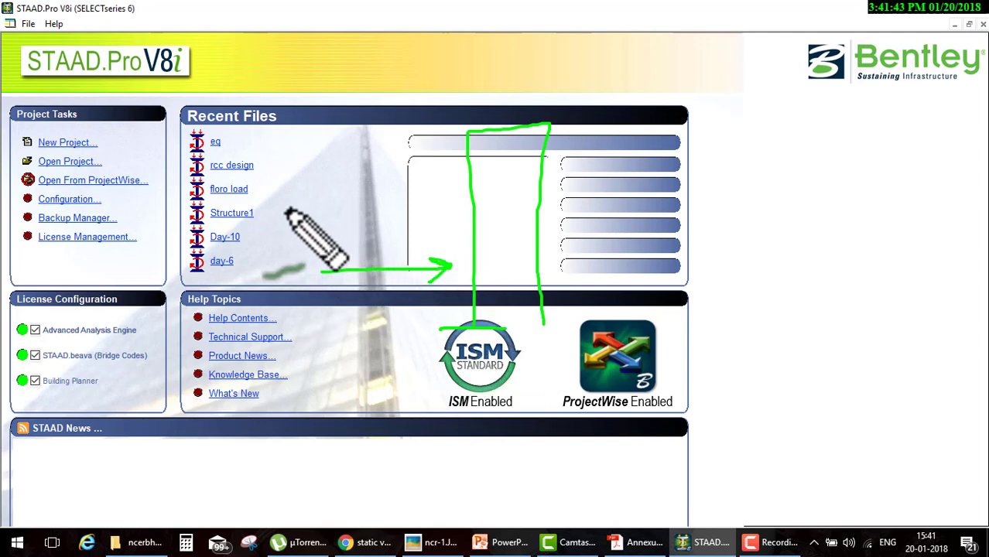
{"action": "left_click_drag", "start_coordinate": [278, 211], "coordinate": [440, 209]}
{"action": "mouse_move", "coordinate": [396, 185]}
{"action": "left_mouse_down"}
{"action": "mouse_move", "coordinate": [439, 209]}
{"action": "mouse_move", "coordinate": [404, 234]}
{"action": "left_mouse_up"}
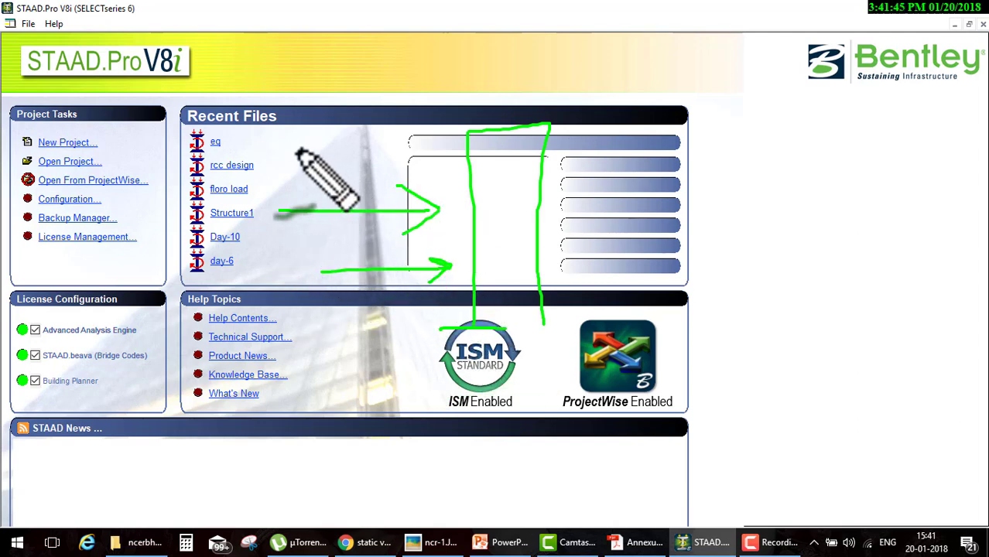
{"action": "mouse_move", "coordinate": [298, 150]}
{"action": "left_mouse_down"}
{"action": "mouse_move", "coordinate": [446, 147]}
{"action": "mouse_move", "coordinate": [410, 160]}
{"action": "mouse_move", "coordinate": [272, 151]}
{"action": "left_mouse_up"}
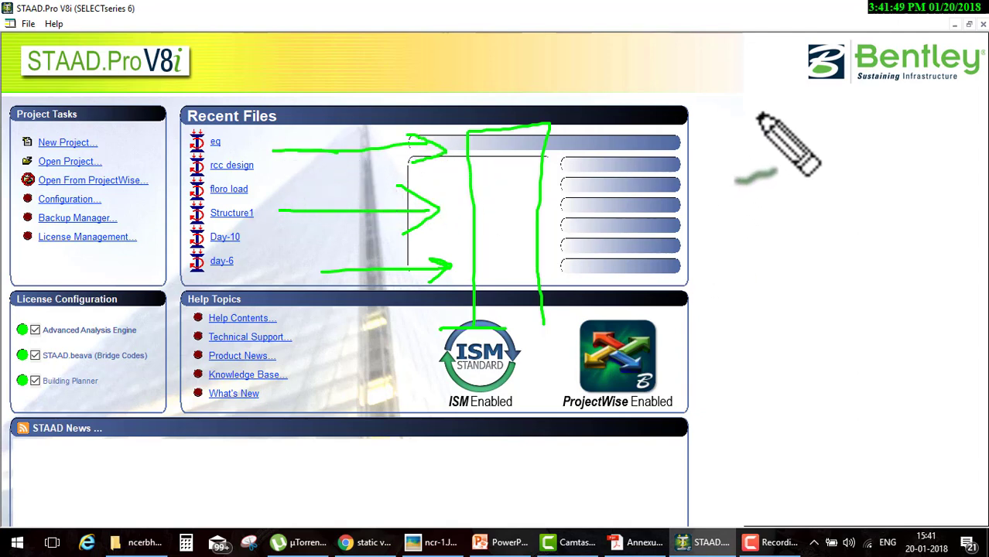
{"action": "mouse_move", "coordinate": [760, 116]}
{"action": "left_mouse_down"}
{"action": "mouse_move", "coordinate": [739, 186]}
{"action": "mouse_move", "coordinate": [766, 229]}
{"action": "mouse_move", "coordinate": [774, 279]}
{"action": "left_mouse_up"}
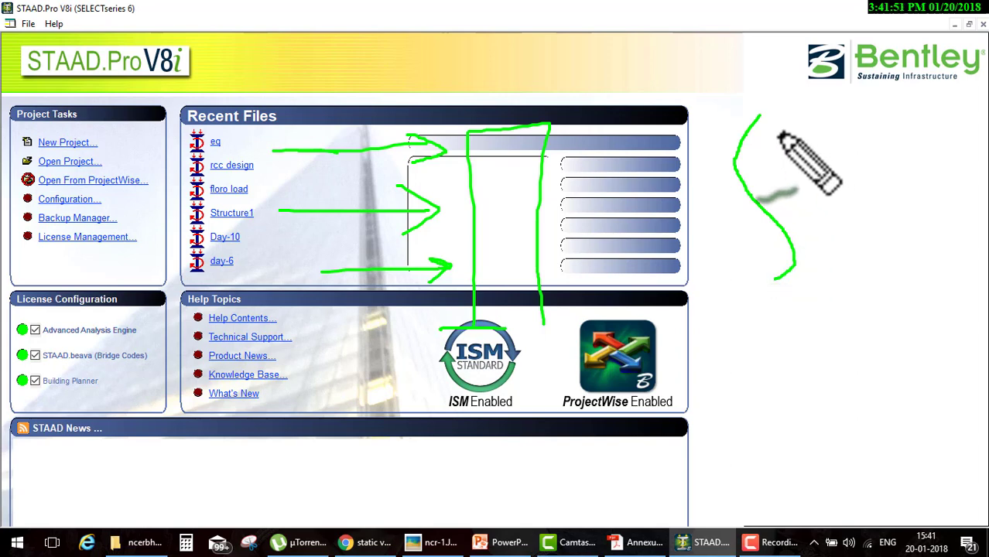
{"action": "mouse_move", "coordinate": [760, 116]}
{"action": "left_mouse_down"}
{"action": "mouse_move", "coordinate": [806, 150]}
{"action": "mouse_move", "coordinate": [801, 177]}
{"action": "mouse_move", "coordinate": [825, 210]}
{"action": "mouse_move", "coordinate": [822, 267]}
{"action": "left_mouse_up"}
{"action": "left_click_drag", "start_coordinate": [757, 286], "coordinate": [902, 265]}
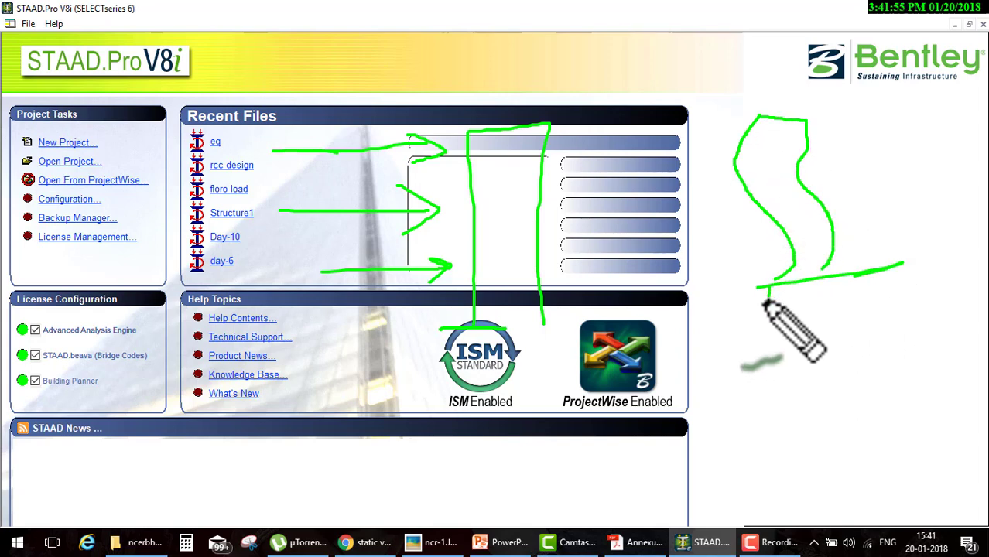
{"action": "left_click_drag", "start_coordinate": [768, 288], "coordinate": [765, 302]}
{"action": "mouse_move", "coordinate": [791, 286]}
{"action": "left_mouse_down"}
{"action": "mouse_move", "coordinate": [787, 302]}
{"action": "mouse_move", "coordinate": [839, 302]}
{"action": "left_mouse_up"}
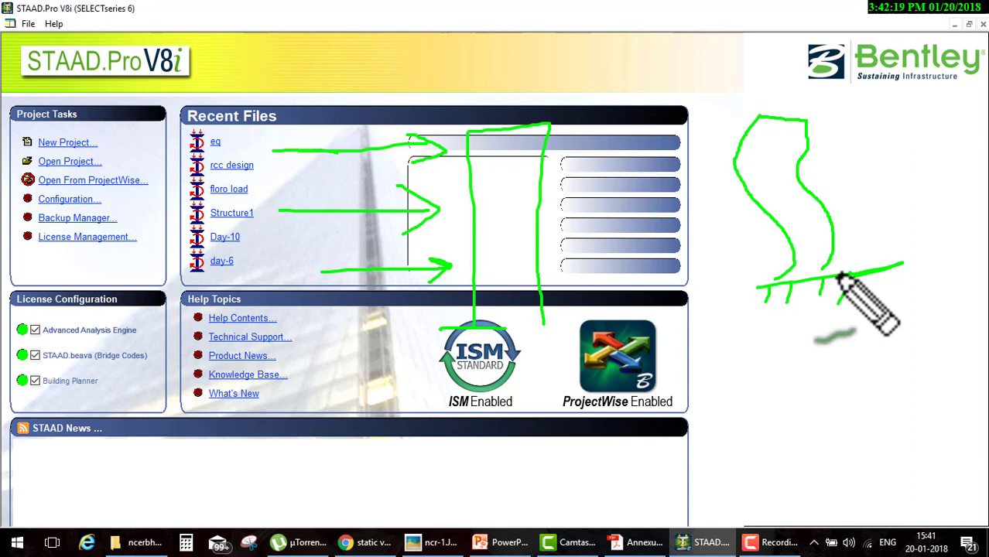
{"action": "key", "text": "Escape"}
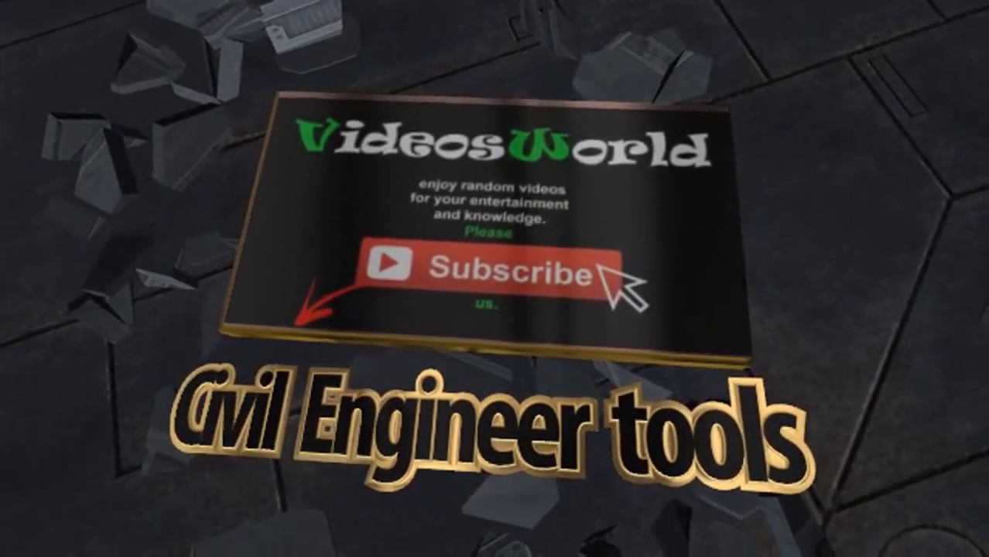
{"action": "left_click", "coordinate": [69, 142]}
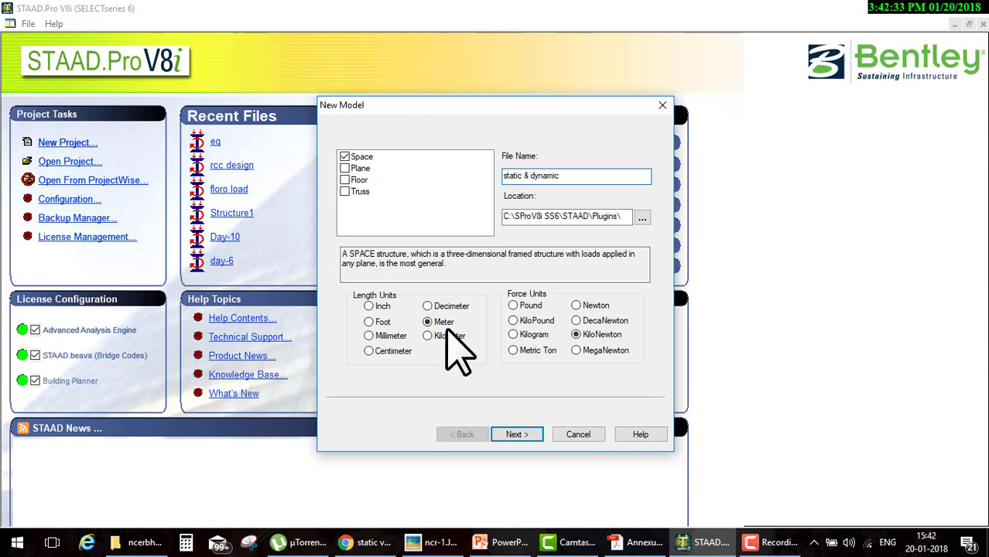
Create the 'static & dynamic' space model with Add Beam and open its grid workspace.
{"action": "left_click", "coordinate": [525, 435]}
{"action": "left_click", "coordinate": [527, 435]}
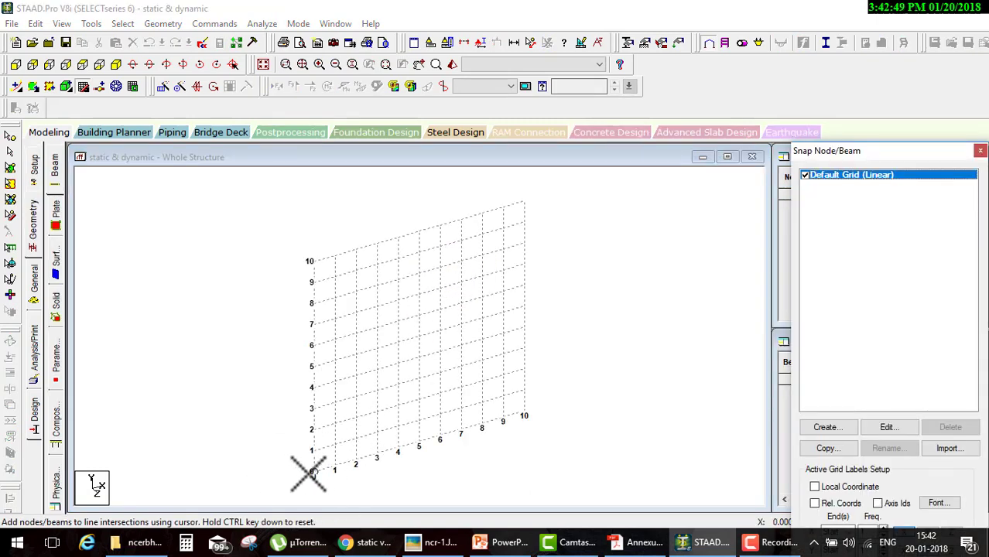
Place a node at the origin and repeat it three times along X at 5 m as linked beams.
{"action": "left_click", "coordinate": [314, 472]}
{"action": "left_click", "coordinate": [524, 244]}
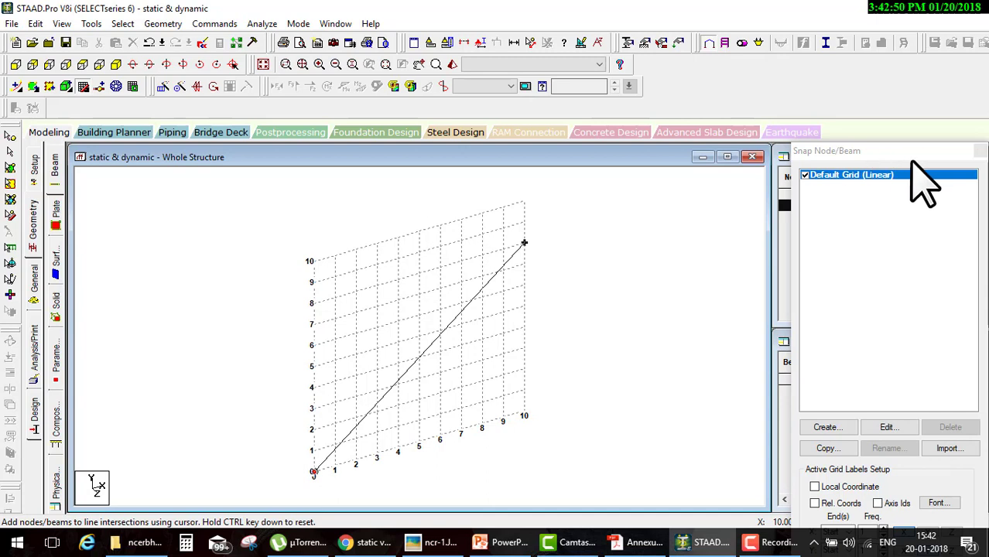
{"action": "left_click", "coordinate": [981, 151]}
{"action": "left_click", "coordinate": [10, 137]}
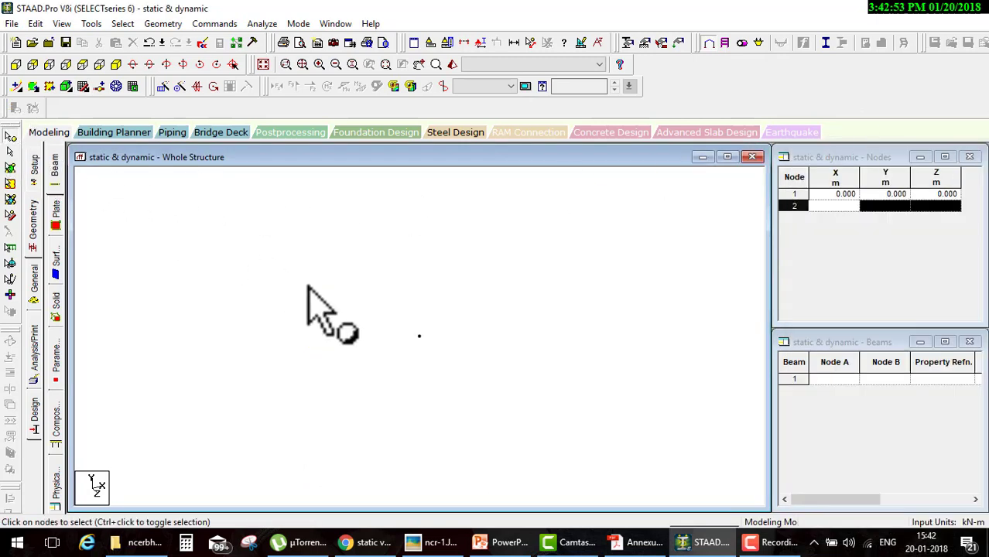
{"action": "left_click", "coordinate": [419, 336]}
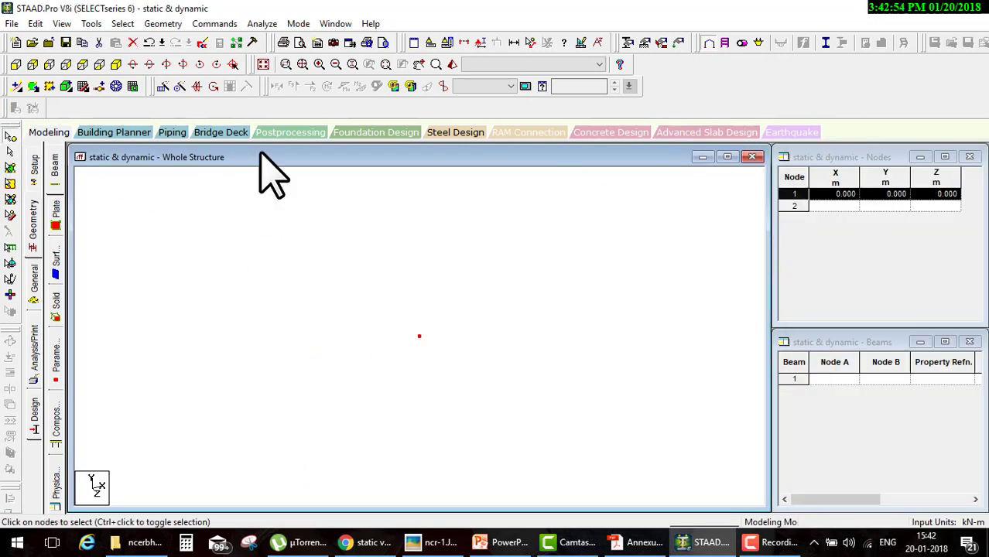
{"action": "left_click", "coordinate": [161, 86]}
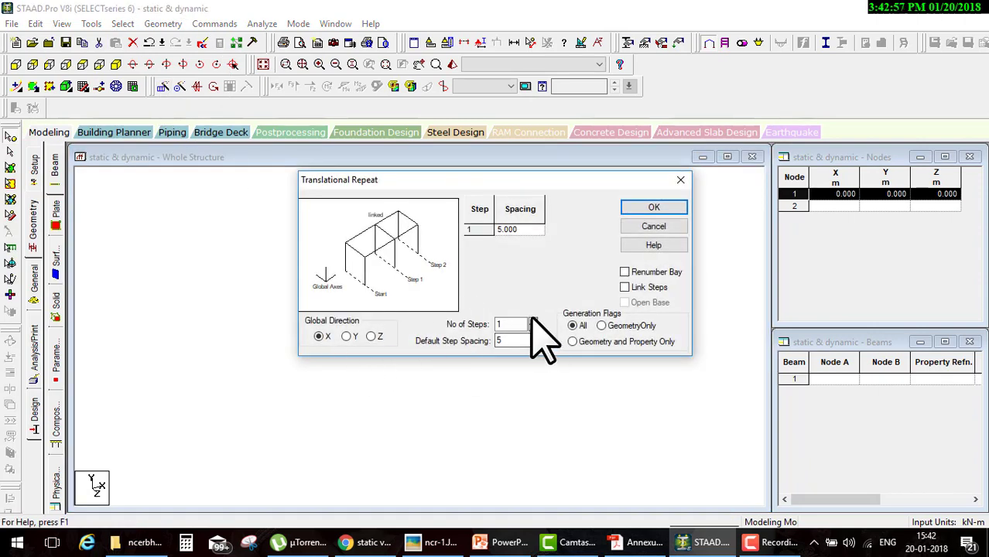
{"action": "left_click", "coordinate": [533, 321]}
{"action": "left_click", "coordinate": [533, 321]}
{"action": "left_click", "coordinate": [624, 287]}
{"action": "left_click", "coordinate": [654, 207]}
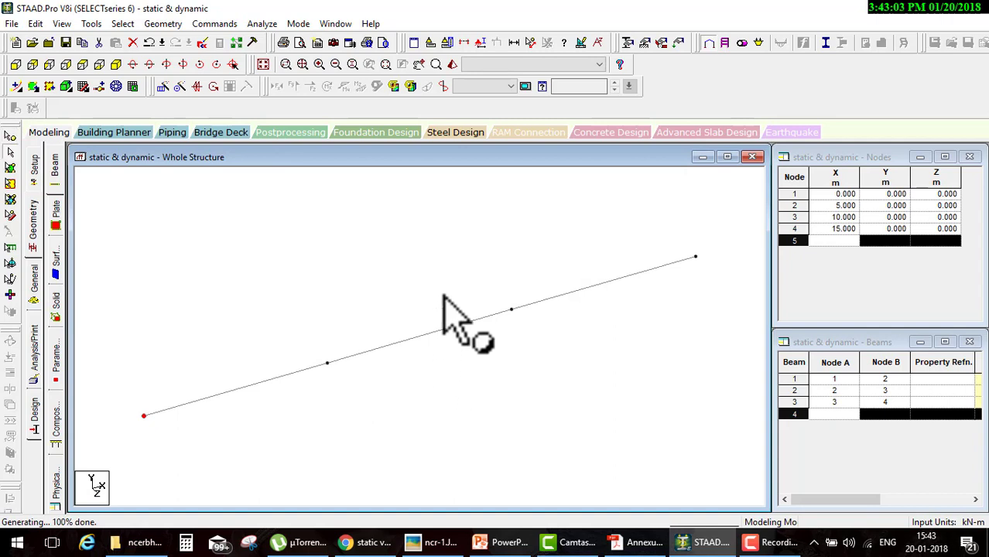
Repeat the beam row four times along Z at 5 m to form the floor grid.
{"action": "key", "text": "ctrl+a"}
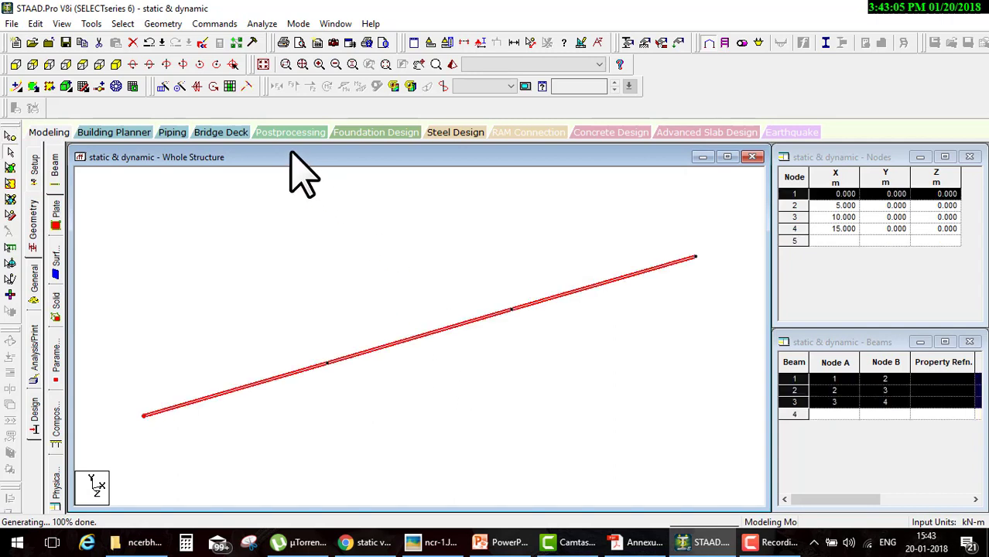
{"action": "left_click", "coordinate": [162, 87]}
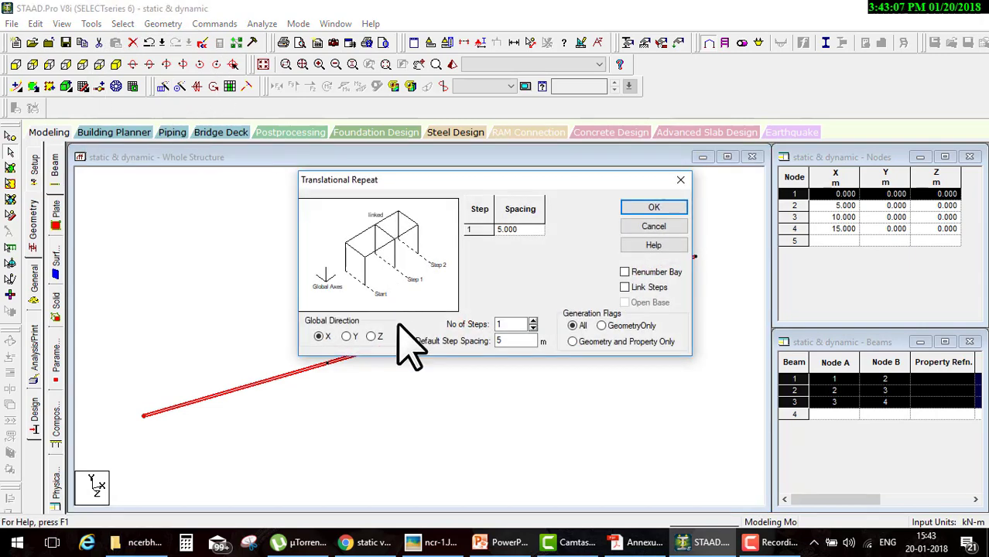
{"action": "left_click", "coordinate": [371, 336]}
{"action": "left_click", "coordinate": [534, 321]}
{"action": "double_click", "coordinate": [533, 321]}
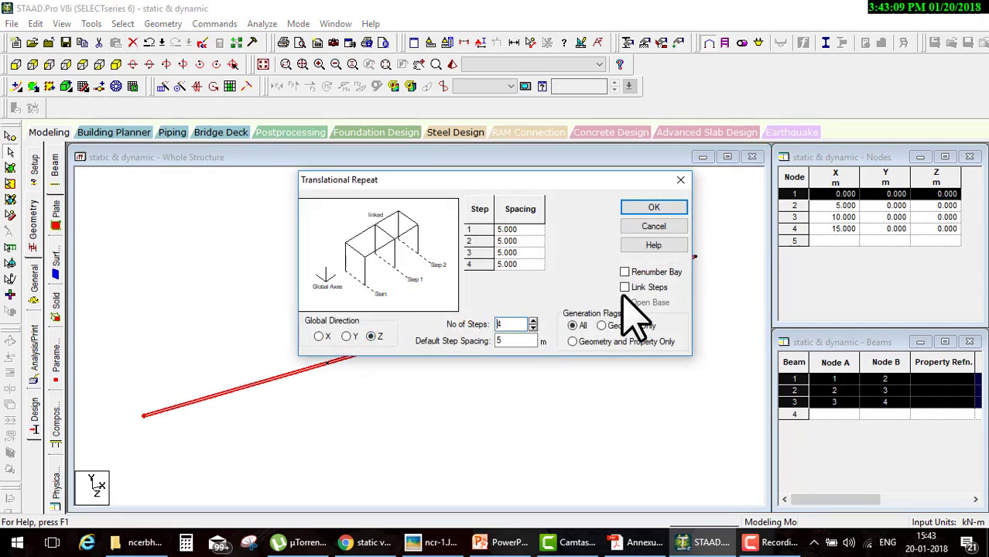
{"action": "left_click", "coordinate": [624, 287]}
{"action": "left_click", "coordinate": [654, 208]}
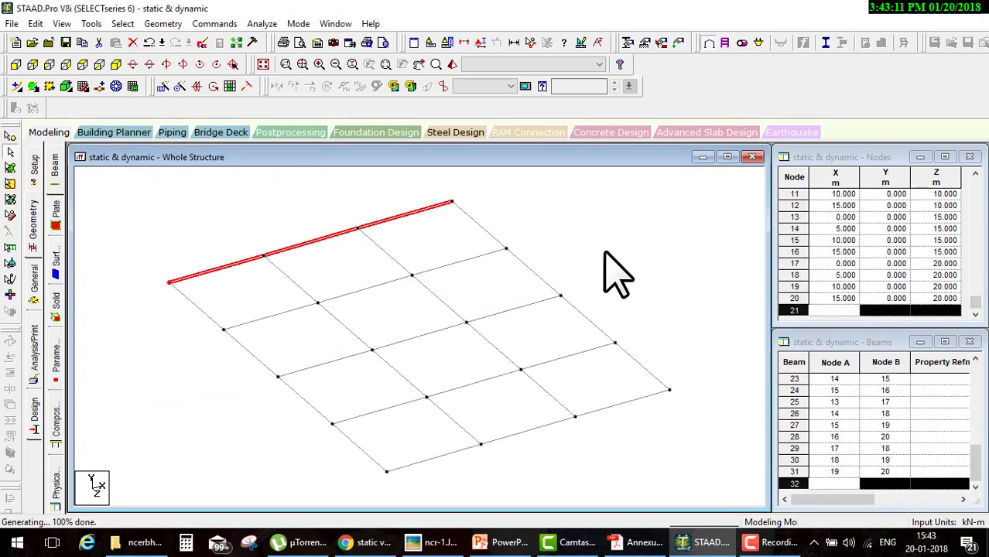
Repeat the floor grid 10 times upward in Y at 3 m, then delete the ground-level beams.
{"action": "key", "text": "ctrl+a"}
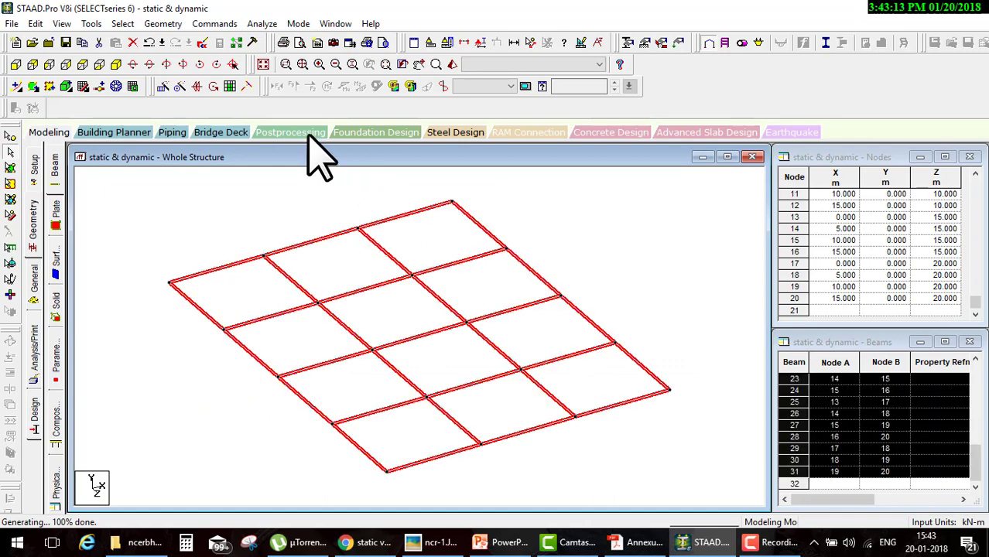
{"action": "left_click", "coordinate": [163, 87]}
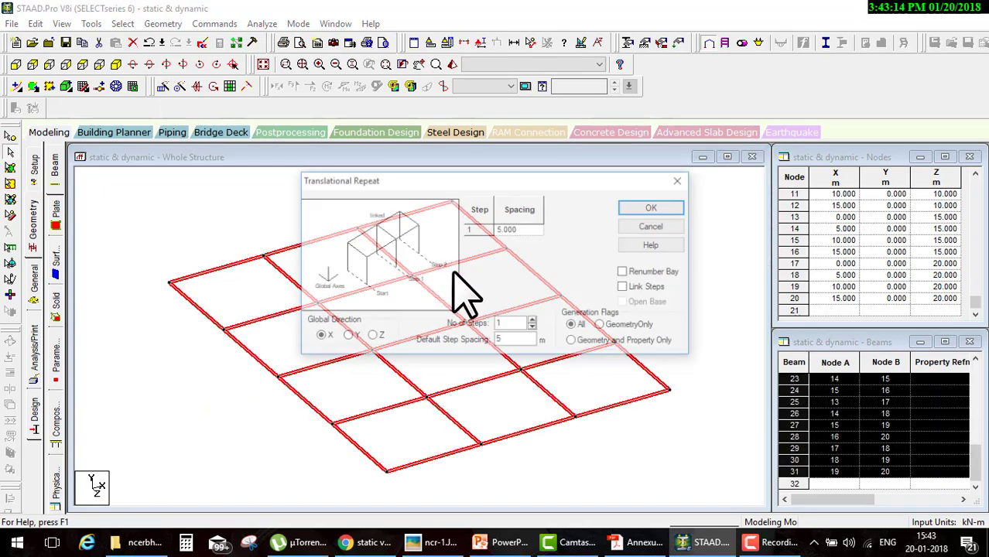
{"action": "left_click", "coordinate": [348, 337]}
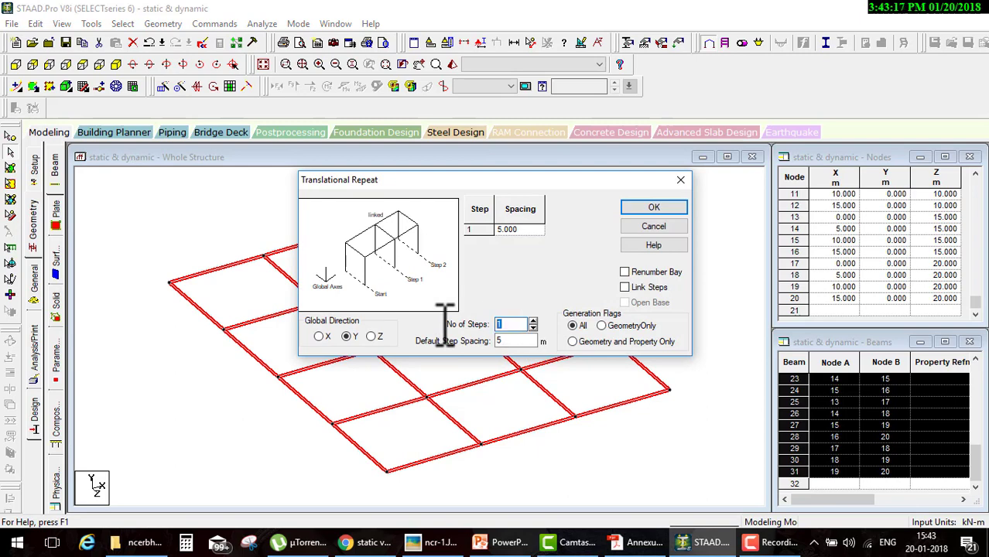
{"action": "type", "text": "10"}
{"action": "key", "text": "Tab"}
{"action": "type", "text": "3"}
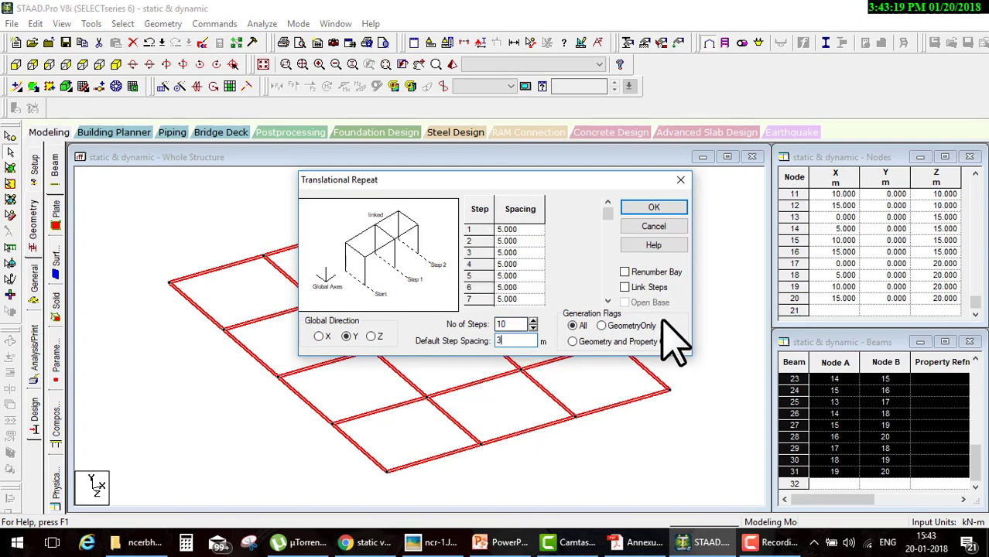
{"action": "left_click", "coordinate": [657, 209]}
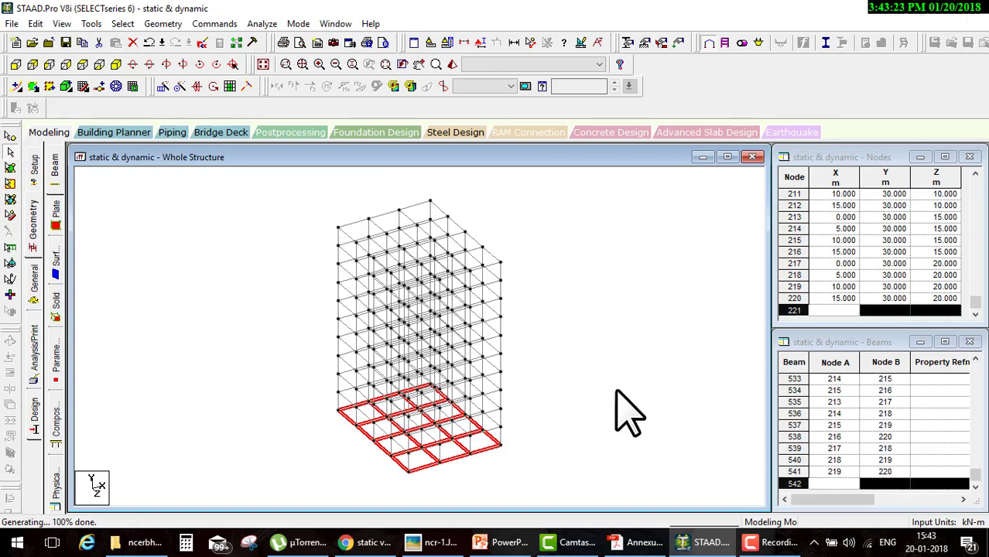
{"action": "key", "text": "Delete"}
{"action": "key", "text": "Return"}
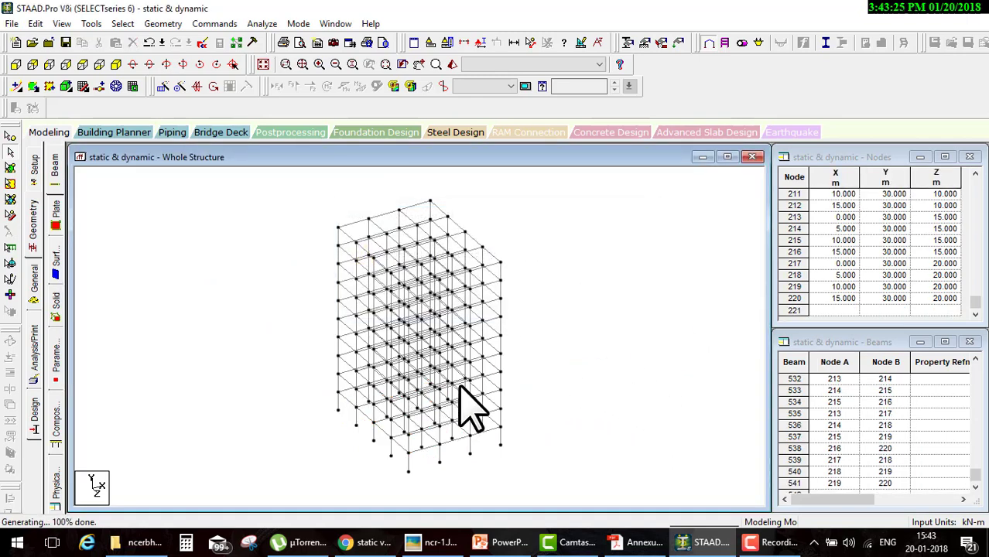
In front elevation, create a new fixed support as Support 2.
{"action": "left_click", "coordinate": [15, 63]}
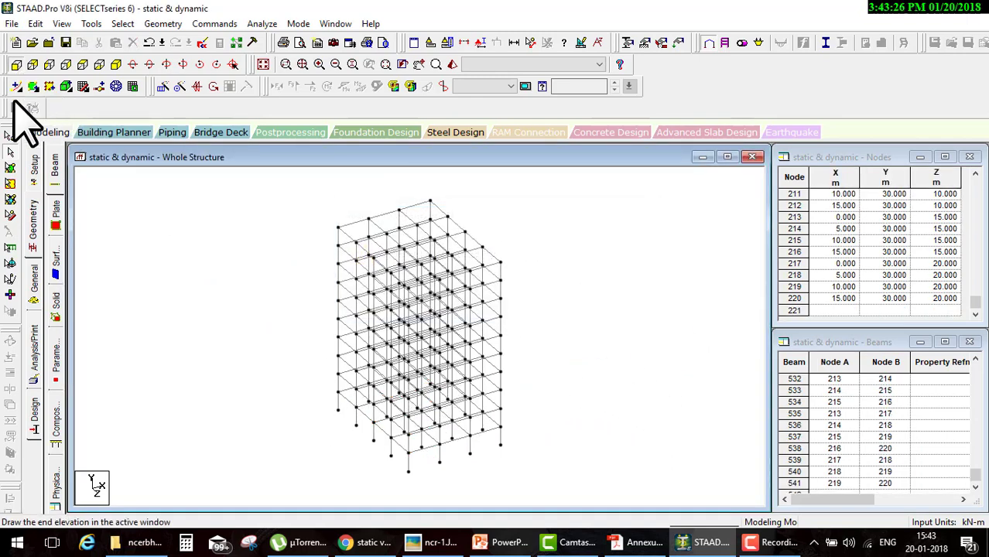
{"action": "left_click", "coordinate": [34, 282]}
{"action": "left_click", "coordinate": [56, 288]}
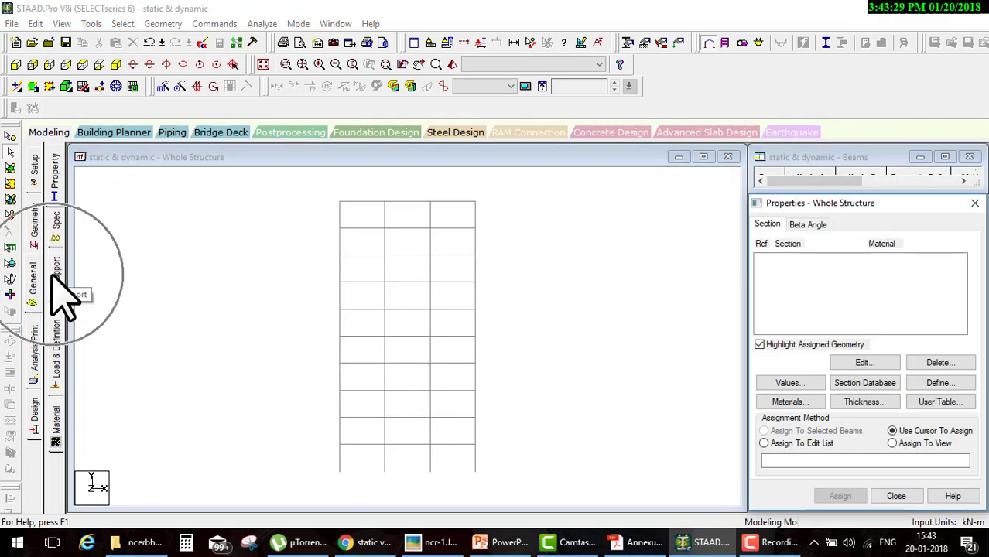
{"action": "left_click", "coordinate": [878, 389]}
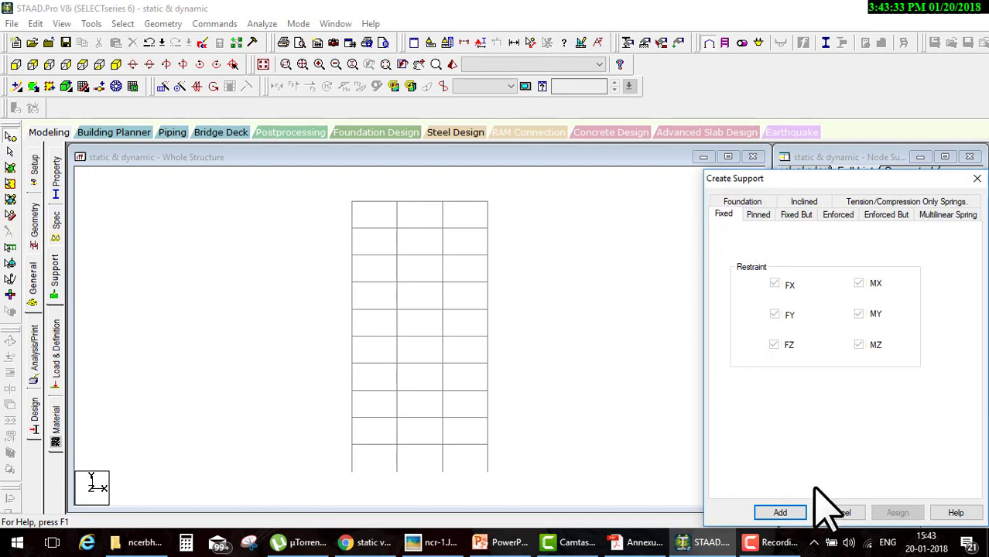
{"action": "left_click", "coordinate": [782, 511]}
Assign Support 2 to the base nodes 1 to 20.
{"action": "left_click", "coordinate": [822, 302]}
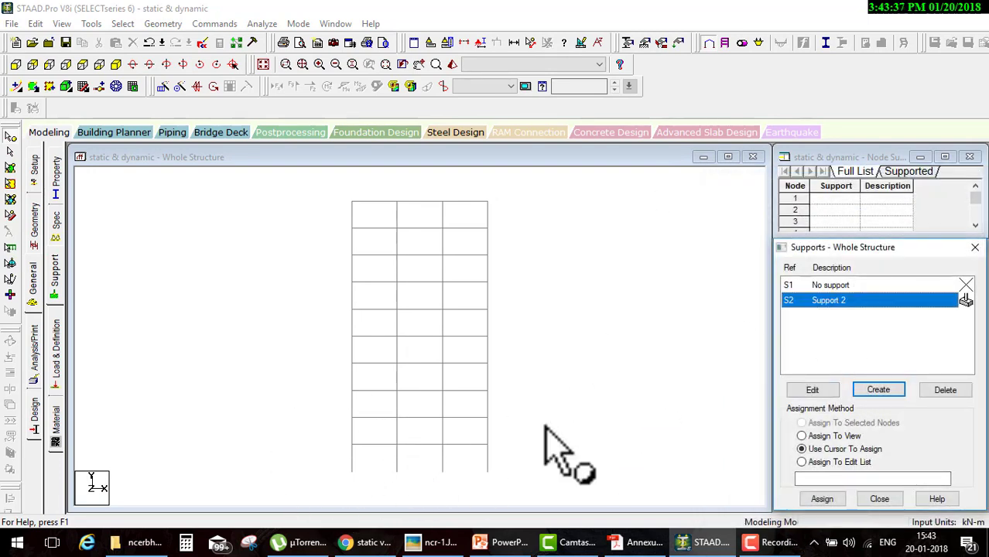
{"action": "left_click", "coordinate": [579, 325]}
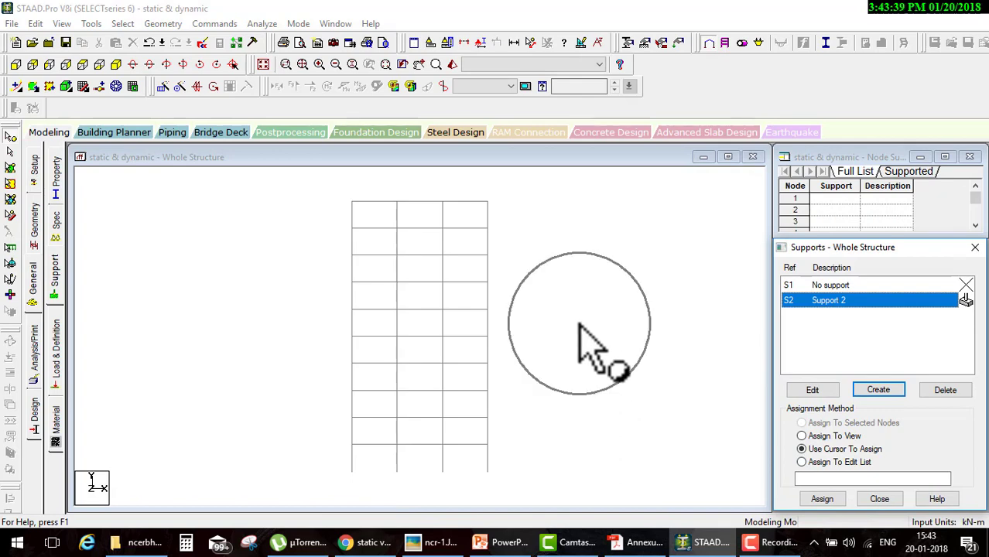
{"action": "left_click_drag", "start_coordinate": [322, 458], "coordinate": [530, 486]}
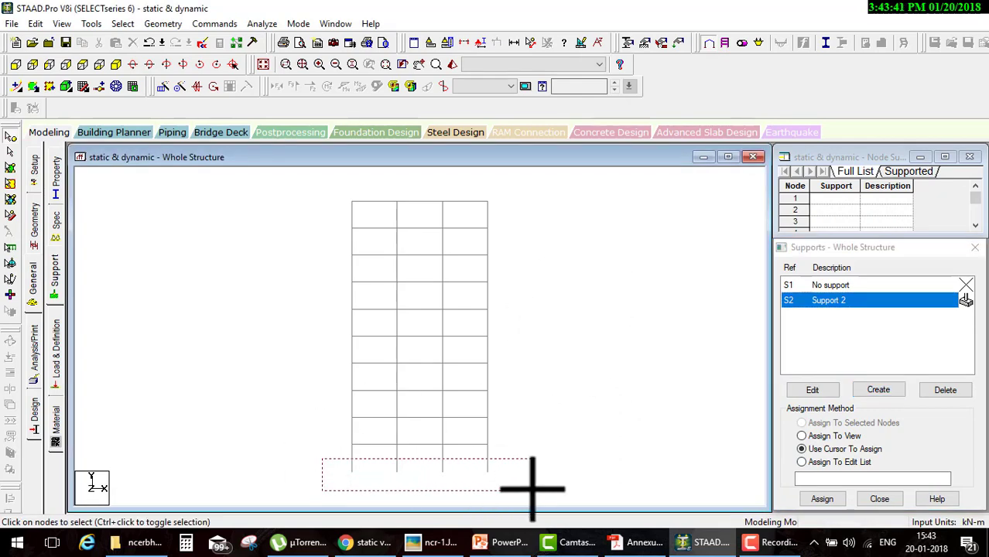
{"action": "left_click", "coordinate": [822, 498]}
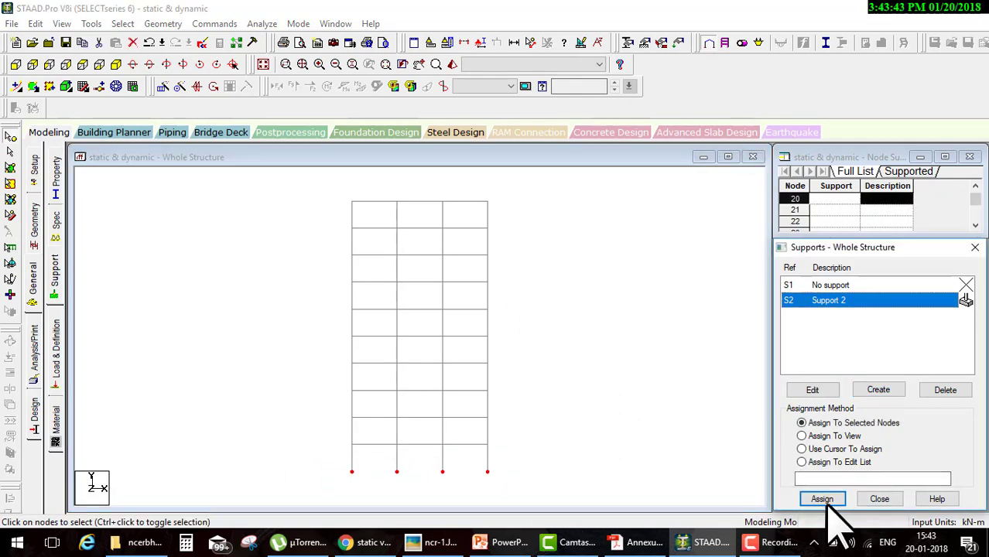
{"action": "left_click", "coordinate": [852, 411]}
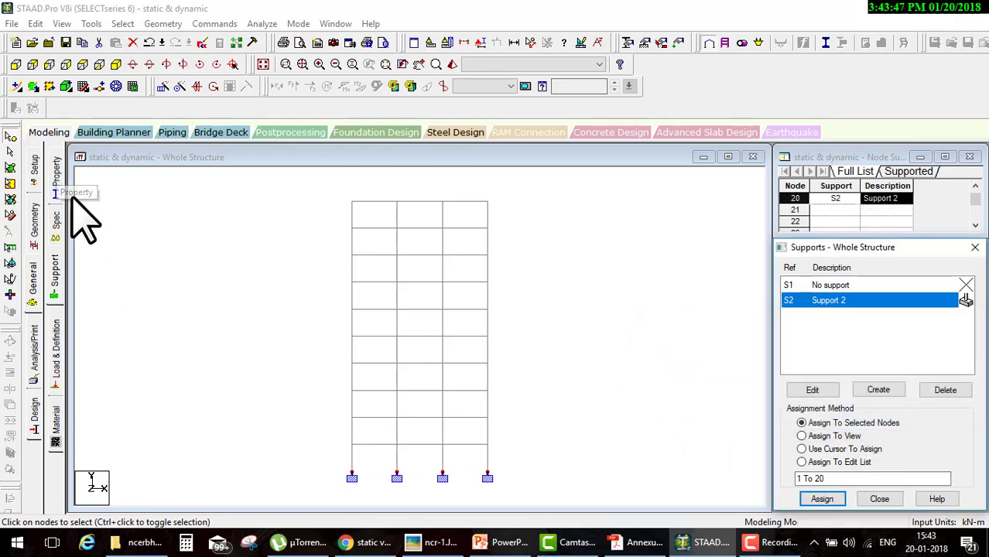
{"action": "left_click", "coordinate": [56, 182]}
{"action": "left_click", "coordinate": [55, 179]}
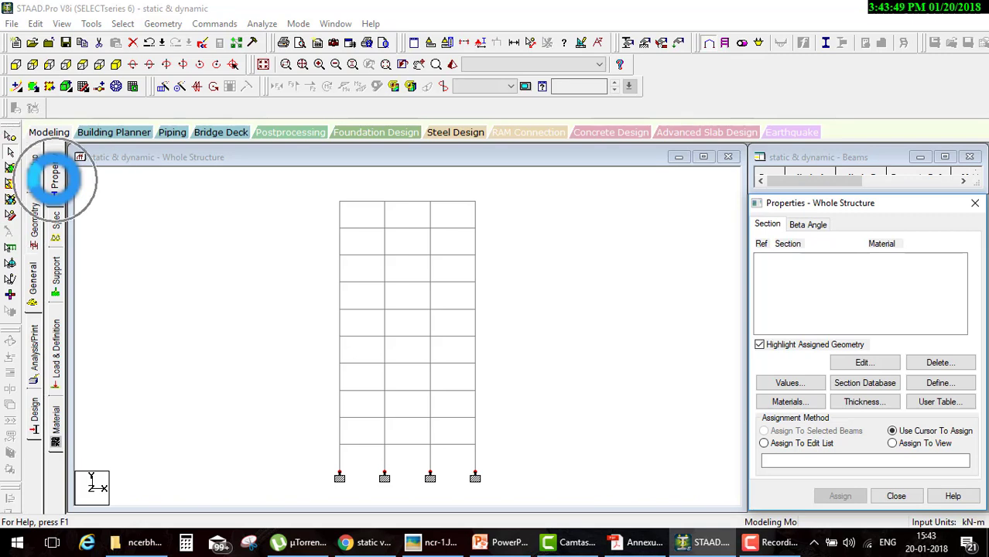
Define rectangular sections YD 0.5 × ZD 0.35 m and YD 0.5 × ZD 0.5 m.
{"action": "left_click_drag", "start_coordinate": [68, 180], "coordinate": [907, 361]}
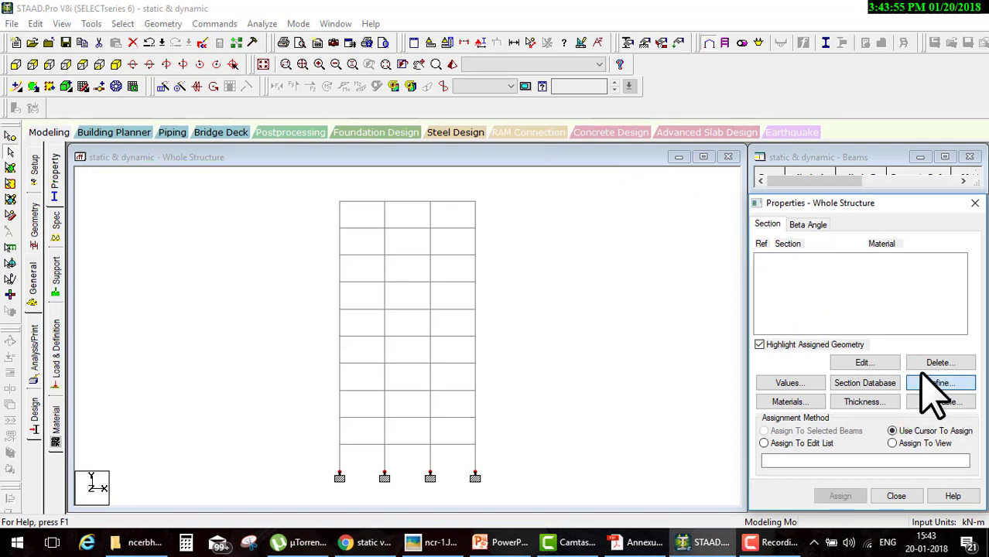
{"action": "left_click", "coordinate": [938, 382]}
{"action": "left_click", "coordinate": [288, 155]}
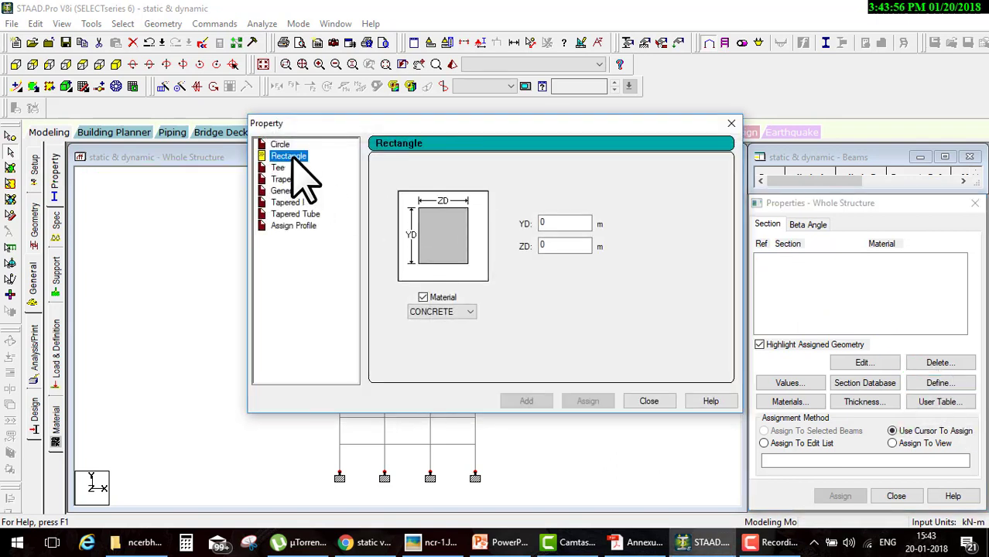
{"action": "double_click", "coordinate": [564, 223]}
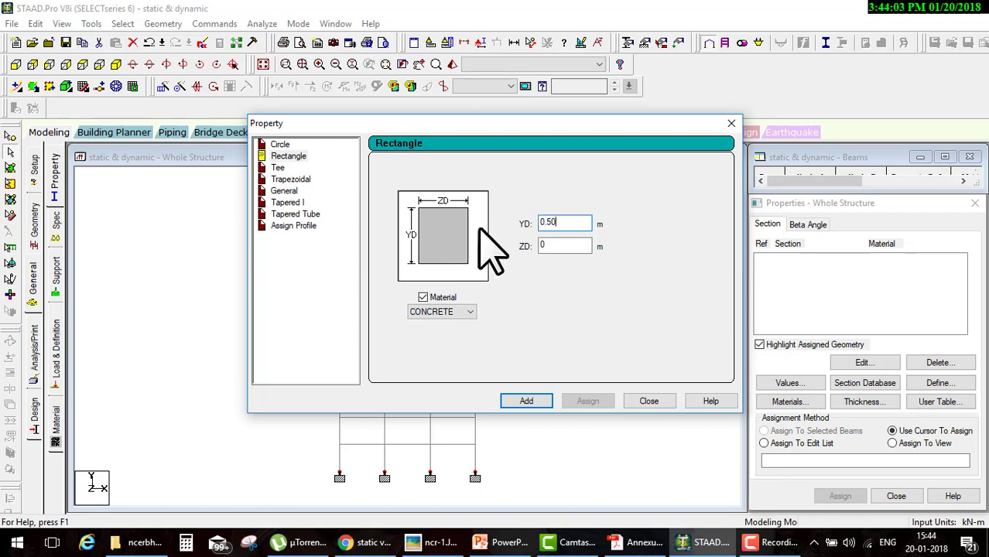
{"action": "type", "text": "0.3"}
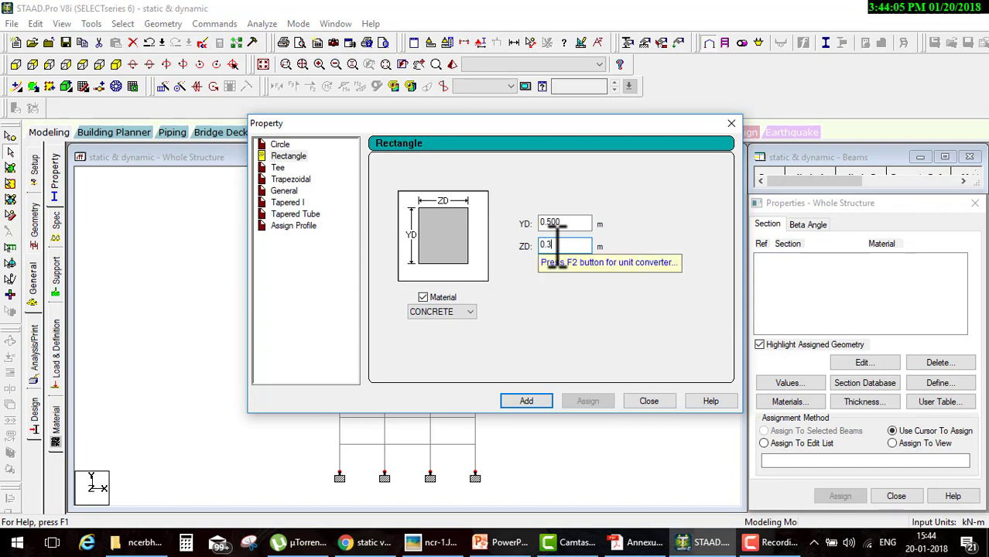
{"action": "type", "text": "50"}
{"action": "left_click", "coordinate": [540, 401]}
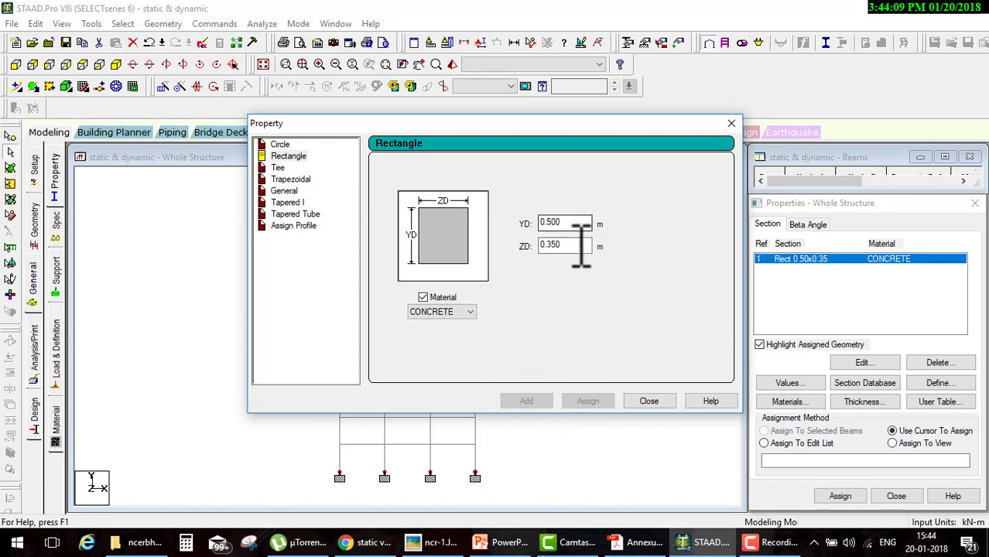
{"action": "type", "text": "5"}
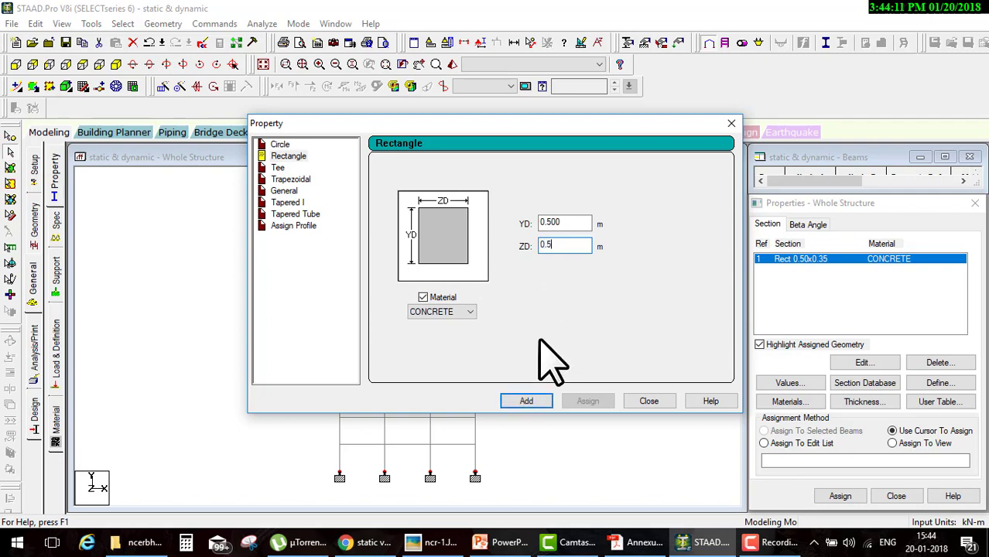
{"action": "left_click", "coordinate": [526, 401]}
{"action": "left_click", "coordinate": [647, 403]}
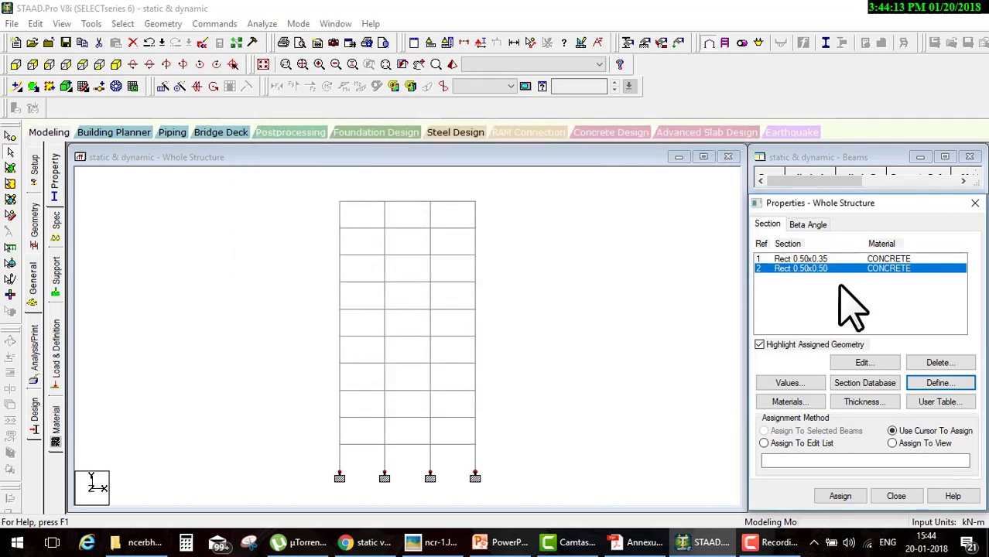
{"action": "left_click", "coordinate": [810, 260]}
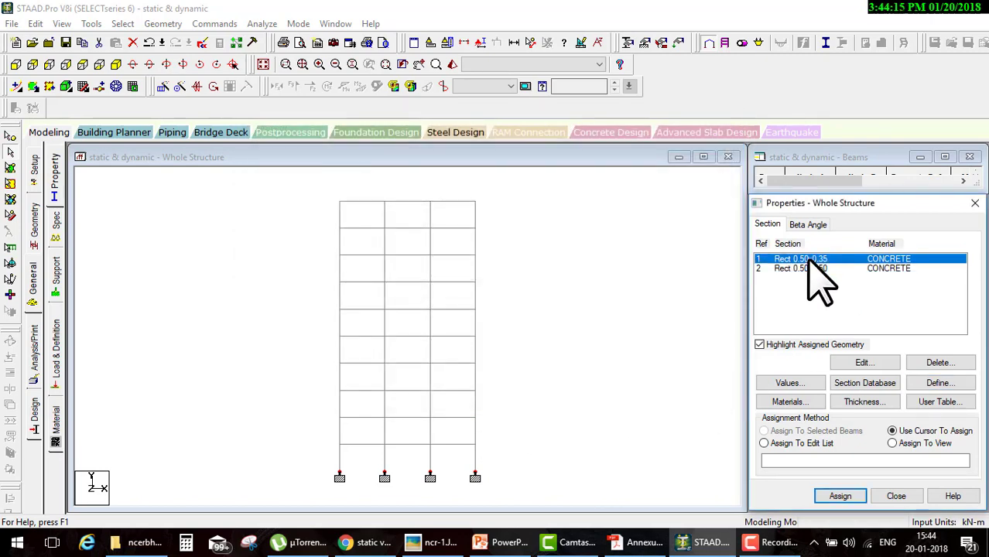
Assign the Rect 0.50x0.35 section to all beams parallel to X and Z.
{"action": "left_click_drag", "start_coordinate": [810, 261], "coordinate": [455, 203]}
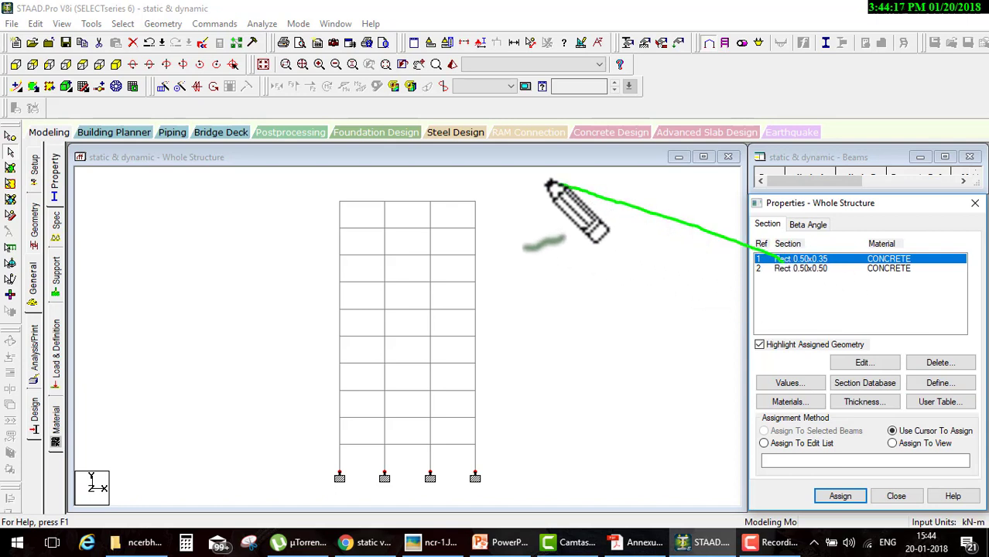
{"action": "left_click", "coordinate": [458, 201]}
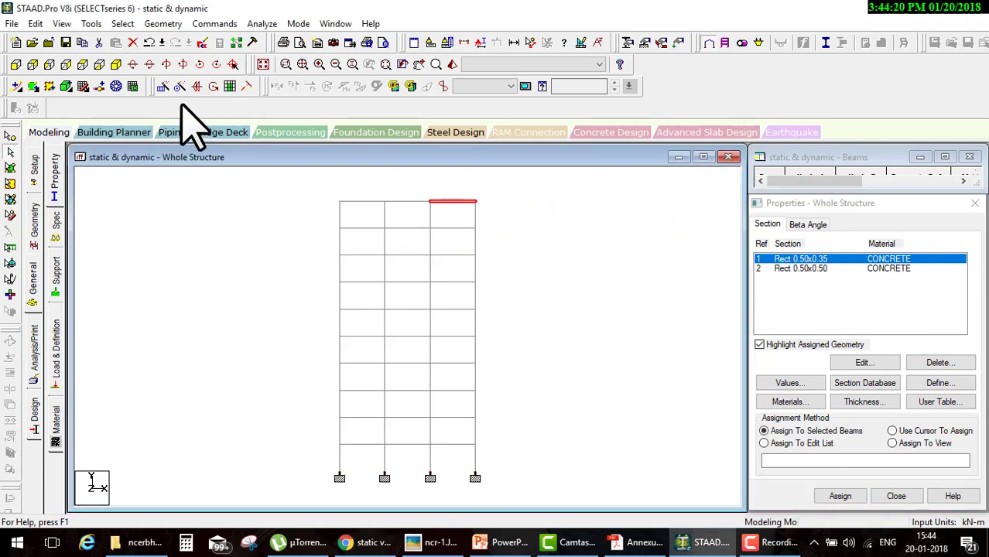
{"action": "left_click", "coordinate": [120, 24]}
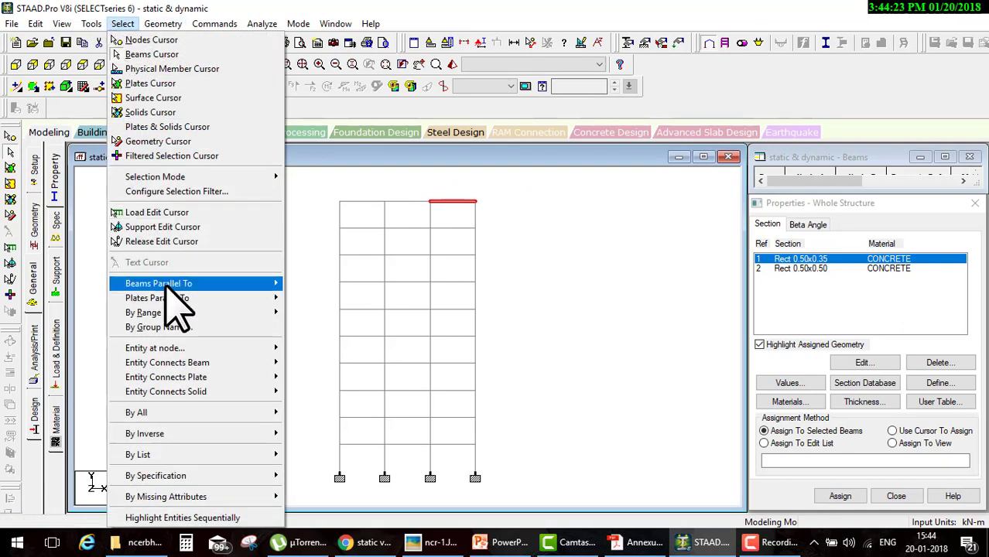
{"action": "mouse_move", "coordinate": [159, 284]}
{"action": "left_click", "coordinate": [293, 284]}
{"action": "left_click", "coordinate": [122, 23]}
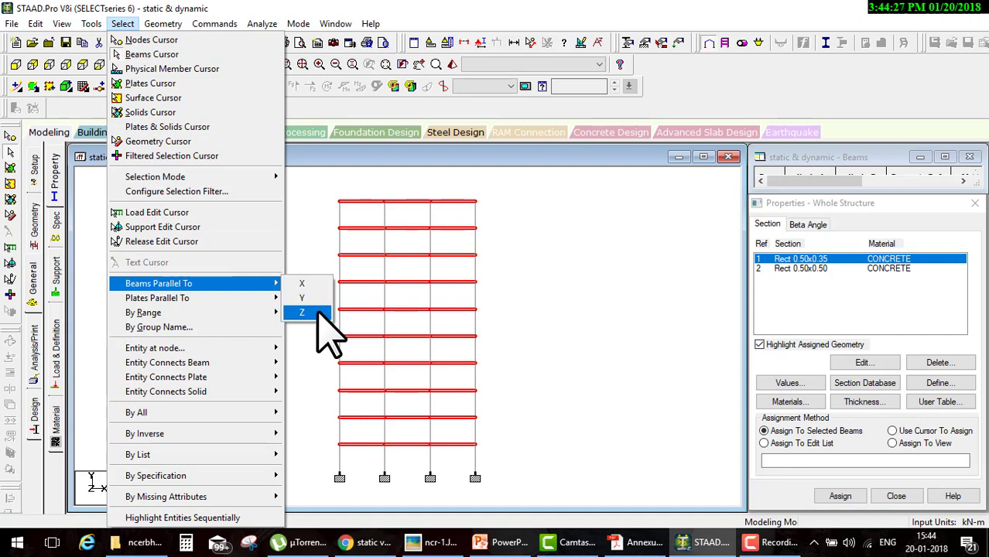
{"action": "left_click_drag", "start_coordinate": [306, 284], "coordinate": [406, 304]}
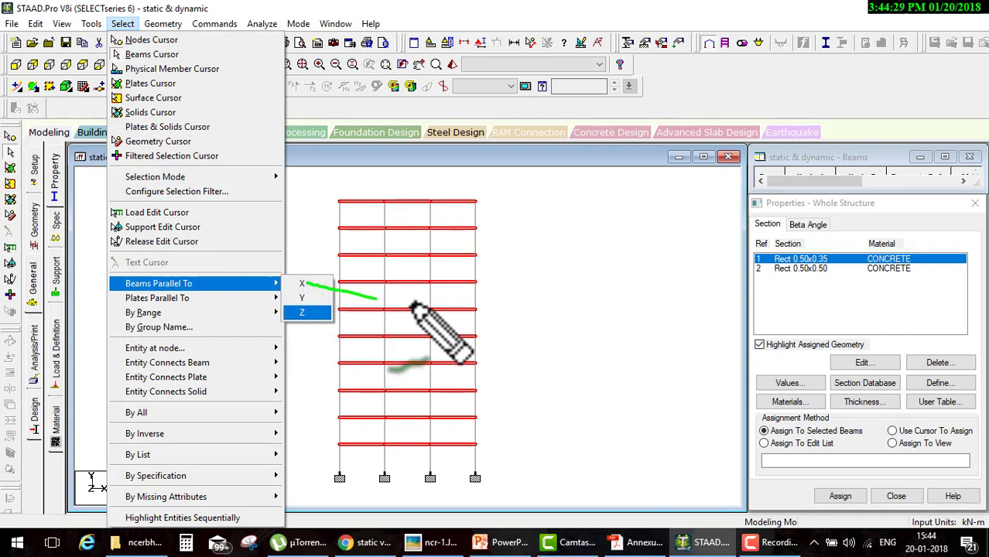
{"action": "left_click_drag", "start_coordinate": [317, 313], "coordinate": [403, 305]}
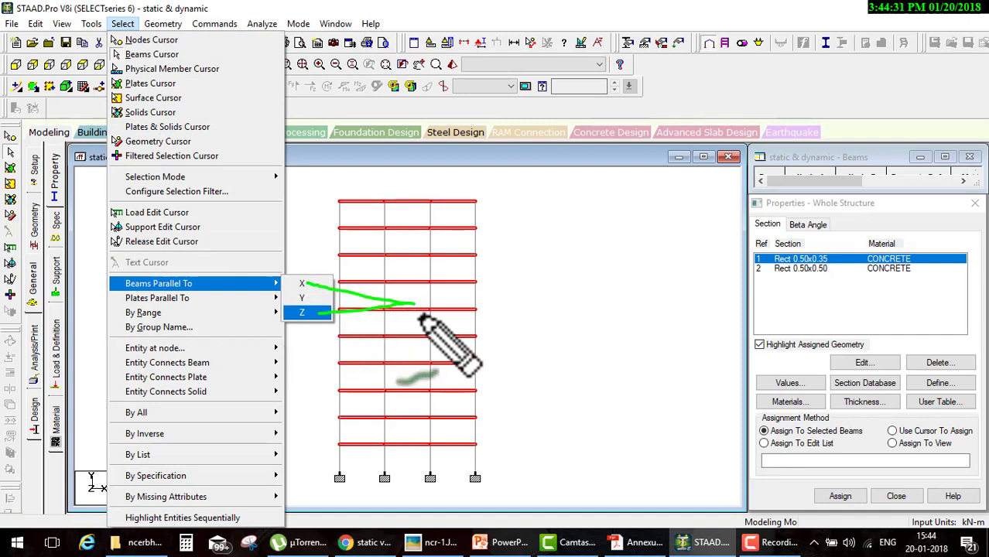
{"action": "key", "text": "Escape"}
{"action": "left_click", "coordinate": [118, 62]}
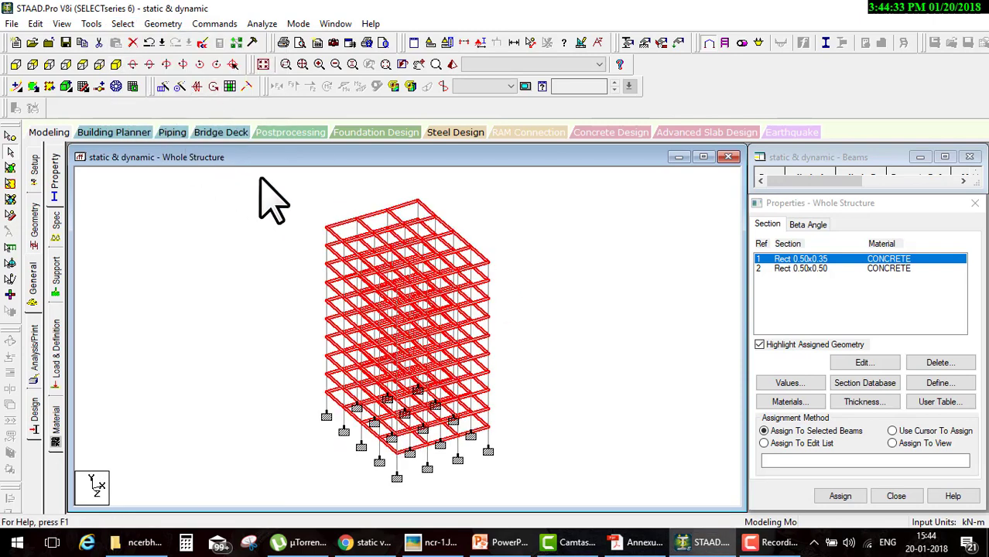
{"action": "left_click", "coordinate": [840, 496]}
{"action": "left_click", "coordinate": [865, 393]}
Assign the Rect 0.50x0.50 section to all columns parallel to Y.
{"action": "left_click", "coordinate": [760, 345]}
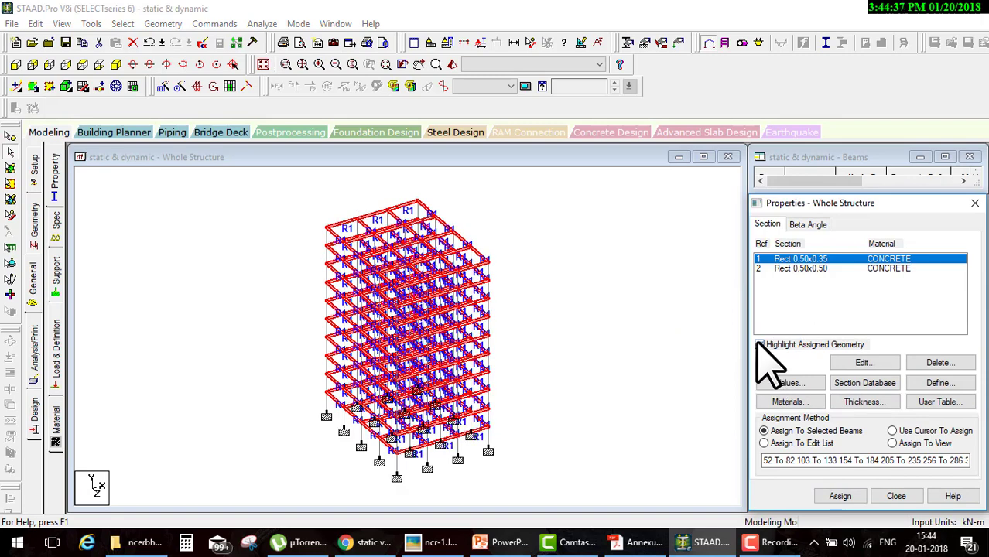
{"action": "mouse_move", "coordinate": [758, 262]}
{"action": "left_mouse_down"}
{"action": "mouse_move", "coordinate": [528, 243]}
{"action": "mouse_move", "coordinate": [576, 256]}
{"action": "left_mouse_up"}
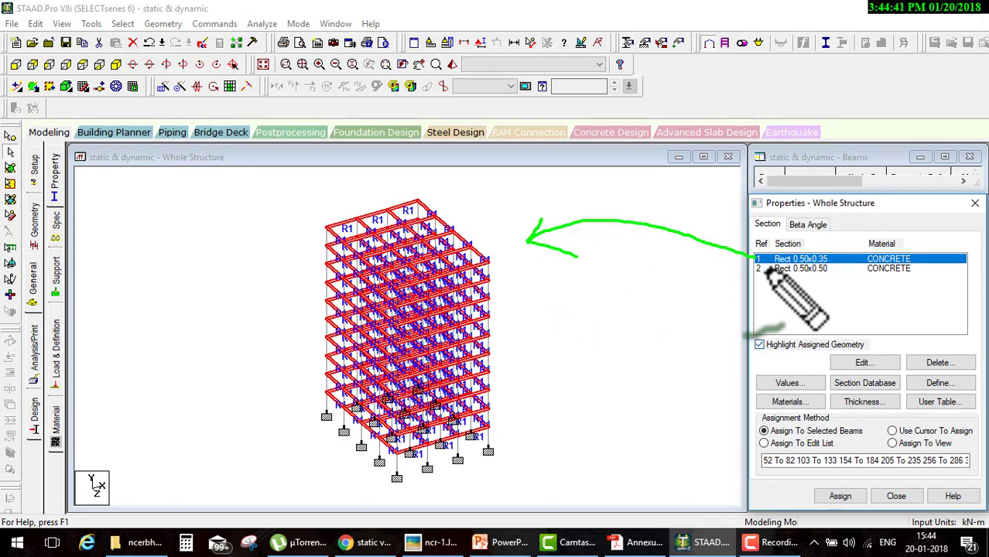
{"action": "left_click_drag", "start_coordinate": [766, 270], "coordinate": [554, 304]}
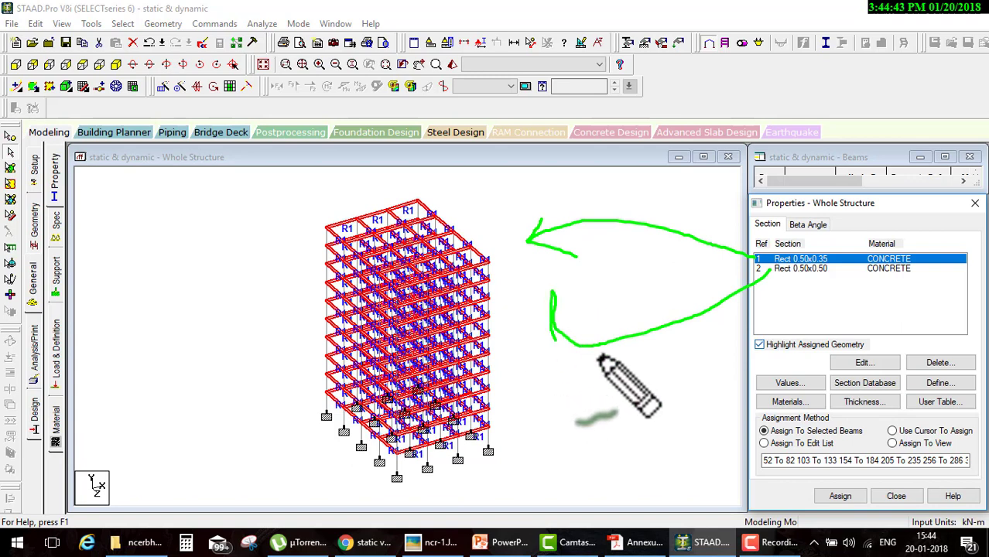
{"action": "key", "text": "Escape"}
{"action": "left_click", "coordinate": [521, 298]}
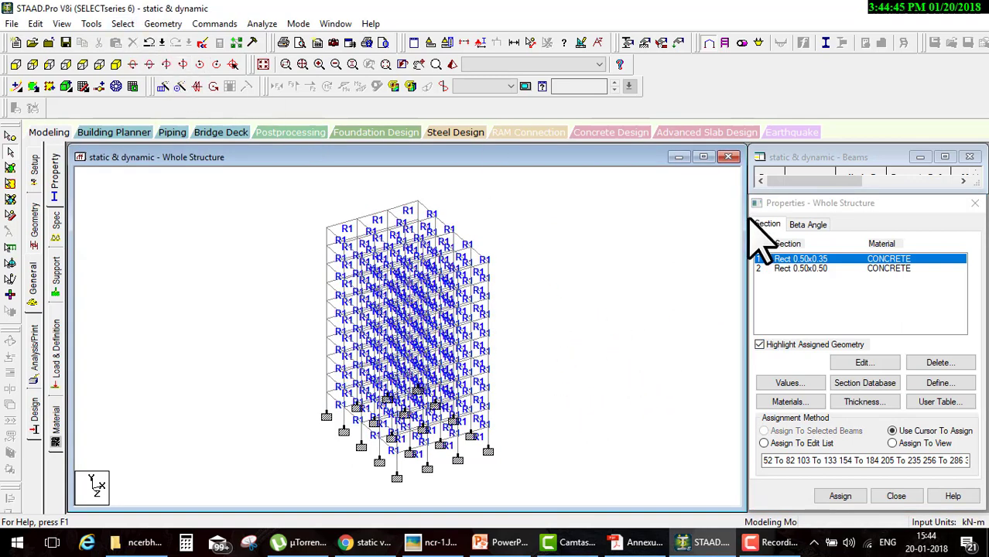
{"action": "left_click", "coordinate": [778, 268]}
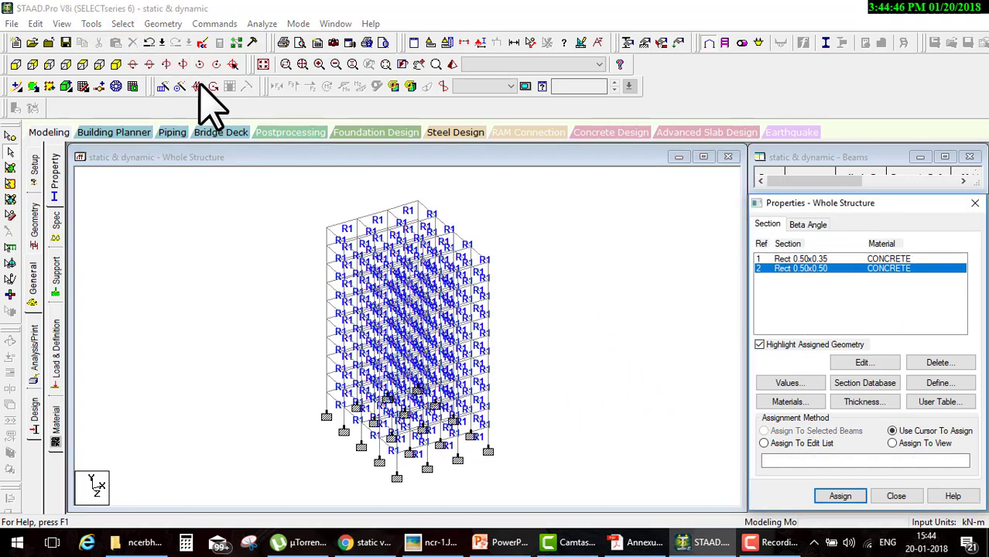
{"action": "left_click", "coordinate": [122, 24]}
{"action": "mouse_move", "coordinate": [158, 284]}
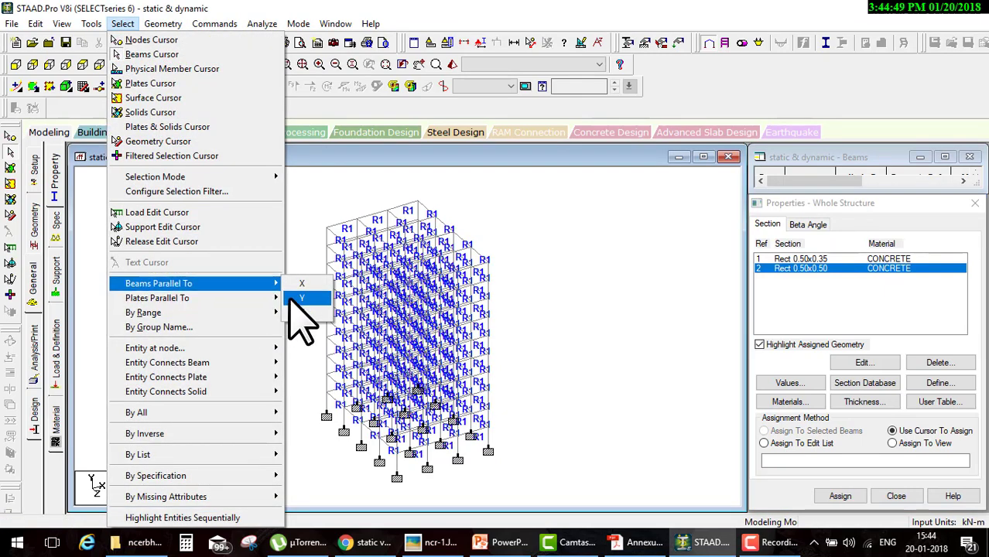
{"action": "left_click", "coordinate": [302, 298]}
{"action": "left_click", "coordinate": [840, 496]}
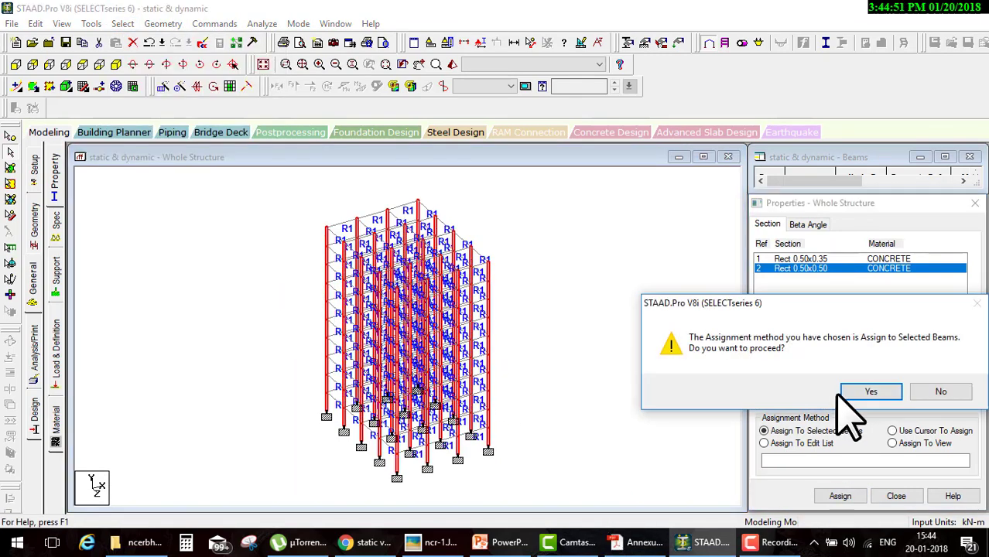
{"action": "left_click", "coordinate": [867, 392]}
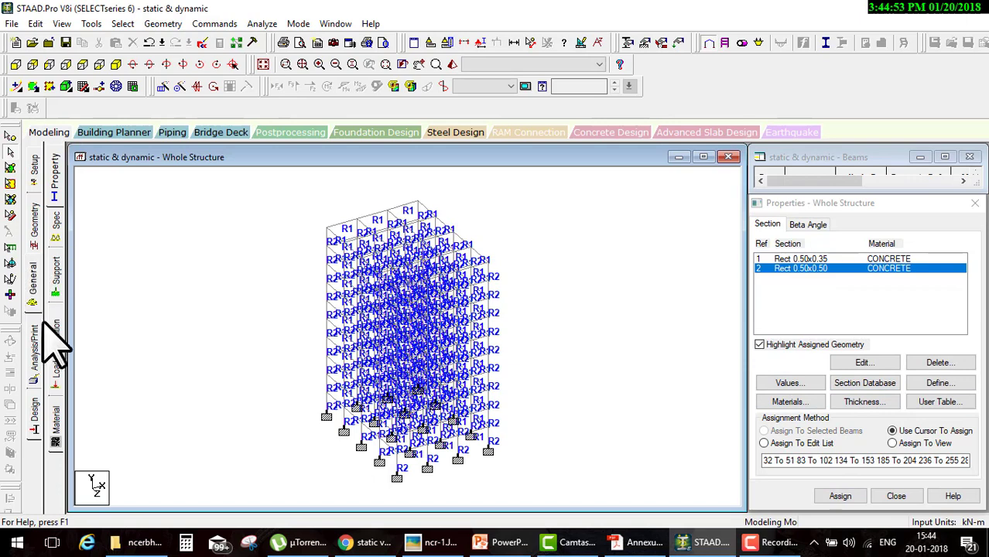
{"action": "left_click", "coordinate": [54, 346]}
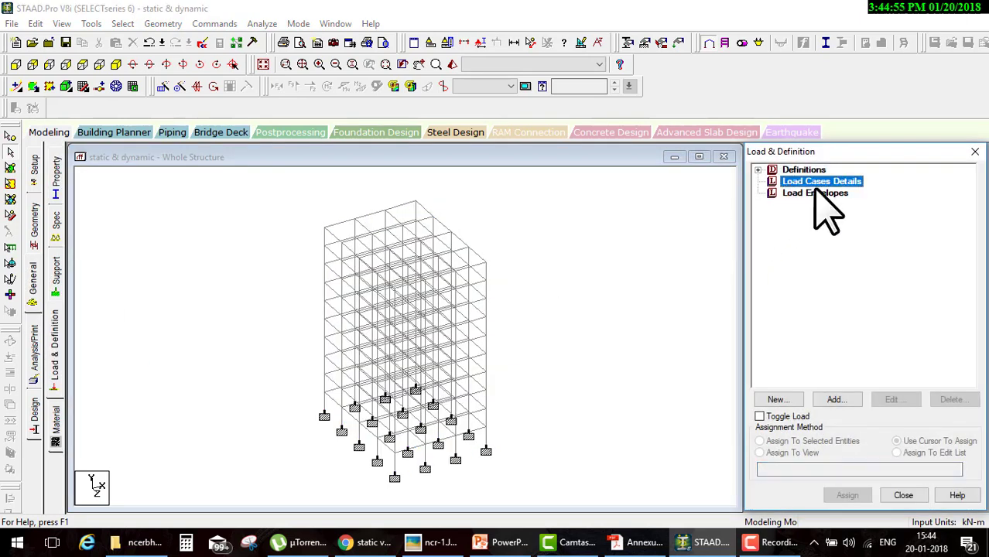
Add primary load case 1 'dead' of Dead type and case 2 'live' of Live type.
{"action": "left_click", "coordinate": [834, 401]}
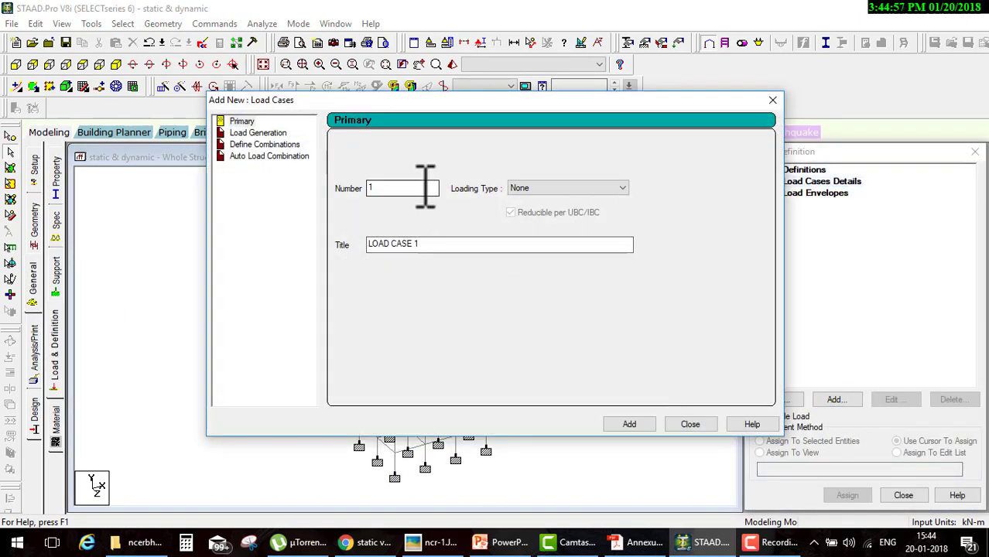
{"action": "left_click", "coordinate": [531, 212]}
{"action": "left_click_drag", "start_coordinate": [460, 244], "coordinate": [268, 246]}
{"action": "type", "text": "dead"}
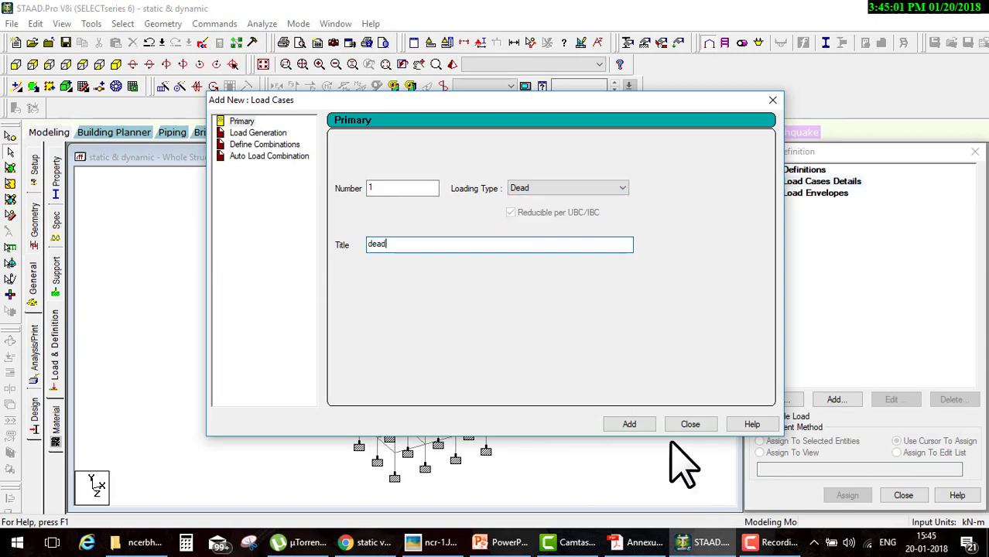
{"action": "left_click", "coordinate": [630, 424]}
{"action": "left_click", "coordinate": [553, 189]}
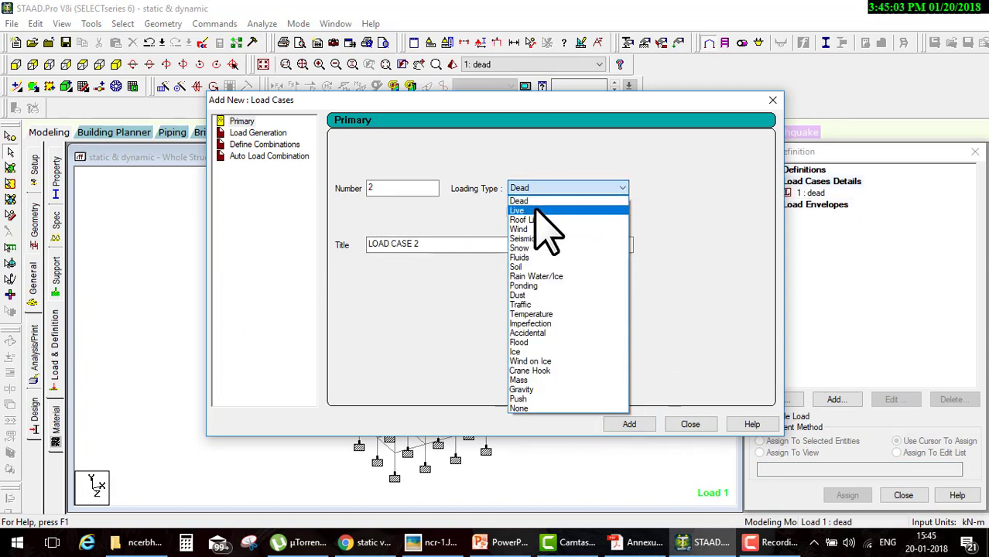
{"action": "left_click", "coordinate": [536, 210]}
{"action": "left_click_drag", "start_coordinate": [465, 244], "coordinate": [292, 244]}
{"action": "type", "text": "live"}
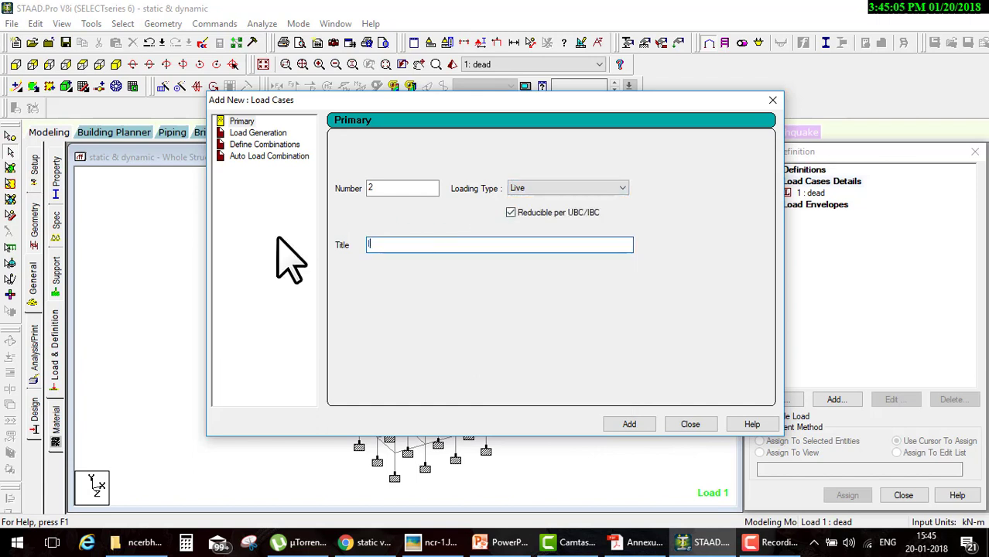
{"action": "left_click", "coordinate": [631, 423]}
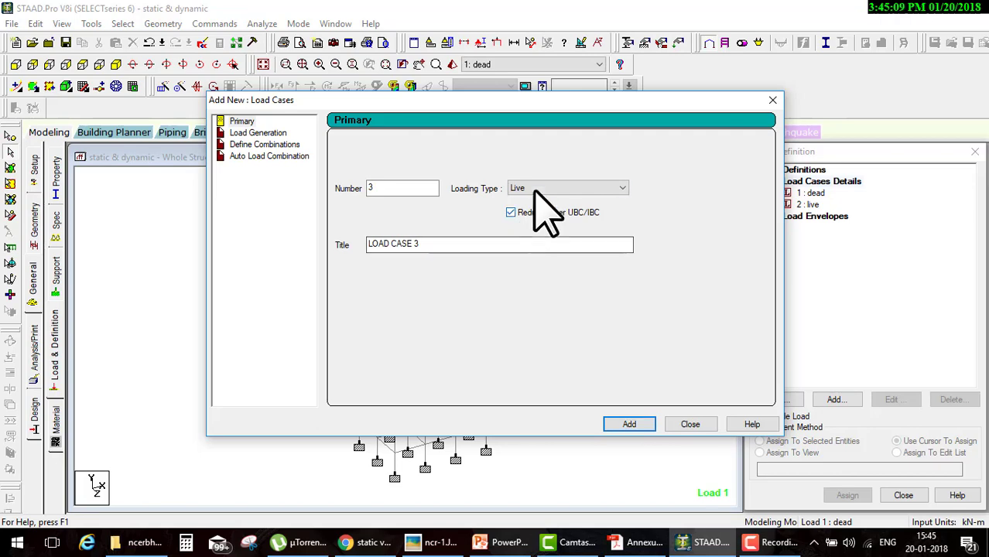
{"action": "left_click", "coordinate": [691, 424]}
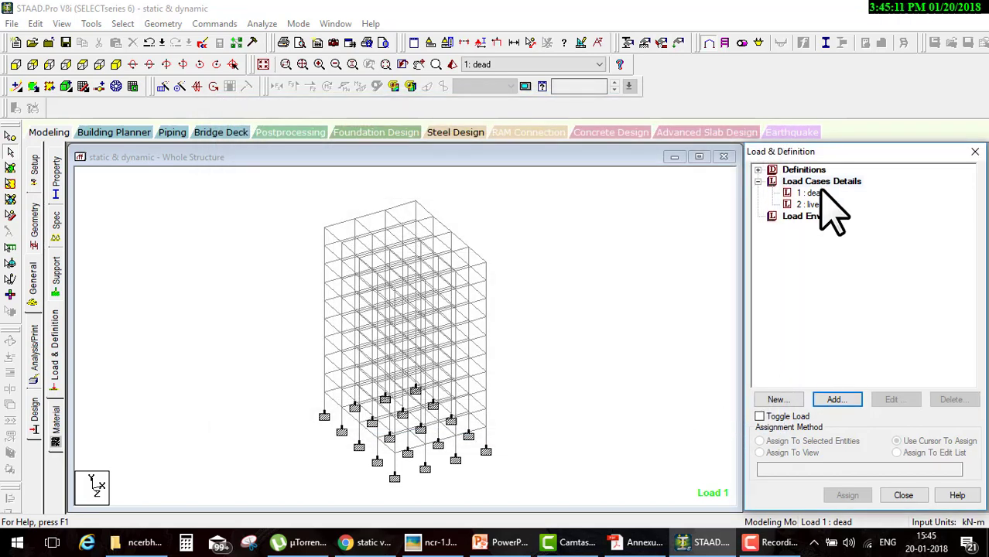
Add a selfweight load of factor -1 in Y to the dead case.
{"action": "left_click", "coordinate": [813, 193]}
{"action": "left_click", "coordinate": [844, 400]}
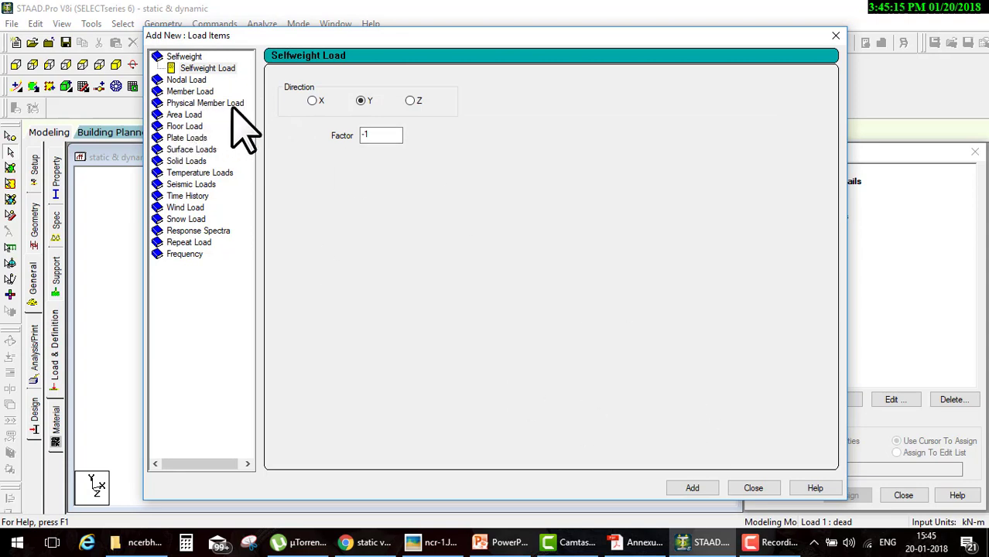
{"action": "mouse_move", "coordinate": [231, 69]}
{"action": "left_mouse_down"}
{"action": "mouse_move", "coordinate": [358, 98]}
{"action": "mouse_move", "coordinate": [368, 81]}
{"action": "left_mouse_up"}
{"action": "left_click_drag", "start_coordinate": [391, 131], "coordinate": [364, 120]}
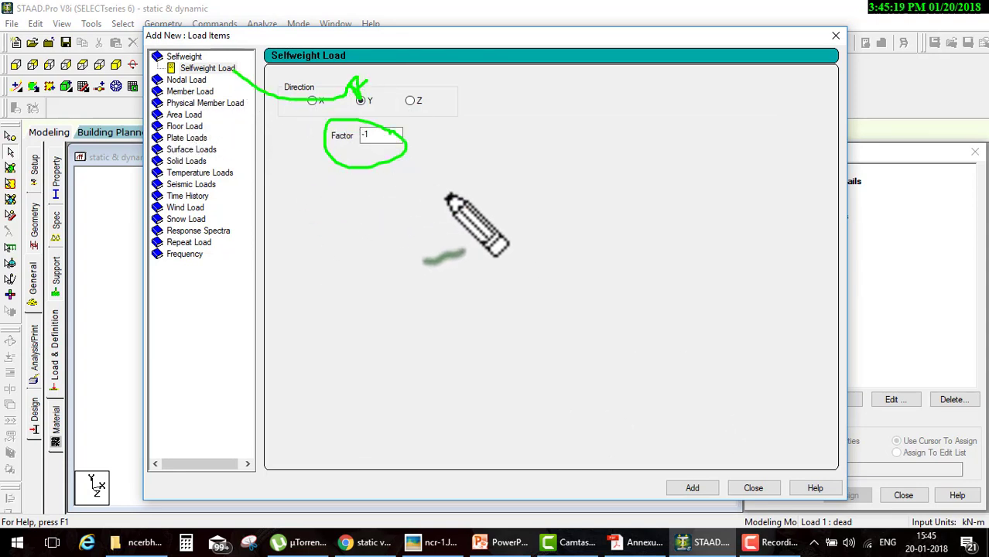
{"action": "key", "text": "Escape"}
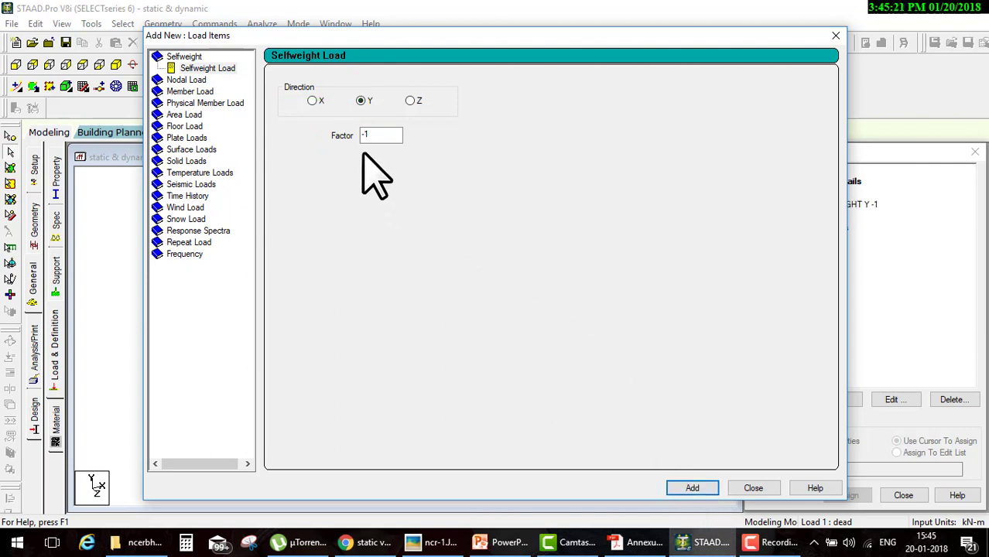
Begin a floor load, checking the lowest floor node's 3 m height for the Y range.
{"action": "left_click", "coordinate": [190, 126]}
{"action": "type", "text": "-5"}
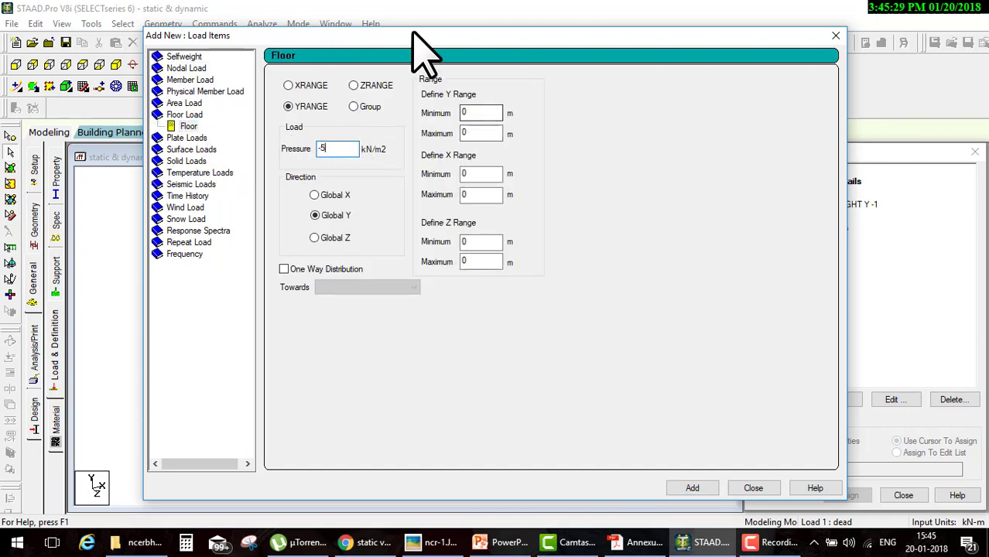
{"action": "left_click_drag", "start_coordinate": [418, 35], "coordinate": [624, 26]}
{"action": "left_click_drag", "start_coordinate": [255, 352], "coordinate": [296, 341]}
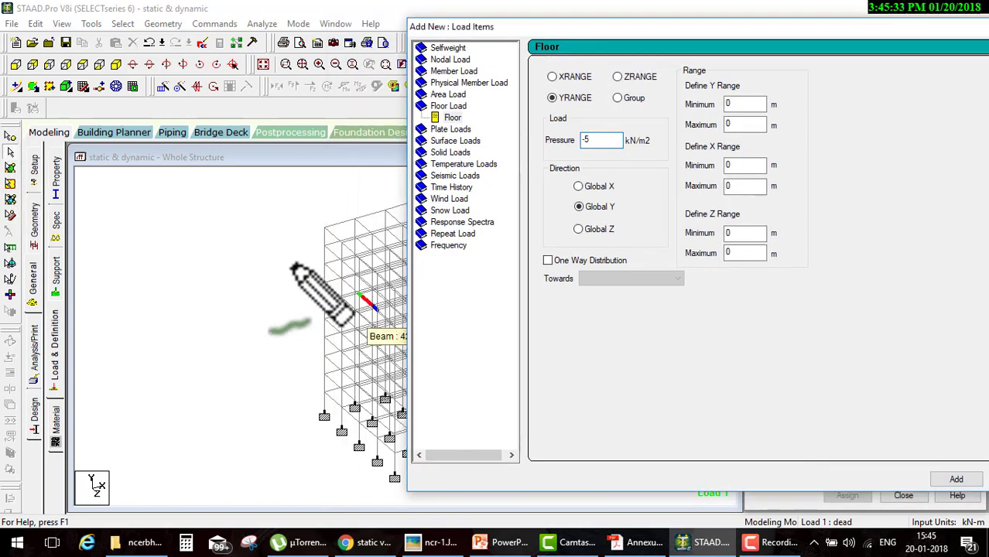
{"action": "mouse_move", "coordinate": [321, 226]}
{"action": "left_mouse_down"}
{"action": "mouse_move", "coordinate": [283, 271]}
{"action": "mouse_move", "coordinate": [283, 387]}
{"action": "mouse_move", "coordinate": [310, 387]}
{"action": "left_mouse_up"}
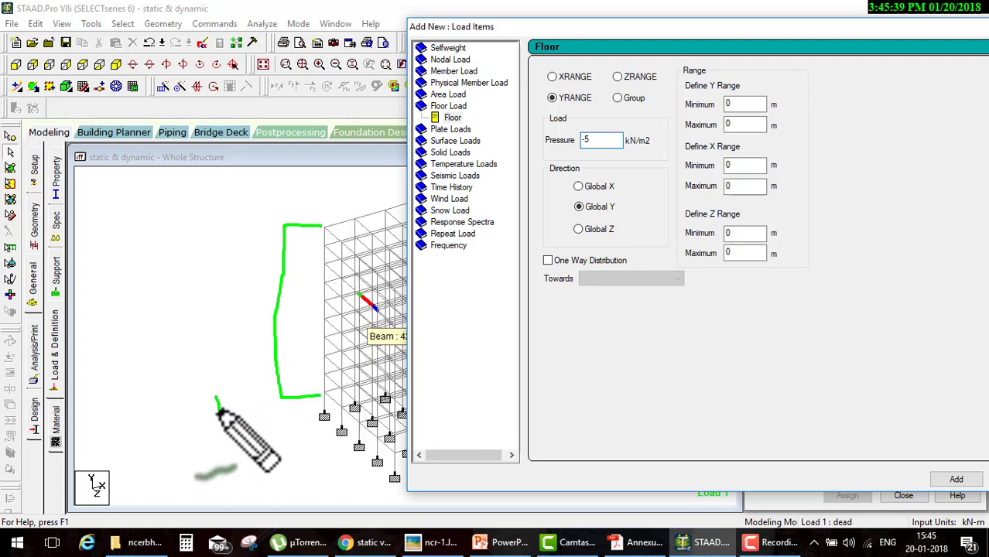
{"action": "mouse_move", "coordinate": [213, 411]}
{"action": "left_mouse_down"}
{"action": "mouse_move", "coordinate": [216, 393]}
{"action": "mouse_move", "coordinate": [240, 416]}
{"action": "mouse_move", "coordinate": [267, 411]}
{"action": "left_mouse_up"}
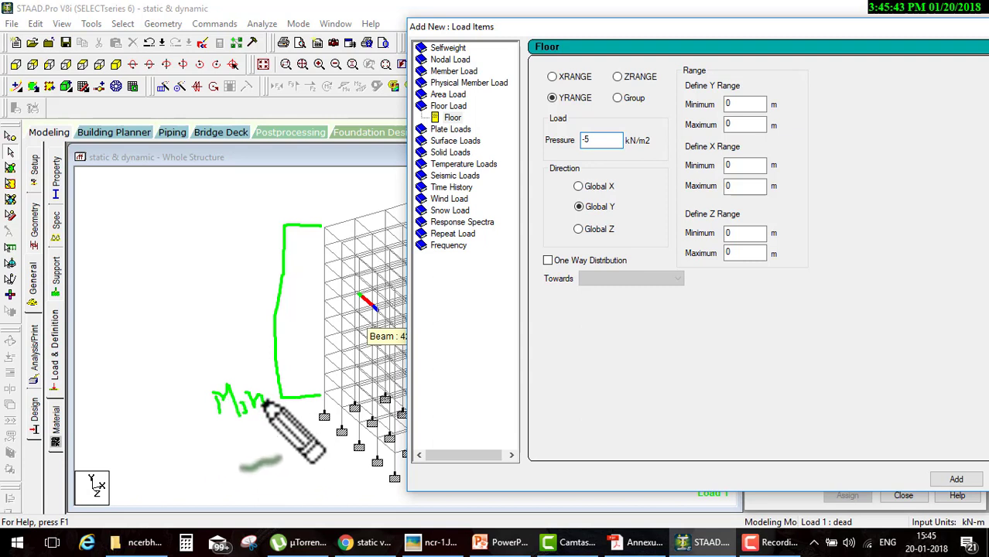
{"action": "mouse_move", "coordinate": [214, 230]}
{"action": "left_mouse_down"}
{"action": "mouse_move", "coordinate": [246, 200]}
{"action": "mouse_move", "coordinate": [274, 212]}
{"action": "mouse_move", "coordinate": [304, 201]}
{"action": "mouse_move", "coordinate": [285, 203]}
{"action": "left_mouse_up"}
{"action": "key", "text": "Escape"}
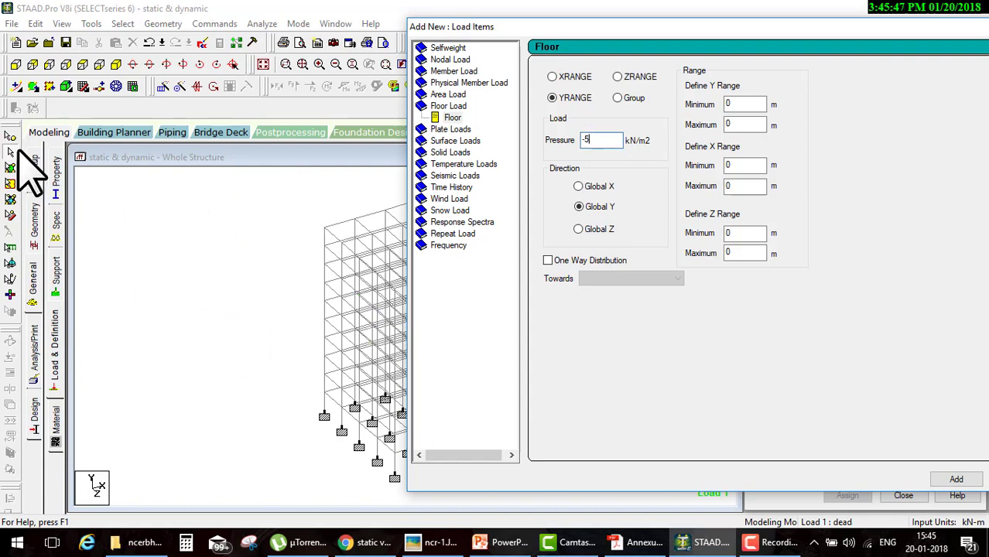
{"action": "double_click", "coordinate": [323, 393]}
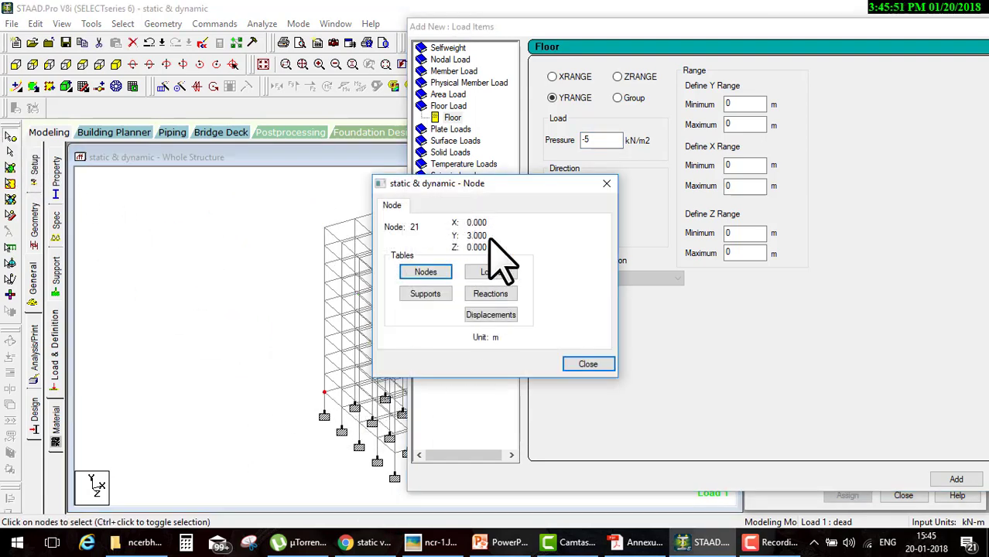
{"action": "left_click_drag", "start_coordinate": [461, 295], "coordinate": [511, 288]}
{"action": "left_click_drag", "start_coordinate": [523, 341], "coordinate": [559, 334]}
{"action": "left_click_drag", "start_coordinate": [502, 232], "coordinate": [542, 212]}
{"action": "key", "text": "Escape"}
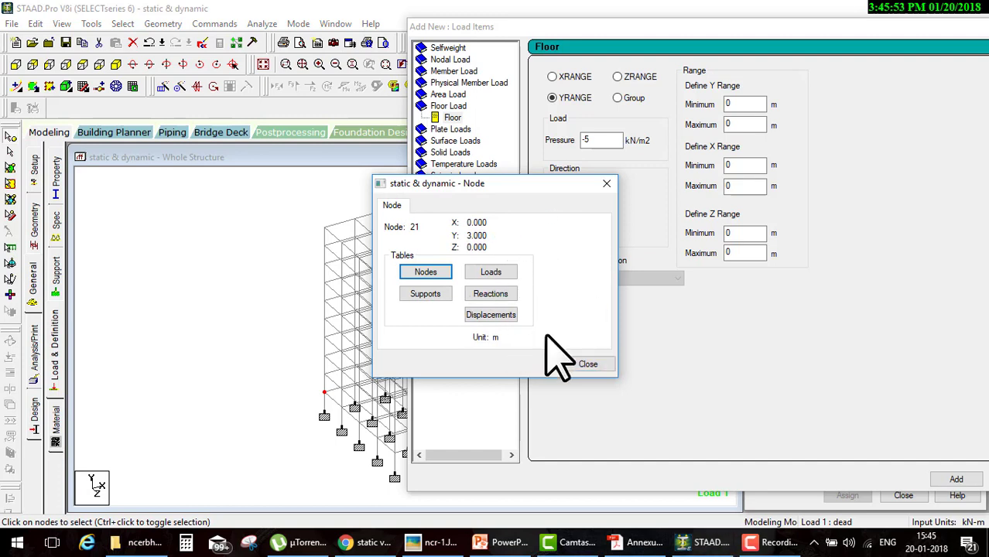
{"action": "left_click", "coordinate": [573, 365]}
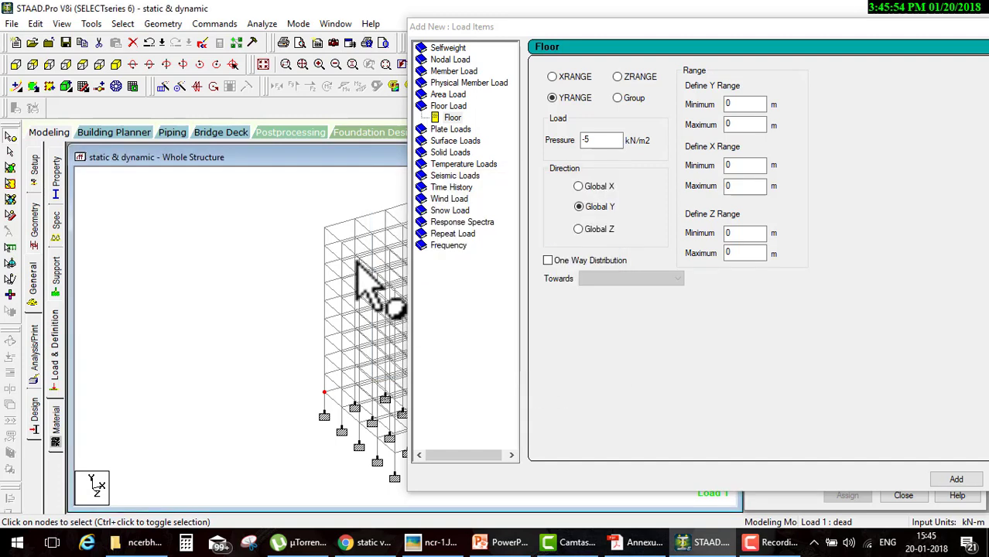
Check the 30 m roof height and add a -5 GY floor load over YRANGE 3 to 30.
{"action": "double_click", "coordinate": [323, 229]}
{"action": "left_click_drag", "start_coordinate": [493, 240], "coordinate": [534, 215]}
{"action": "left_click_drag", "start_coordinate": [531, 408], "coordinate": [571, 398]}
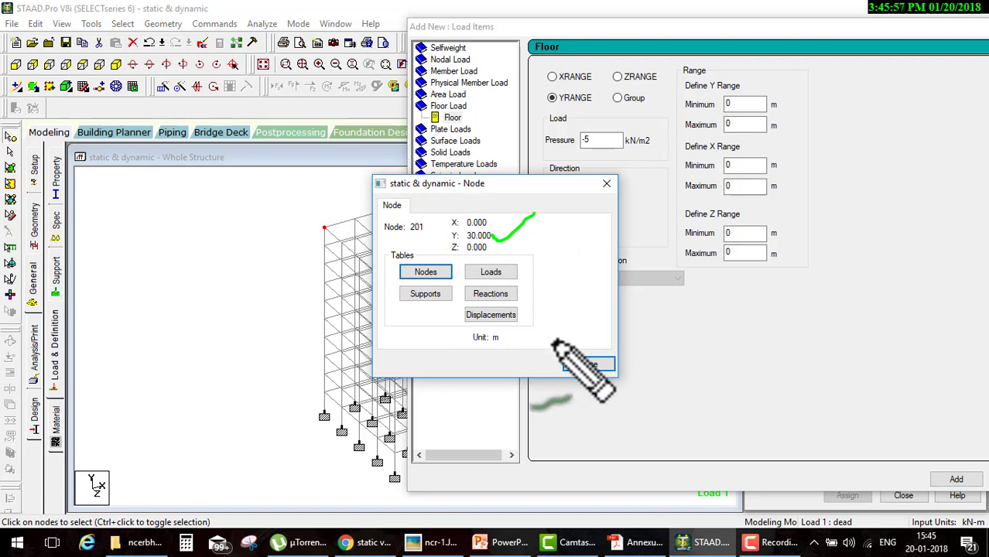
{"action": "left_click", "coordinate": [579, 365]}
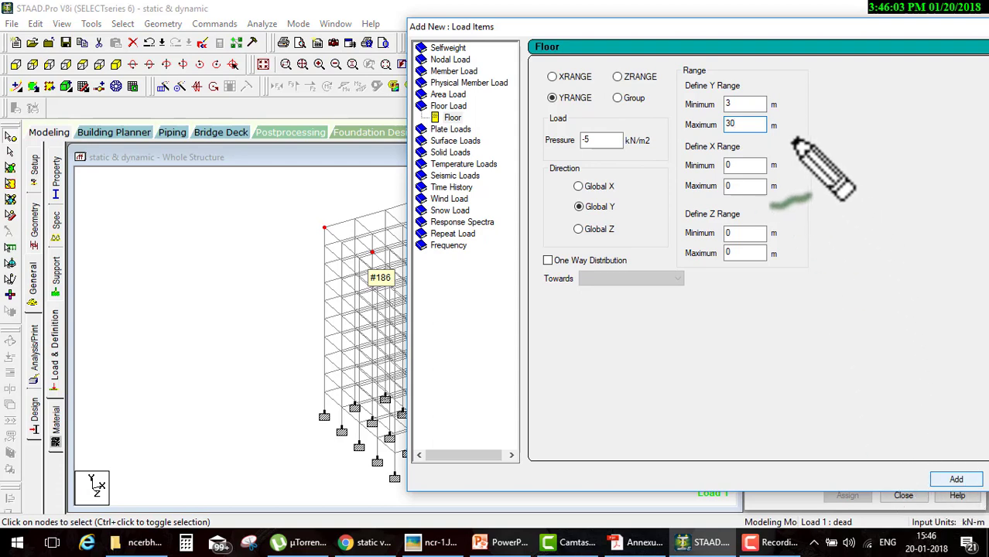
{"action": "left_click_drag", "start_coordinate": [791, 141], "coordinate": [949, 457]}
{"action": "right_click", "coordinate": [932, 470]}
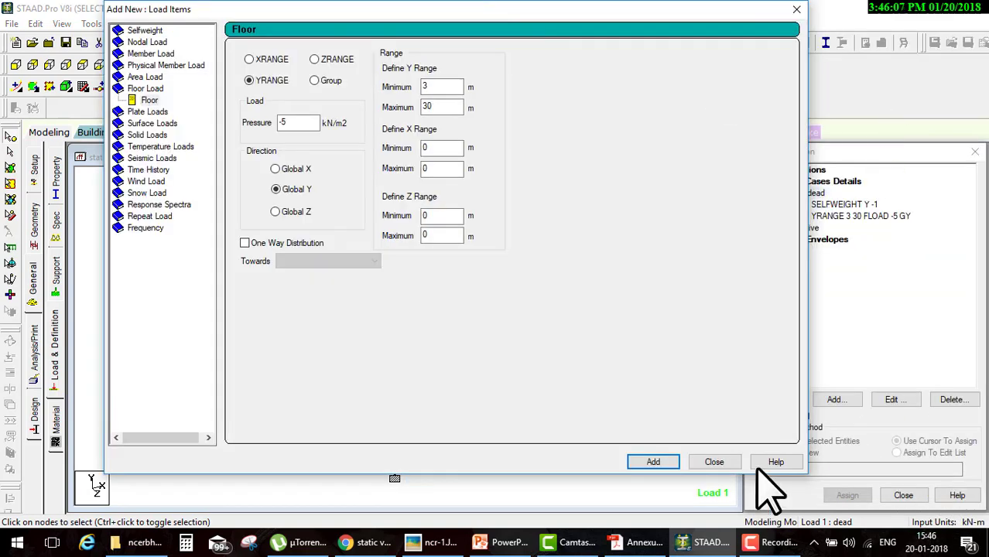
{"action": "left_click", "coordinate": [713, 460]}
{"action": "left_click", "coordinate": [837, 205]}
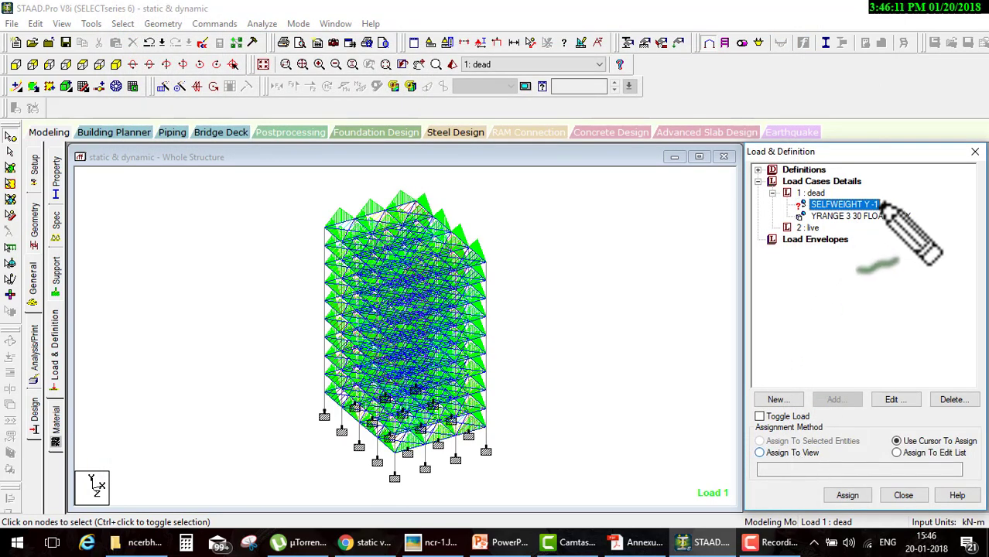
Assign the dead case's SELFWEIGHT Y -1 and -5 floor load to the whole structure in view.
{"action": "mouse_move", "coordinate": [881, 200]}
{"action": "left_mouse_down"}
{"action": "mouse_move", "coordinate": [859, 315]}
{"action": "mouse_move", "coordinate": [797, 445]}
{"action": "left_mouse_up"}
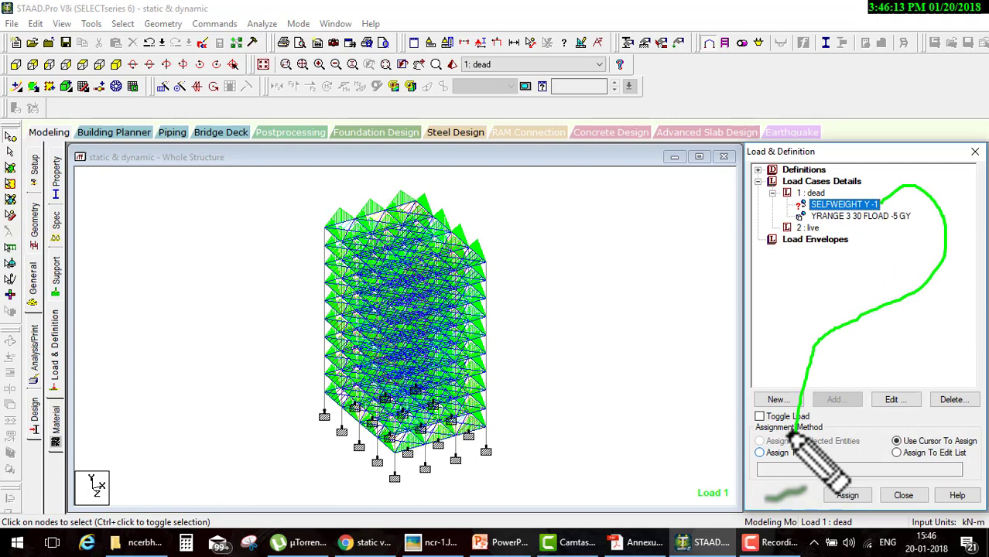
{"action": "key", "text": "Escape"}
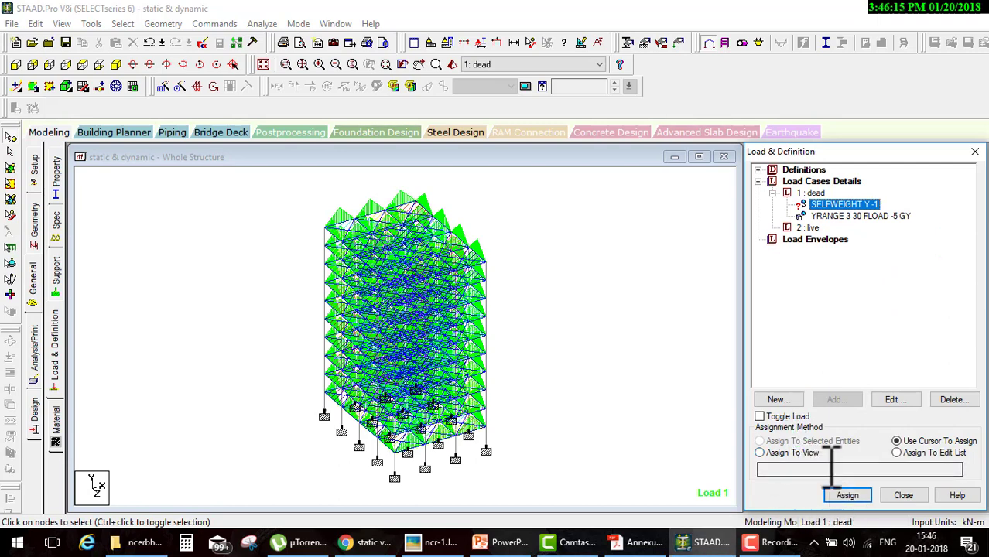
{"action": "left_click", "coordinate": [848, 496]}
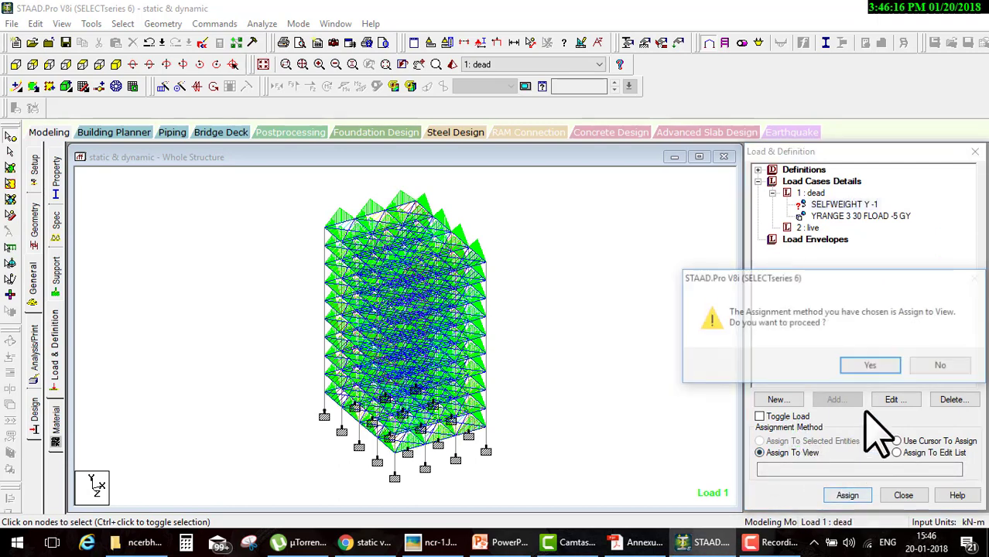
{"action": "left_click", "coordinate": [876, 364]}
{"action": "left_click", "coordinate": [856, 216]}
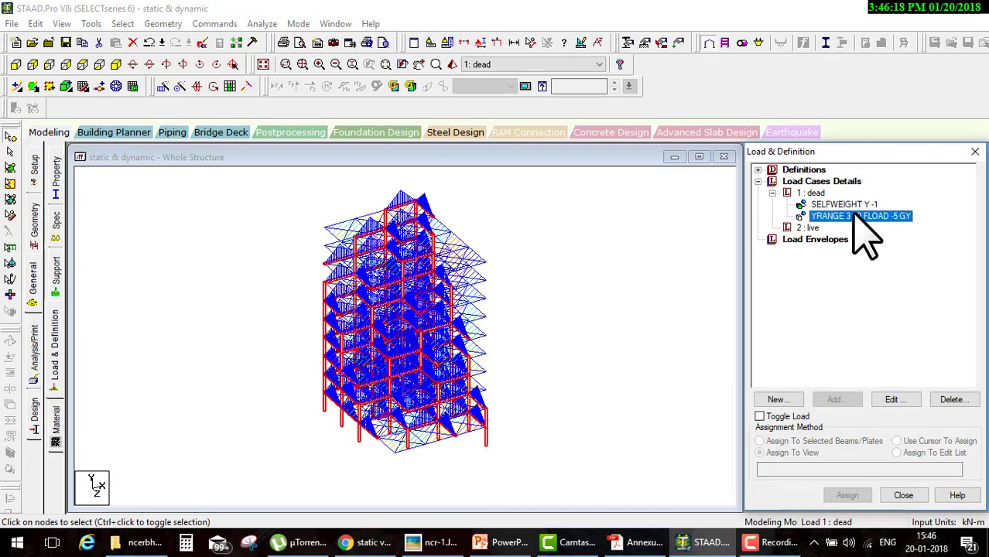
Add a -3 kN/m2 floor load in global Y over YRANGE 3 to 30 to the live case.
{"action": "left_click", "coordinate": [809, 227]}
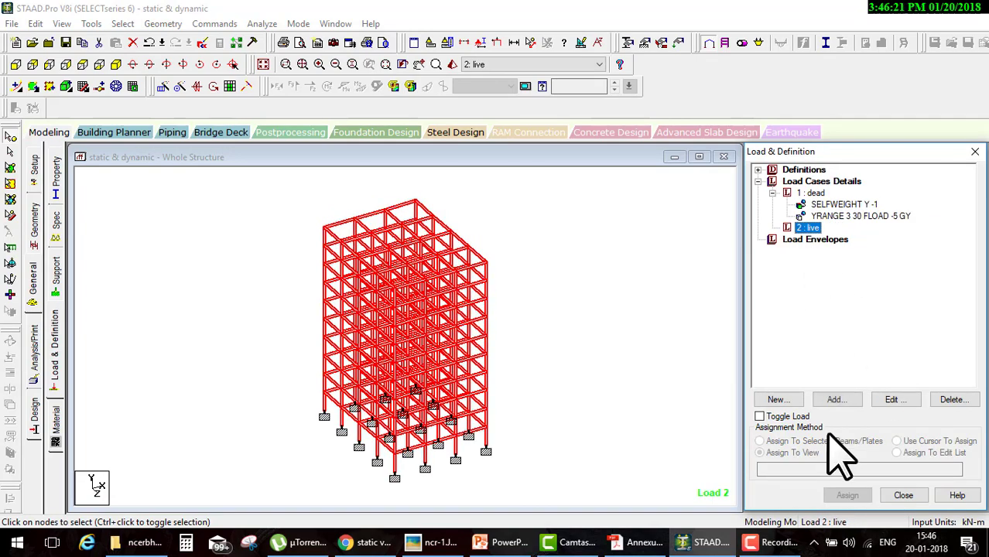
{"action": "left_click", "coordinate": [835, 401]}
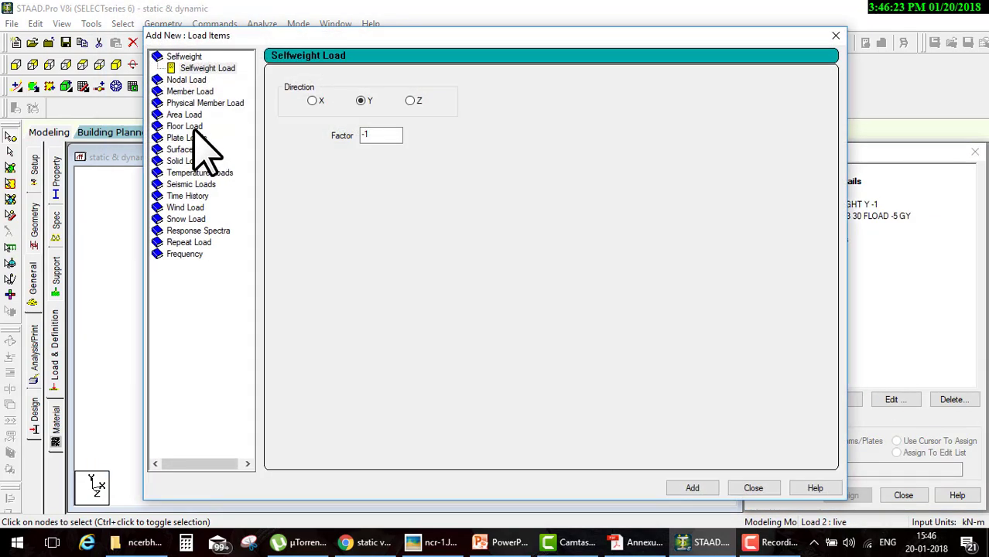
{"action": "left_click", "coordinate": [189, 126]}
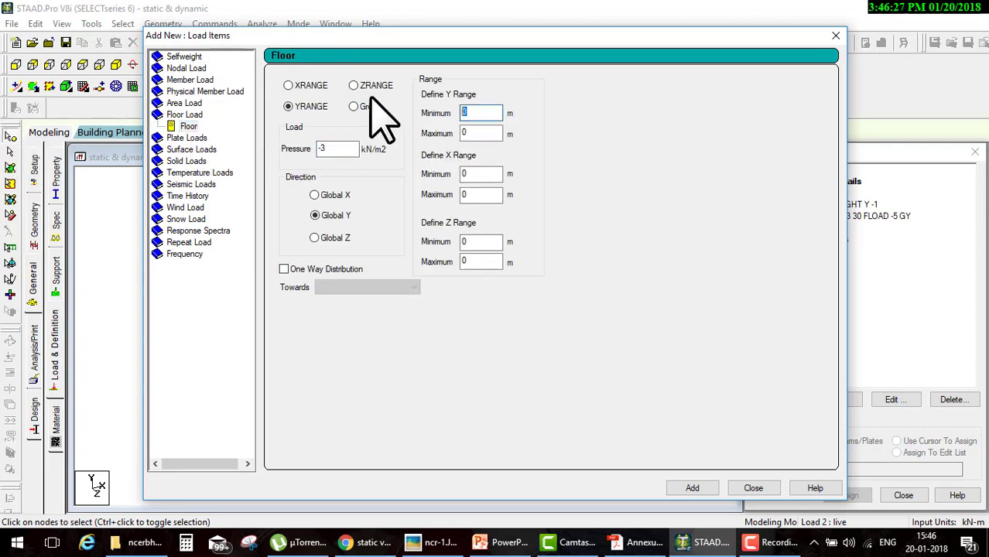
{"action": "type", "text": "3"}
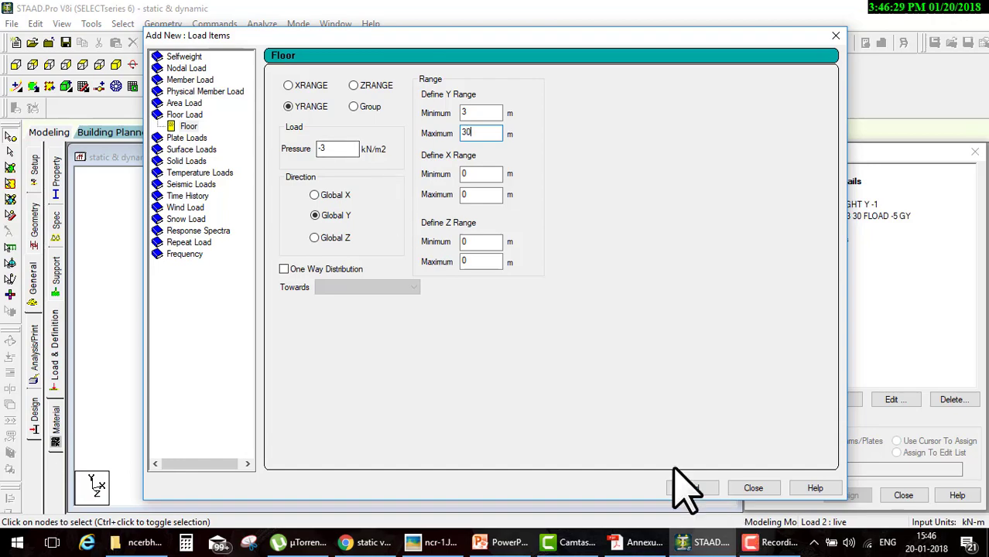
{"action": "left_click", "coordinate": [693, 489]}
{"action": "left_click", "coordinate": [754, 488]}
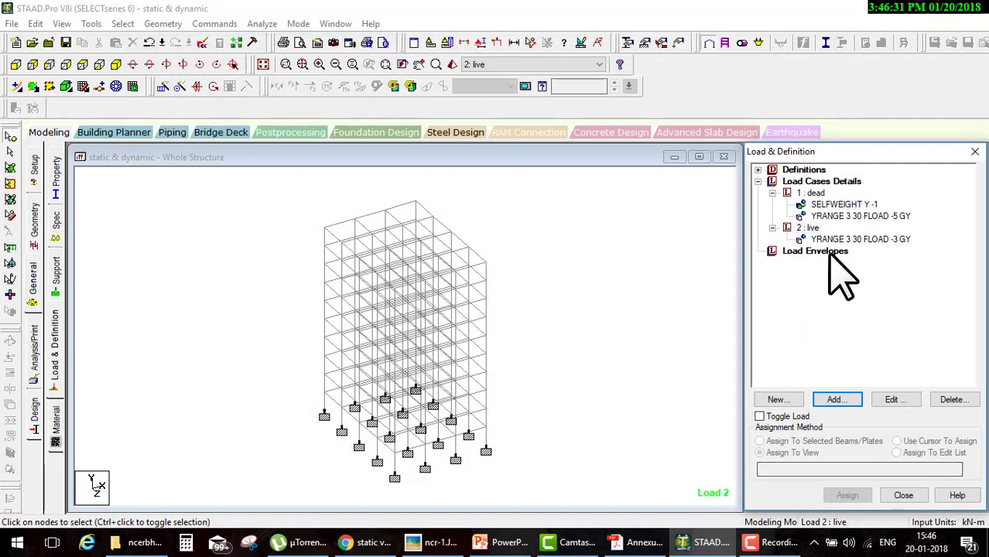
Show the dead case's floor load, then collapse the dead, live and load case lists.
{"action": "left_click", "coordinate": [851, 216]}
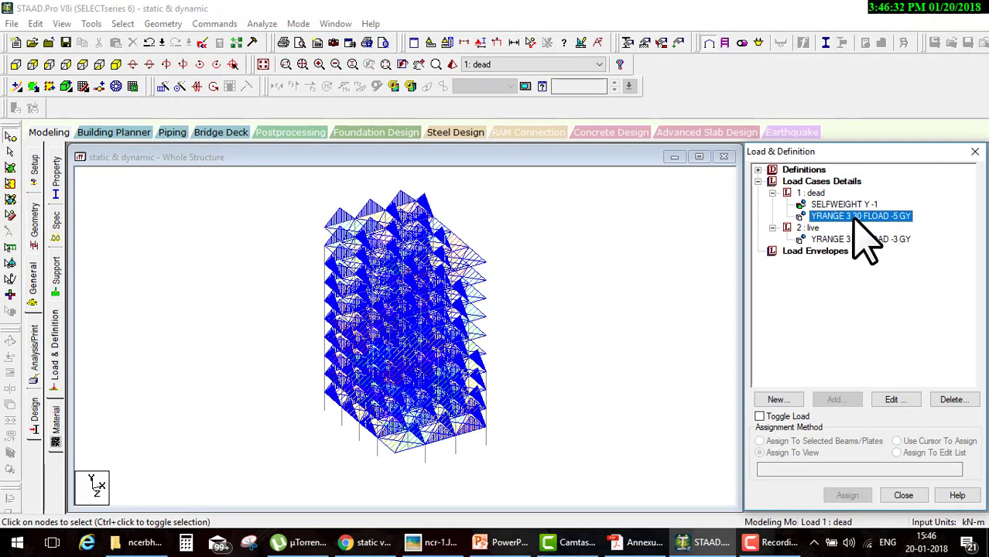
{"action": "left_click", "coordinate": [772, 192]}
{"action": "left_click", "coordinate": [772, 204]}
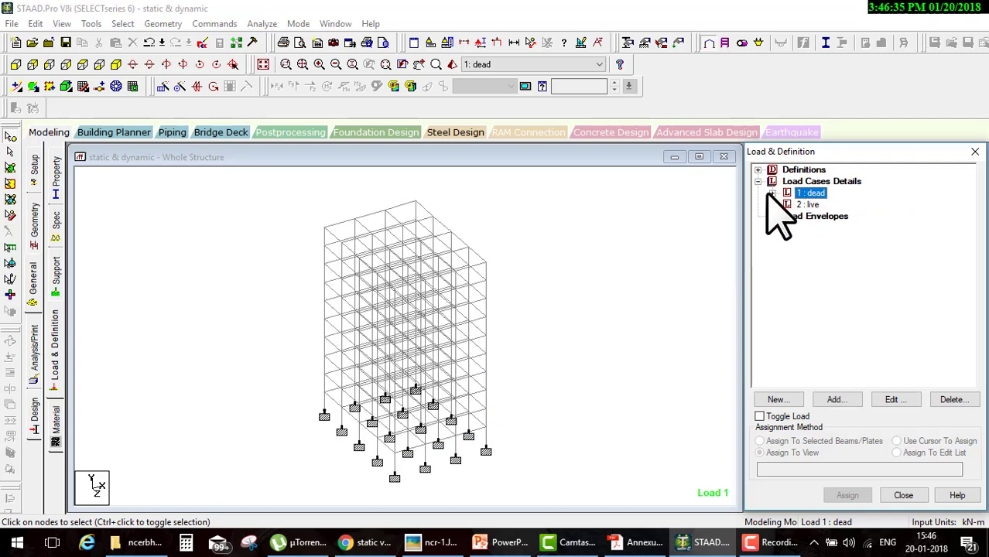
{"action": "left_click", "coordinate": [758, 181]}
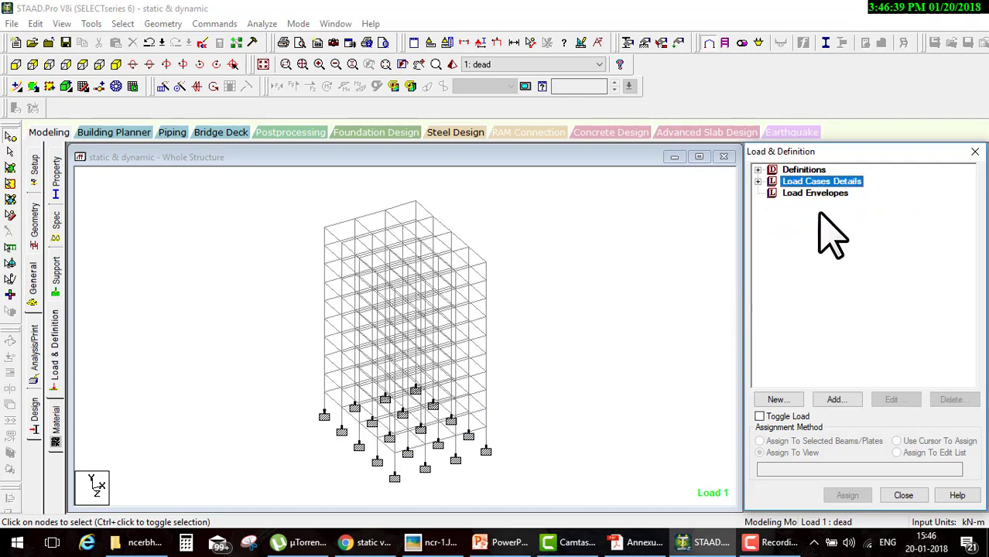
Expand Definitions in the Load & Definition tree and select Seismic Definitions.
{"action": "left_click", "coordinate": [759, 170]}
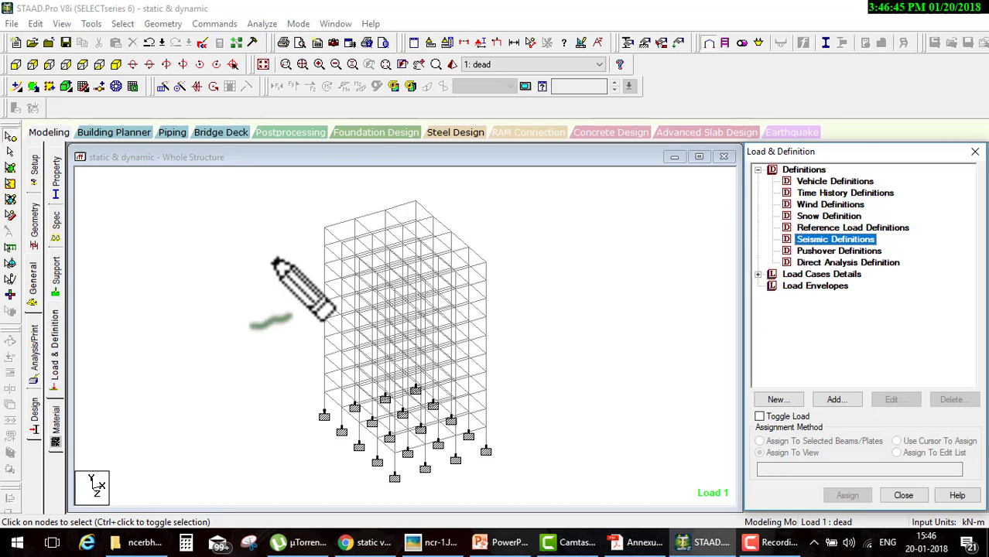
{"action": "mouse_move", "coordinate": [62, 340]}
{"action": "left_mouse_down"}
{"action": "mouse_move", "coordinate": [763, 171]}
{"action": "mouse_move", "coordinate": [774, 237]}
{"action": "left_mouse_up"}
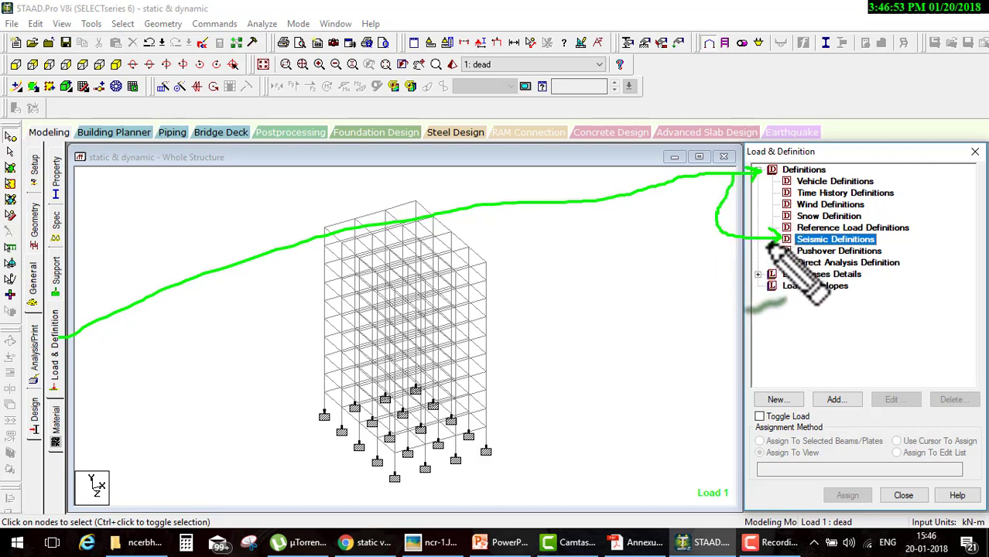
{"action": "key", "text": "Escape"}
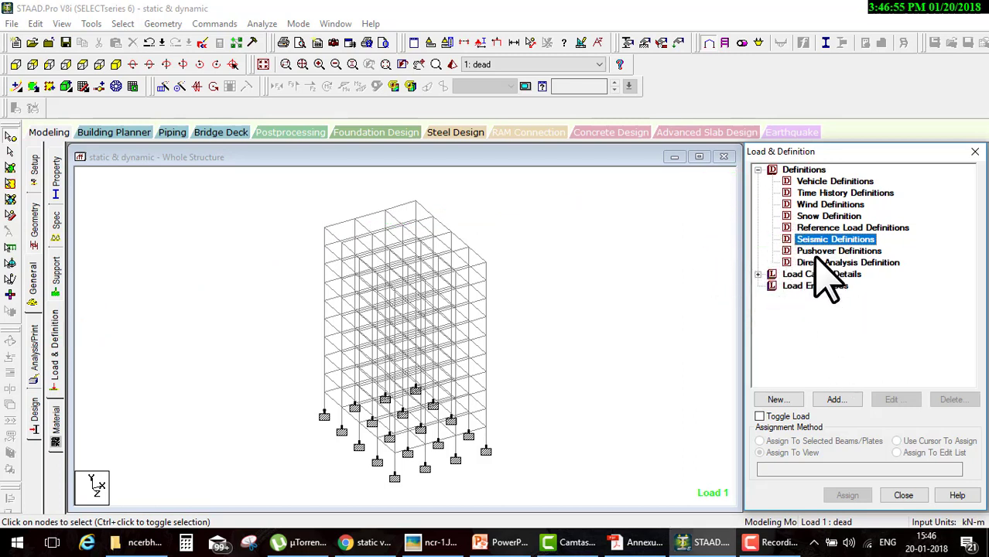
{"action": "mouse_move", "coordinate": [876, 240]}
{"action": "left_mouse_down"}
{"action": "mouse_move", "coordinate": [921, 255]}
{"action": "mouse_move", "coordinate": [866, 333]}
{"action": "mouse_move", "coordinate": [848, 390]}
{"action": "left_mouse_up"}
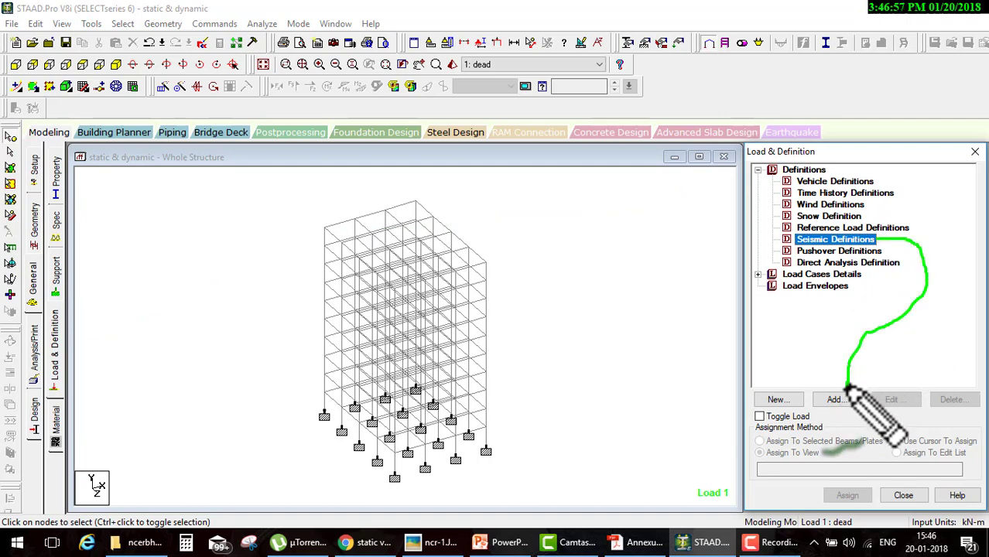
{"action": "key", "text": "Escape"}
Add a seismic definition using Indian IS 1893 - 2002/2005 and dismiss the failed Generate message.
{"action": "left_click", "coordinate": [835, 399]}
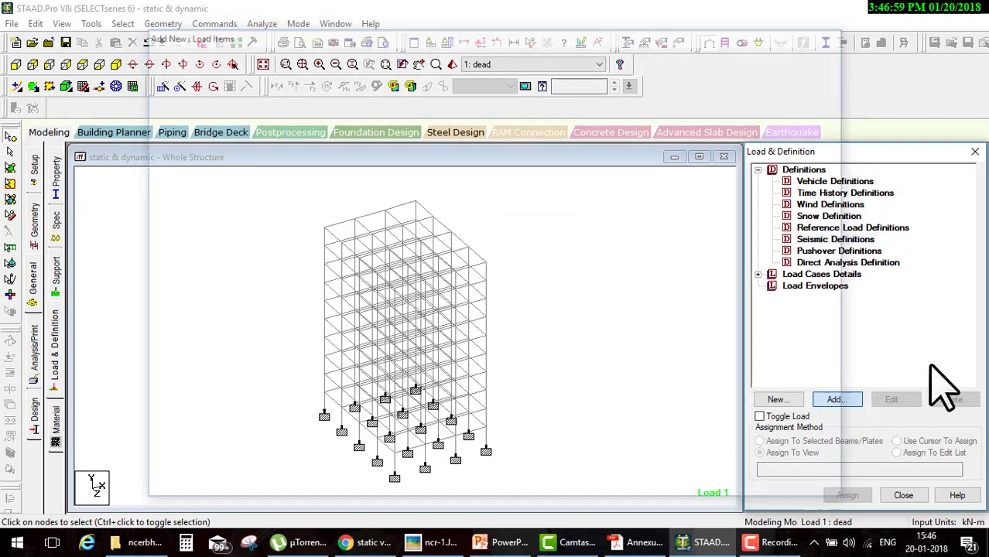
{"action": "left_click", "coordinate": [477, 147]}
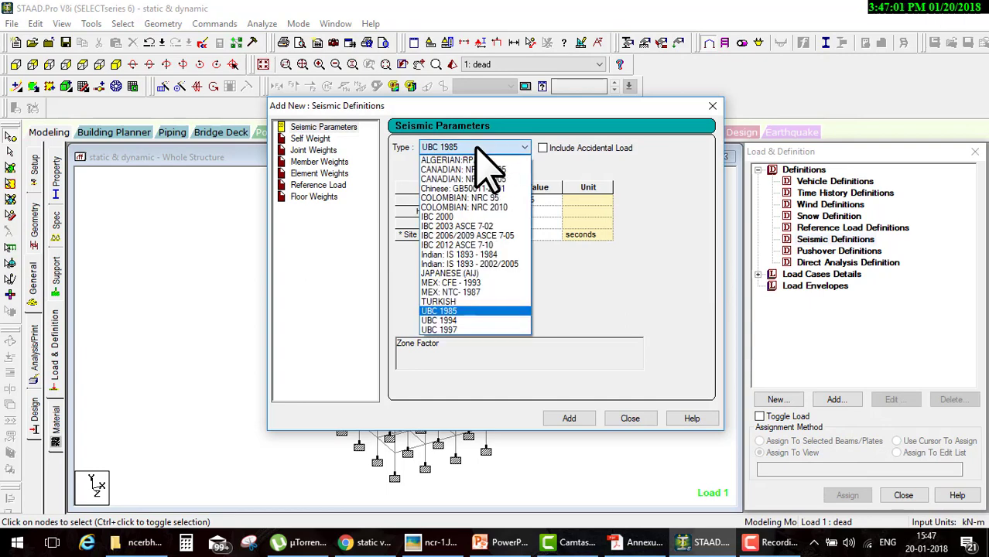
{"action": "left_click", "coordinate": [478, 264]}
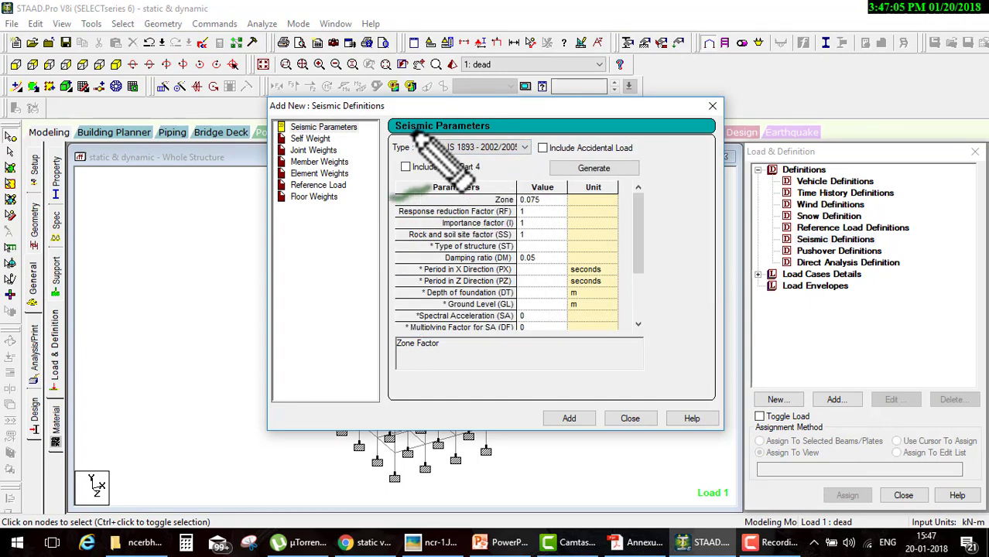
{"action": "mouse_move", "coordinate": [433, 164]}
{"action": "left_mouse_down"}
{"action": "mouse_move", "coordinate": [422, 126]}
{"action": "mouse_move", "coordinate": [596, 116]}
{"action": "mouse_move", "coordinate": [620, 163]}
{"action": "mouse_move", "coordinate": [636, 149]}
{"action": "left_mouse_up"}
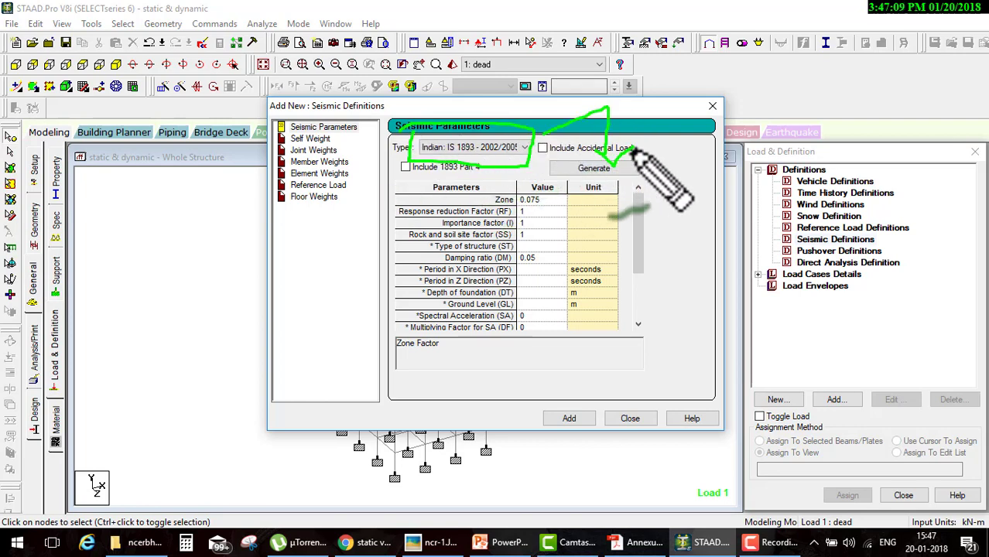
{"action": "key", "text": "Escape"}
{"action": "left_click", "coordinate": [624, 169]}
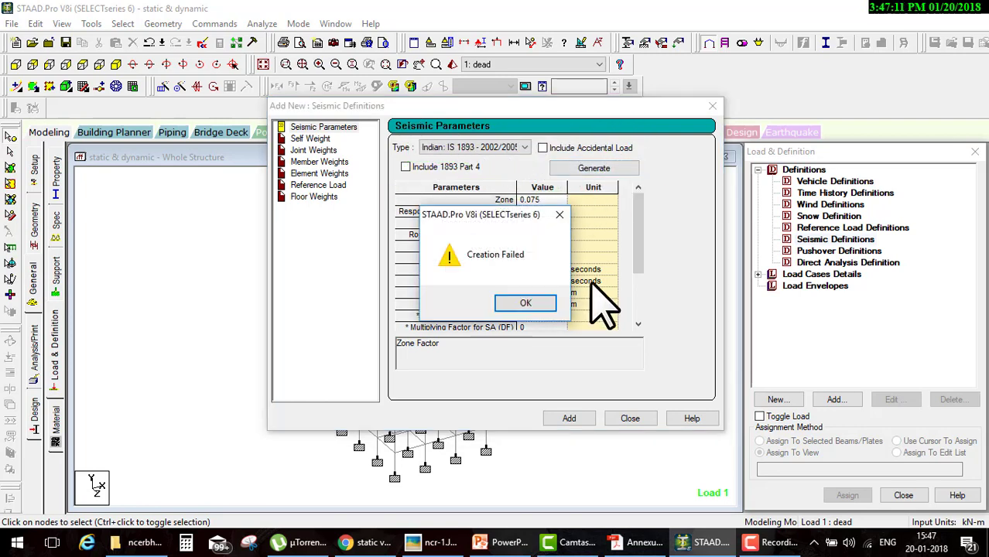
{"action": "left_click", "coordinate": [543, 301]}
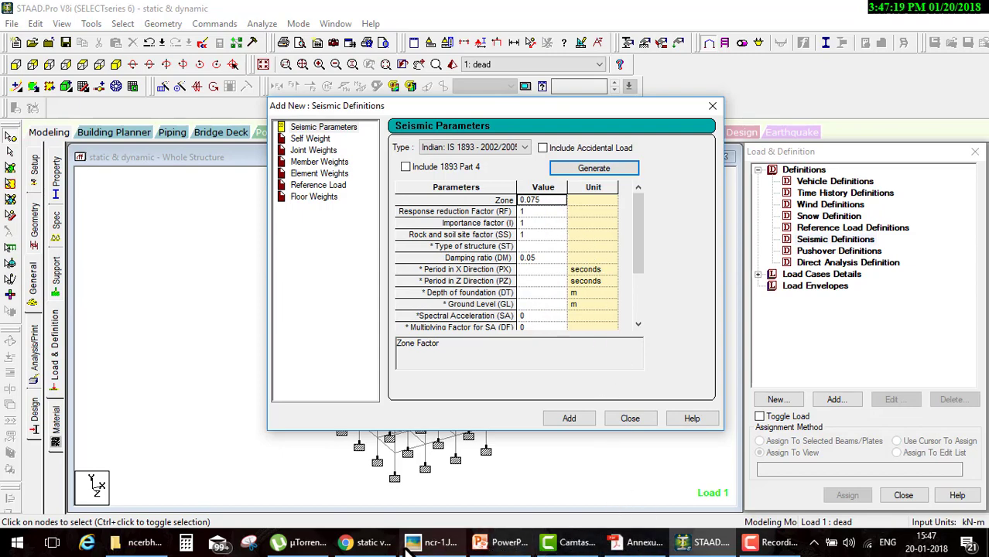
Check the IS 1893 and mode shape search results, then open the IS 1893 code PDF.
{"action": "left_click", "coordinate": [360, 543]}
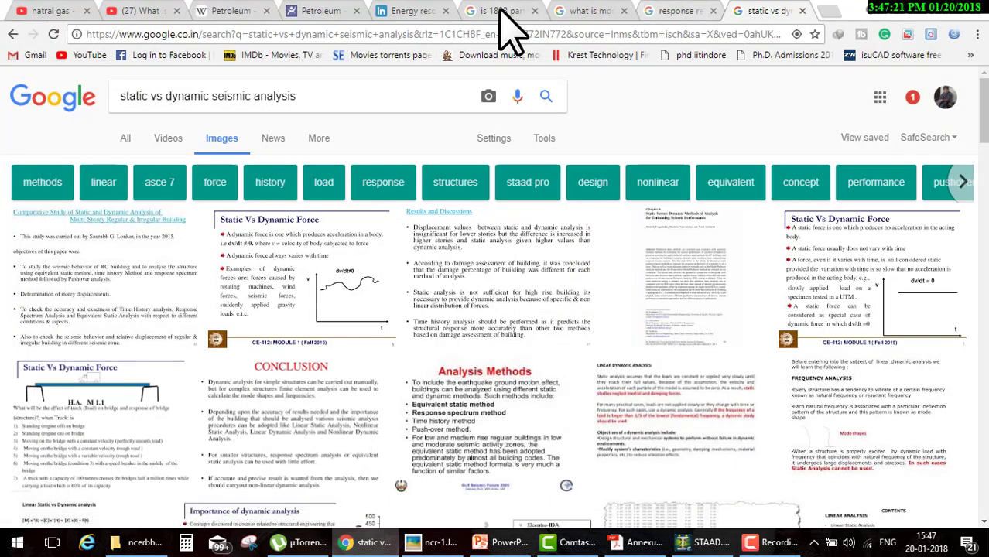
{"action": "left_click", "coordinate": [499, 11]}
{"action": "left_click", "coordinate": [585, 11]}
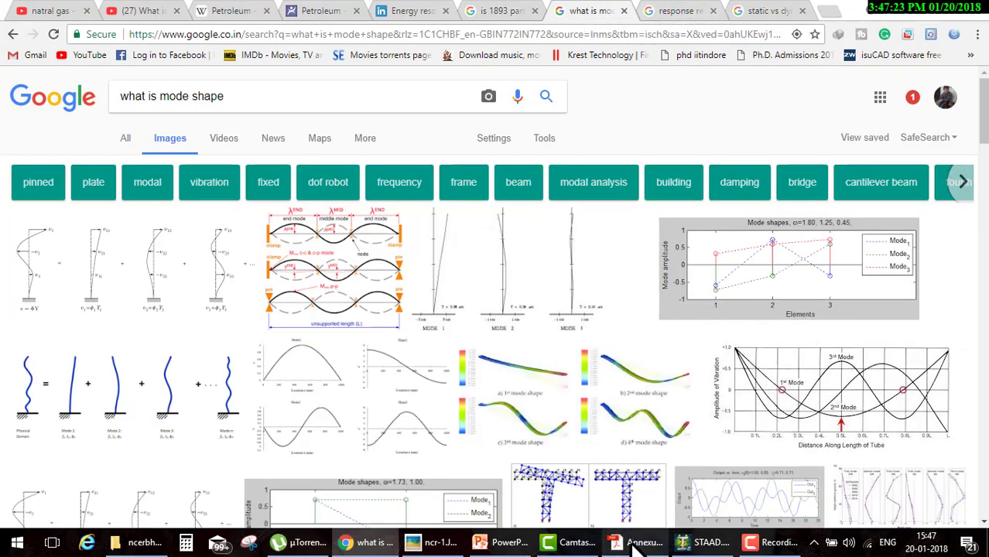
{"action": "left_click", "coordinate": [636, 542]}
{"action": "scroll", "coordinate": [575, 324], "scroll_direction": "down", "scroll_amount": 5}
Scroll the IS 1893 PDF down to the Map of India seismic zones page.
{"action": "scroll", "coordinate": [584, 348], "scroll_direction": "down", "scroll_amount": 5}
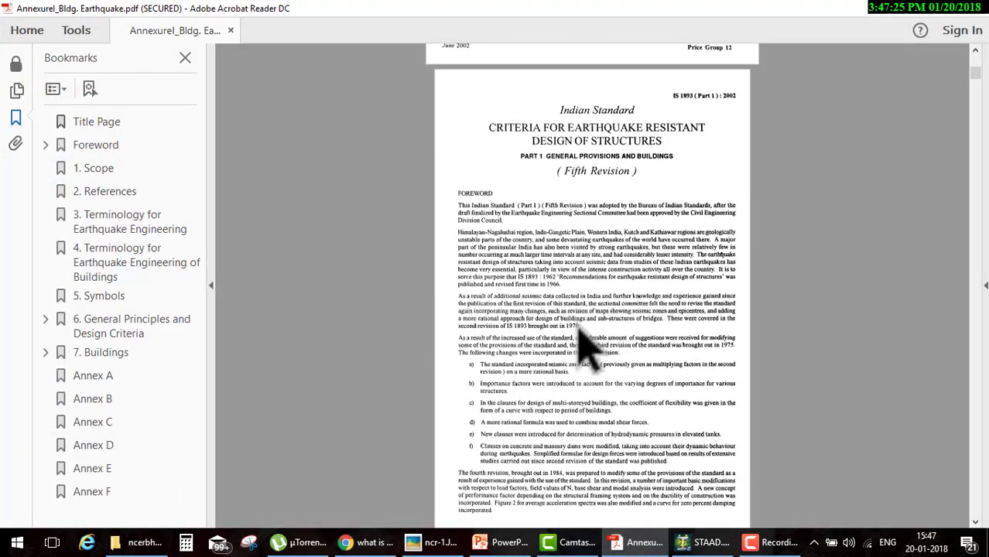
{"action": "scroll", "coordinate": [586, 350], "scroll_direction": "down", "scroll_amount": 5}
{"action": "scroll", "coordinate": [589, 345], "scroll_direction": "down", "scroll_amount": 5}
{"action": "scroll", "coordinate": [586, 350], "scroll_direction": "down", "scroll_amount": 5}
{"action": "scroll", "coordinate": [581, 310], "scroll_direction": "down", "scroll_amount": 5}
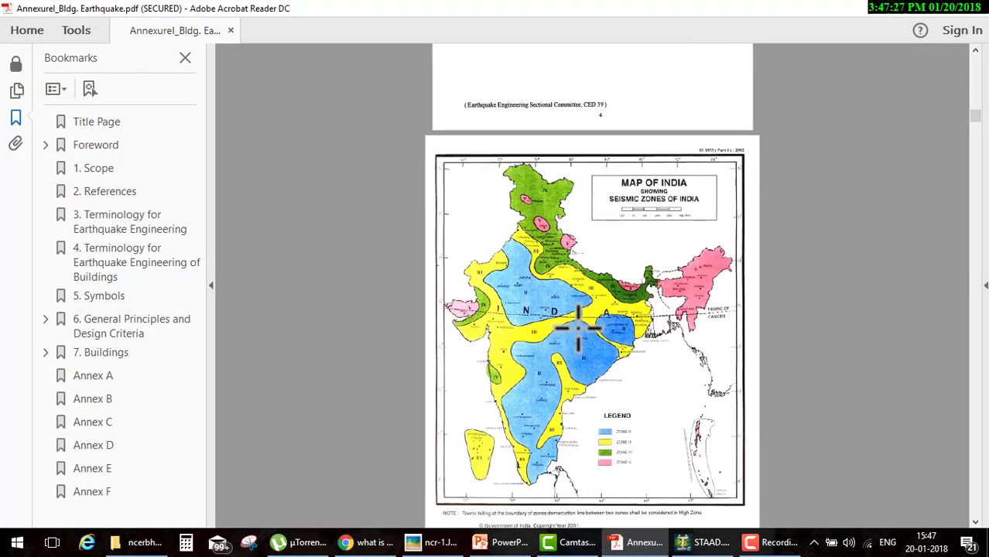
{"action": "scroll", "coordinate": [577, 329], "scroll_direction": "down", "scroll_amount": 1}
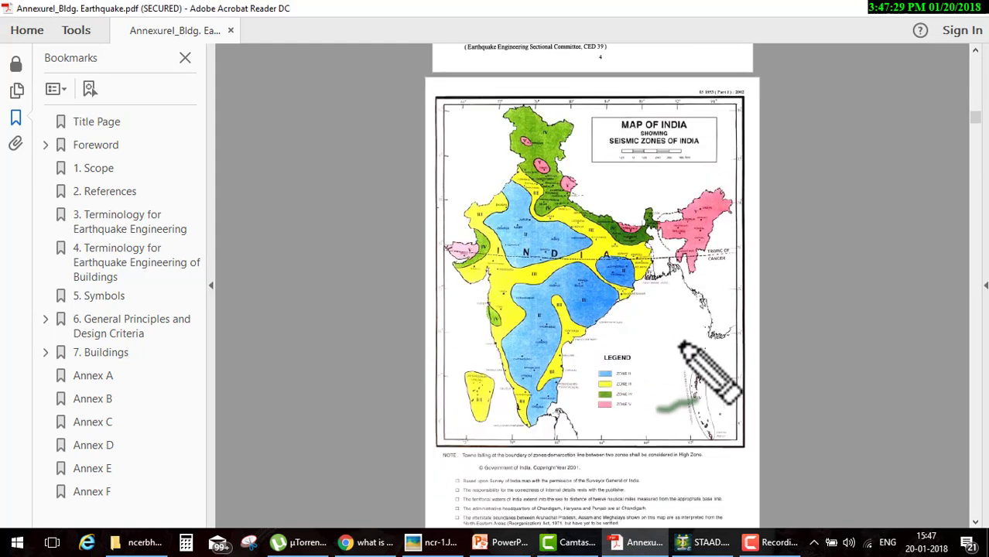
Review the seismic zone map legend, then return to STAAD and dismiss the auto save prompt.
{"action": "left_click_drag", "start_coordinate": [625, 443], "coordinate": [665, 432]}
{"action": "left_click_drag", "start_coordinate": [700, 352], "coordinate": [649, 376]}
{"action": "left_click_drag", "start_coordinate": [721, 369], "coordinate": [637, 393]}
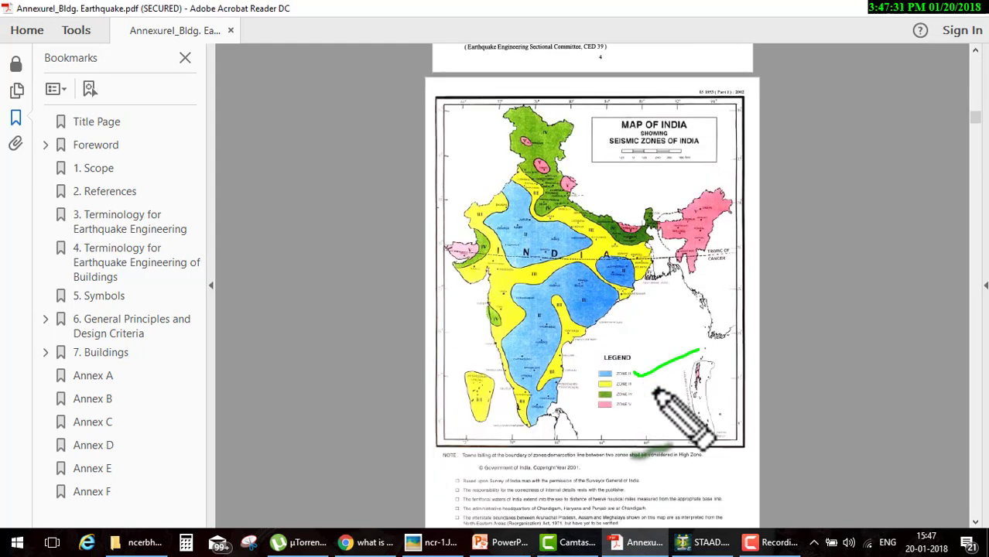
{"action": "mouse_move", "coordinate": [702, 393]}
{"action": "left_mouse_down"}
{"action": "mouse_move", "coordinate": [635, 405]}
{"action": "mouse_move", "coordinate": [636, 414]}
{"action": "left_mouse_up"}
{"action": "left_click_drag", "start_coordinate": [698, 417], "coordinate": [632, 424]}
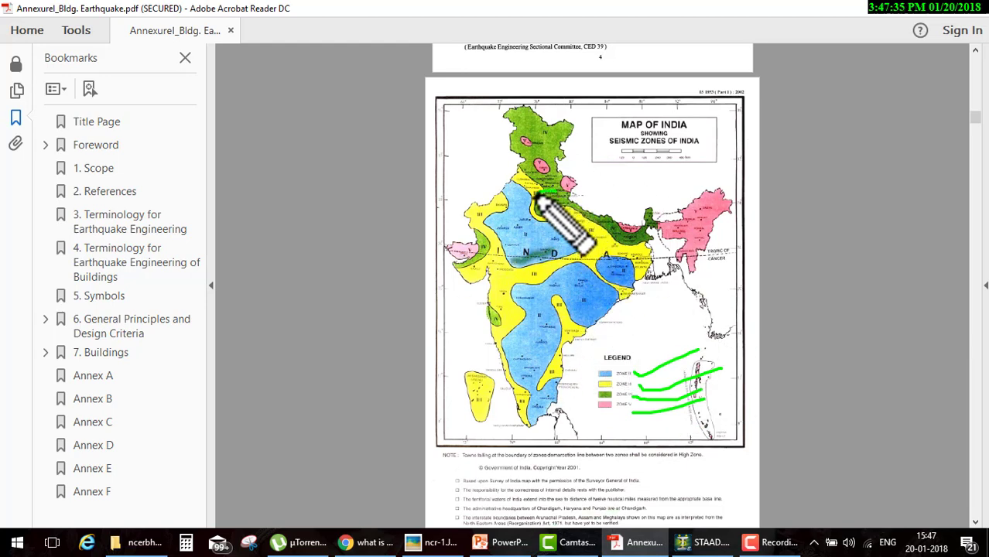
{"action": "left_click_drag", "start_coordinate": [554, 192], "coordinate": [552, 193]}
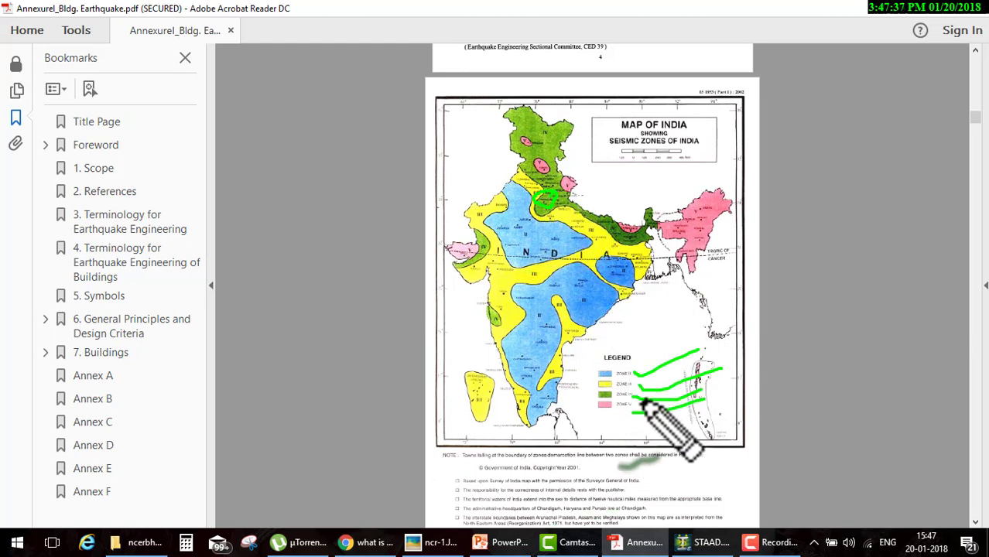
{"action": "left_click_drag", "start_coordinate": [547, 187], "coordinate": [651, 214]}
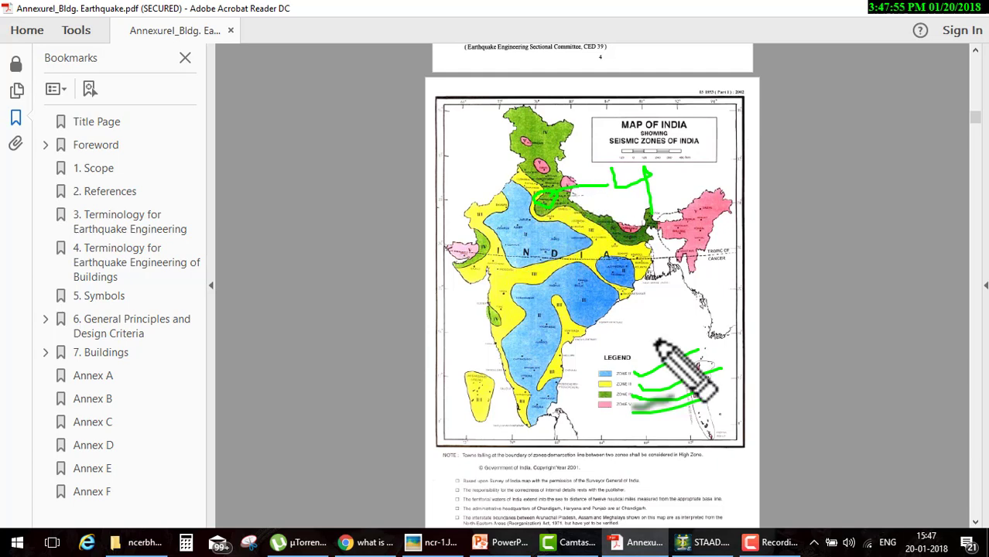
{"action": "key", "text": "Escape"}
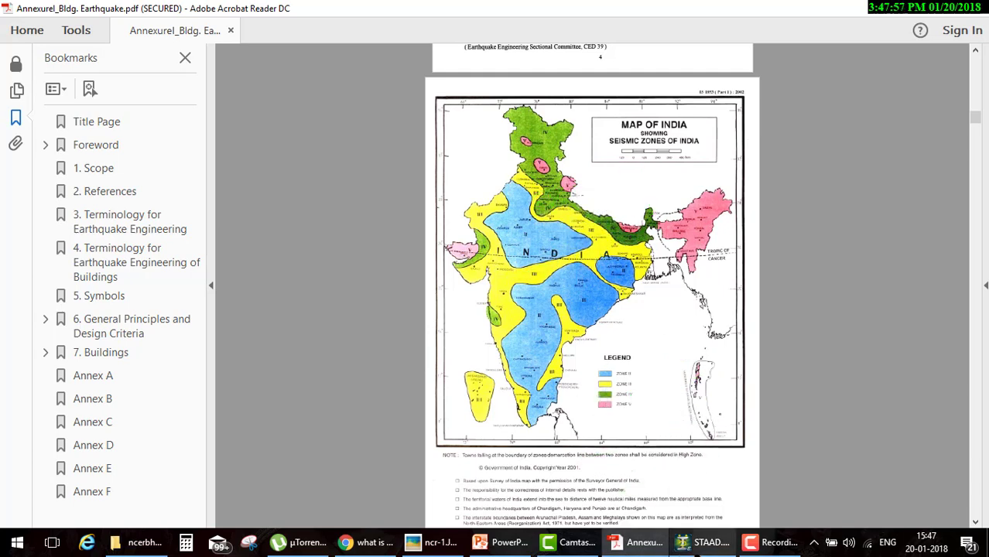
{"action": "left_click", "coordinate": [700, 543]}
{"action": "left_click", "coordinate": [474, 302]}
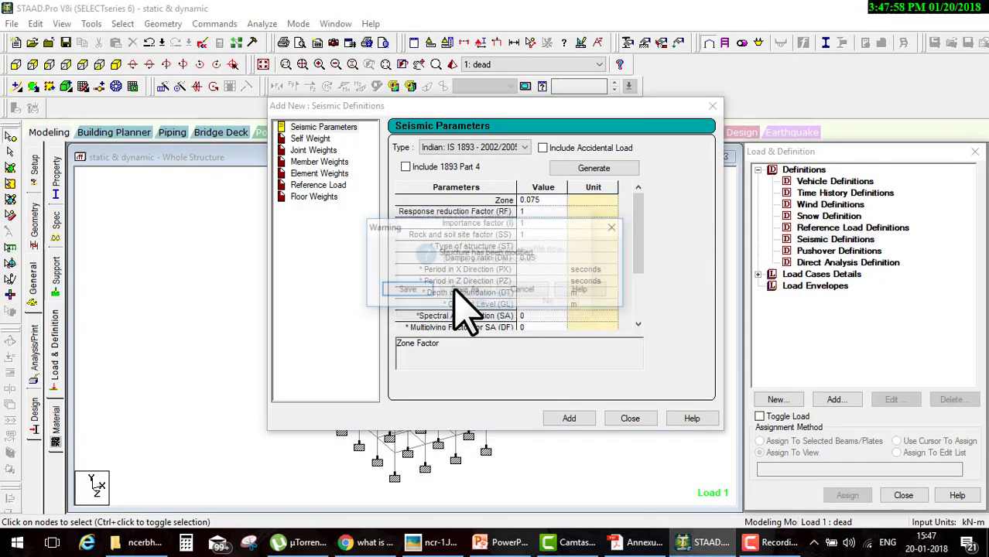
Save the modified structure, then switch over to the Chrome search results.
{"action": "left_click", "coordinate": [406, 290]}
{"action": "left_click", "coordinate": [558, 202]}
{"action": "type", "text": "0.24"}
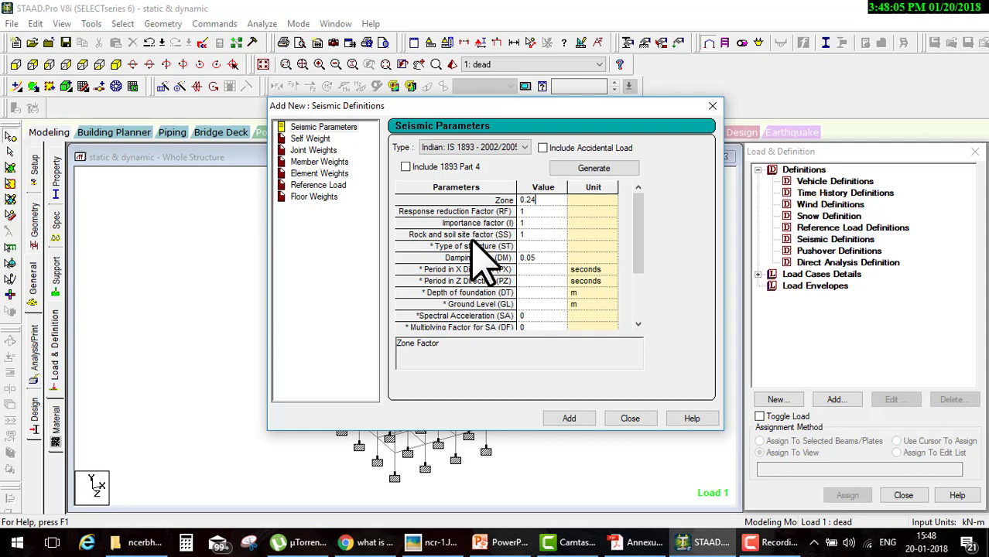
{"action": "left_click", "coordinate": [363, 542]}
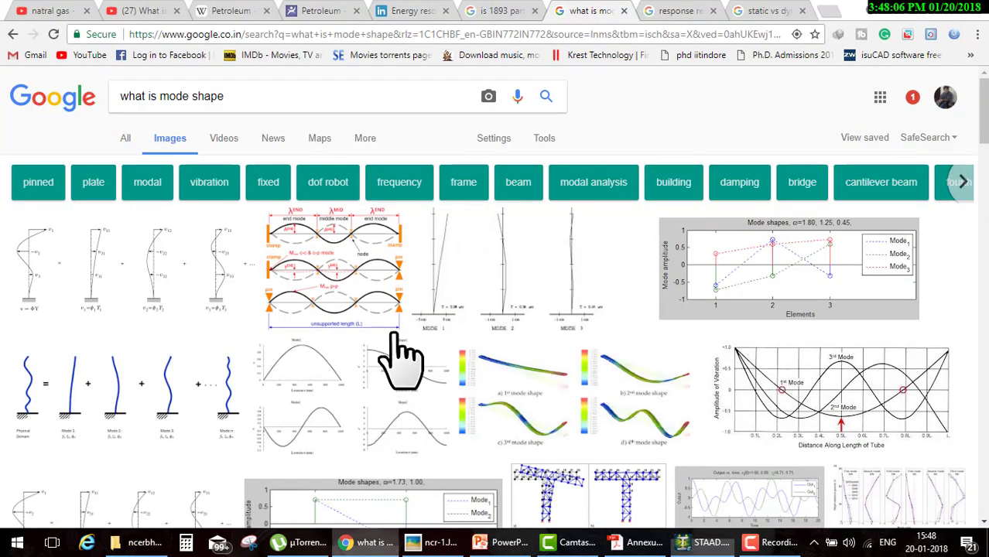
Preview the first 'response reduction factor' image result, browse the others, then return to STAAD.
{"action": "left_click", "coordinate": [476, 14]}
{"action": "left_click", "coordinate": [573, 11]}
{"action": "left_click", "coordinate": [675, 12]}
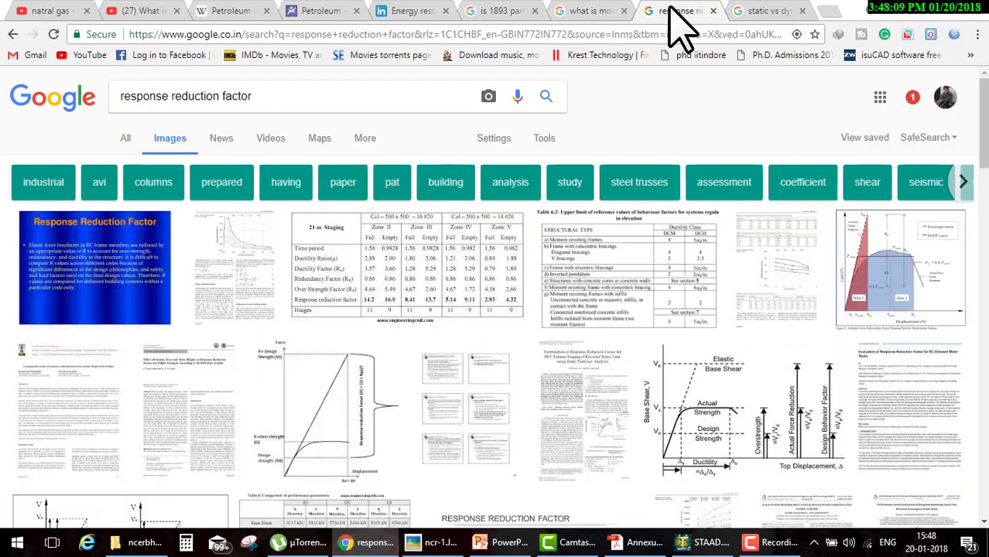
{"action": "left_click", "coordinate": [145, 272]}
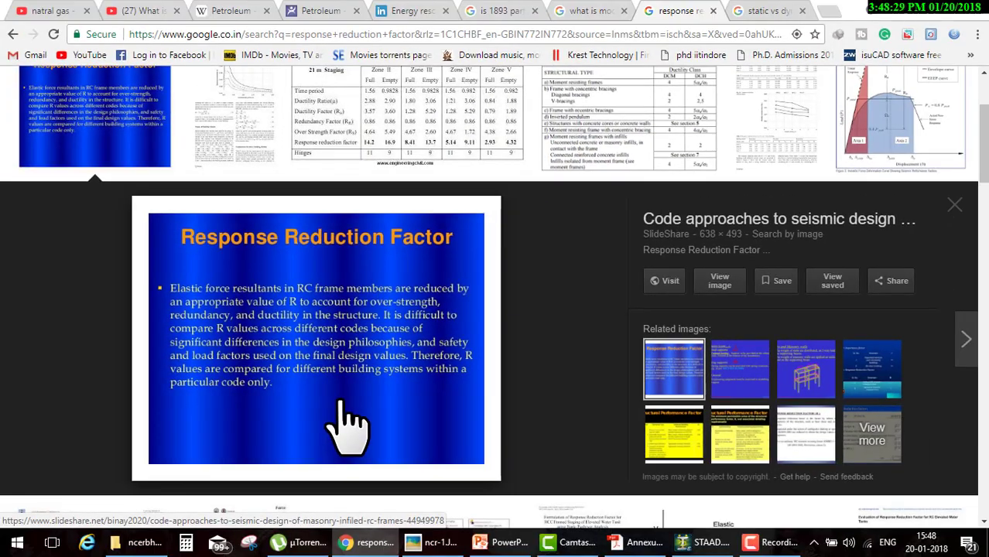
{"action": "scroll", "coordinate": [341, 402], "scroll_direction": "up", "scroll_amount": 2}
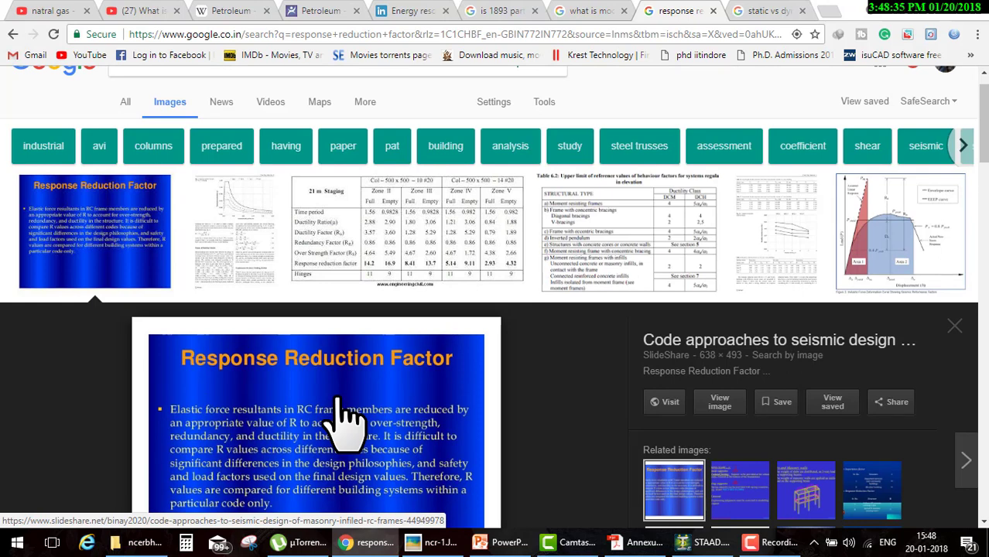
{"action": "scroll", "coordinate": [375, 408], "scroll_direction": "down", "scroll_amount": 5}
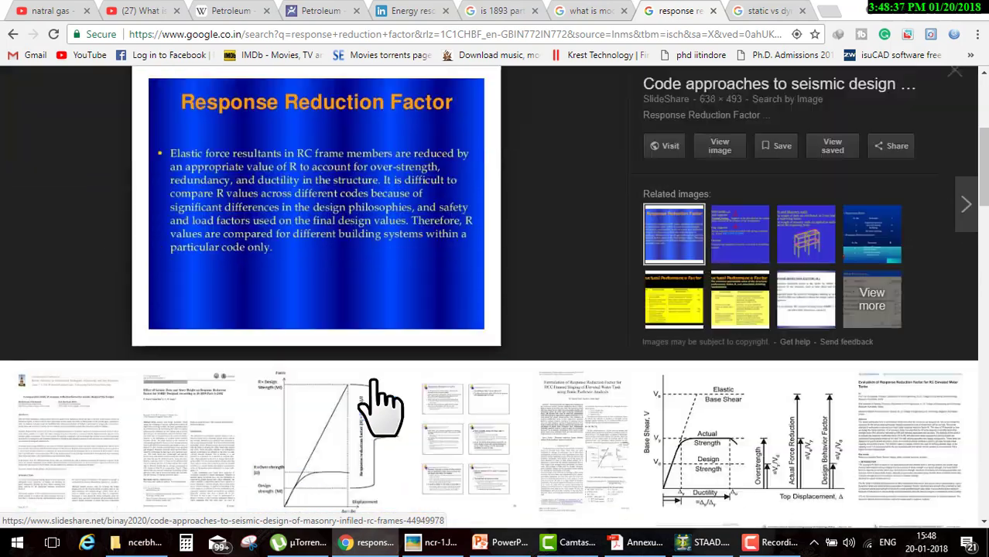
{"action": "scroll", "coordinate": [452, 427], "scroll_direction": "down", "scroll_amount": 3}
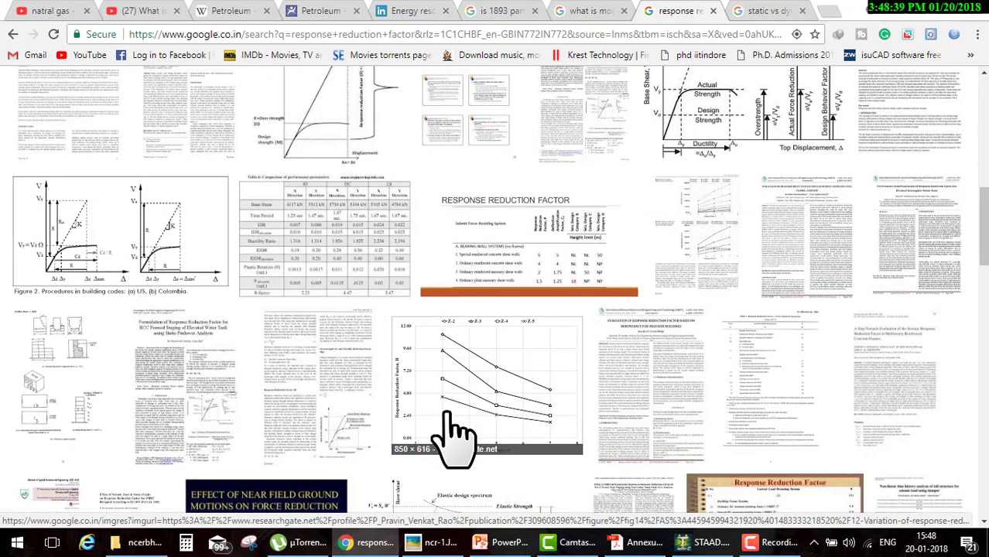
{"action": "scroll", "coordinate": [453, 429], "scroll_direction": "up", "scroll_amount": 5}
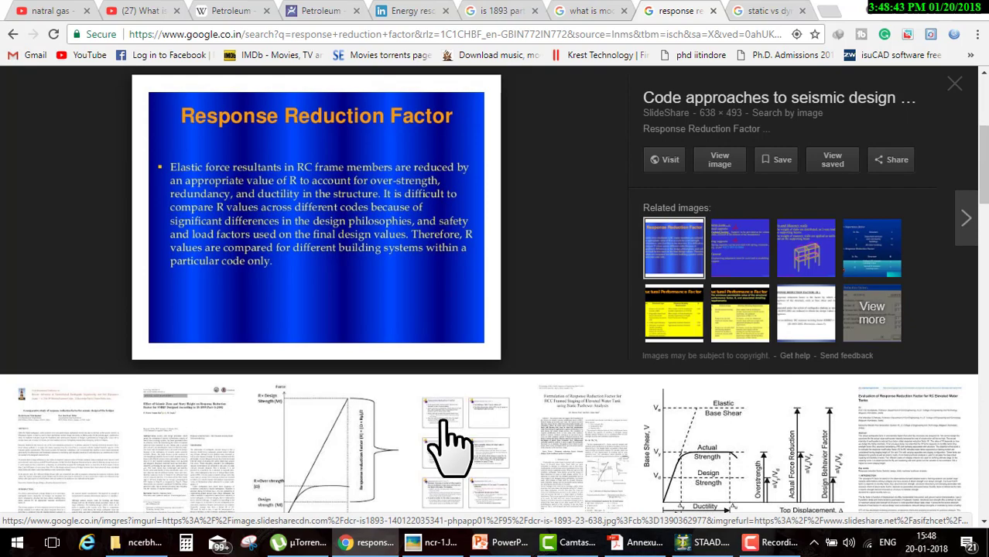
{"action": "scroll", "coordinate": [451, 445], "scroll_direction": "up", "scroll_amount": 4}
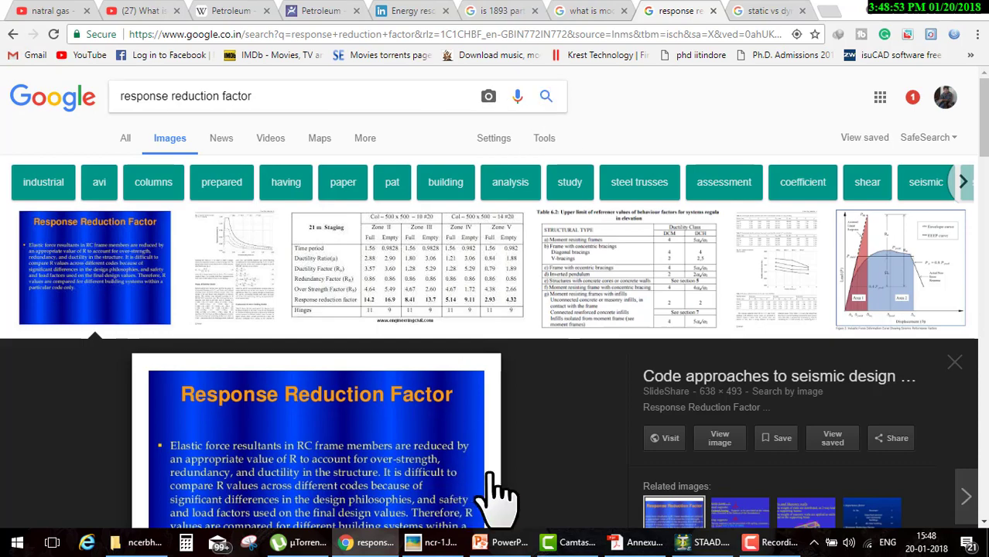
{"action": "left_click", "coordinate": [700, 544]}
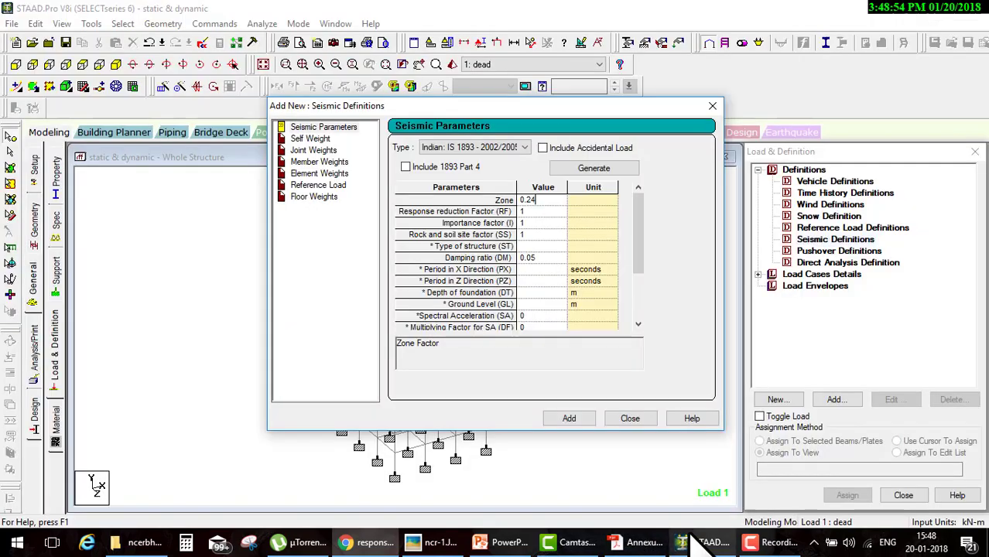
{"action": "type", "text": "5"}
Enter IS 1893 values Zone 0.24, RF 5, I 1, SS 1, ST 1, damping 0.05, and add it.
{"action": "left_click", "coordinate": [541, 235]}
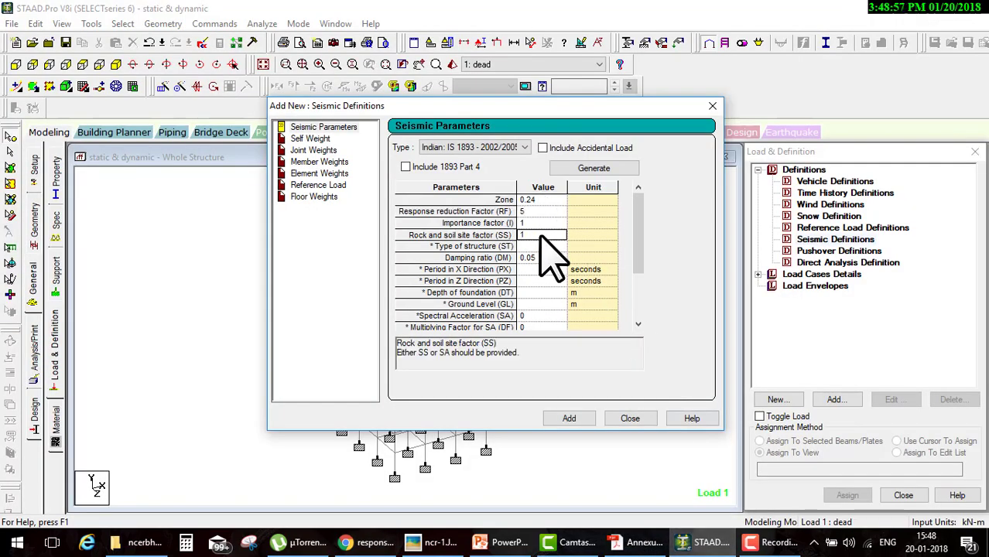
{"action": "left_click", "coordinate": [540, 223]}
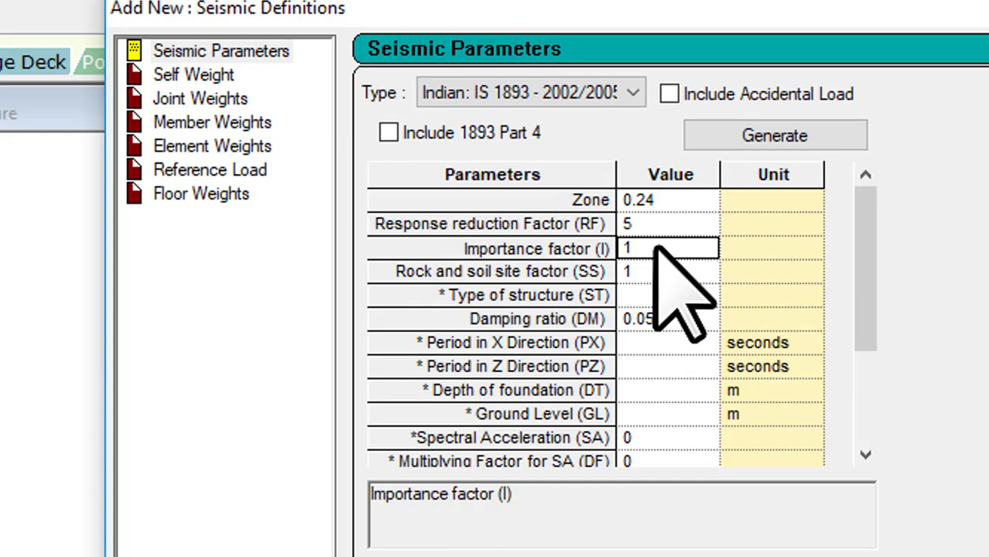
{"action": "left_click", "coordinate": [641, 270]}
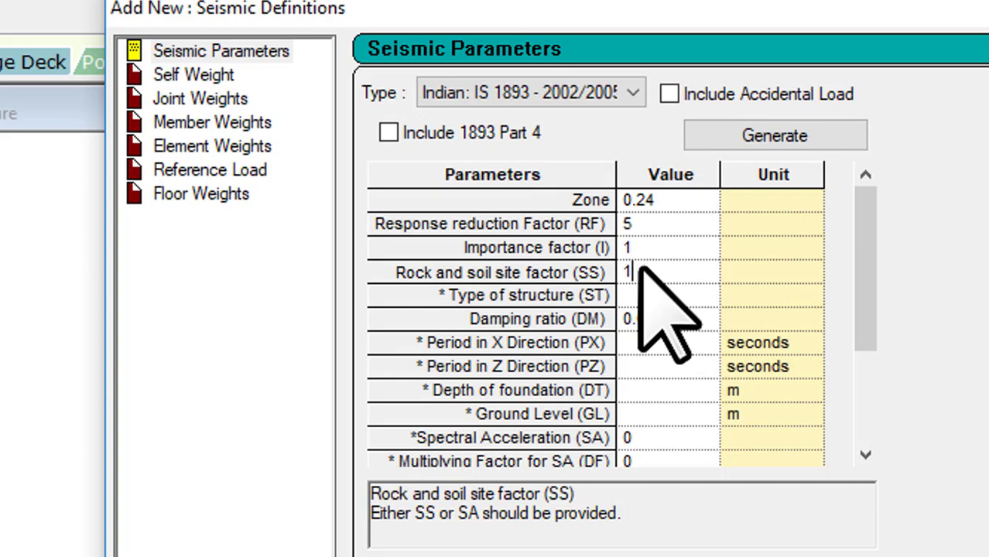
{"action": "left_click", "coordinate": [635, 296]}
{"action": "type", "text": "1"}
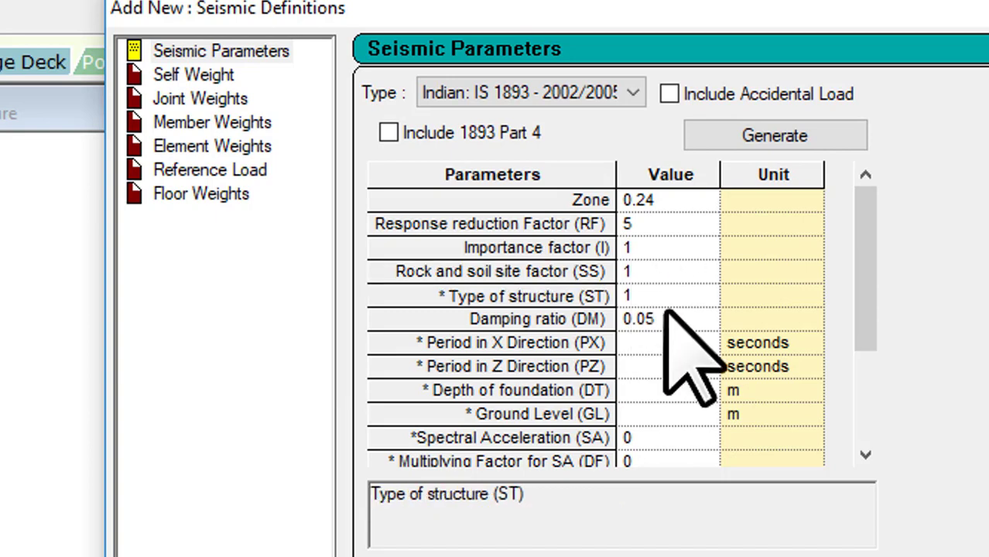
{"action": "left_click", "coordinate": [664, 318]}
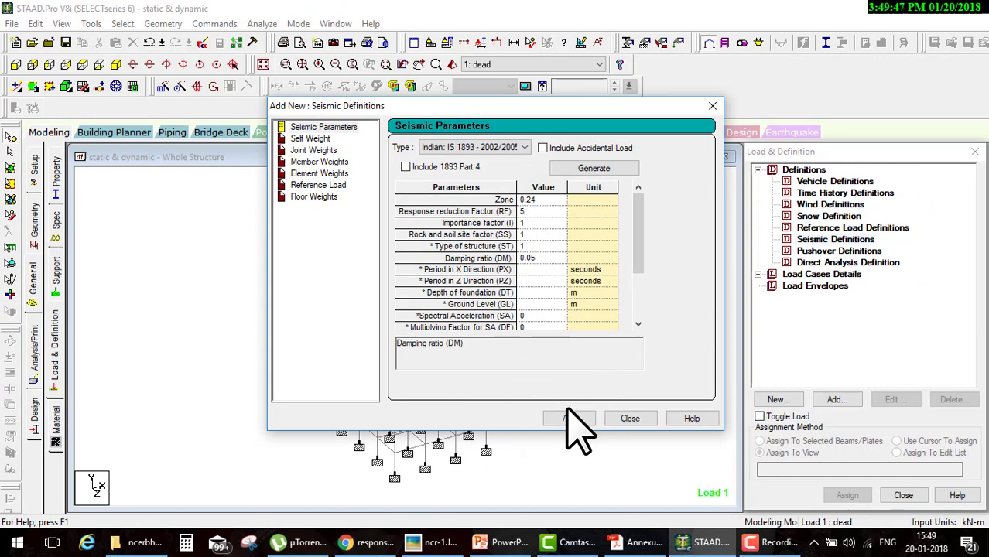
{"action": "left_click", "coordinate": [569, 418]}
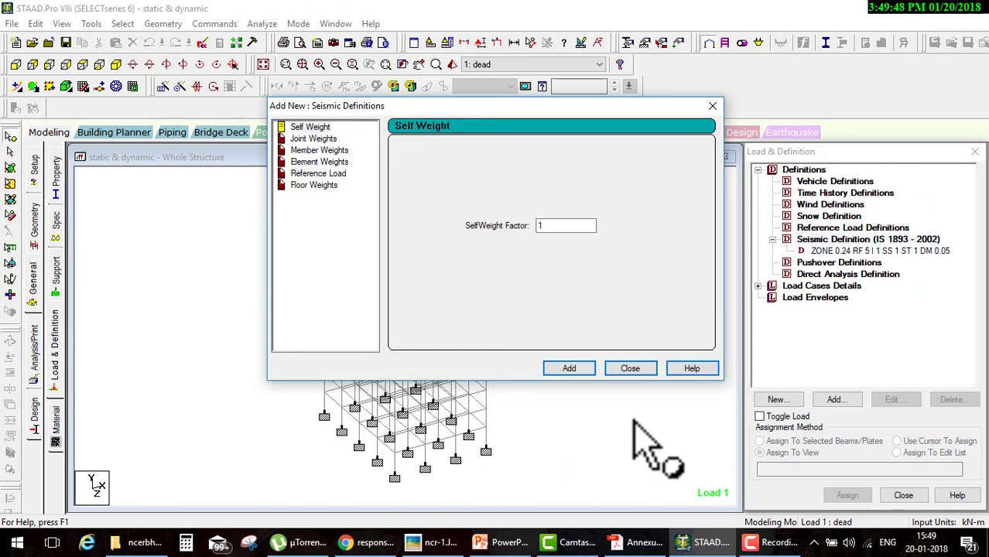
Close the Add New Seismic Definitions window.
{"action": "left_click", "coordinate": [631, 369]}
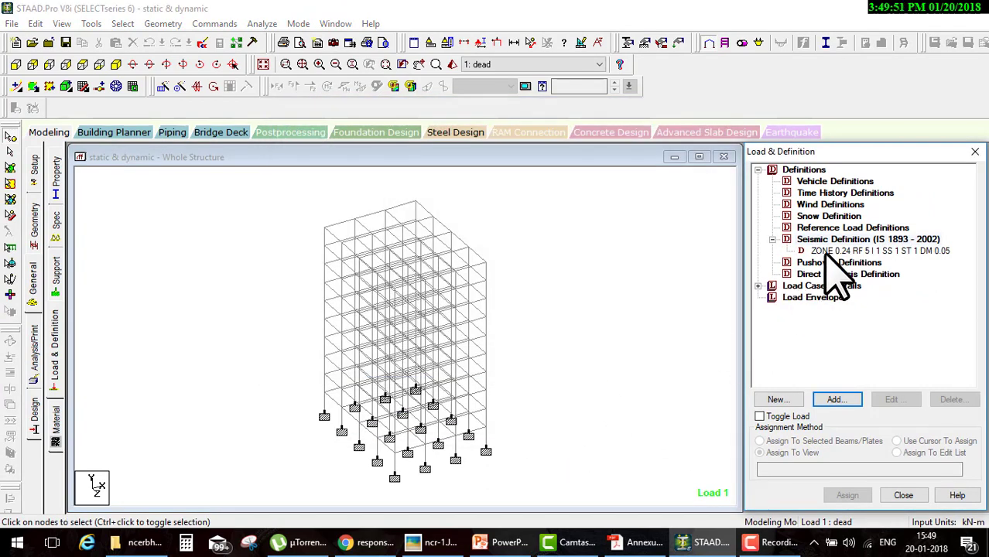
{"action": "left_click_drag", "start_coordinate": [963, 246], "coordinate": [892, 244]}
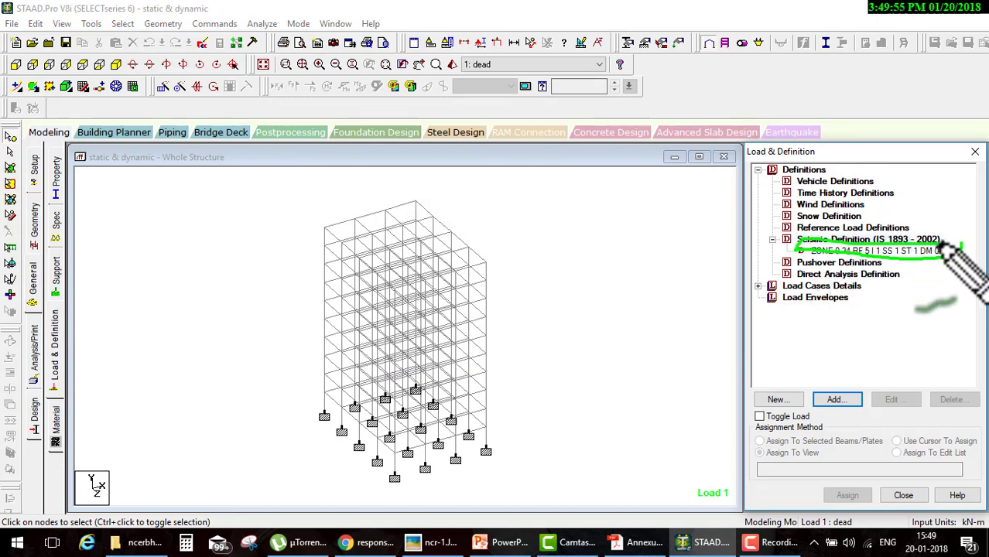
{"action": "key", "text": "Escape"}
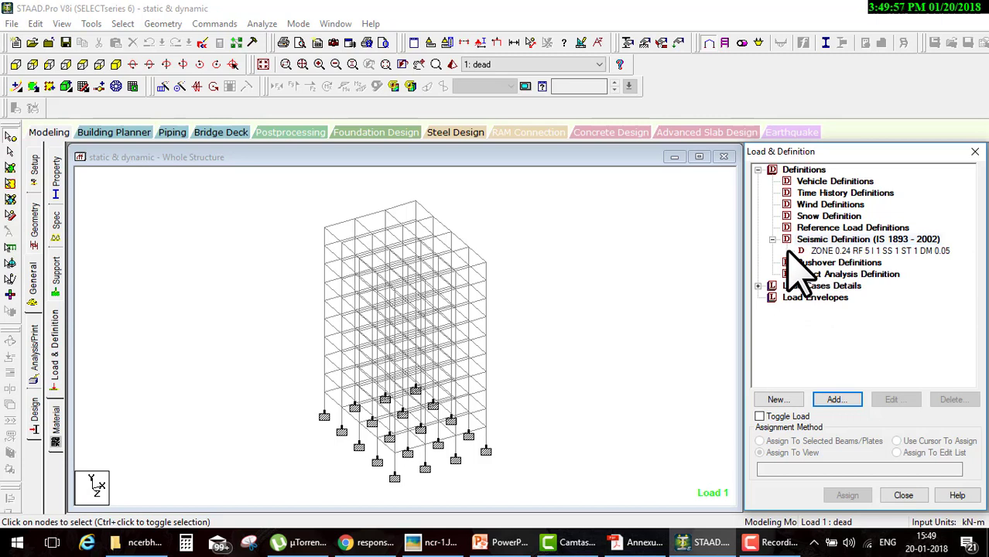
{"action": "left_click_drag", "start_coordinate": [801, 250], "coordinate": [285, 120]}
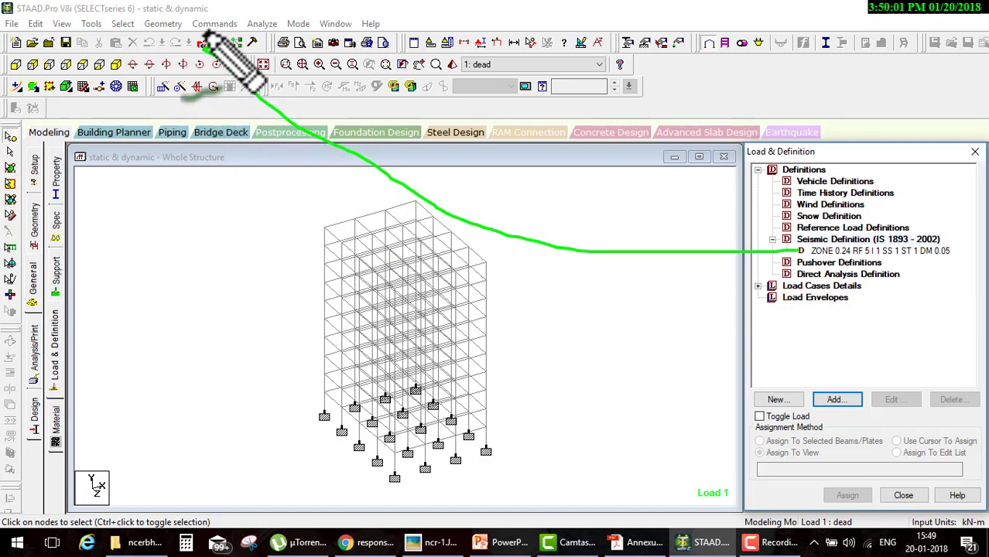
{"action": "left_click_drag", "start_coordinate": [230, 64], "coordinate": [195, 47]}
{"action": "key", "text": "Escape"}
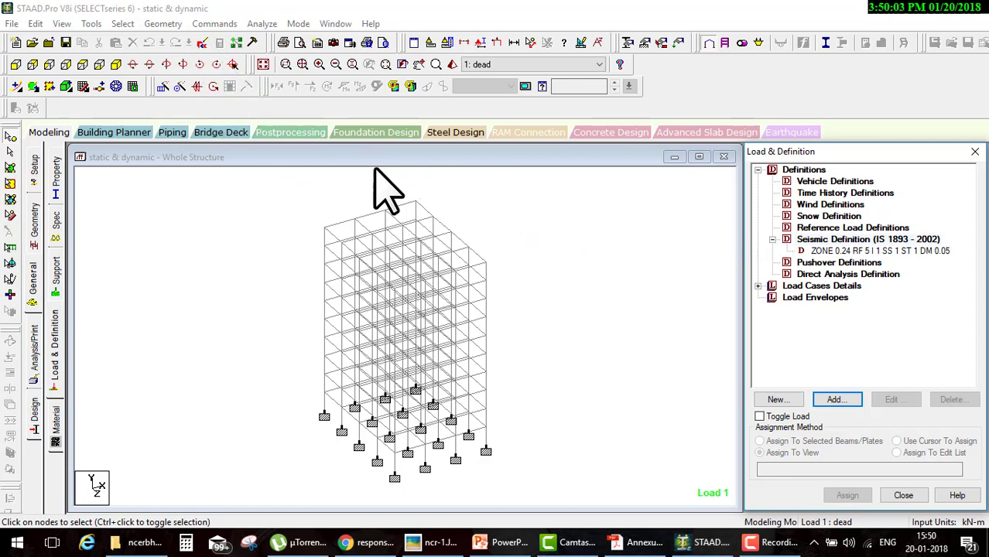
Select the IS 1893 seismic definition and expand Load Cases Details to show dead and live.
{"action": "left_click", "coordinate": [812, 252]}
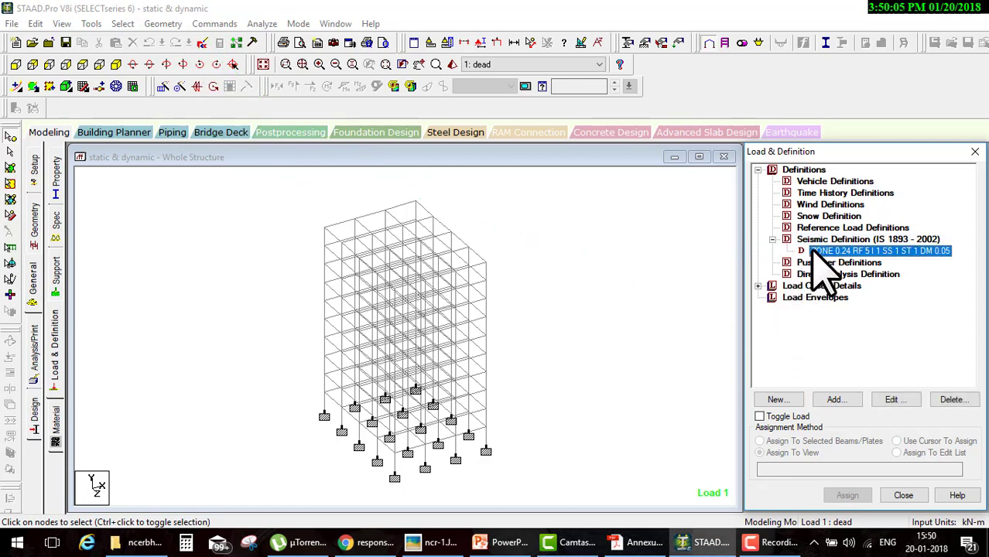
{"action": "left_click", "coordinate": [758, 287]}
{"action": "key", "text": "ctrl+2"}
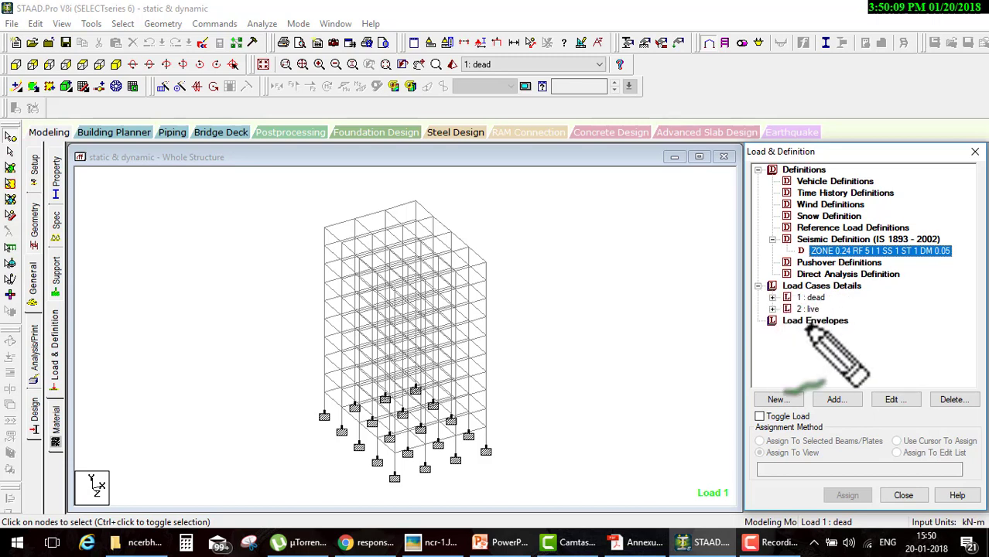
{"action": "left_click_drag", "start_coordinate": [809, 367], "coordinate": [851, 354]}
{"action": "left_click_drag", "start_coordinate": [829, 300], "coordinate": [913, 275]}
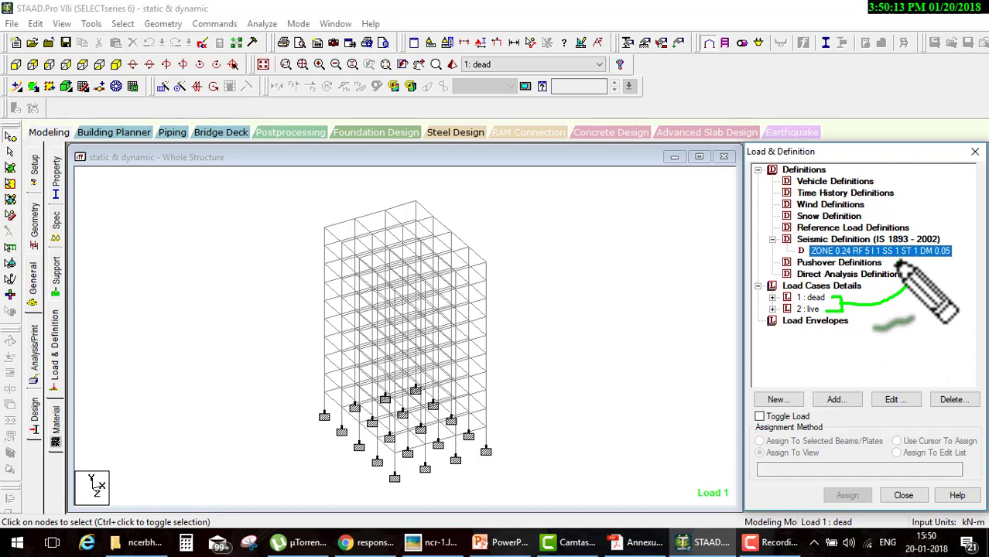
{"action": "key", "text": "Escape"}
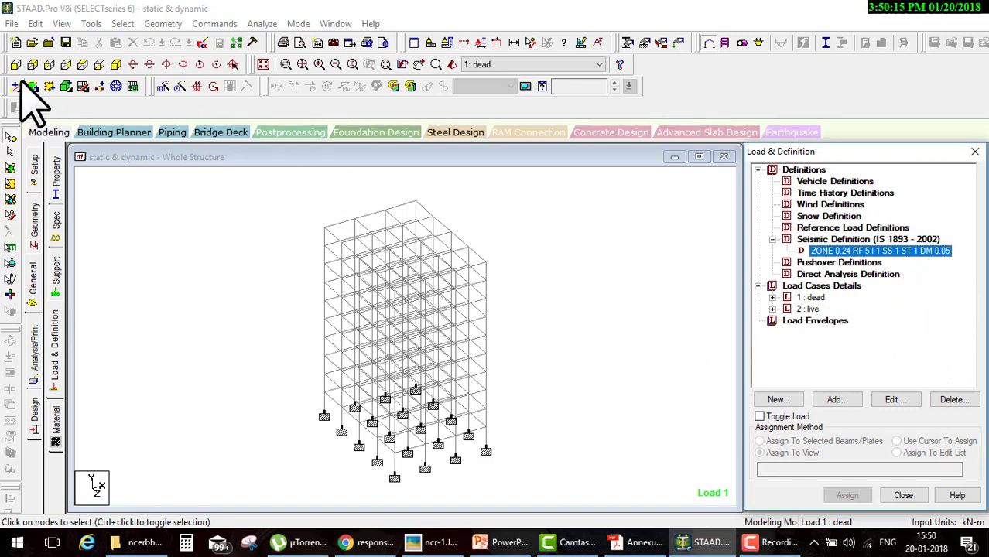
Show the ten-storey frame from +Z as a front elevation and drag across its floor levels.
{"action": "left_click", "coordinate": [15, 64]}
{"action": "left_click_drag", "start_coordinate": [449, 300], "coordinate": [563, 254]}
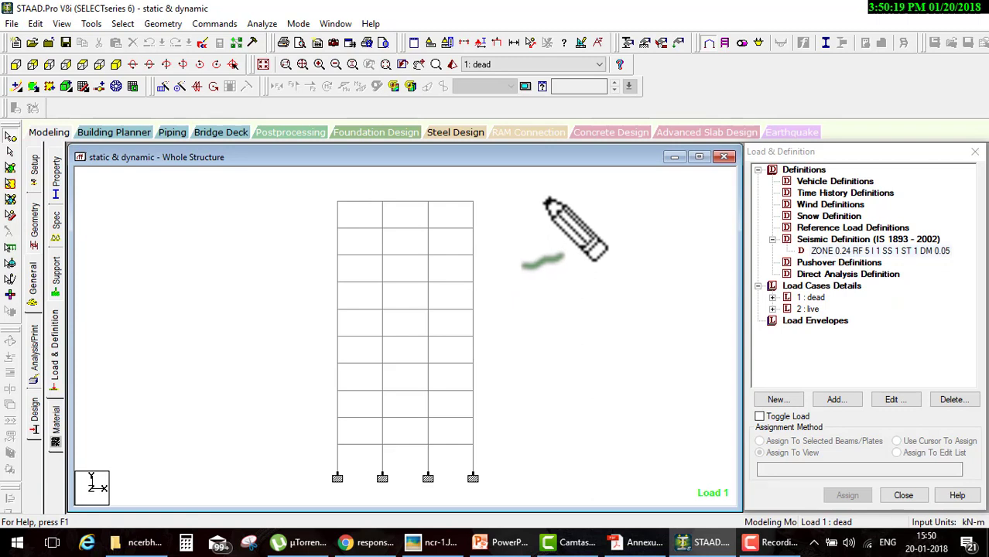
{"action": "left_click_drag", "start_coordinate": [453, 447], "coordinate": [495, 437]}
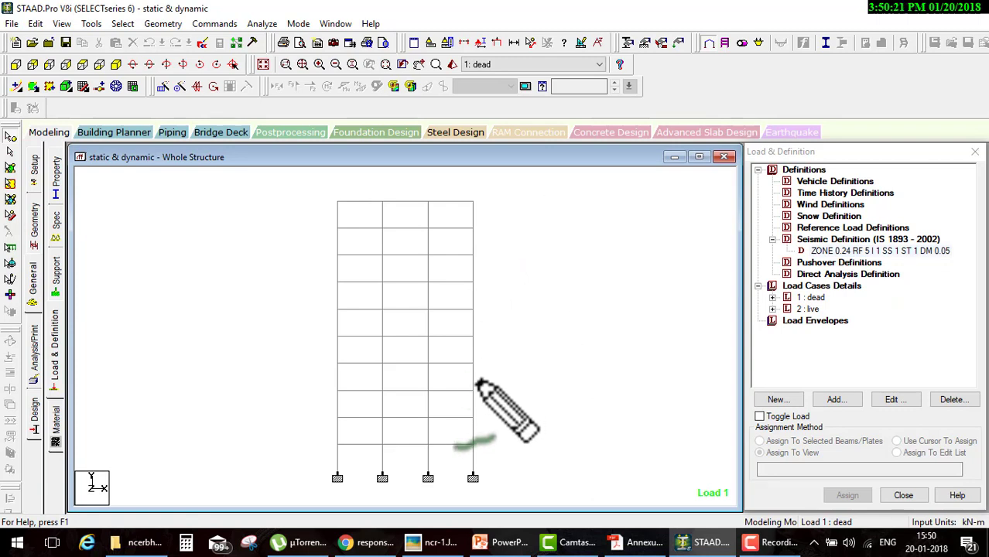
{"action": "mouse_move", "coordinate": [347, 442]}
{"action": "left_mouse_down"}
{"action": "mouse_move", "coordinate": [329, 443]}
{"action": "mouse_move", "coordinate": [477, 447]}
{"action": "mouse_move", "coordinate": [328, 447]}
{"action": "left_mouse_up"}
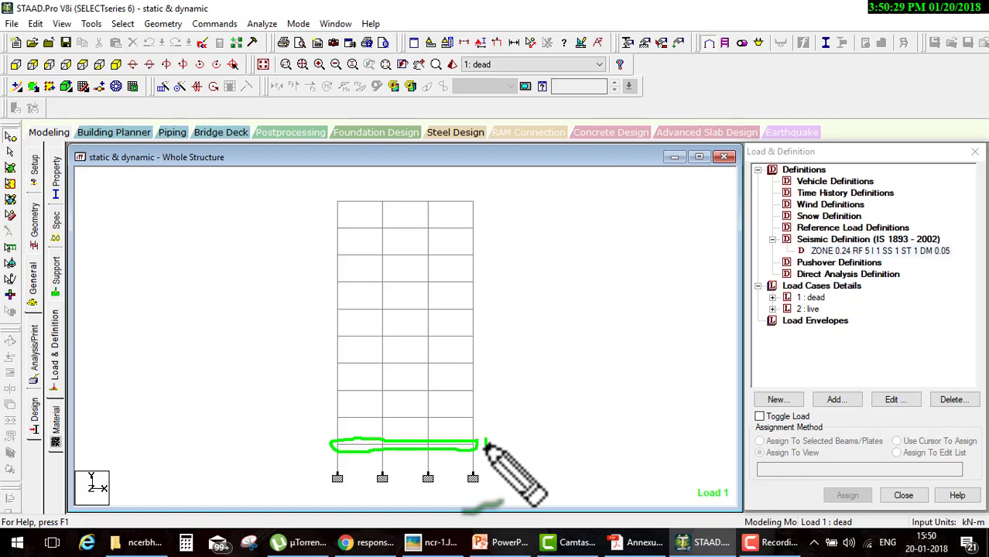
{"action": "mouse_move", "coordinate": [330, 414]}
{"action": "left_mouse_down"}
{"action": "mouse_move", "coordinate": [467, 414]}
{"action": "mouse_move", "coordinate": [330, 418]}
{"action": "left_mouse_up"}
{"action": "mouse_move", "coordinate": [476, 393]}
{"action": "left_mouse_down"}
{"action": "mouse_move", "coordinate": [517, 381]}
{"action": "mouse_move", "coordinate": [517, 353]}
{"action": "mouse_move", "coordinate": [538, 323]}
{"action": "left_mouse_up"}
{"action": "left_click_drag", "start_coordinate": [484, 302], "coordinate": [524, 302]}
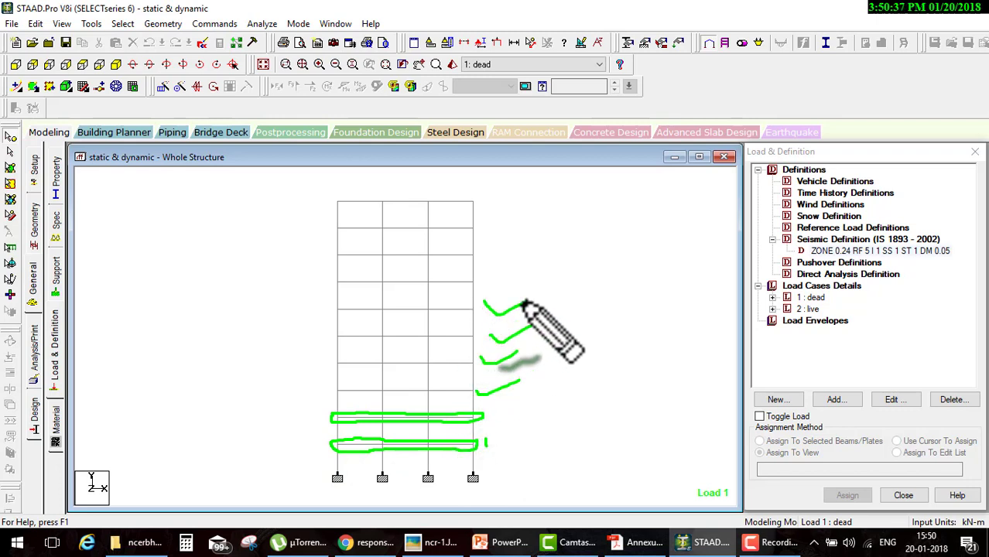
{"action": "left_click_drag", "start_coordinate": [475, 464], "coordinate": [537, 457]}
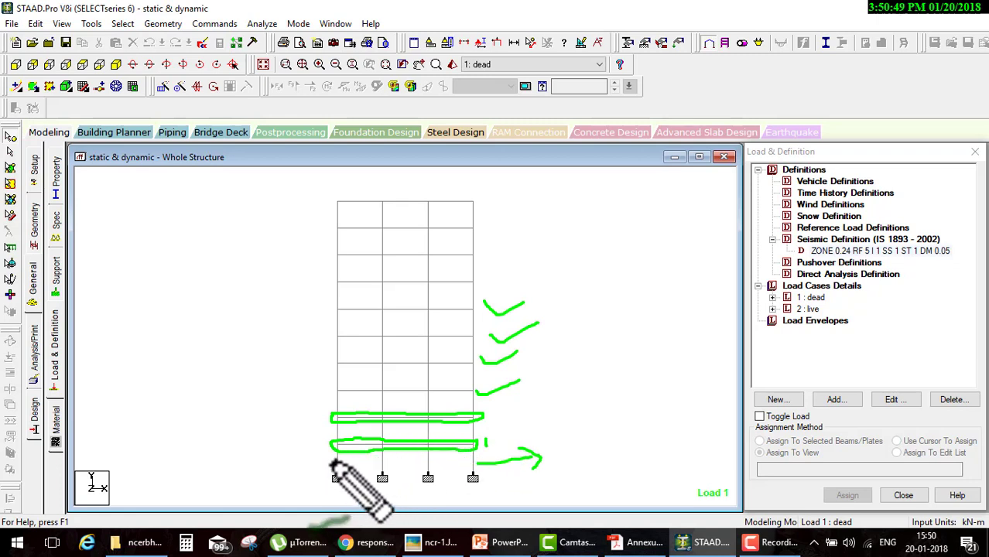
{"action": "left_click_drag", "start_coordinate": [333, 466], "coordinate": [534, 465]}
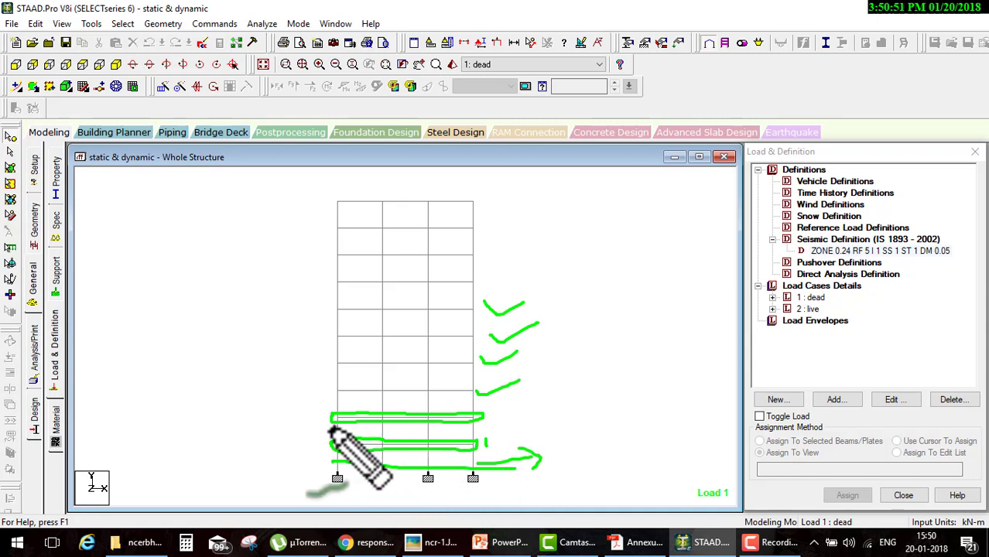
{"action": "left_click_drag", "start_coordinate": [331, 428], "coordinate": [494, 428]}
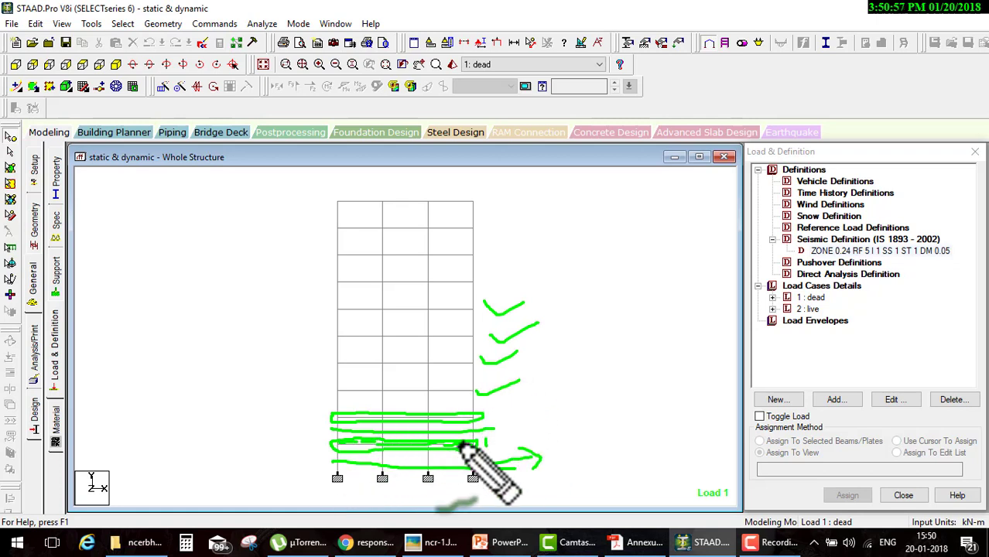
{"action": "left_click_drag", "start_coordinate": [329, 389], "coordinate": [284, 391]}
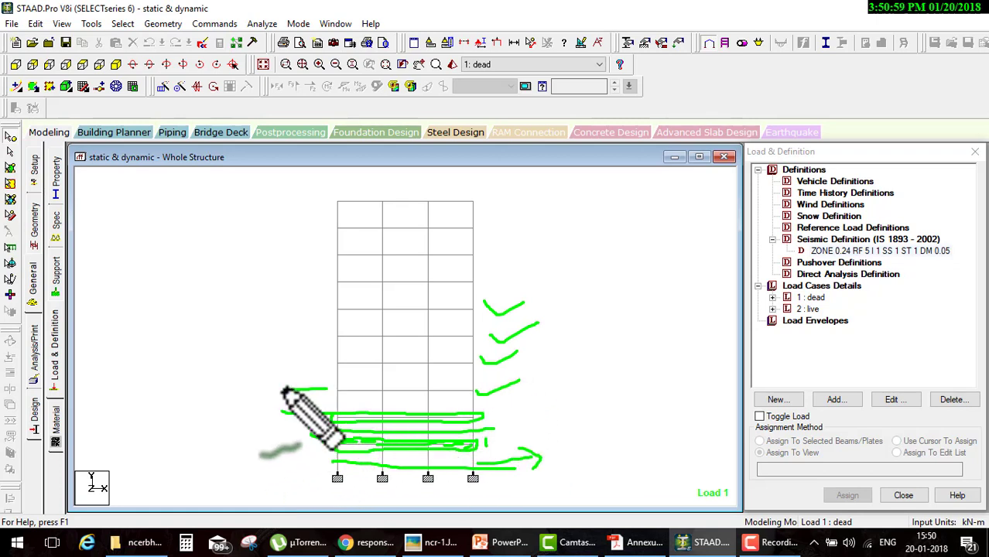
{"action": "left_click_drag", "start_coordinate": [336, 309], "coordinate": [476, 310]}
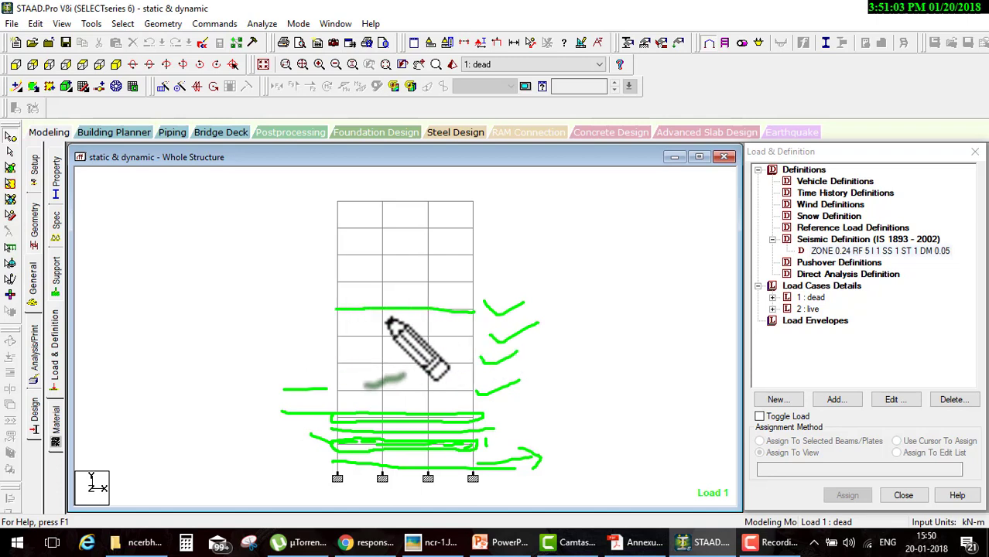
{"action": "left_click_drag", "start_coordinate": [335, 329], "coordinate": [431, 329]}
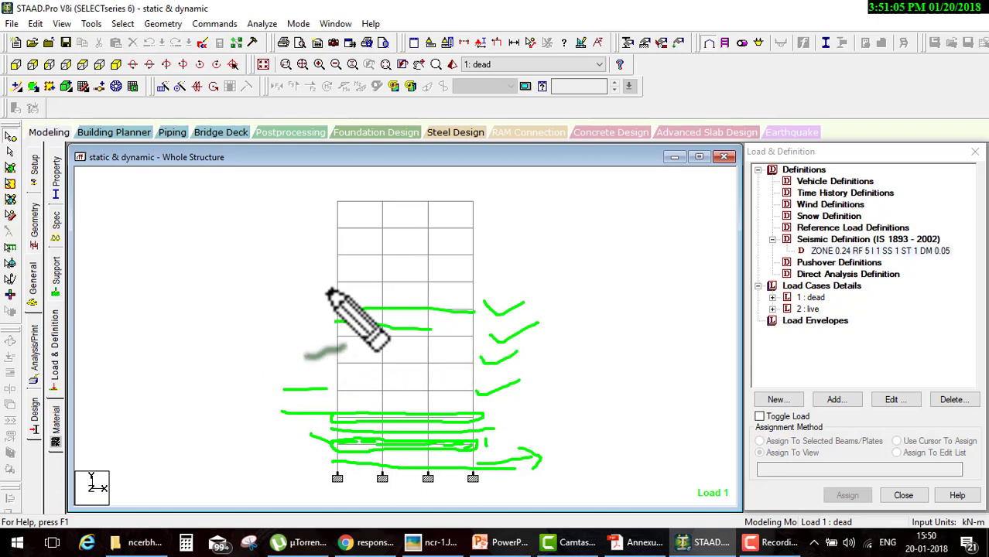
{"action": "left_click_drag", "start_coordinate": [329, 291], "coordinate": [501, 289]}
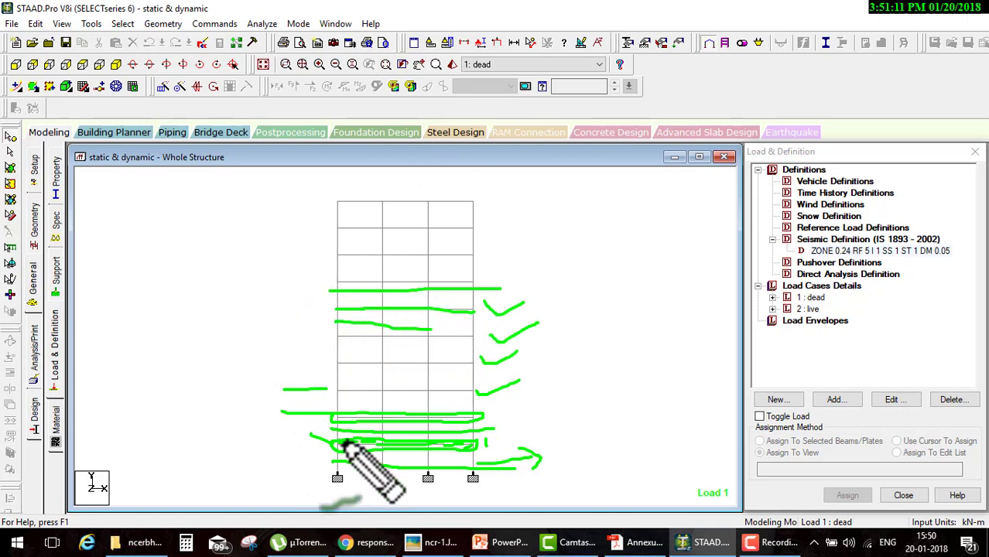
{"action": "mouse_move", "coordinate": [324, 187]}
{"action": "left_mouse_down"}
{"action": "mouse_move", "coordinate": [464, 207]}
{"action": "mouse_move", "coordinate": [333, 192]}
{"action": "mouse_move", "coordinate": [425, 209]}
{"action": "left_mouse_up"}
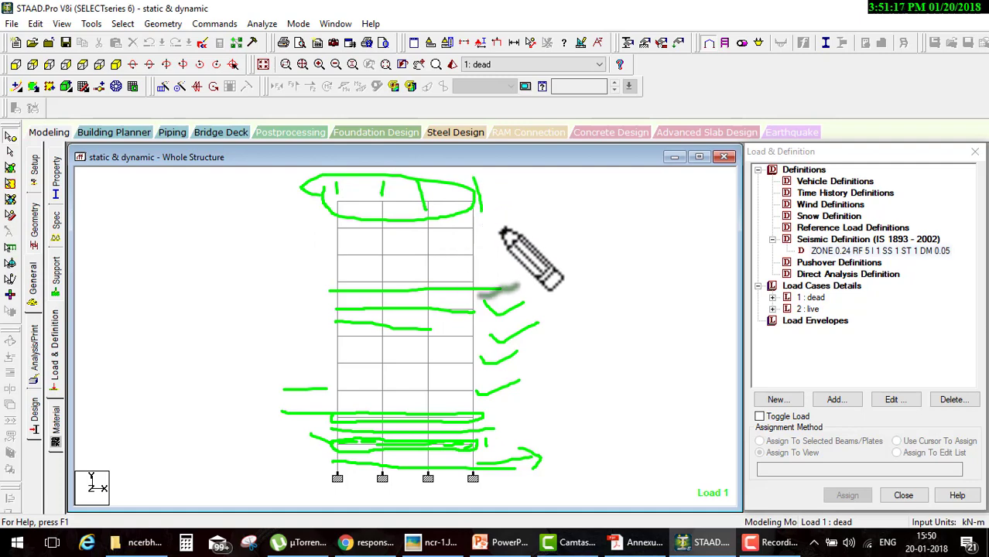
{"action": "key", "text": "Escape"}
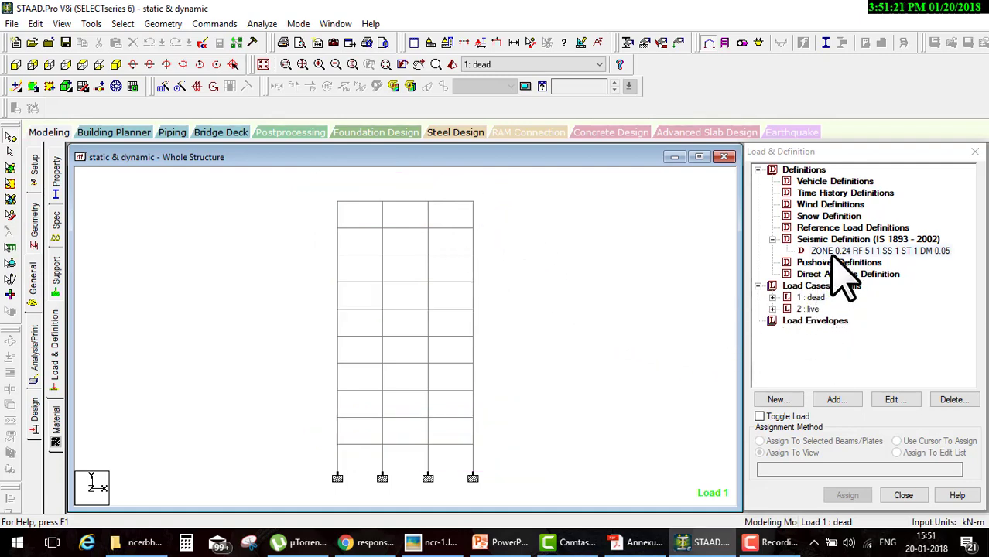
{"action": "left_click", "coordinate": [861, 252]}
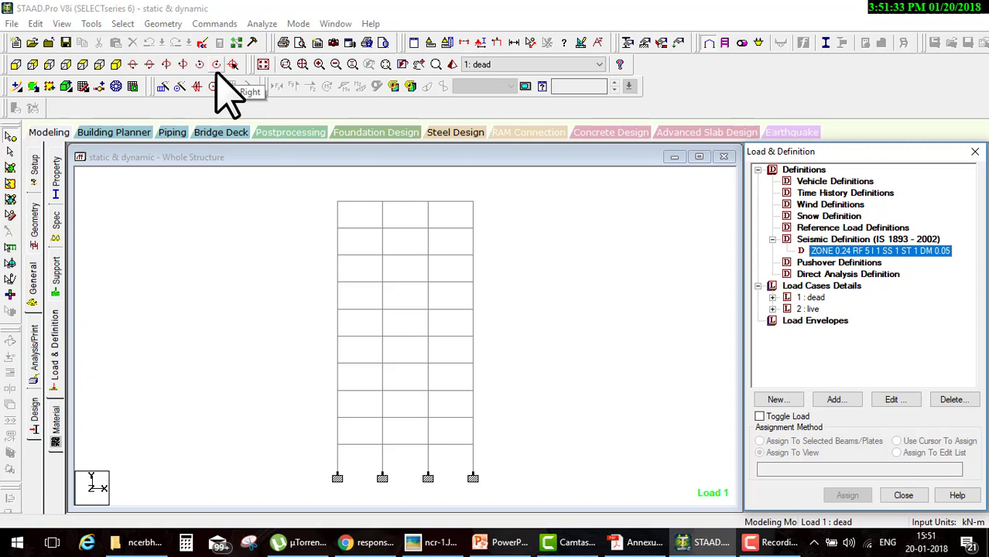
{"action": "left_click", "coordinate": [384, 232]}
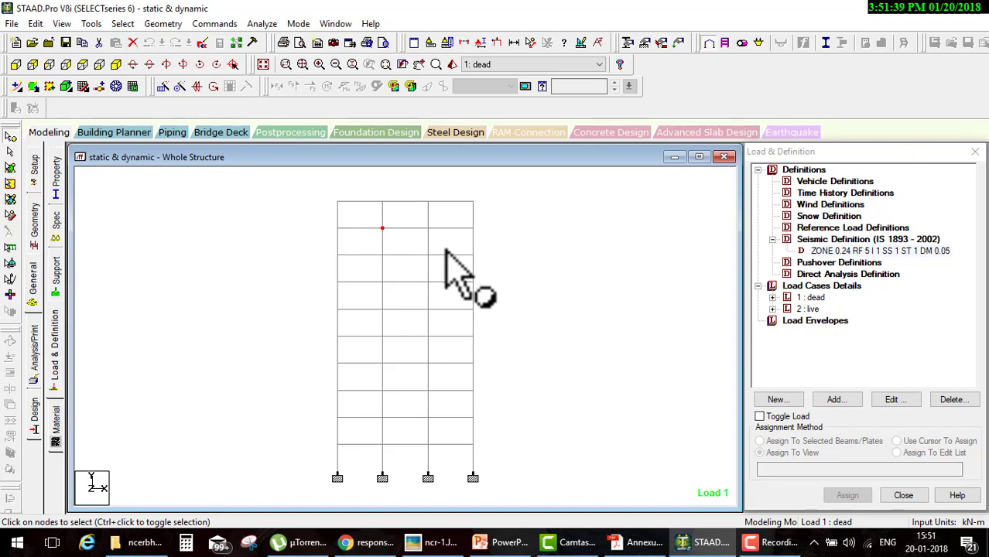
Save the model, open static & dynamic.std in the STAAD Editor, and scroll to its end.
{"action": "left_click", "coordinate": [202, 44]}
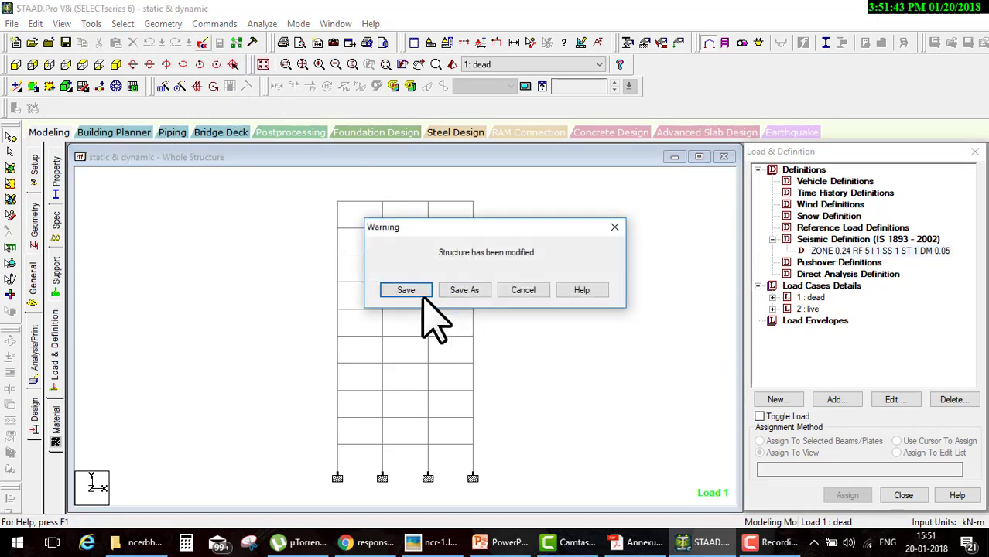
{"action": "left_click", "coordinate": [404, 292]}
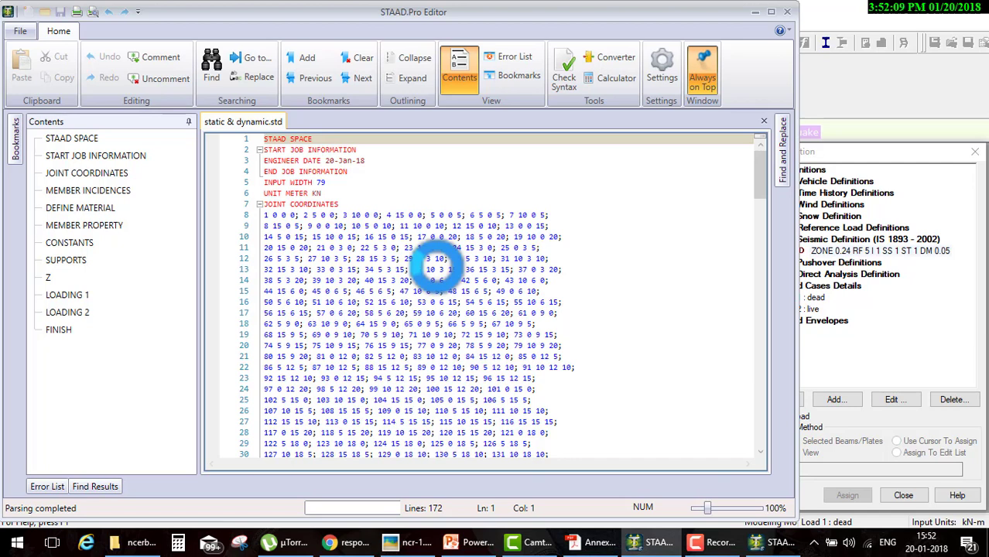
{"action": "scroll", "coordinate": [464, 286], "scroll_direction": "down", "scroll_amount": 6}
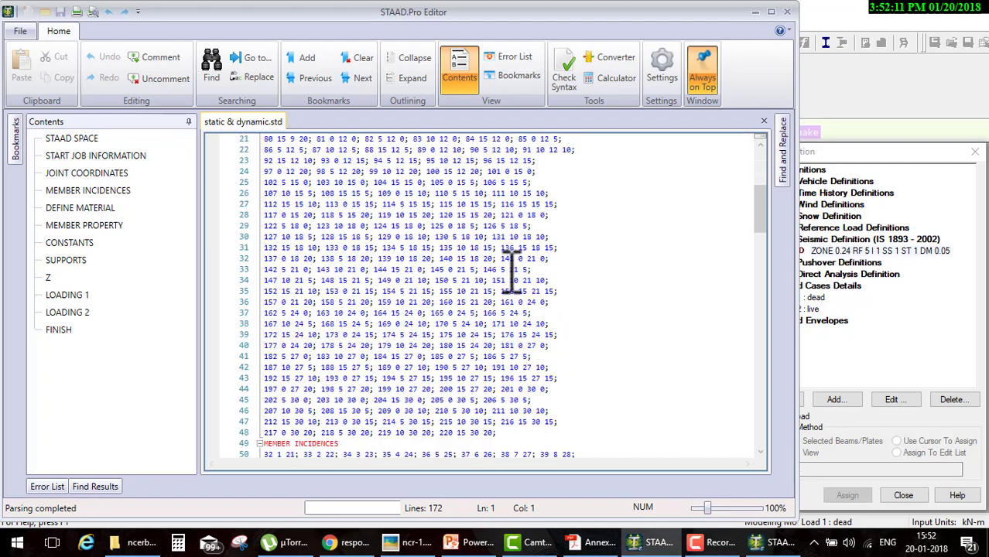
{"action": "scroll", "coordinate": [513, 271], "scroll_direction": "down", "scroll_amount": 8}
{"action": "scroll", "coordinate": [513, 271], "scroll_direction": "down", "scroll_amount": 7}
{"action": "scroll", "coordinate": [514, 272], "scroll_direction": "down", "scroll_amount": 7}
{"action": "scroll", "coordinate": [515, 271], "scroll_direction": "down", "scroll_amount": 6}
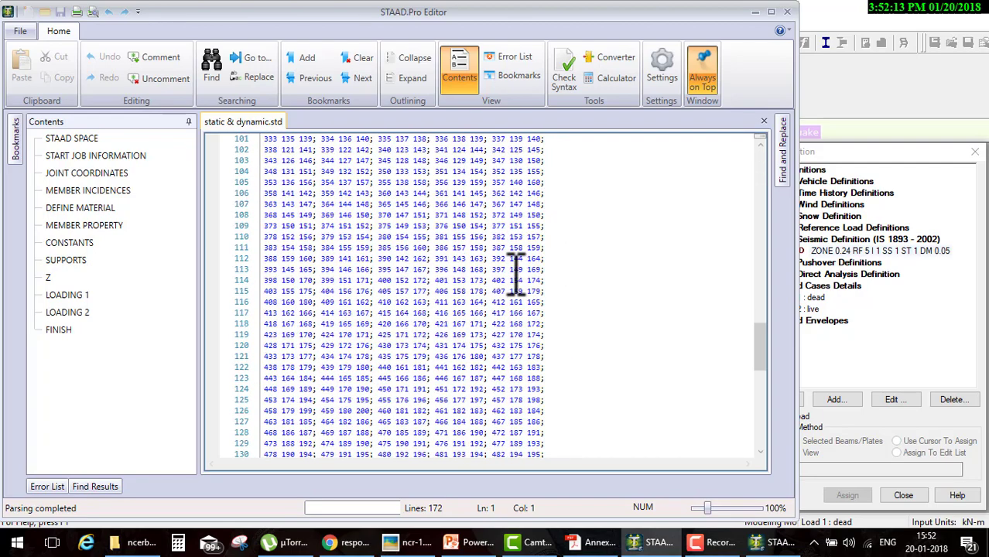
{"action": "scroll", "coordinate": [515, 271], "scroll_direction": "down", "scroll_amount": 7}
{"action": "scroll", "coordinate": [514, 271], "scroll_direction": "down", "scroll_amount": 5}
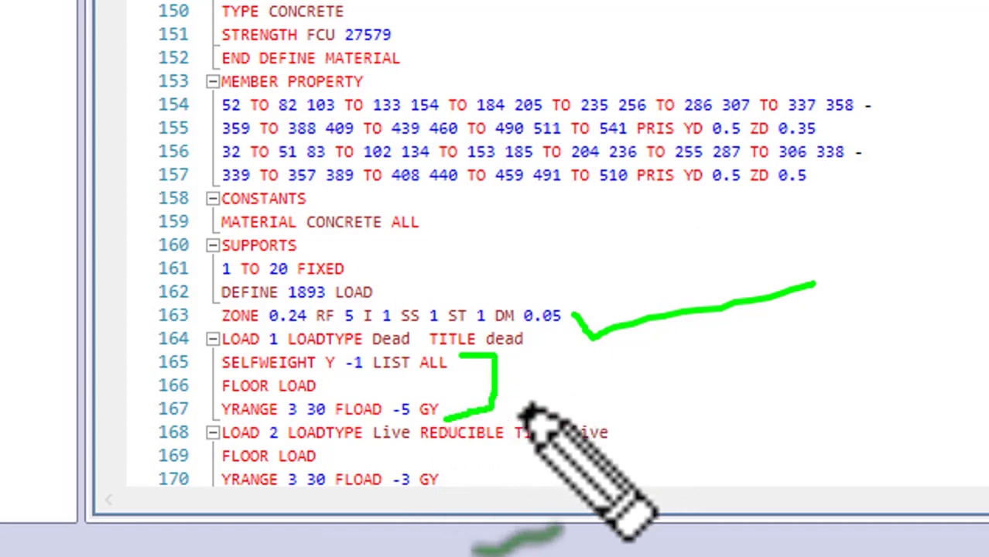
Insert blank lines below the ZONE 0.24 line and select LOAD 1's selfweight and floor load lines.
{"action": "scroll", "coordinate": [530, 422], "scroll_direction": "down", "scroll_amount": 1}
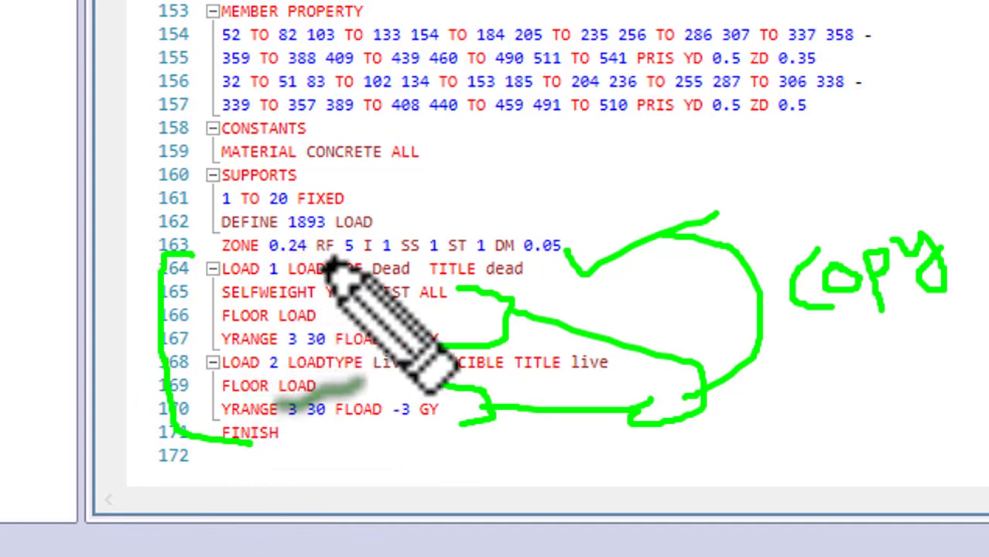
{"action": "left_click", "coordinate": [600, 246]}
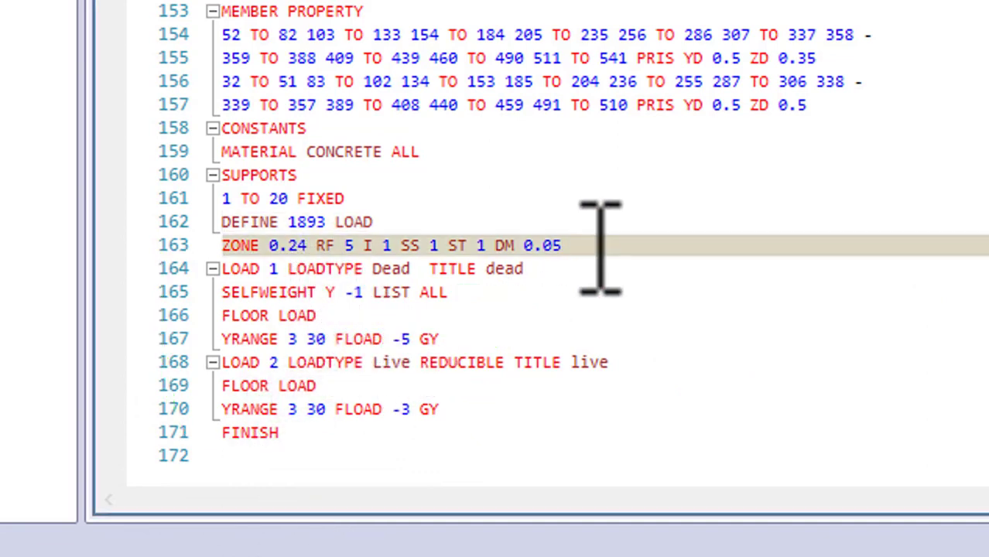
{"action": "key", "text": "Return"}
{"action": "key", "text": "Return"}
{"action": "key", "text": "Return"}
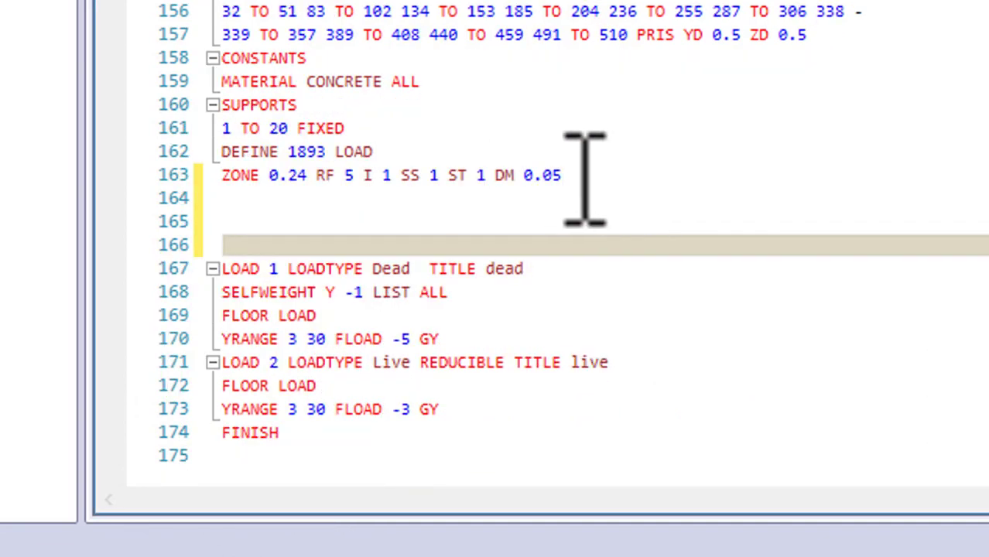
{"action": "left_click", "coordinate": [585, 178]}
{"action": "key", "text": "Return"}
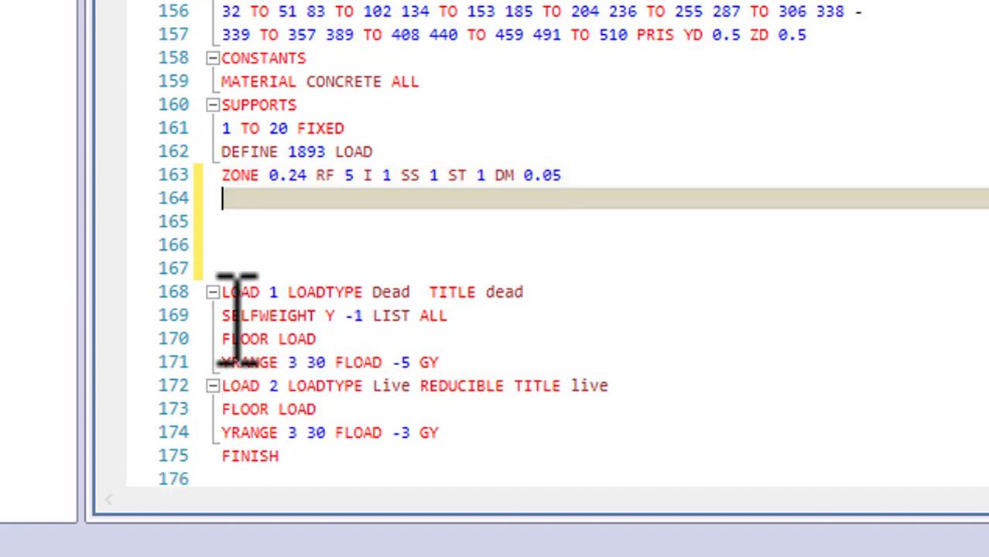
{"action": "mouse_move", "coordinate": [232, 318]}
{"action": "left_mouse_down"}
{"action": "mouse_move", "coordinate": [433, 361]}
{"action": "mouse_move", "coordinate": [459, 355]}
{"action": "left_mouse_up"}
{"action": "key", "text": "ctrl+c"}
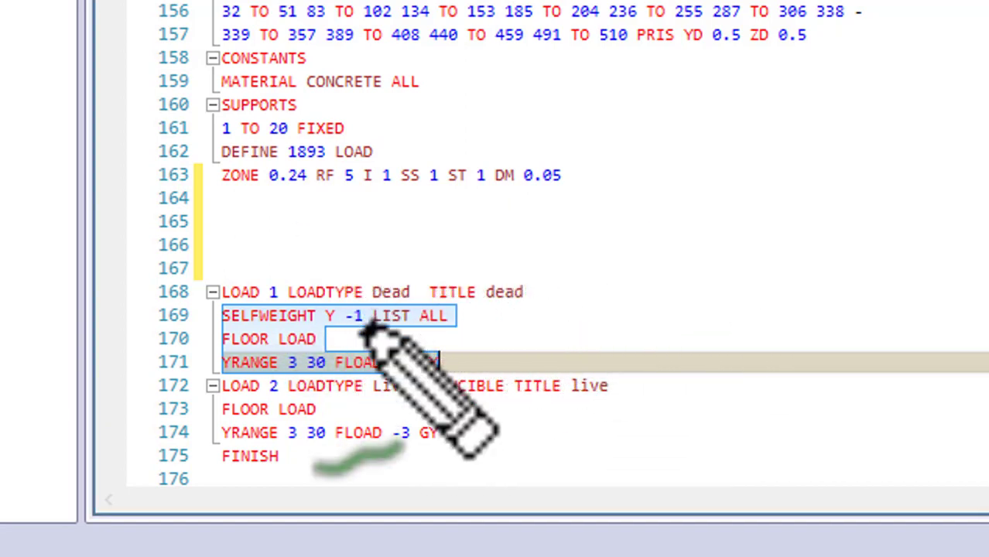
Paste the dead load's SELFWEIGHT Y -1 and FLOAD -5 lines under the ZONE 0.24 line.
{"action": "left_click", "coordinate": [232, 200]}
{"action": "key", "text": "ctrl+v"}
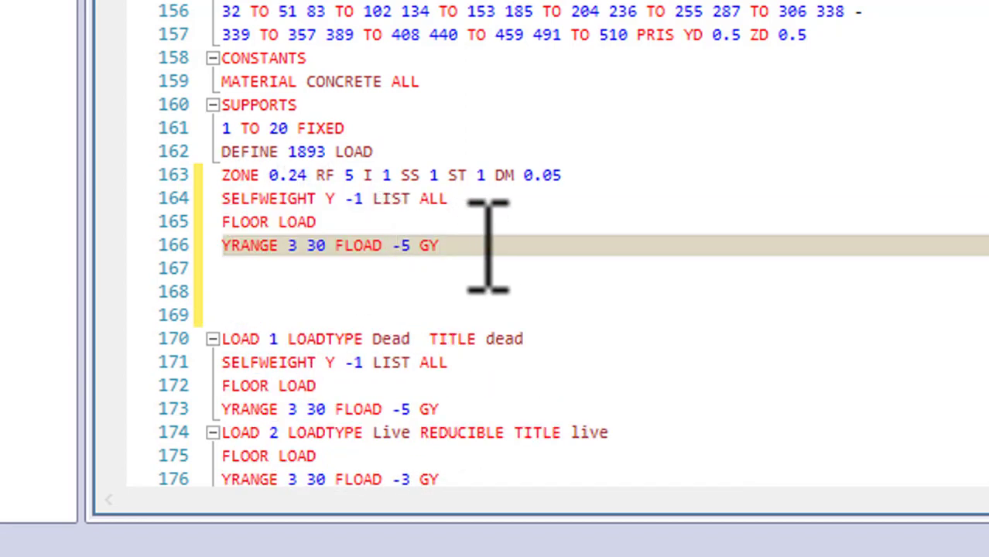
{"action": "key", "text": "Return"}
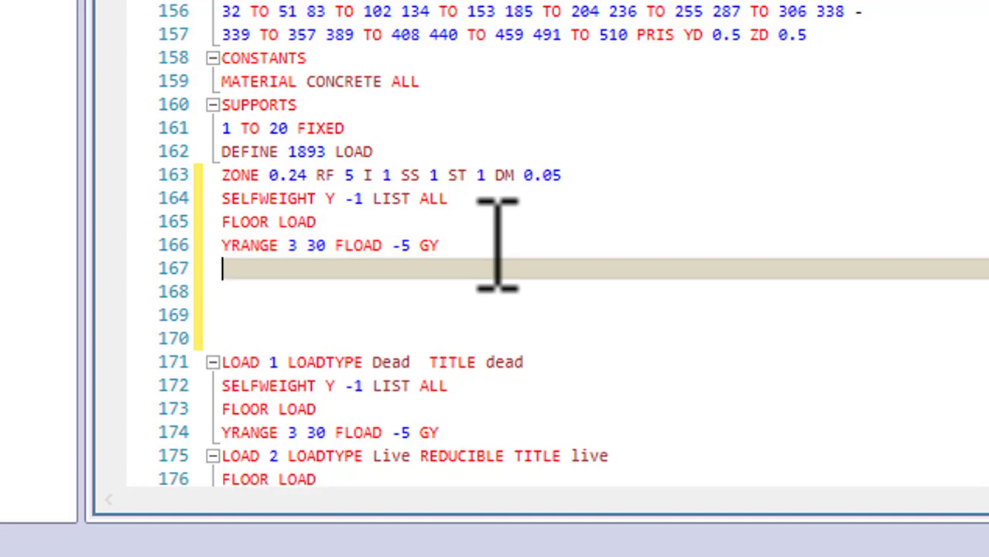
{"action": "scroll", "coordinate": [497, 248], "scroll_direction": "down", "scroll_amount": 1}
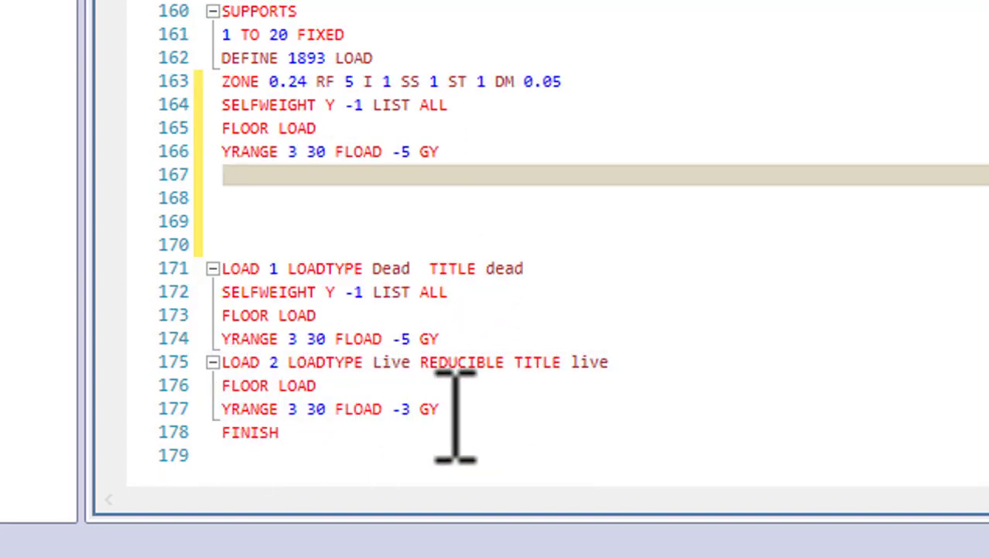
Copy the live load's FLOOR LOAD and YRANGE lines and paste them below the dead load lines.
{"action": "mouse_move", "coordinate": [458, 418]}
{"action": "left_mouse_down"}
{"action": "mouse_move", "coordinate": [279, 409]}
{"action": "mouse_move", "coordinate": [243, 391]}
{"action": "left_mouse_up"}
{"action": "left_click", "coordinate": [222, 387]}
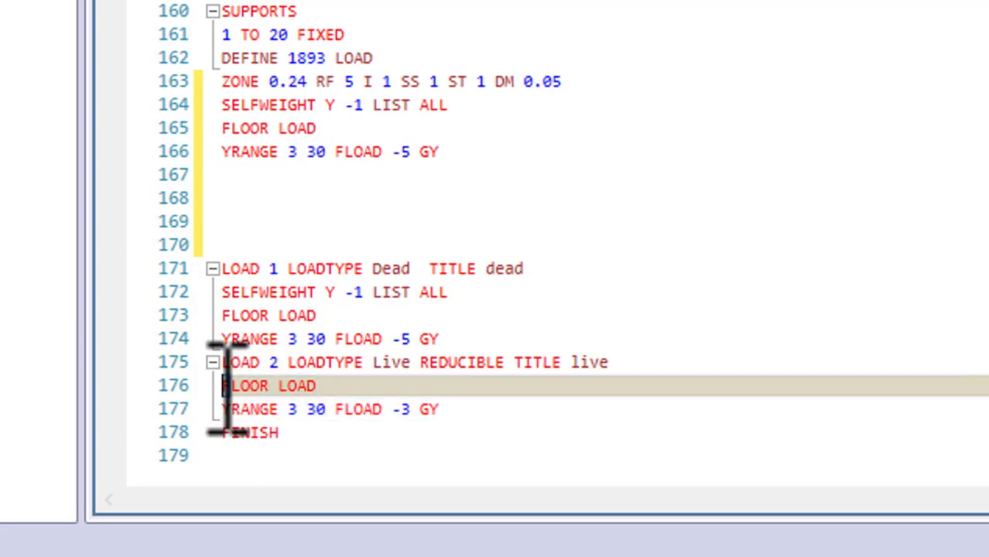
{"action": "mouse_move", "coordinate": [461, 410]}
{"action": "left_mouse_down"}
{"action": "mouse_move", "coordinate": [261, 410]}
{"action": "mouse_move", "coordinate": [241, 393]}
{"action": "left_mouse_up"}
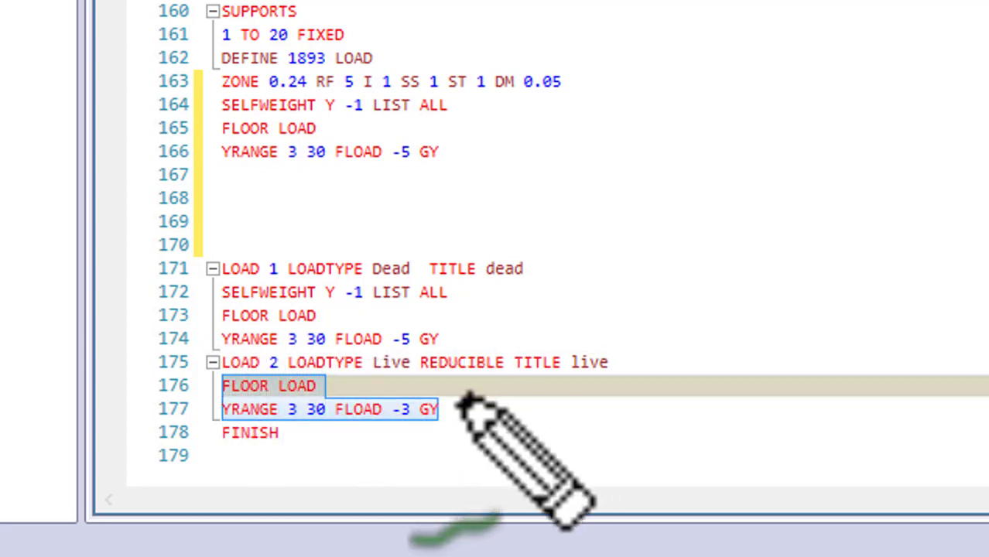
{"action": "mouse_move", "coordinate": [456, 403]}
{"action": "left_mouse_down"}
{"action": "mouse_move", "coordinate": [693, 298]}
{"action": "mouse_move", "coordinate": [352, 233]}
{"action": "mouse_move", "coordinate": [248, 228]}
{"action": "left_mouse_up"}
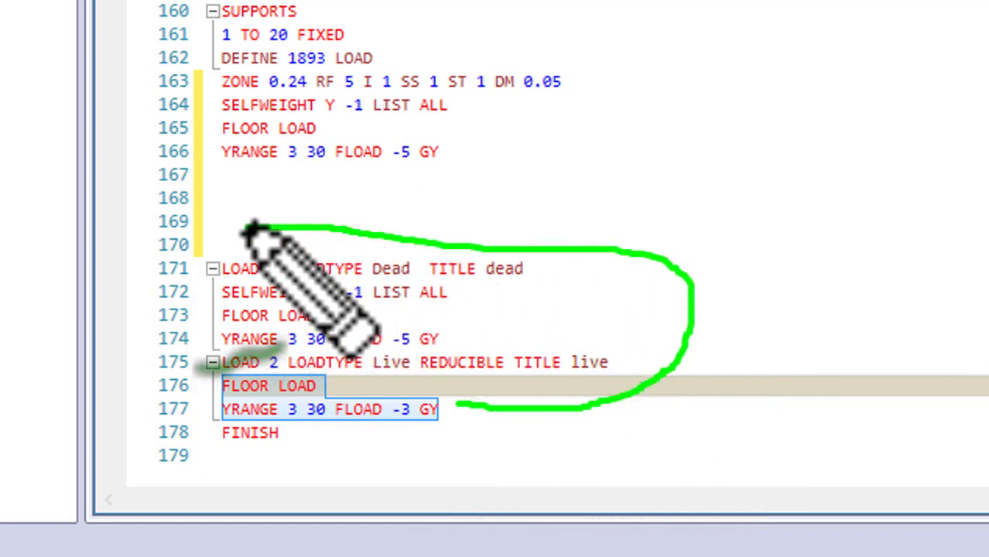
{"action": "key", "text": "Escape"}
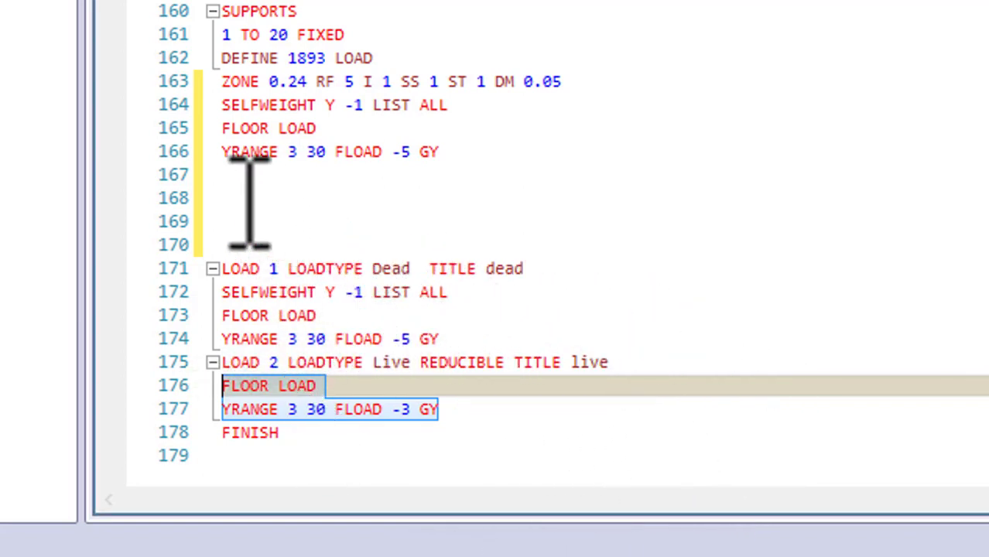
{"action": "left_click", "coordinate": [252, 199]}
{"action": "type", "text": "FLOOR LOAD YRANGE 3 30 FLOAD -3 GY"}
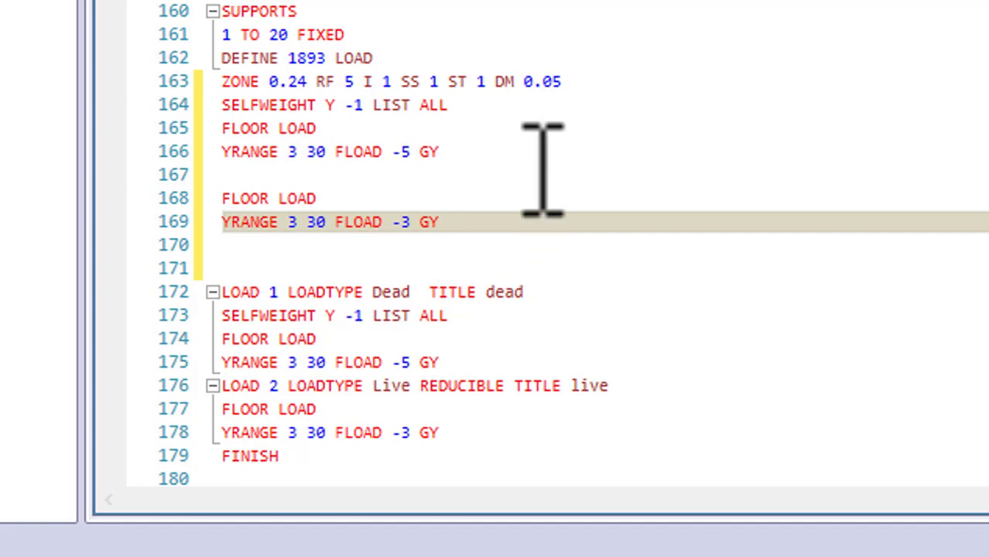
Insert a blank line after the ZONE definition.
{"action": "left_click", "coordinate": [596, 81]}
{"action": "key", "text": "Return"}
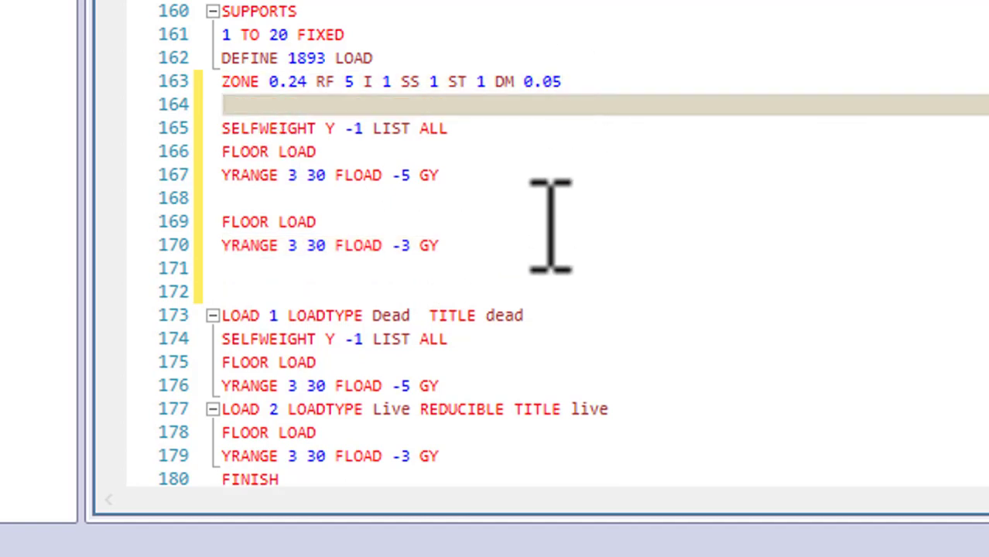
{"action": "key", "text": "ctrl+2"}
{"action": "mouse_move", "coordinate": [460, 123]}
{"action": "left_mouse_down"}
{"action": "mouse_move", "coordinate": [495, 182]}
{"action": "mouse_move", "coordinate": [440, 185]}
{"action": "left_mouse_up"}
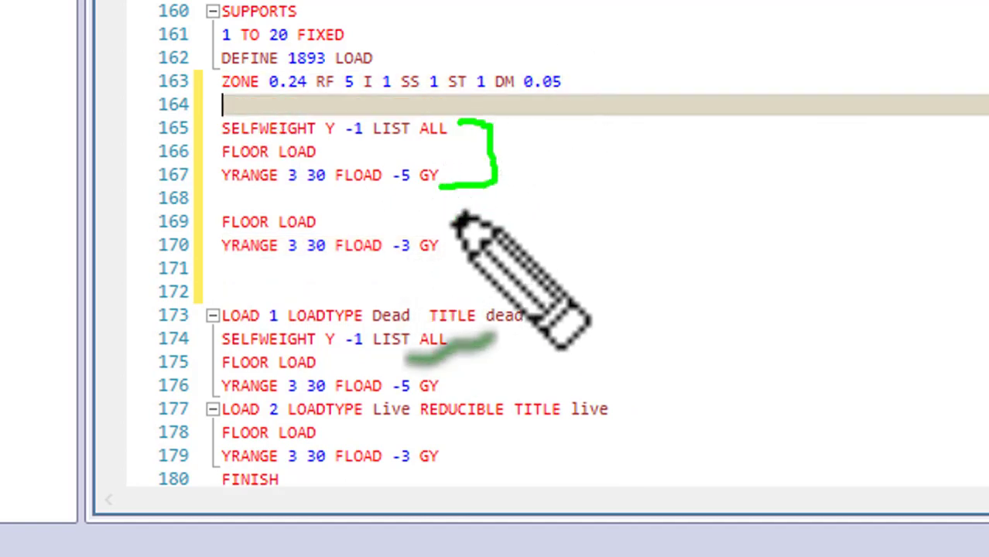
{"action": "left_click_drag", "start_coordinate": [417, 220], "coordinate": [441, 263]}
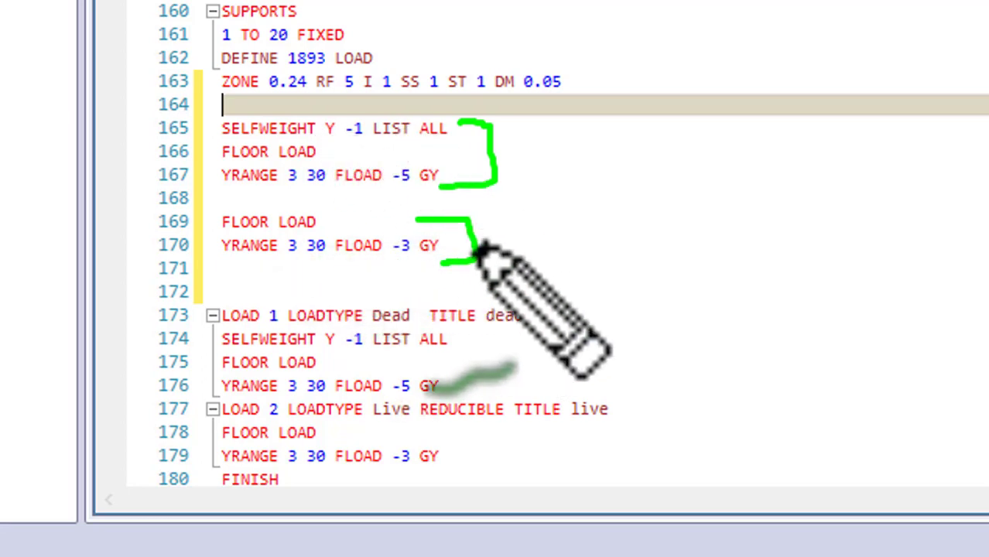
Delete the Y direction, minus signs and GY from the copied SELFWEIGHT and floor load lines.
{"action": "left_click", "coordinate": [356, 128]}
{"action": "key", "text": "BackSpace"}
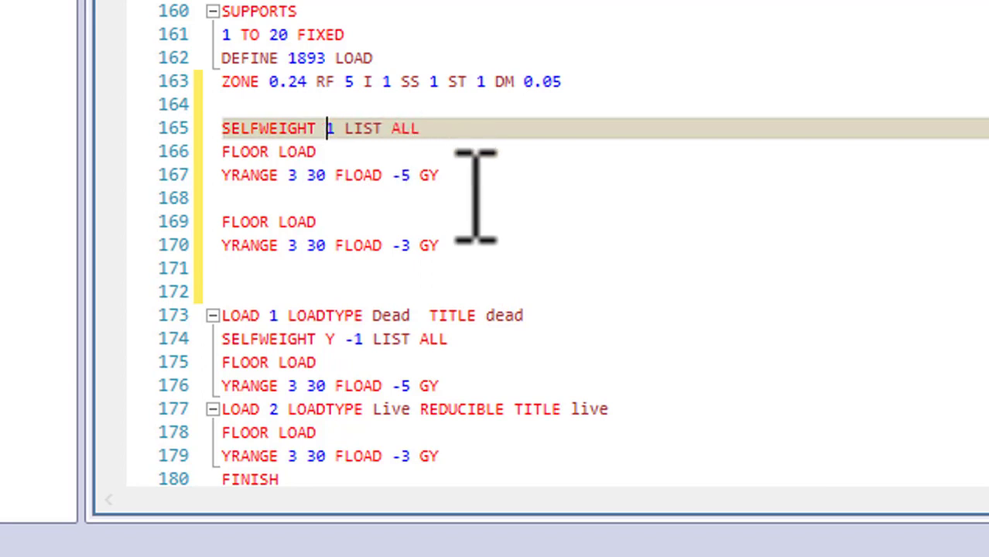
{"action": "left_click", "coordinate": [399, 177]}
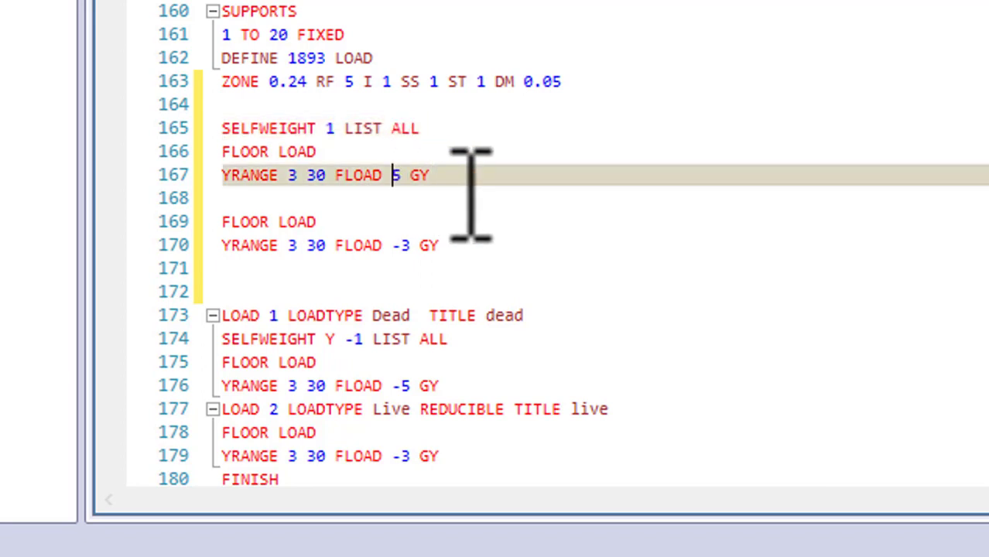
{"action": "left_click", "coordinate": [460, 176]}
{"action": "key", "text": "BackSpace"}
{"action": "key", "text": "BackSpace"}
{"action": "left_click", "coordinate": [455, 246]}
{"action": "key", "text": "BackSpace"}
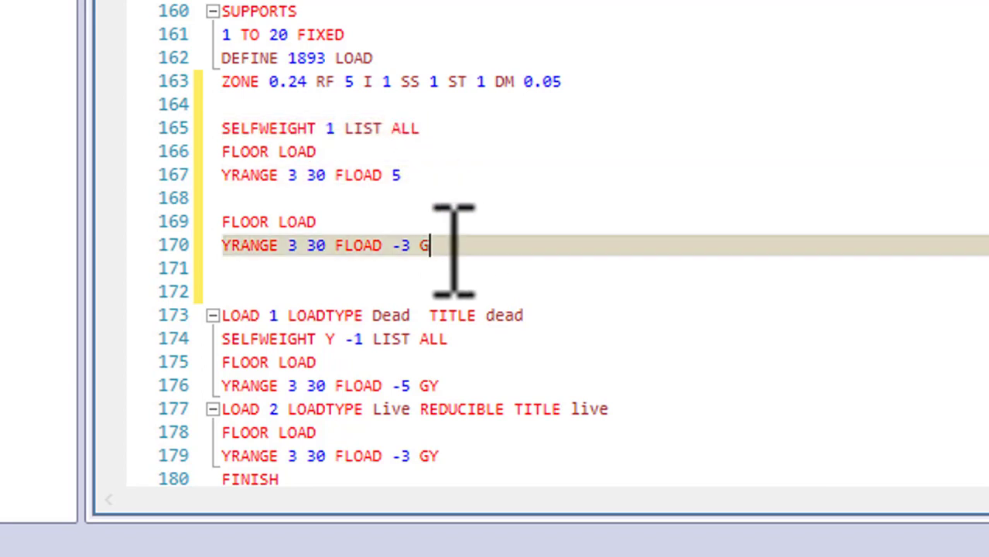
{"action": "key", "text": "BackSpace"}
{"action": "key", "text": "BackSpace"}
{"action": "key", "text": "Left"}
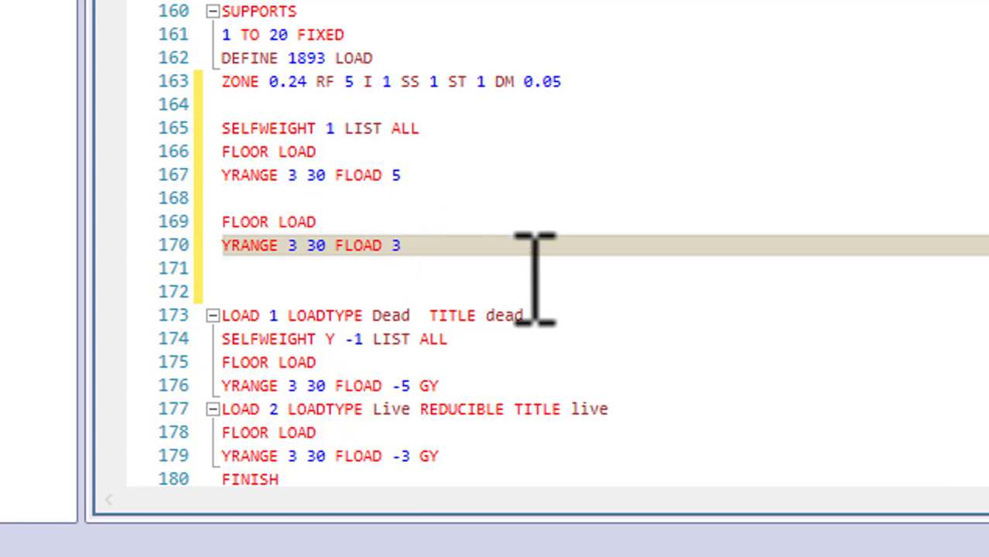
{"action": "left_click", "coordinate": [616, 313]}
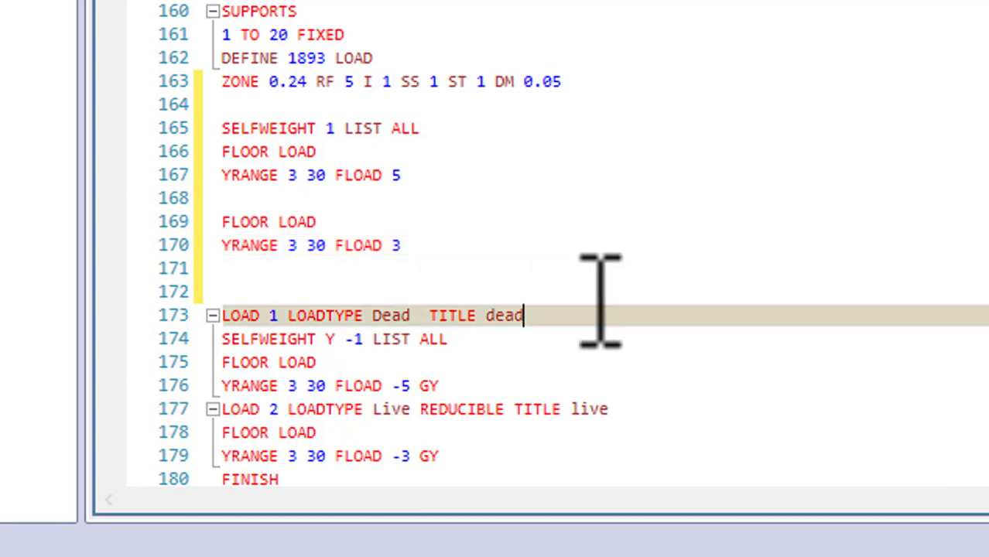
Replace LOAD with weight in both FLOOR lines and change the second value to 0.75.
{"action": "double_click", "coordinate": [301, 152]}
{"action": "type", "text": "weight"}
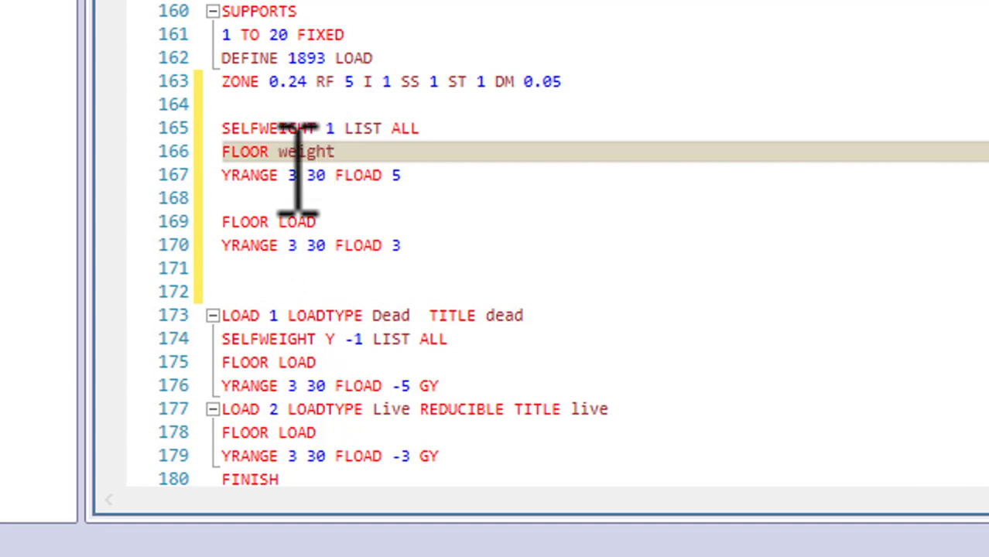
{"action": "double_click", "coordinate": [302, 222]}
{"action": "type", "text": "weight"}
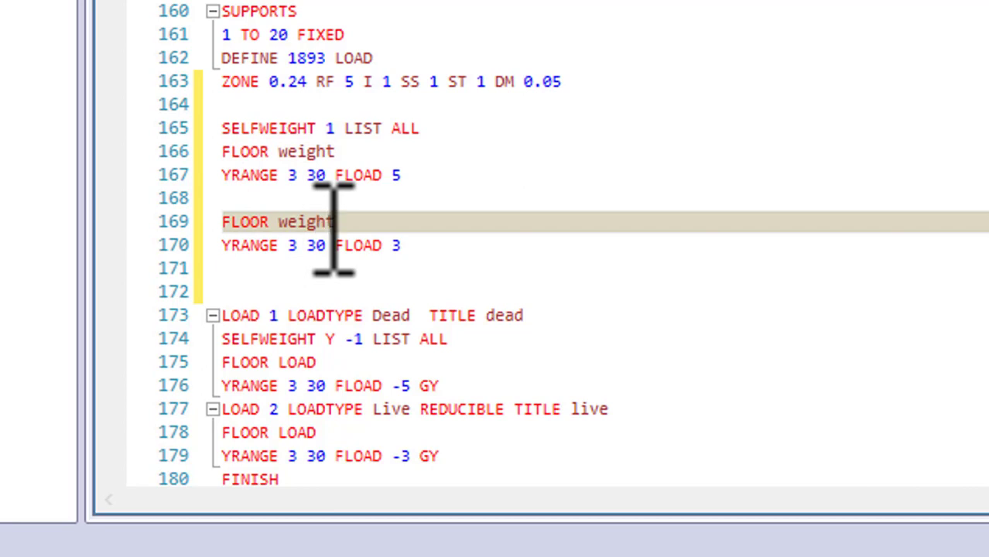
{"action": "left_click", "coordinate": [554, 295]}
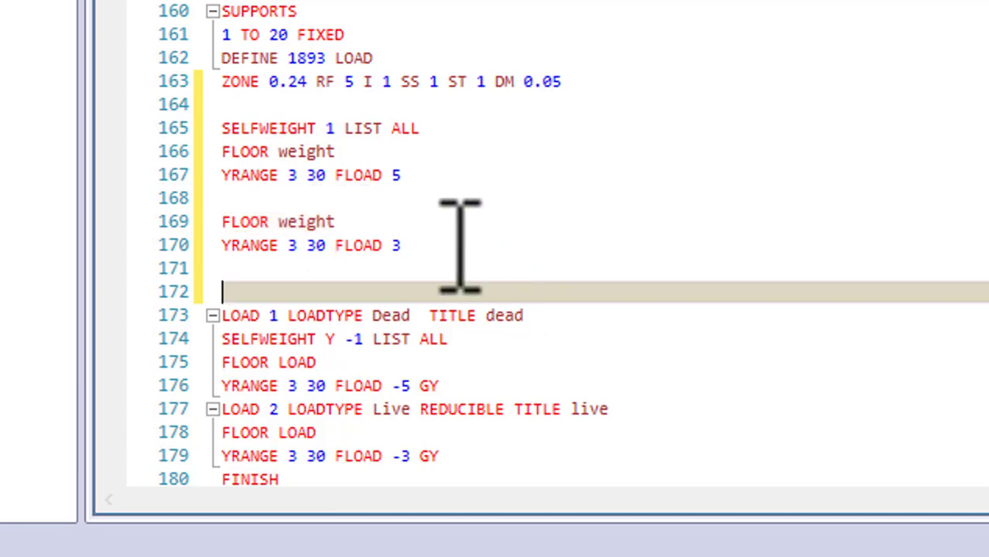
{"action": "left_click", "coordinate": [448, 246]}
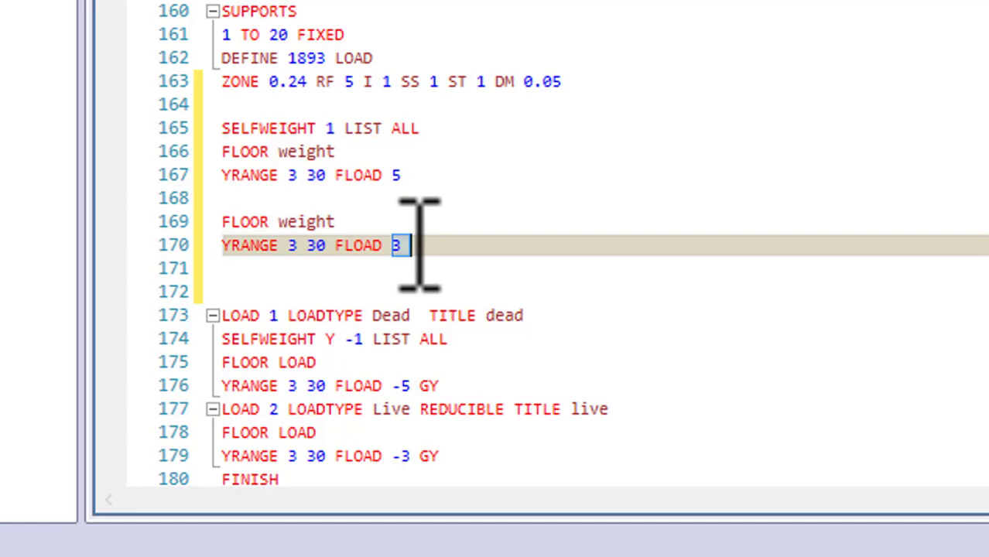
{"action": "type", "text": "0.75"}
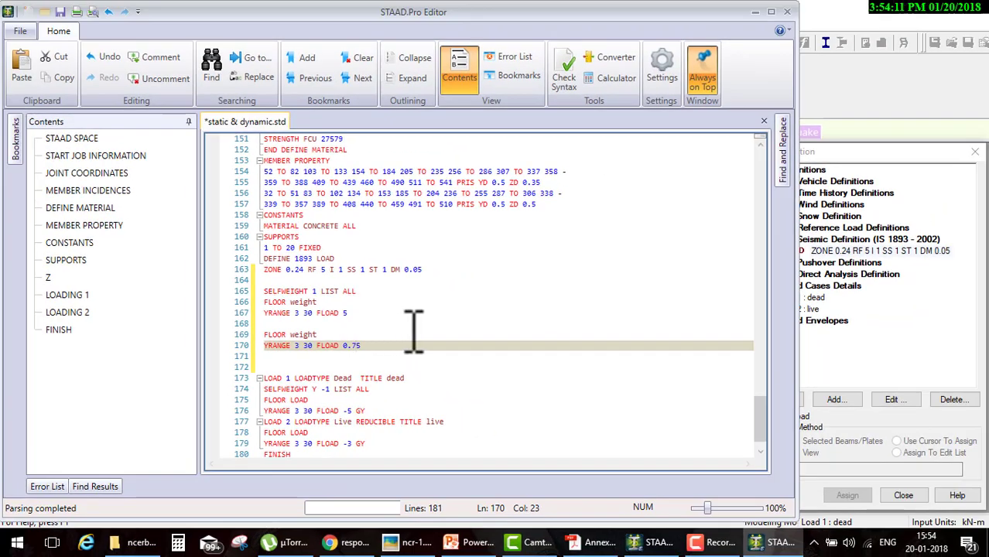
{"action": "left_click", "coordinate": [423, 323]}
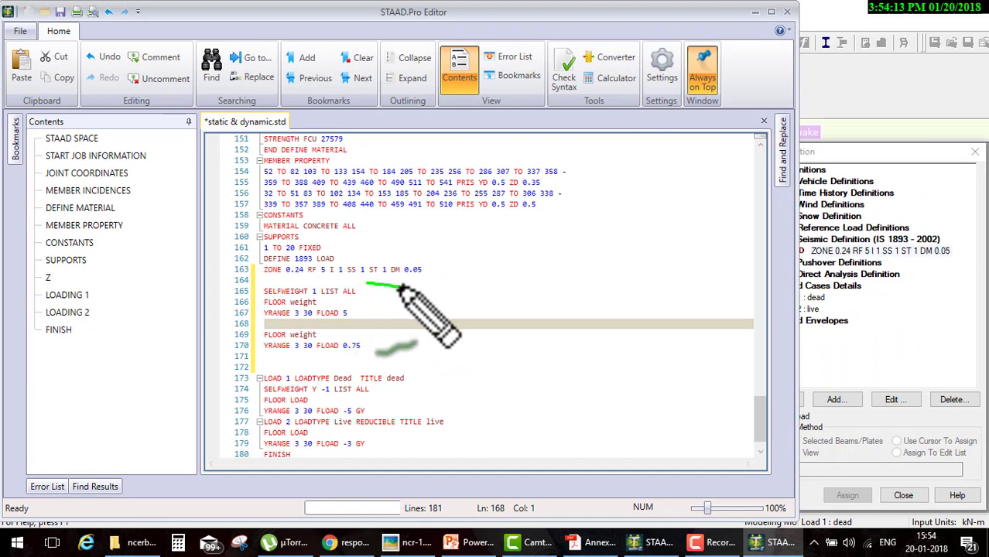
{"action": "mouse_move", "coordinate": [367, 285]}
{"action": "left_mouse_down"}
{"action": "mouse_move", "coordinate": [402, 351]}
{"action": "mouse_move", "coordinate": [369, 353]}
{"action": "left_mouse_up"}
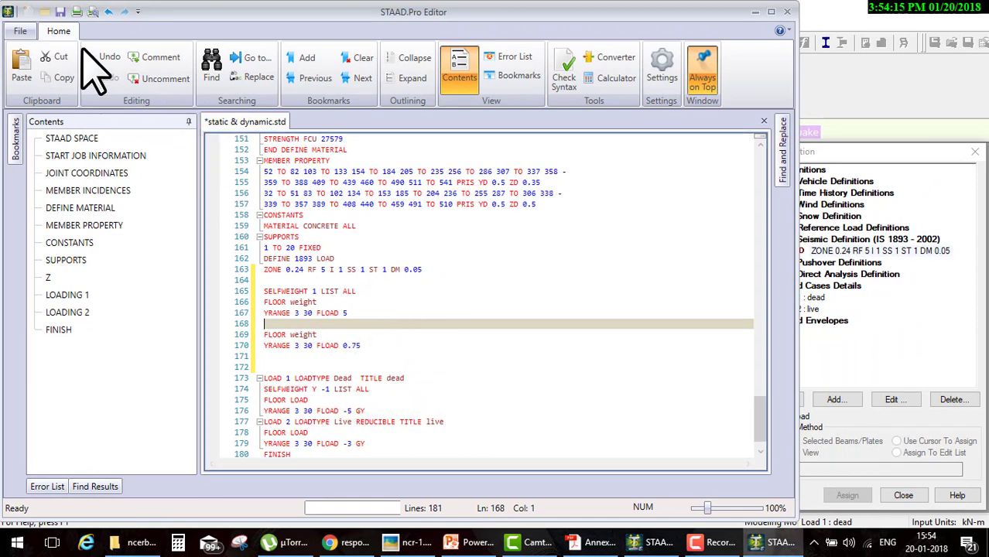
Reload the model and expand the seismic definition to show ZONE and its weight entries.
{"action": "left_click", "coordinate": [785, 11]}
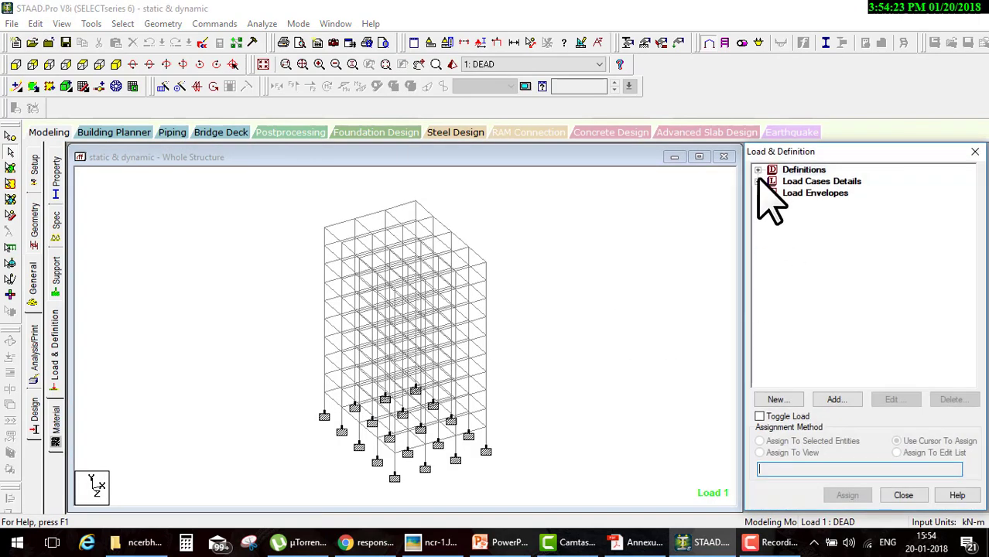
{"action": "left_click", "coordinate": [758, 169]}
{"action": "left_click", "coordinate": [773, 239]}
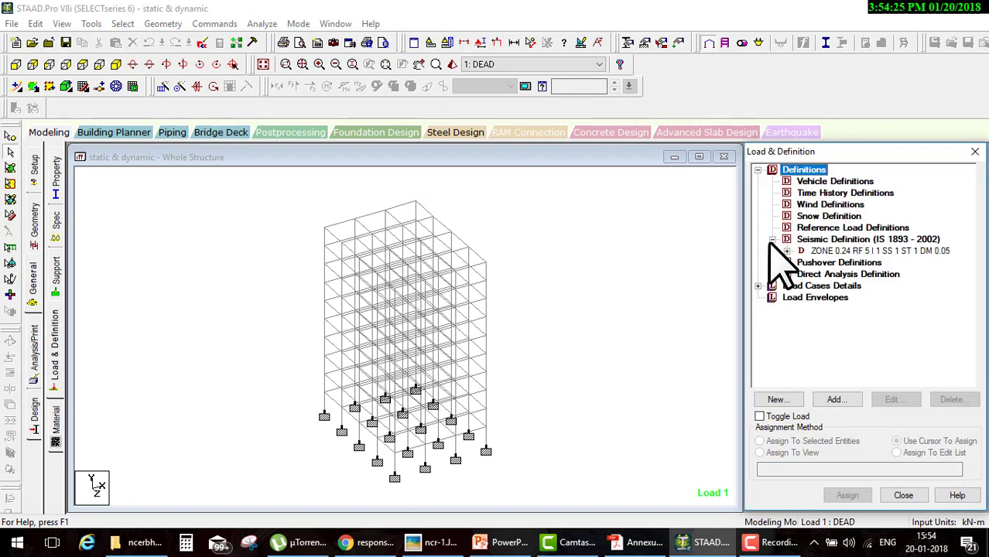
{"action": "left_click", "coordinate": [787, 251]}
{"action": "key", "text": "ctrl+shift+d"}
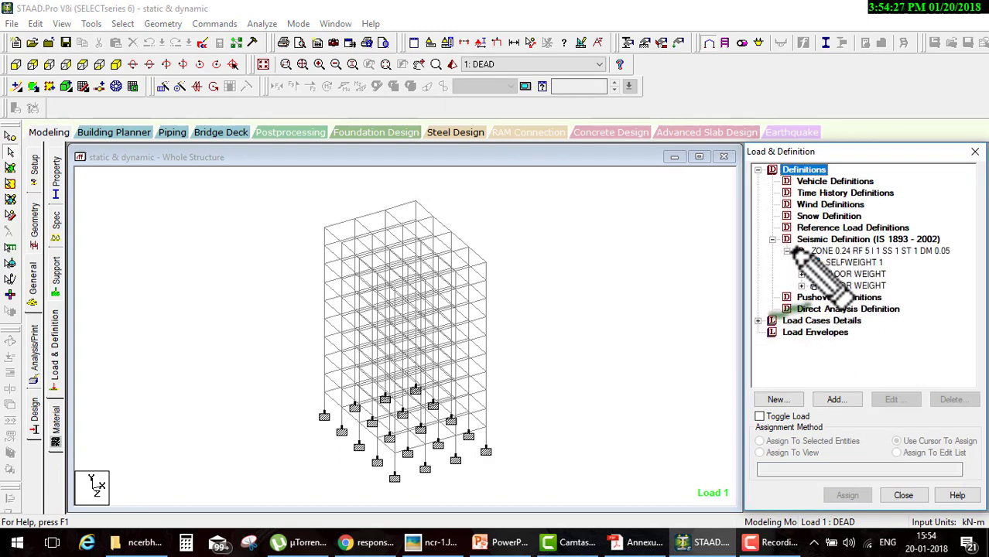
{"action": "left_click_drag", "start_coordinate": [783, 246], "coordinate": [772, 288]}
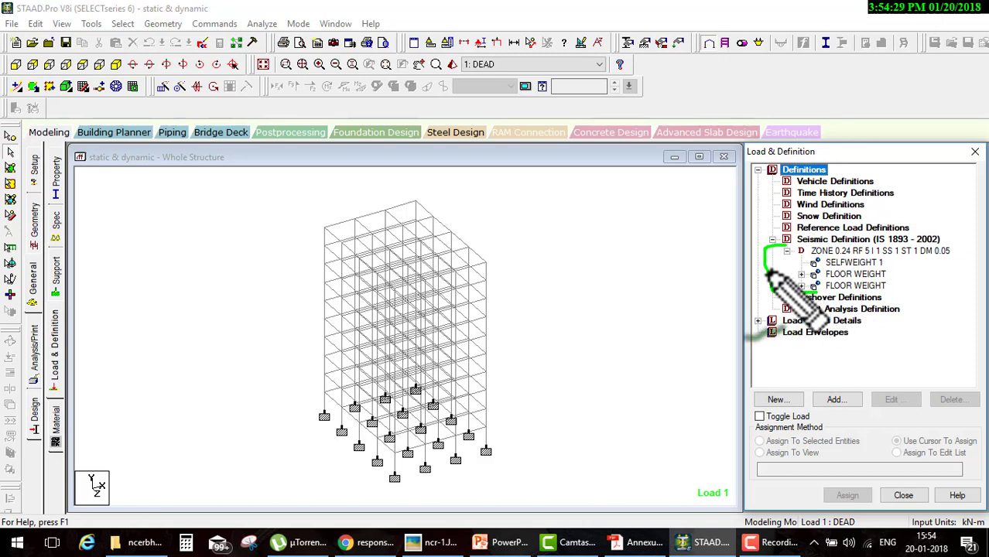
{"action": "left_click_drag", "start_coordinate": [773, 270], "coordinate": [675, 269]}
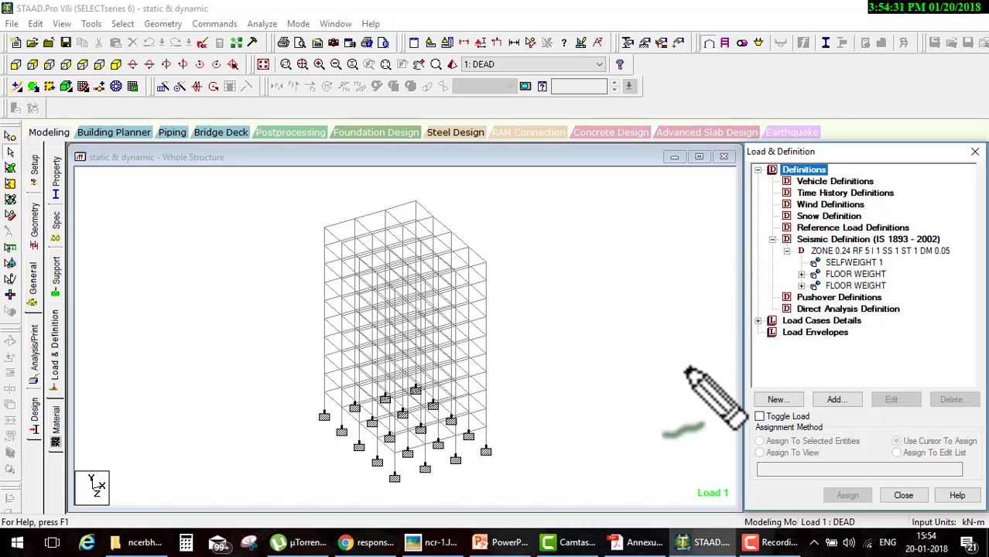
Show the DEAD and LIVE load cases and select the Load Cases Details group.
{"action": "left_click", "coordinate": [758, 320]}
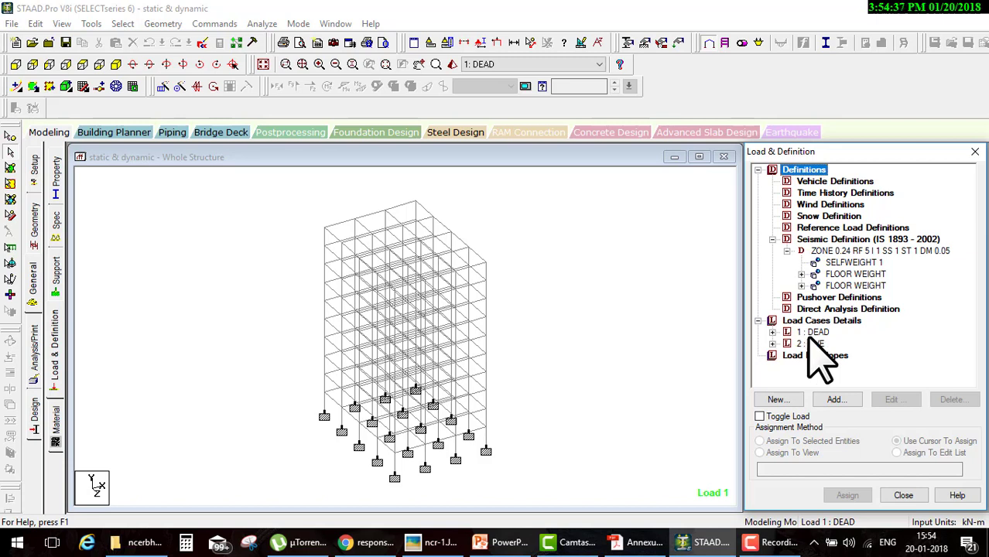
{"action": "left_click_drag", "start_coordinate": [177, 338], "coordinate": [348, 290]}
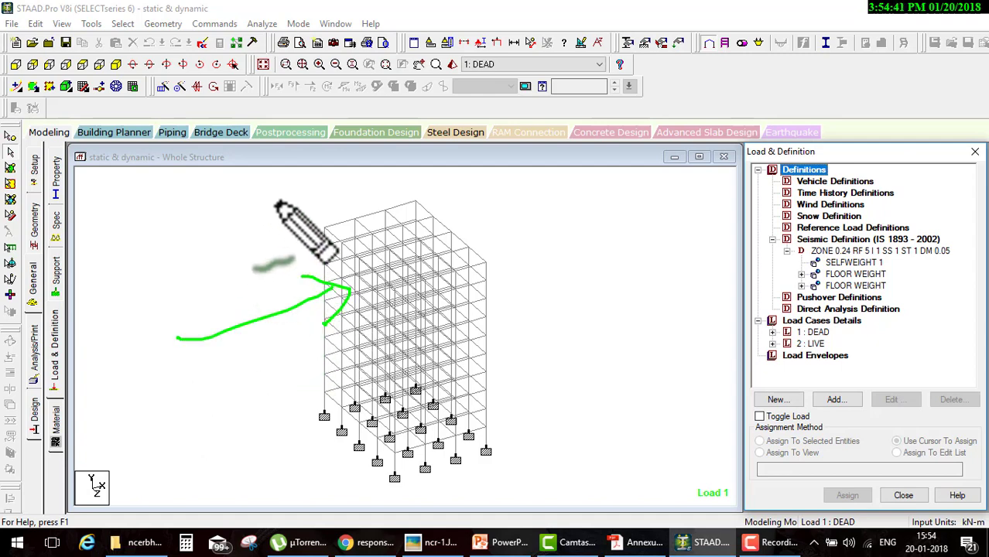
{"action": "mouse_move", "coordinate": [263, 193]}
{"action": "left_mouse_down"}
{"action": "mouse_move", "coordinate": [329, 252]}
{"action": "mouse_move", "coordinate": [346, 219]}
{"action": "left_mouse_up"}
{"action": "key", "text": "Escape"}
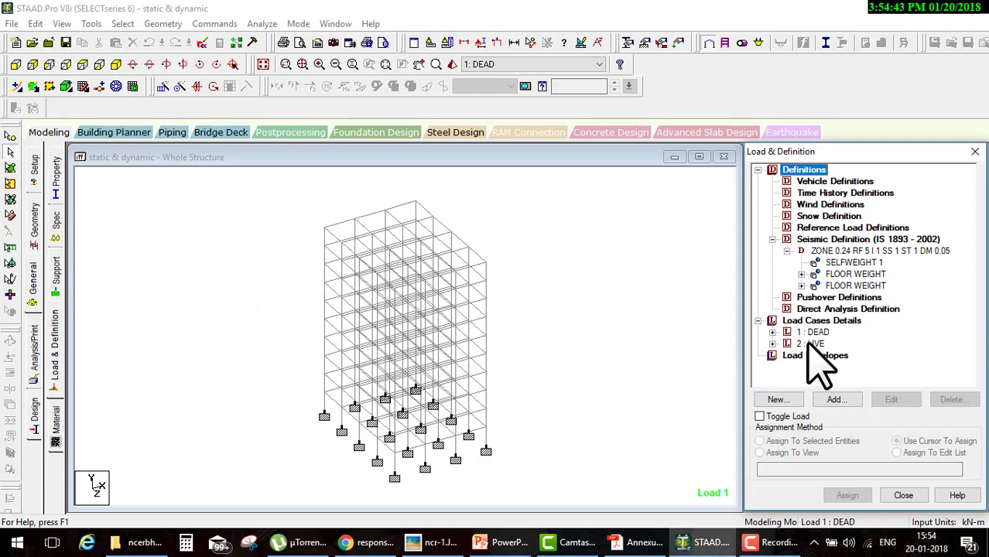
{"action": "left_click", "coordinate": [822, 320]}
Add seismic load cases 3 titled eqx and 4 titled eqz.
{"action": "left_click", "coordinate": [835, 400]}
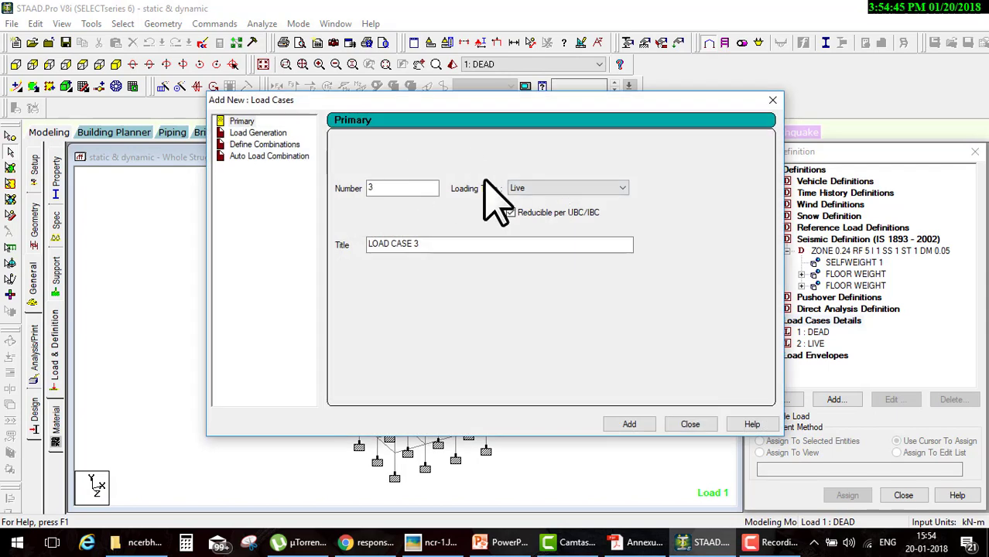
{"action": "left_click", "coordinate": [531, 192]}
{"action": "left_click", "coordinate": [534, 230]}
{"action": "left_click_drag", "start_coordinate": [440, 245], "coordinate": [74, 198]}
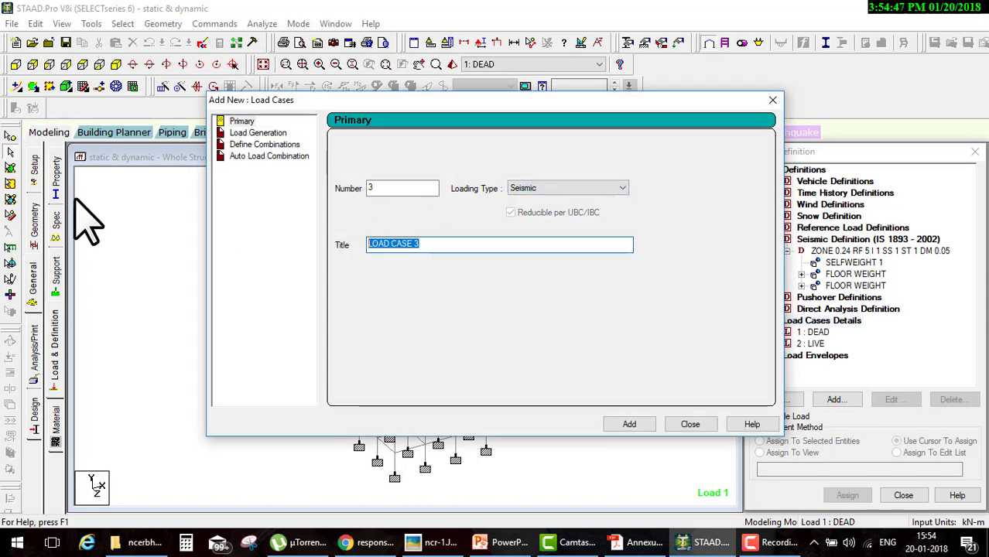
{"action": "type", "text": "eqx"}
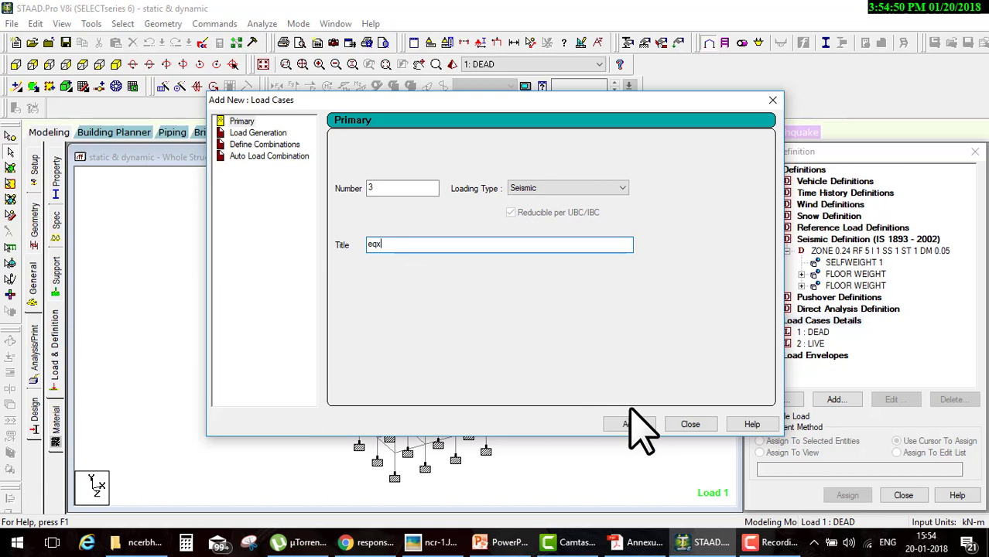
{"action": "left_click", "coordinate": [629, 424]}
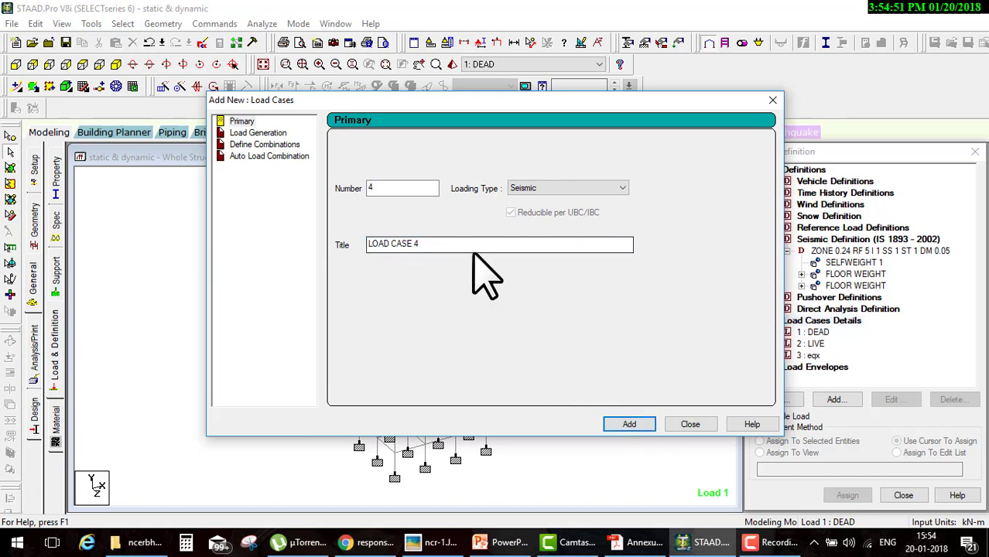
{"action": "left_click_drag", "start_coordinate": [472, 245], "coordinate": [193, 240]}
{"action": "type", "text": "eqz"}
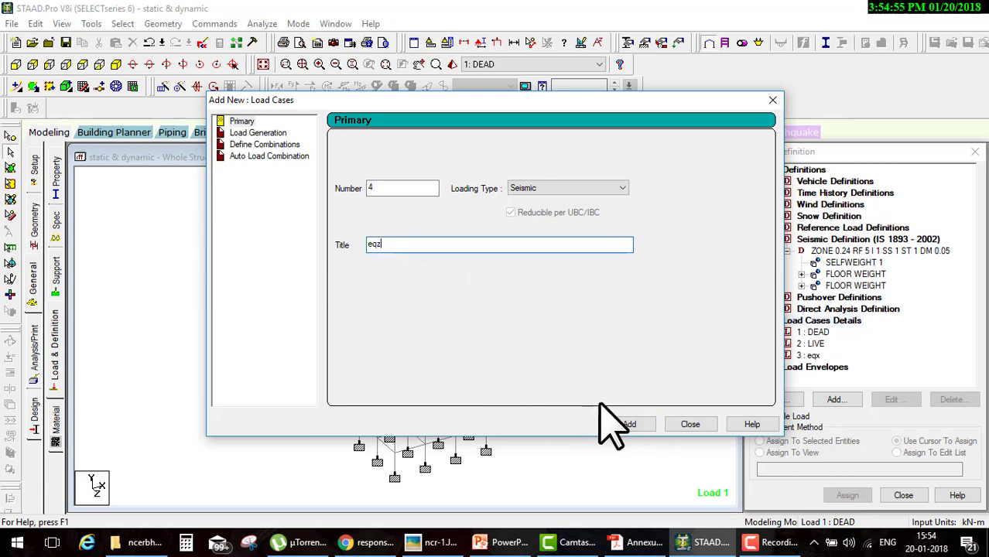
{"action": "left_click", "coordinate": [629, 424]}
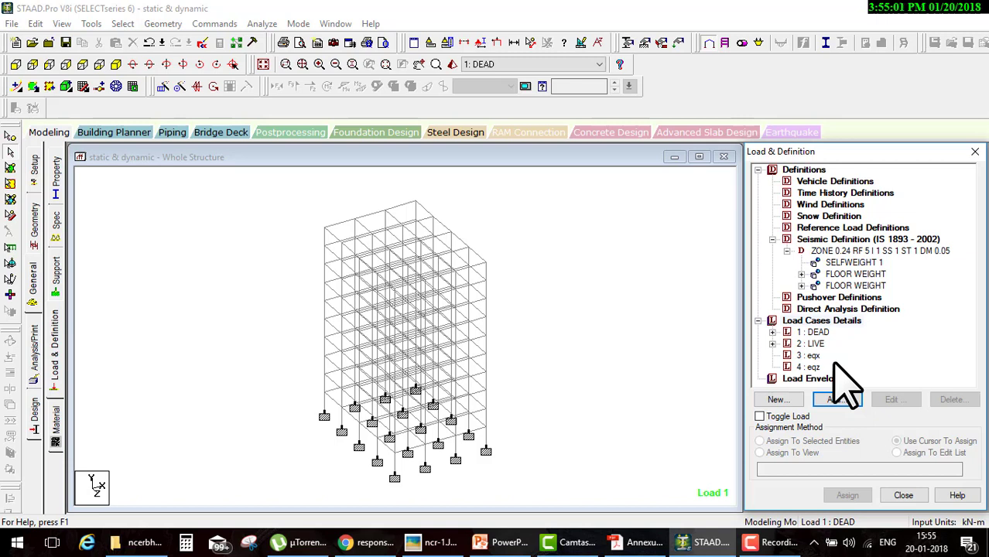
{"action": "mouse_move", "coordinate": [823, 355]}
{"action": "left_mouse_down"}
{"action": "mouse_move", "coordinate": [833, 374]}
{"action": "mouse_move", "coordinate": [878, 325]}
{"action": "left_mouse_up"}
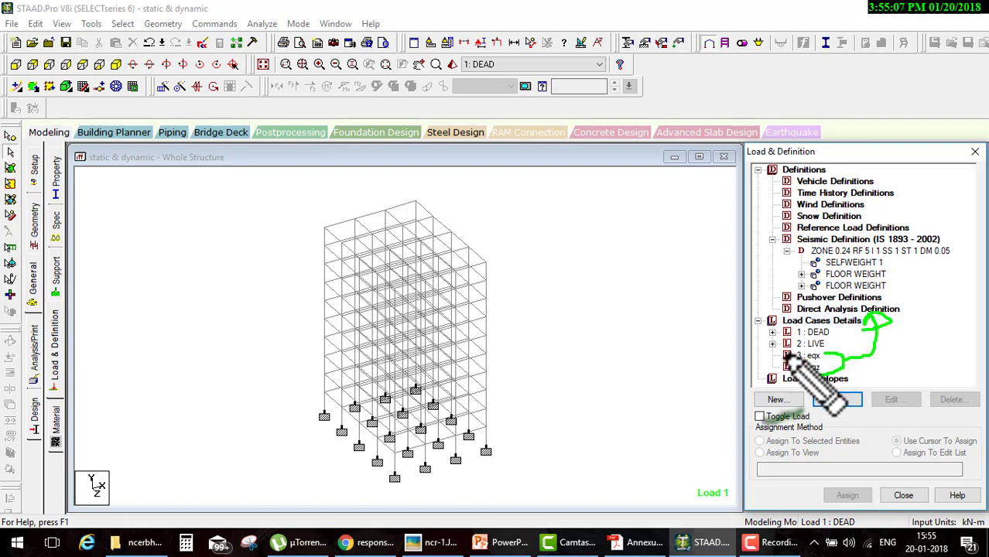
{"action": "key", "text": "Escape"}
Save the modified structure and open its input file in the STAAD Editor.
{"action": "left_click", "coordinate": [196, 43]}
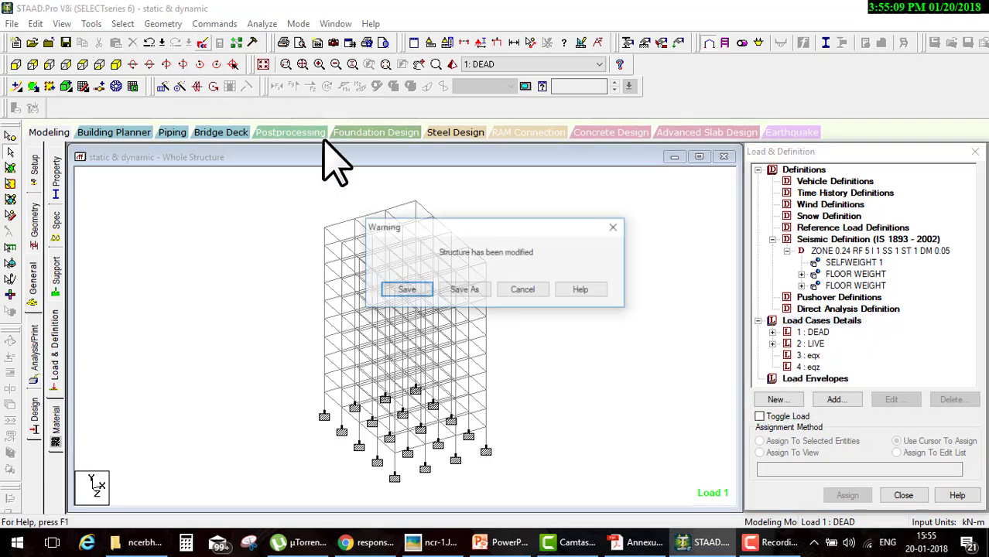
{"action": "left_click", "coordinate": [409, 289]}
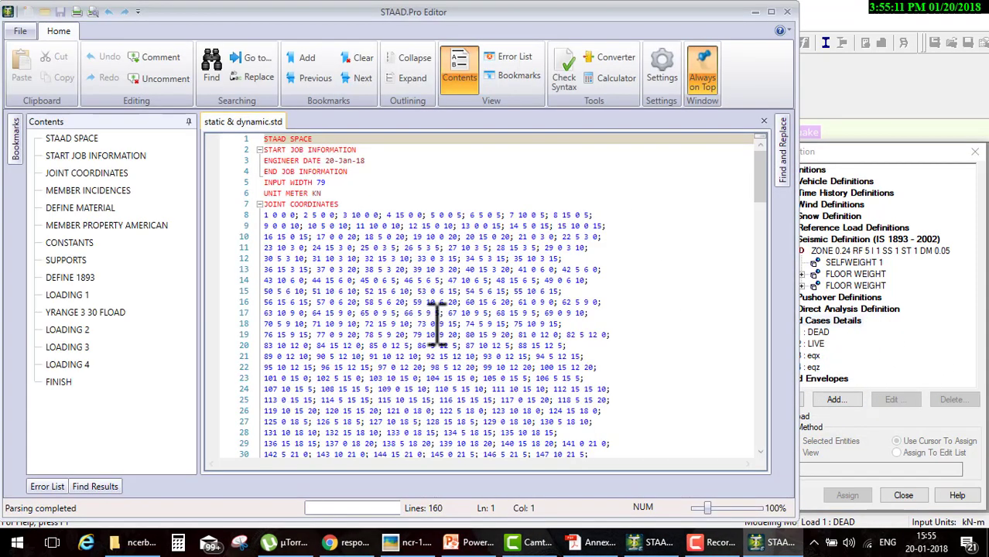
{"action": "scroll", "coordinate": [441, 317], "scroll_direction": "down", "scroll_amount": 9}
{"action": "scroll", "coordinate": [457, 310], "scroll_direction": "down", "scroll_amount": 9}
{"action": "scroll", "coordinate": [475, 306], "scroll_direction": "down", "scroll_amount": 12}
{"action": "scroll", "coordinate": [474, 309], "scroll_direction": "down", "scroll_amount": 11}
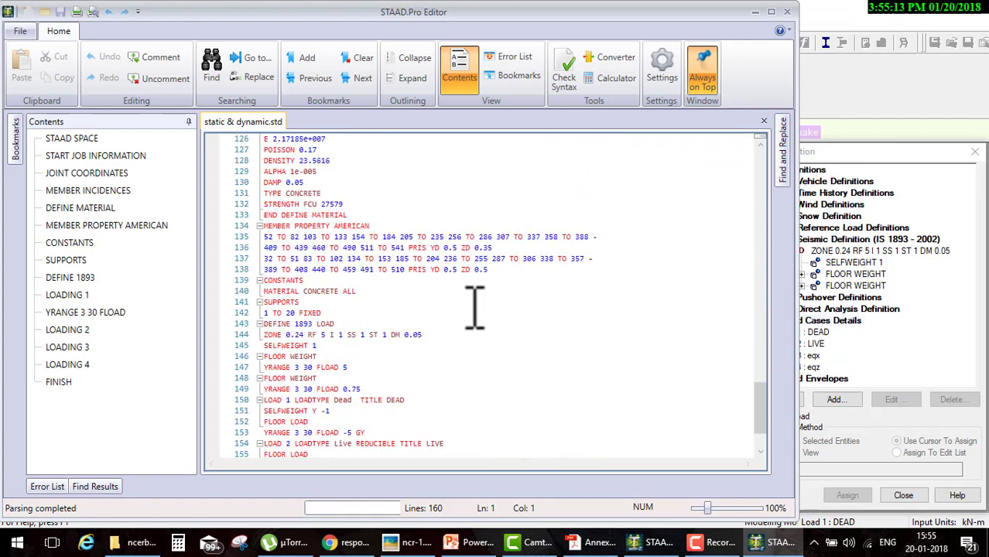
{"action": "scroll", "coordinate": [458, 313], "scroll_direction": "down", "scroll_amount": 2}
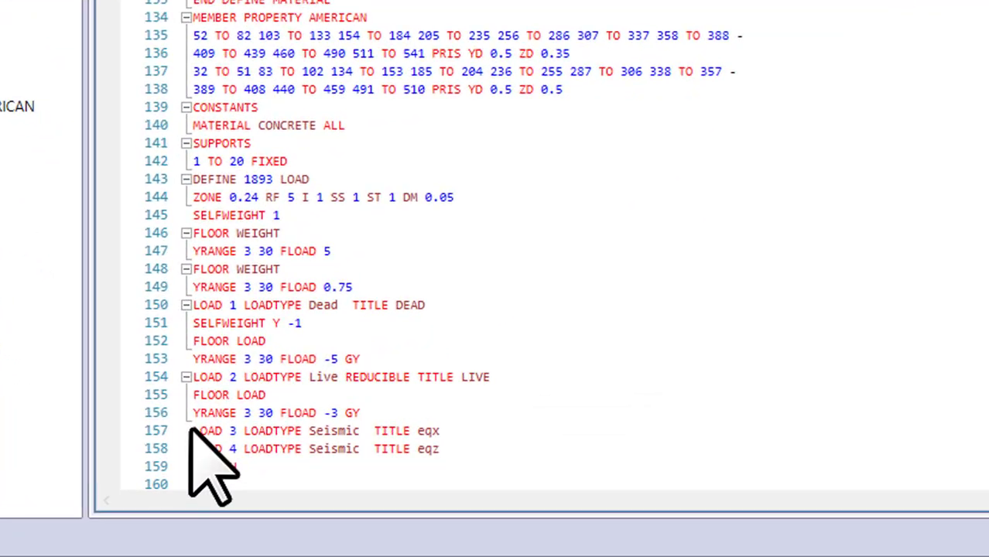
Move the eqx and eqz LOAD lines to just after floor weight line 149.
{"action": "left_click_drag", "start_coordinate": [195, 431], "coordinate": [439, 449]}
{"action": "key", "text": "ctrl+c"}
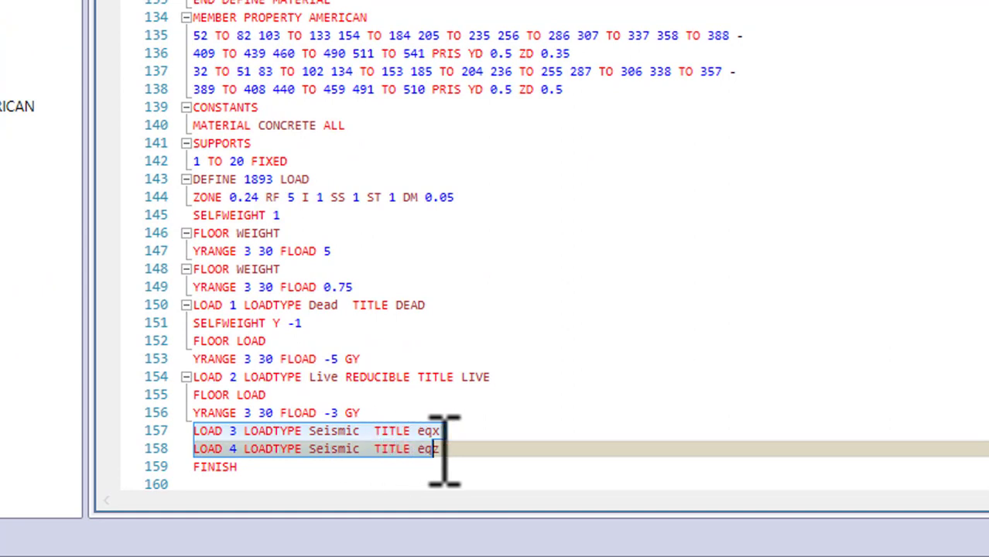
{"action": "key", "text": "Delete"}
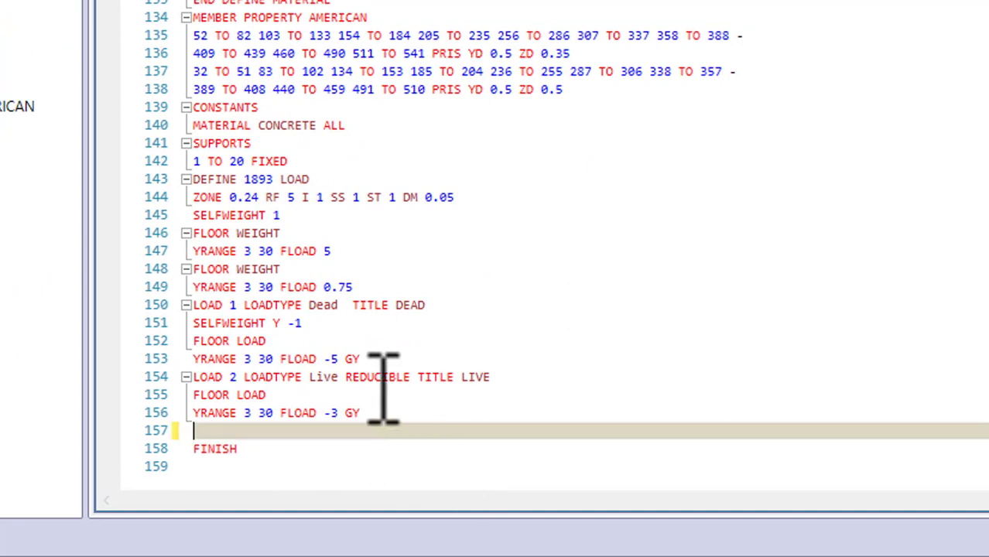
{"action": "left_click", "coordinate": [377, 285]}
{"action": "key", "text": "Return"}
{"action": "key", "text": "ctrl+v"}
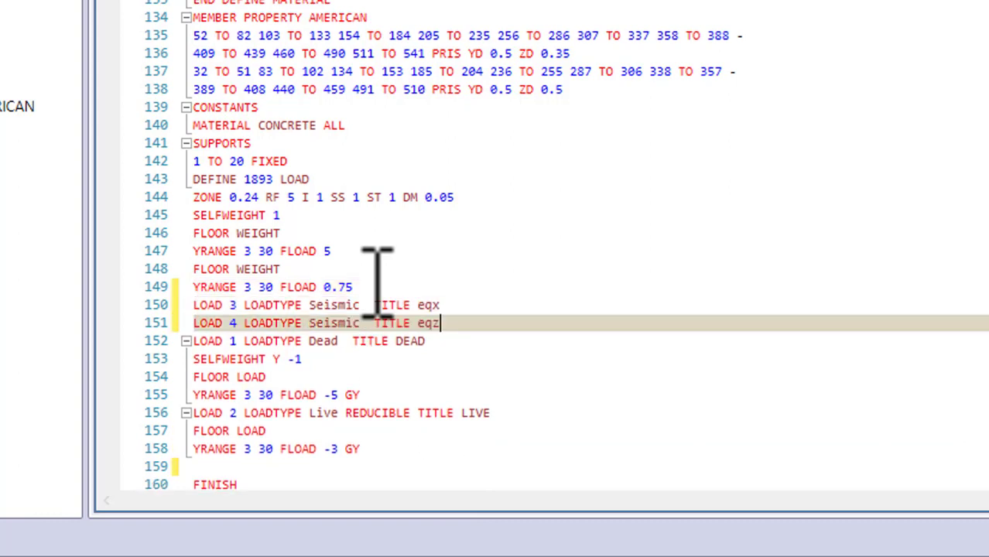
Renumber the loads 1–4 as eqx, eqz, dead, live and save the file.
{"action": "left_click", "coordinate": [232, 305]}
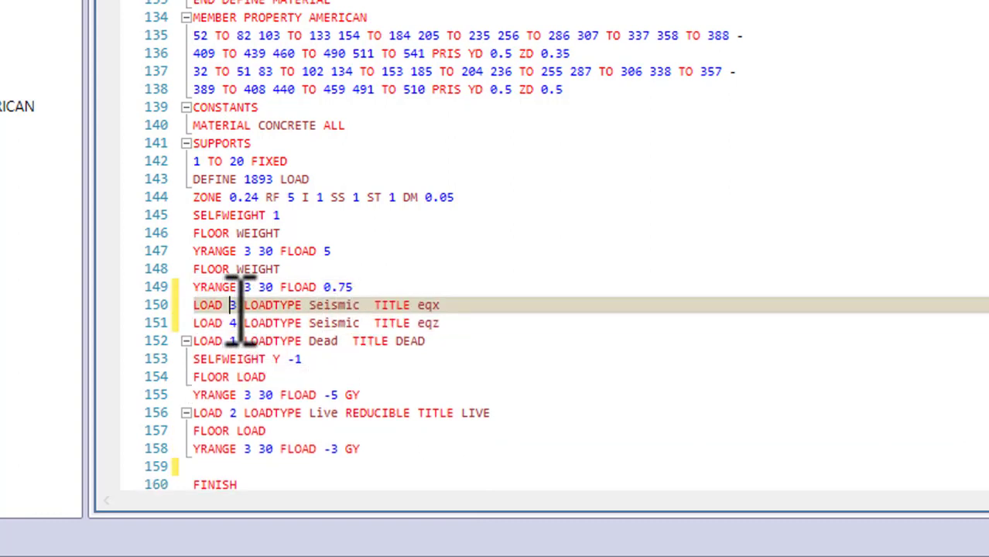
{"action": "type", "text": "1"}
{"action": "left_click", "coordinate": [236, 323]}
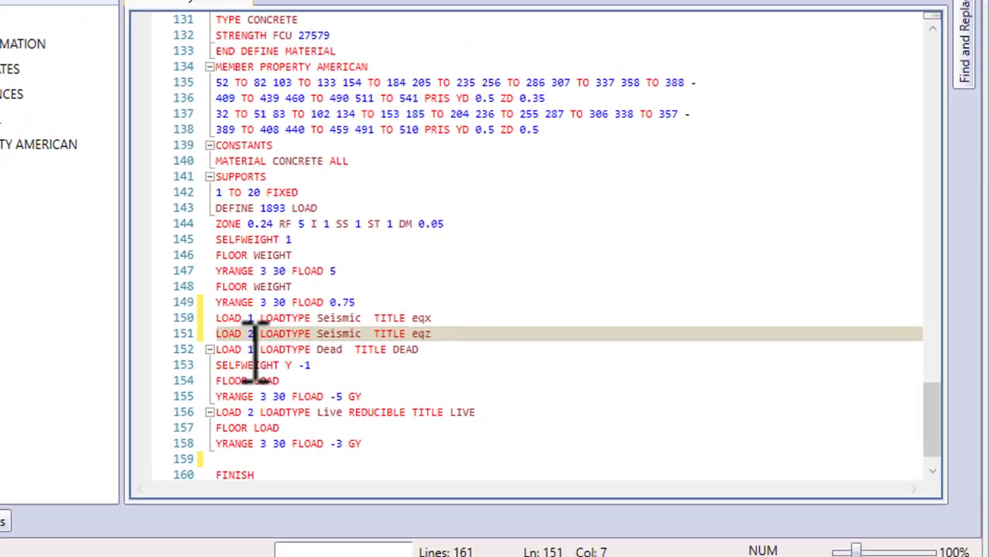
{"action": "type", "text": "2"}
{"action": "left_click", "coordinate": [287, 366]}
{"action": "type", "text": "3"}
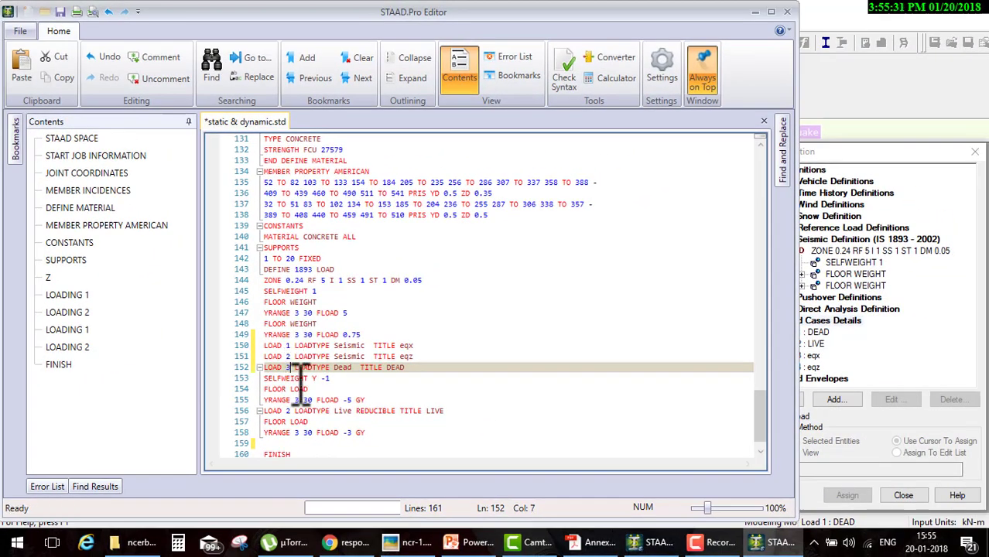
{"action": "left_click", "coordinate": [287, 411]}
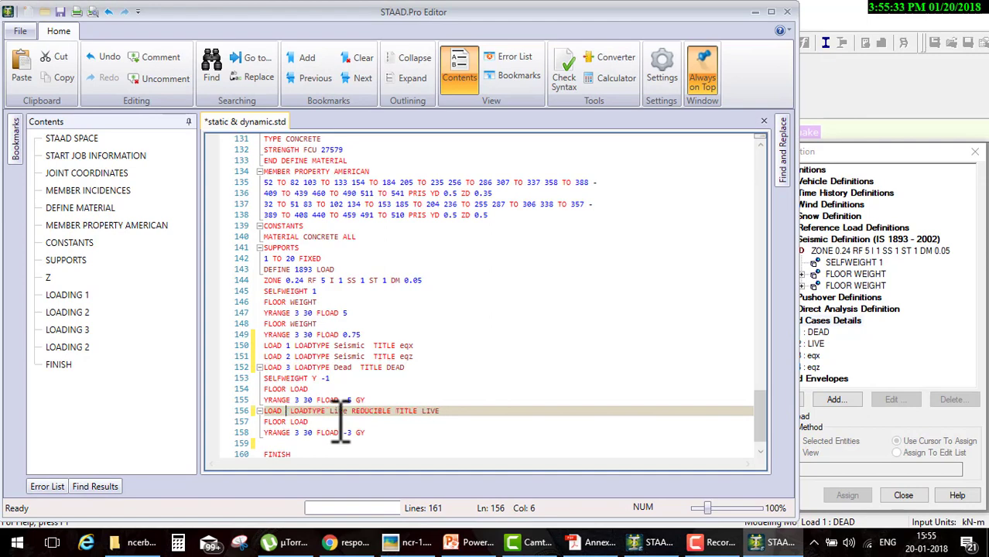
{"action": "type", "text": "4"}
{"action": "key", "text": "ctrl+s"}
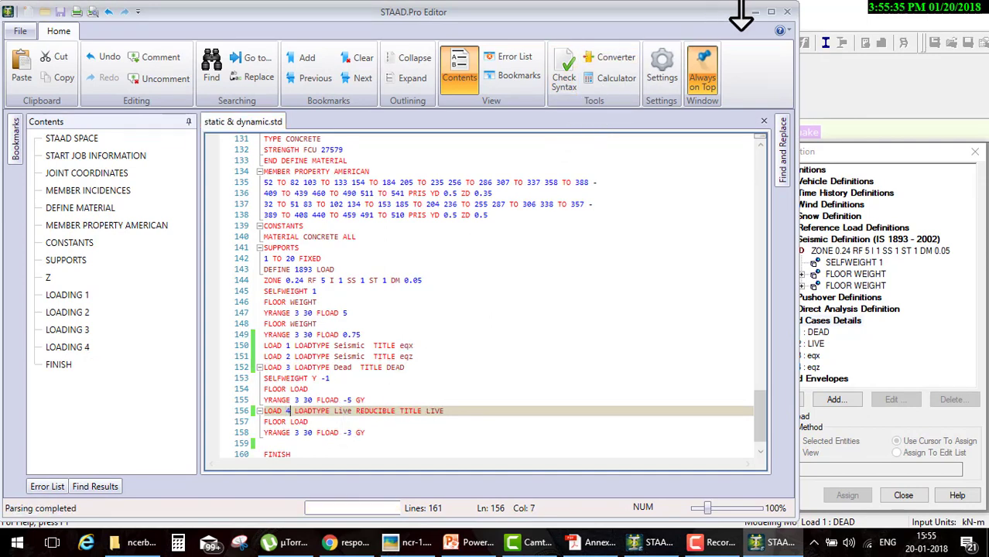
Close the editor and expand the load case list showing EQX and EQZ.
{"action": "left_click", "coordinate": [787, 14]}
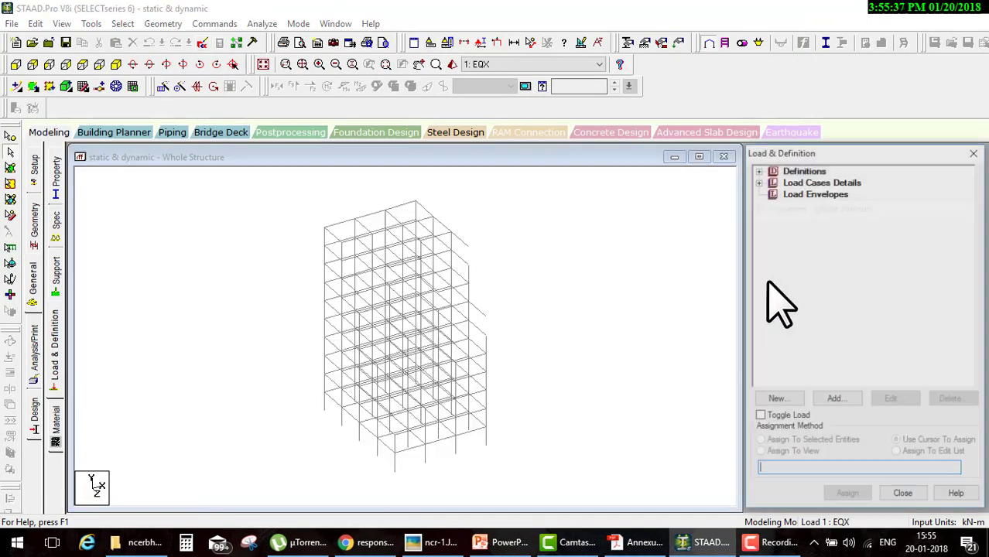
{"action": "left_click", "coordinate": [758, 182]}
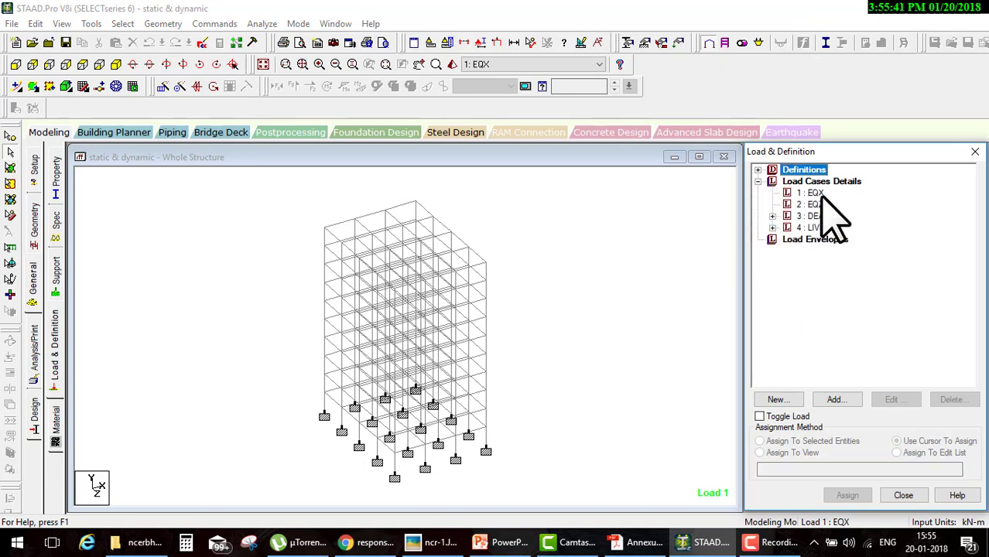
{"action": "left_click_drag", "start_coordinate": [833, 190], "coordinate": [841, 208]}
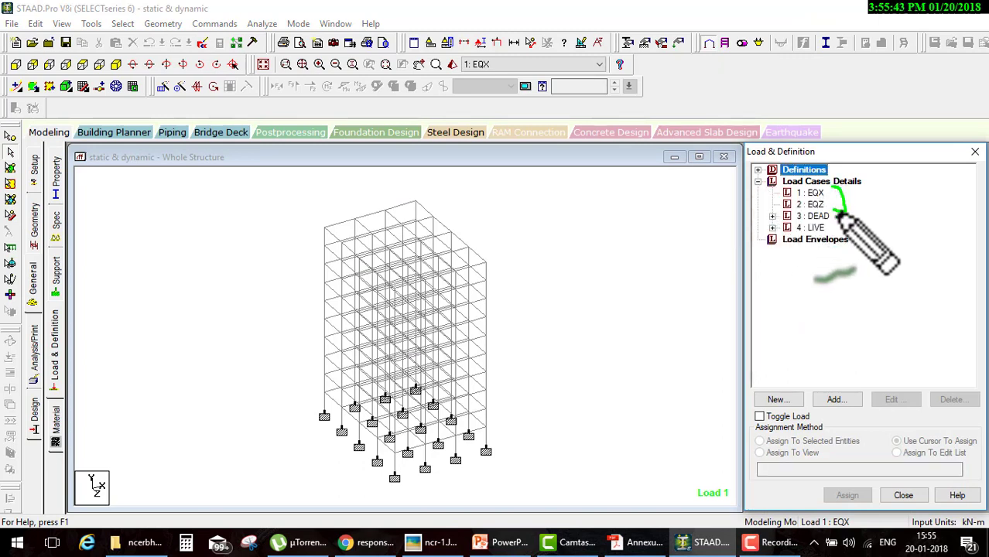
{"action": "key", "text": "Escape"}
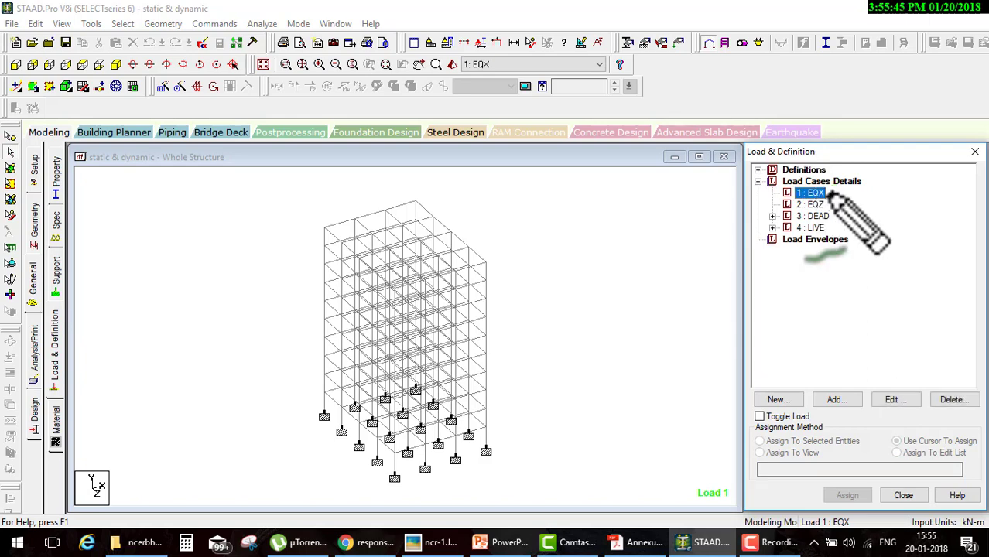
{"action": "mouse_move", "coordinate": [829, 193]}
{"action": "left_mouse_down"}
{"action": "mouse_move", "coordinate": [833, 367]}
{"action": "mouse_move", "coordinate": [851, 393]}
{"action": "left_mouse_up"}
{"action": "key", "text": "Escape"}
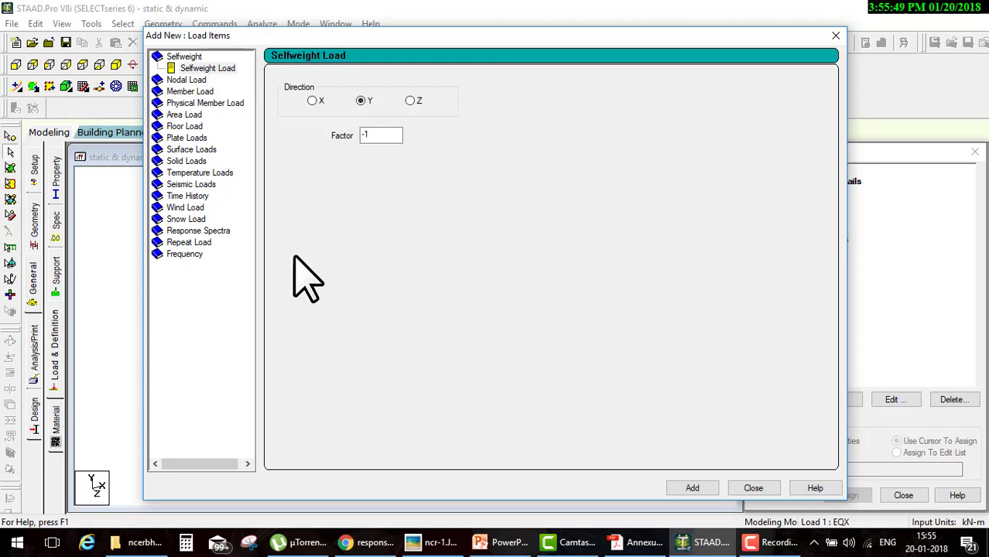
{"action": "left_click_drag", "start_coordinate": [172, 272], "coordinate": [213, 263]}
{"action": "left_click_drag", "start_coordinate": [217, 185], "coordinate": [385, 230]}
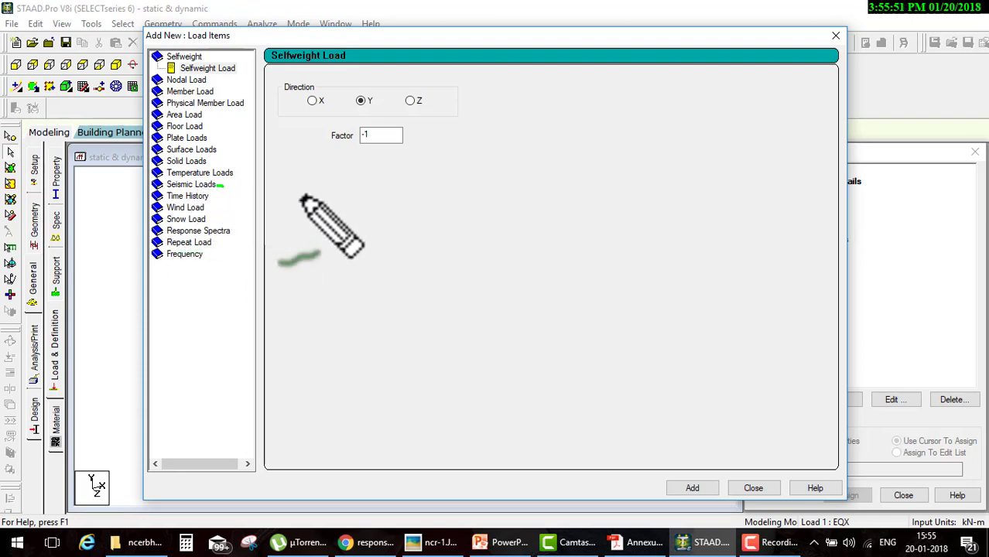
{"action": "left_click_drag", "start_coordinate": [529, 233], "coordinate": [582, 317]}
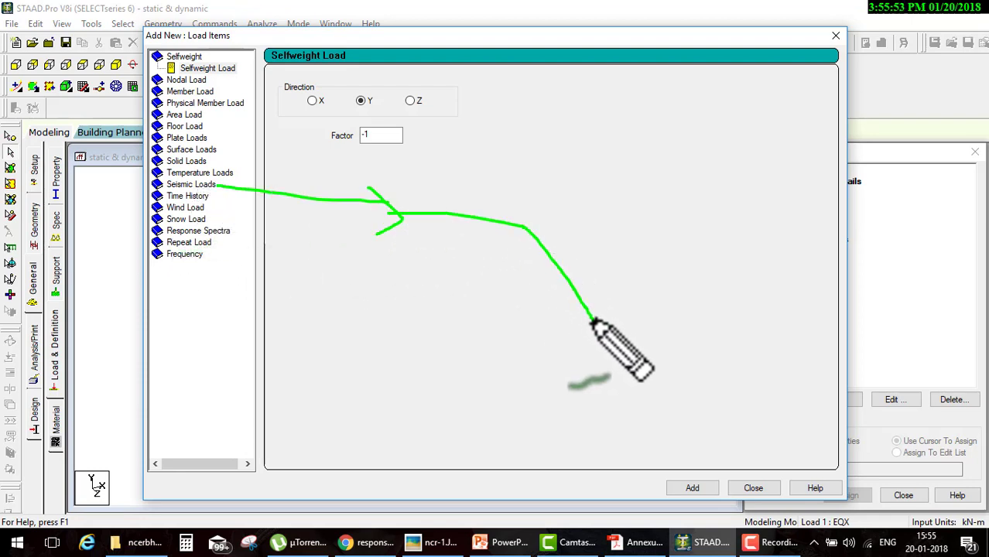
{"action": "key", "text": "Escape"}
Add a 1893 seismic load in the X direction with factor 1 to EQX.
{"action": "left_click", "coordinate": [197, 184]}
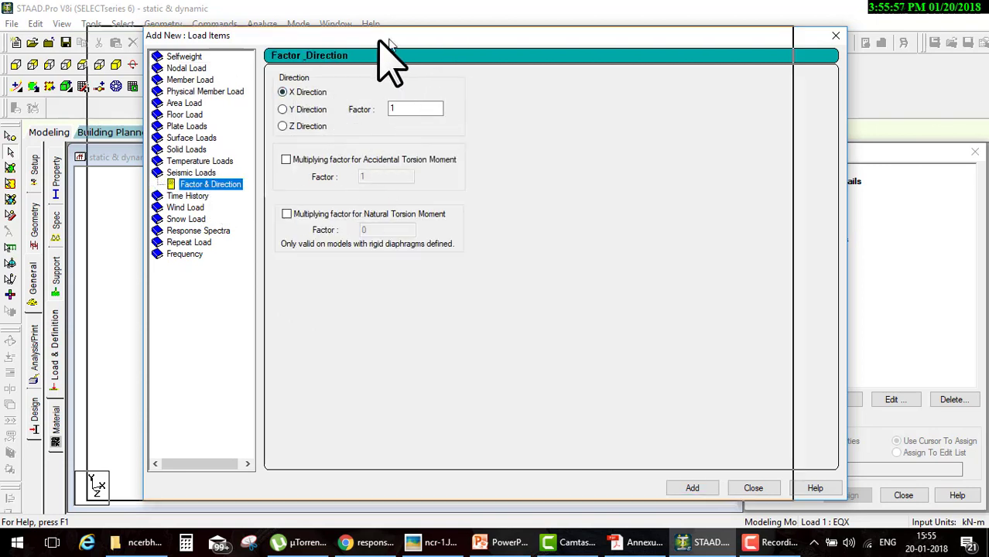
{"action": "left_click_drag", "start_coordinate": [387, 39], "coordinate": [291, 42]}
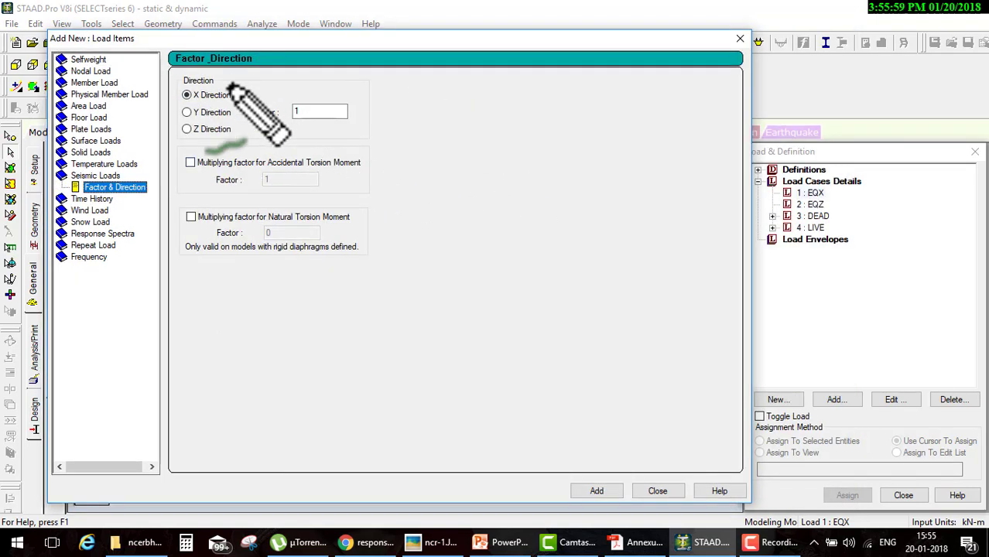
{"action": "left_click_drag", "start_coordinate": [237, 93], "coordinate": [795, 180]}
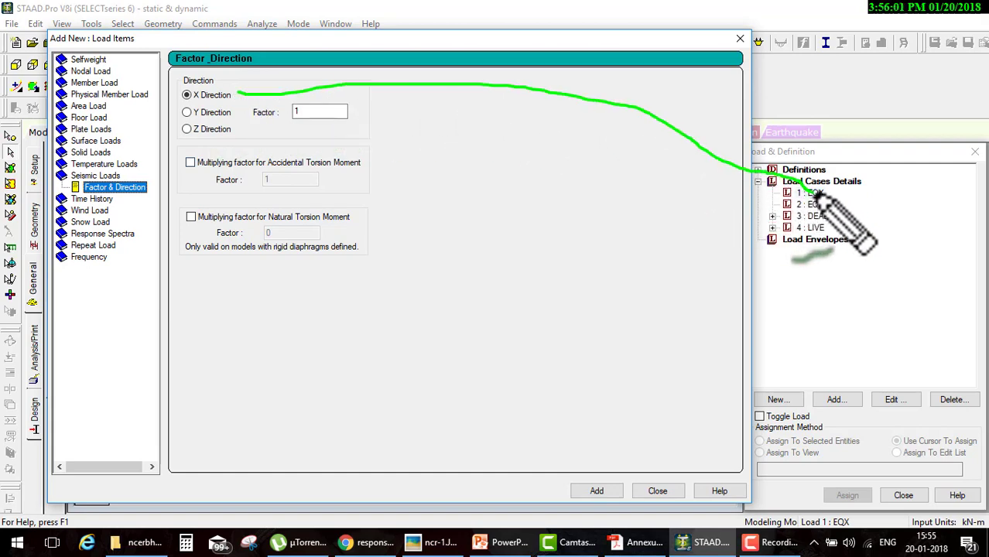
{"action": "key", "text": "Escape"}
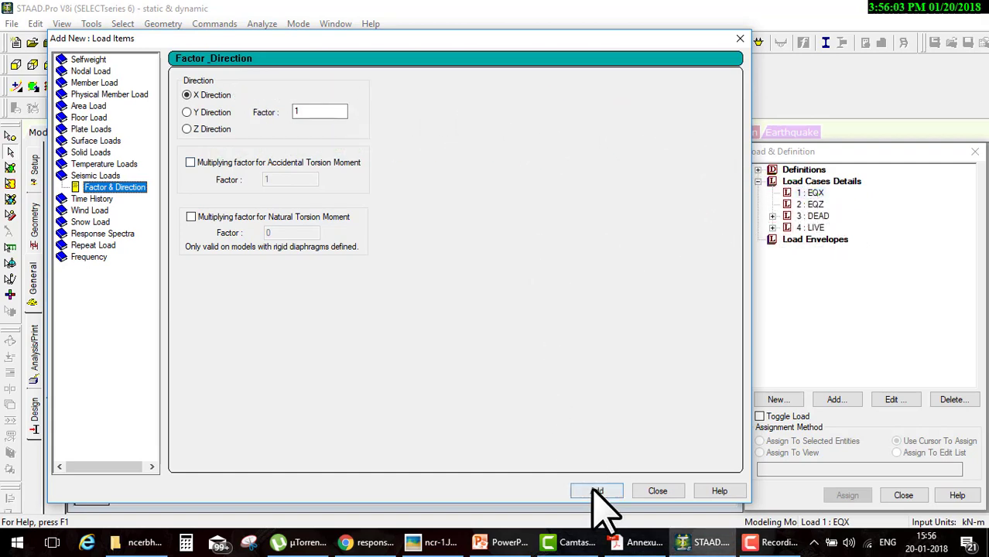
{"action": "left_click", "coordinate": [598, 492]}
{"action": "left_click", "coordinate": [657, 492]}
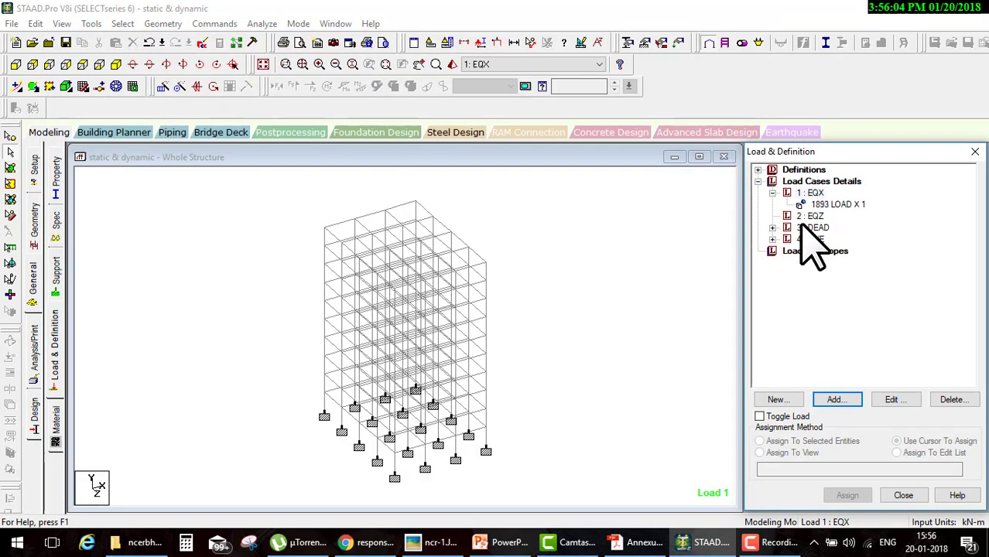
Add a 1893 seismic load in the Z direction with factor 1 to EQZ.
{"action": "left_click", "coordinate": [822, 395]}
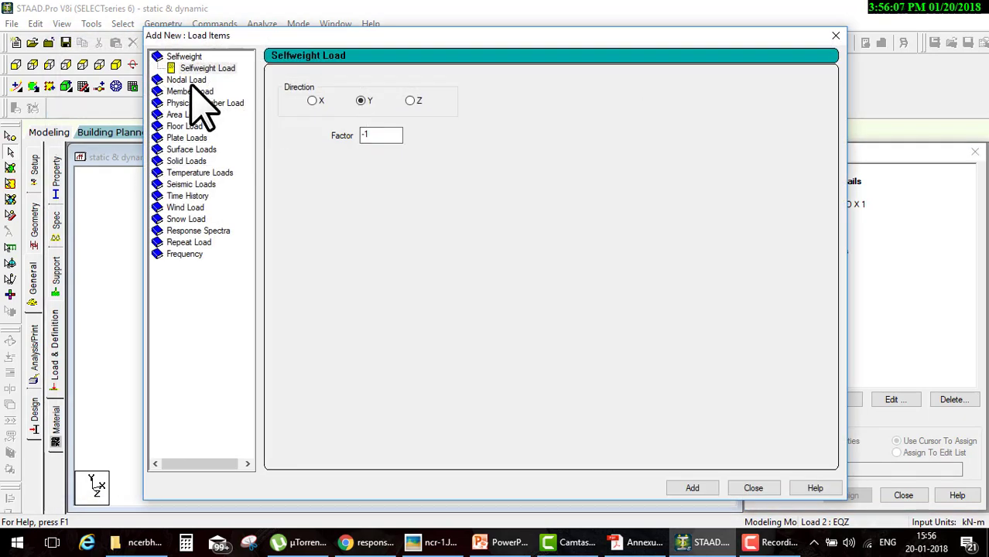
{"action": "left_click", "coordinate": [188, 185]}
{"action": "left_click", "coordinate": [306, 126]}
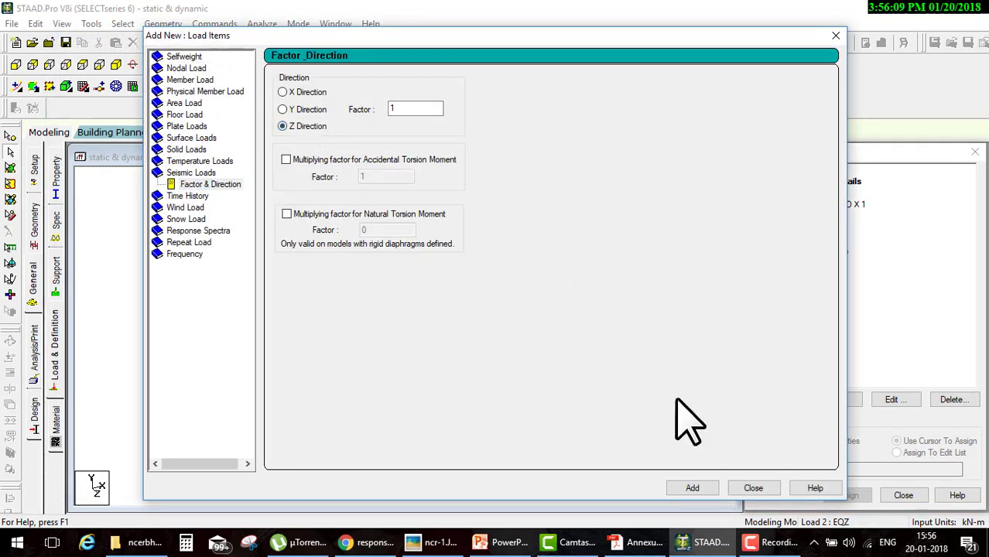
{"action": "left_click", "coordinate": [693, 489]}
{"action": "left_click", "coordinate": [749, 489]}
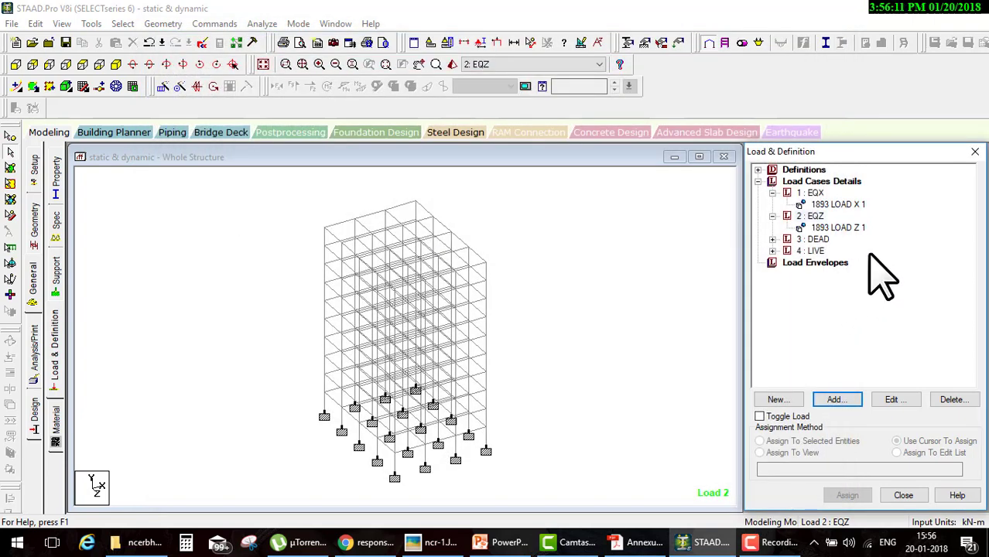
Add a PERFORM ANALYSIS PRINT ALL command.
{"action": "left_click", "coordinate": [37, 358]}
{"action": "left_click", "coordinate": [423, 310]}
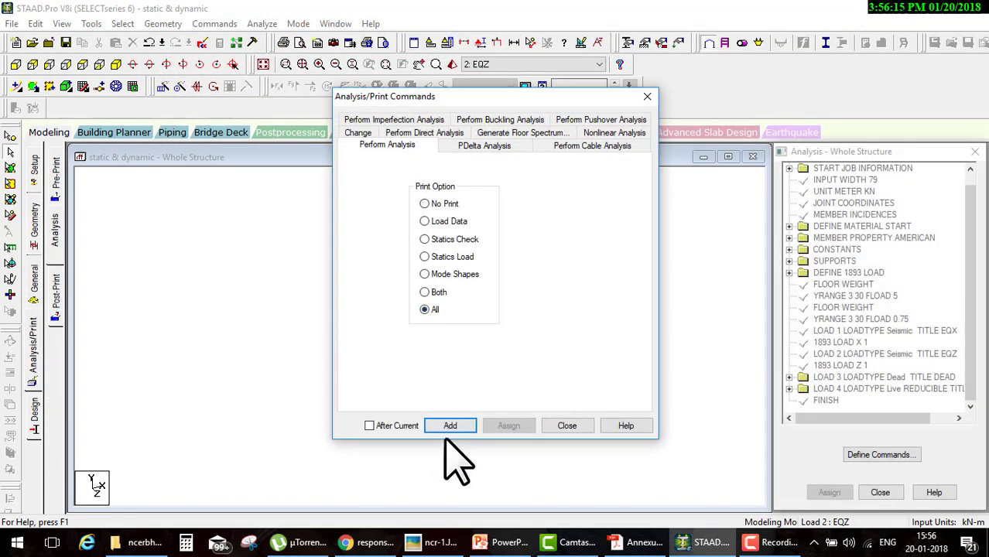
{"action": "left_click", "coordinate": [453, 428]}
{"action": "left_click", "coordinate": [559, 427]}
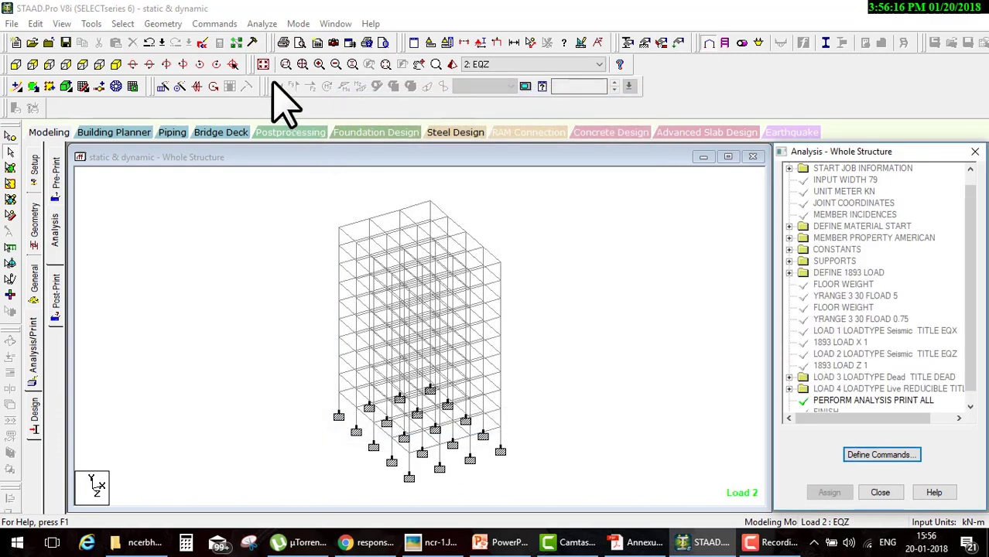
Save and run the analysis, then view its output file.
{"action": "left_click", "coordinate": [261, 23]}
{"action": "left_click", "coordinate": [287, 41]}
{"action": "left_click", "coordinate": [415, 291]}
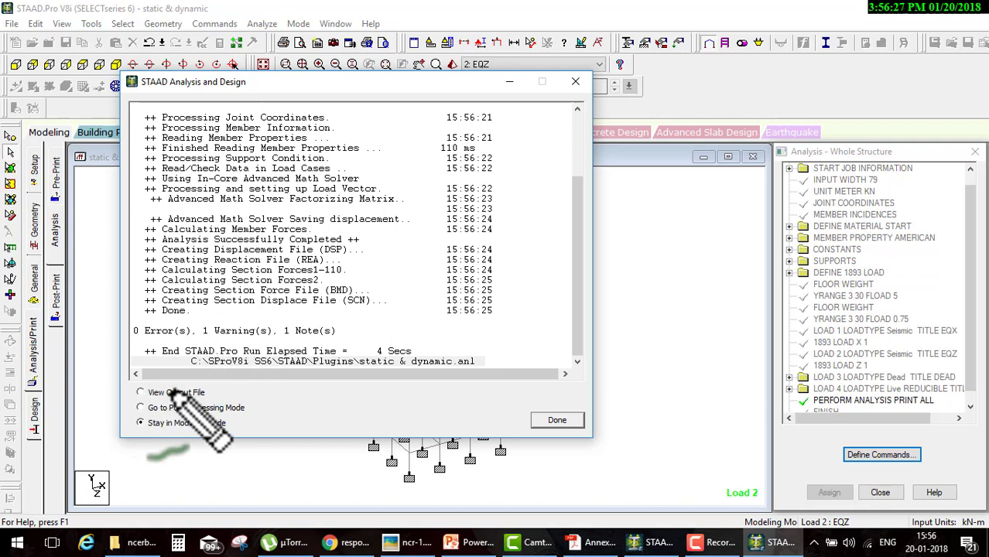
{"action": "left_click_drag", "start_coordinate": [207, 393], "coordinate": [378, 333]}
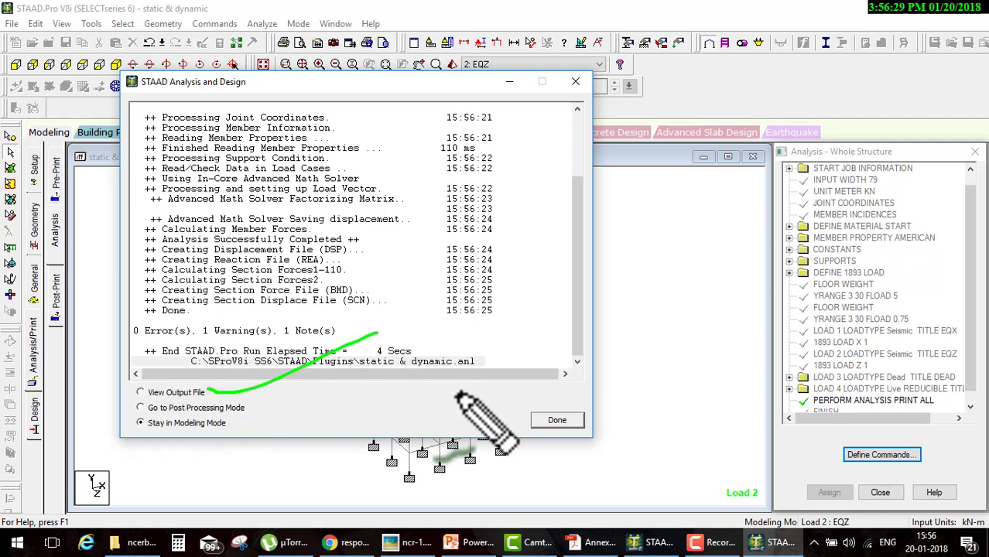
{"action": "key", "text": "Escape"}
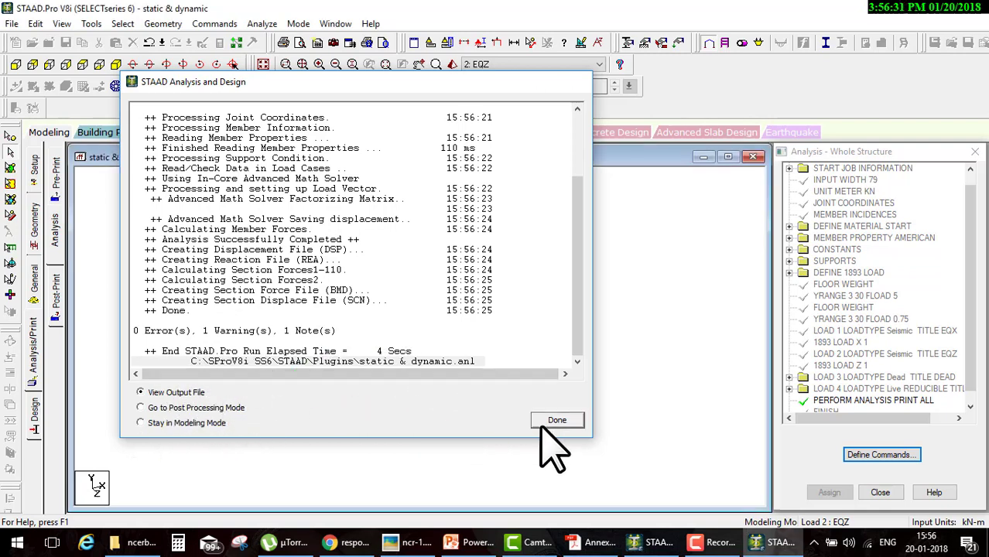
{"action": "left_click", "coordinate": [551, 419]}
{"action": "left_click", "coordinate": [380, 158]}
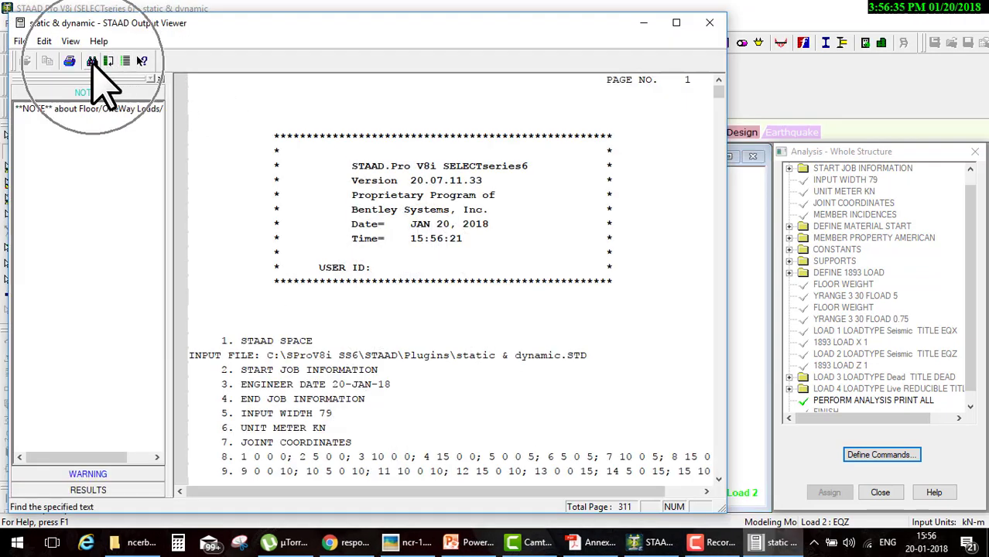
Find the 'lateral' seismic load table showing base shear 678.397 KN.
{"action": "left_click", "coordinate": [91, 61]}
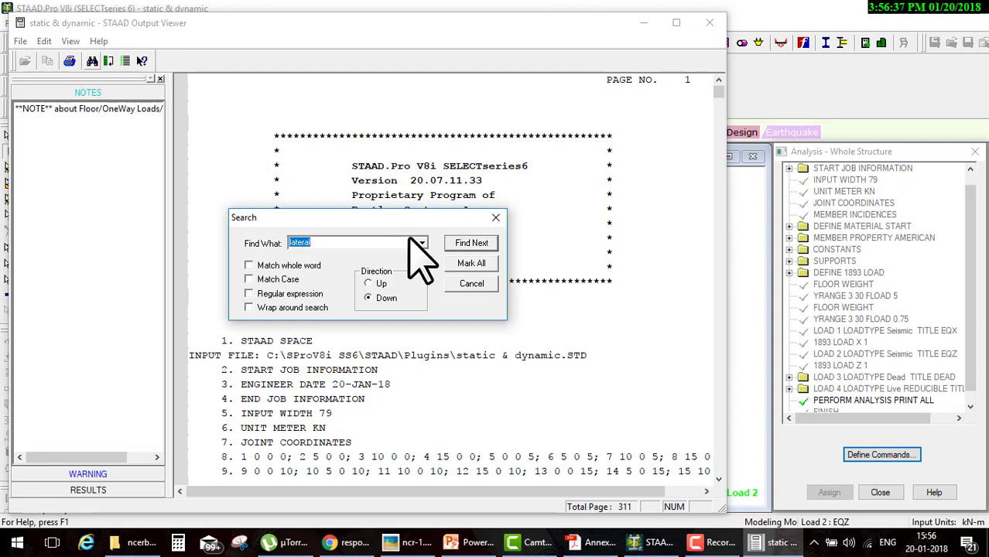
{"action": "left_click", "coordinate": [485, 245]}
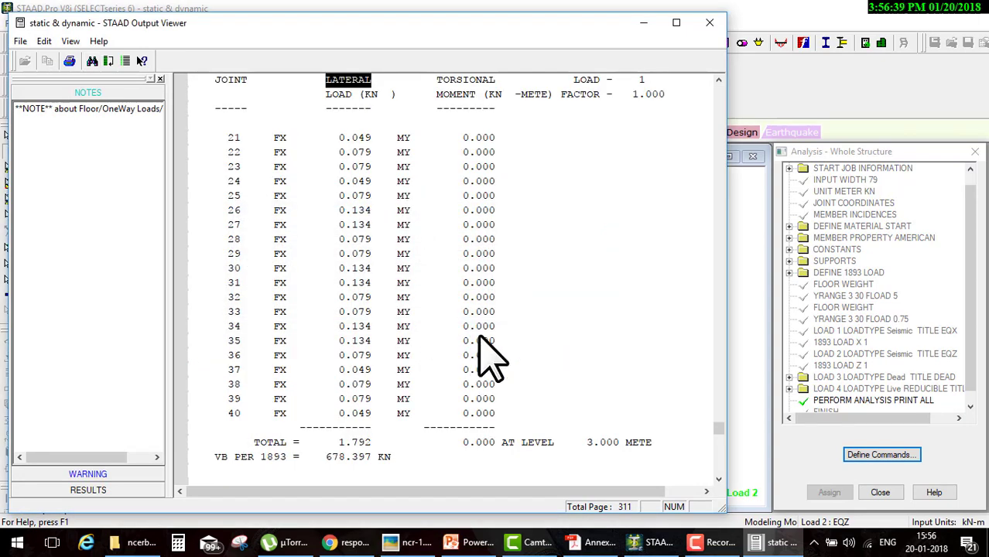
{"action": "left_click", "coordinate": [481, 283]}
{"action": "left_click_drag", "start_coordinate": [377, 442], "coordinate": [480, 406]}
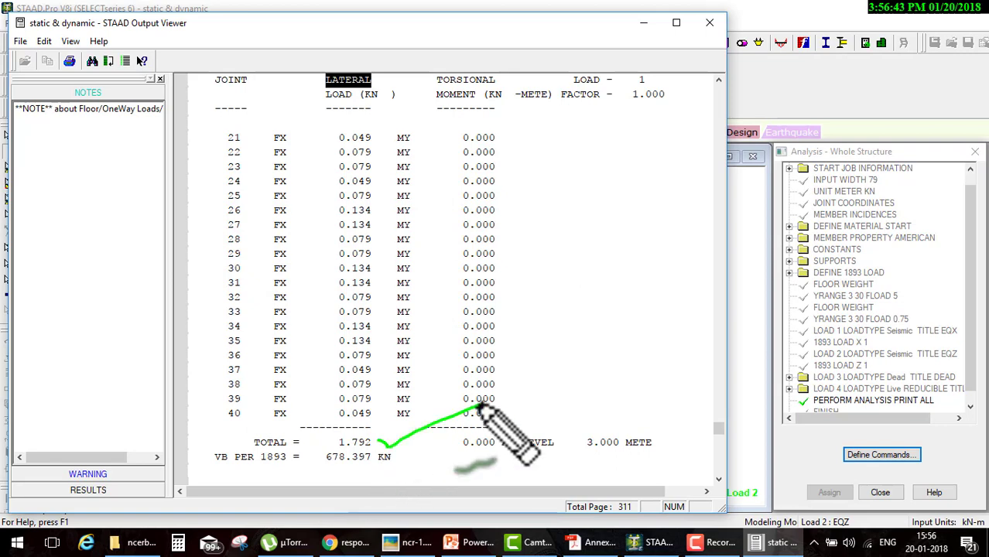
{"action": "left_click_drag", "start_coordinate": [325, 468], "coordinate": [424, 467]}
{"action": "mouse_move", "coordinate": [616, 437]}
{"action": "left_mouse_down"}
{"action": "mouse_move", "coordinate": [458, 443]}
{"action": "mouse_move", "coordinate": [561, 422]}
{"action": "left_mouse_up"}
{"action": "key", "text": "Escape"}
Close the output report and select the Load Cases Details group in load definitions.
{"action": "left_click", "coordinate": [711, 23]}
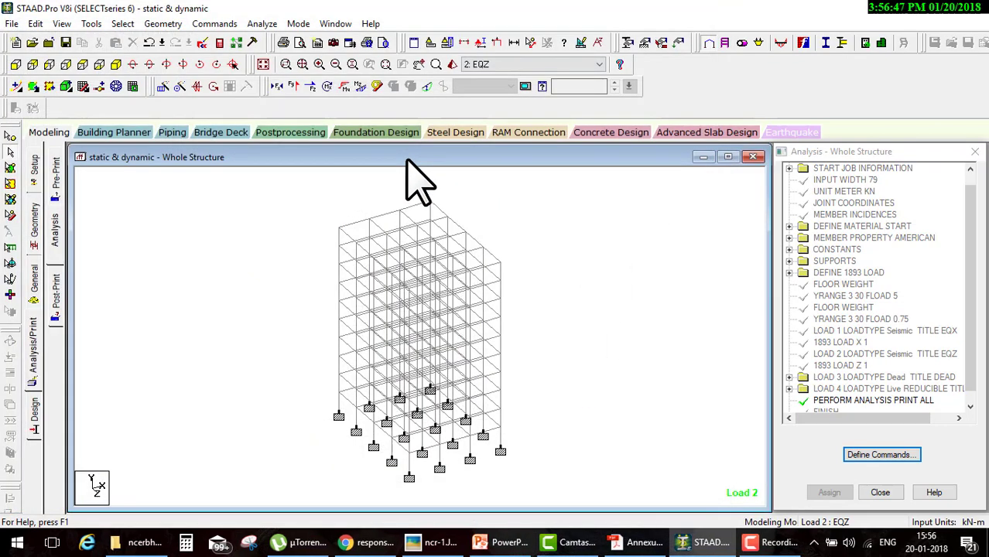
{"action": "left_click", "coordinate": [35, 282]}
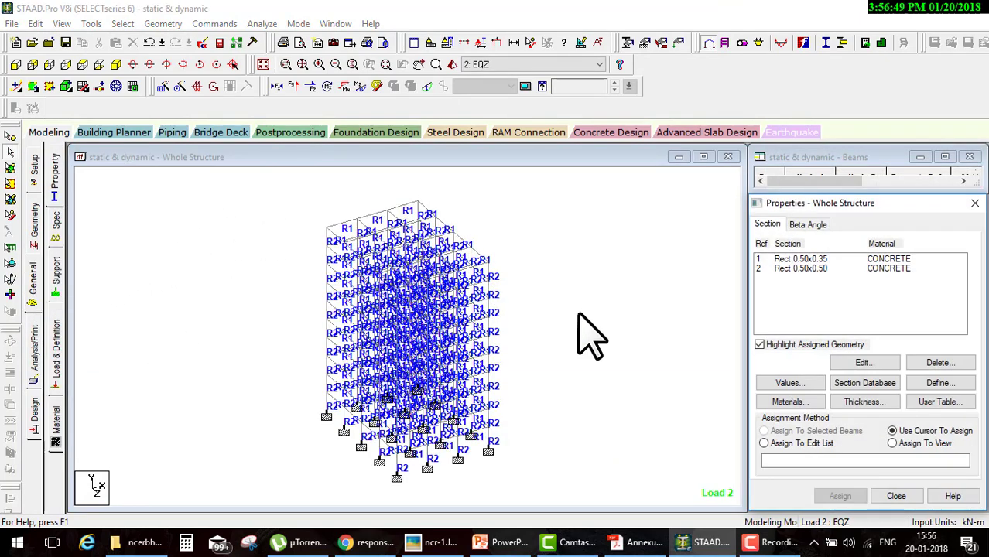
{"action": "left_click", "coordinate": [56, 352]}
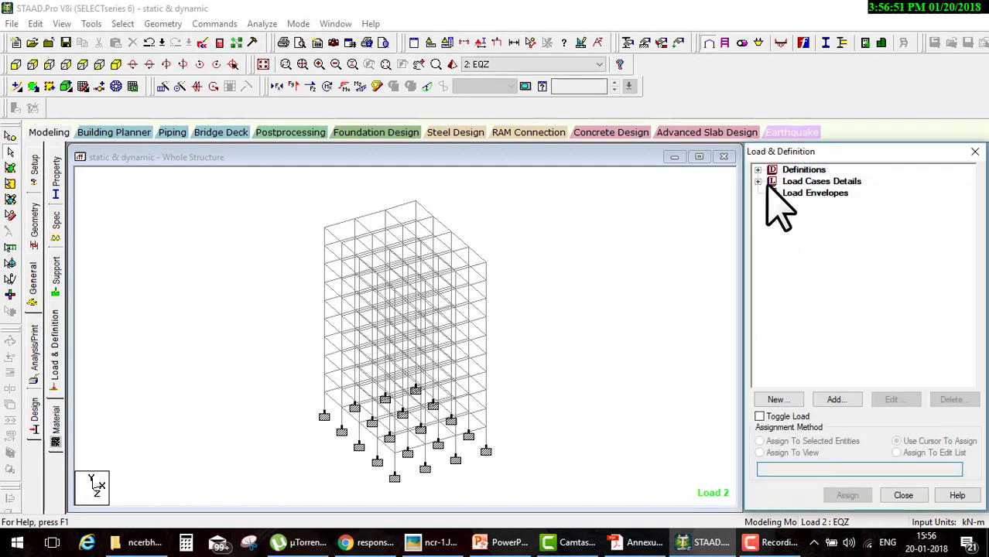
{"action": "left_click", "coordinate": [759, 181]}
{"action": "left_click", "coordinate": [810, 182]}
Add seismic load case 5 titled dx and load case 6 titled dz.
{"action": "left_click", "coordinate": [836, 399]}
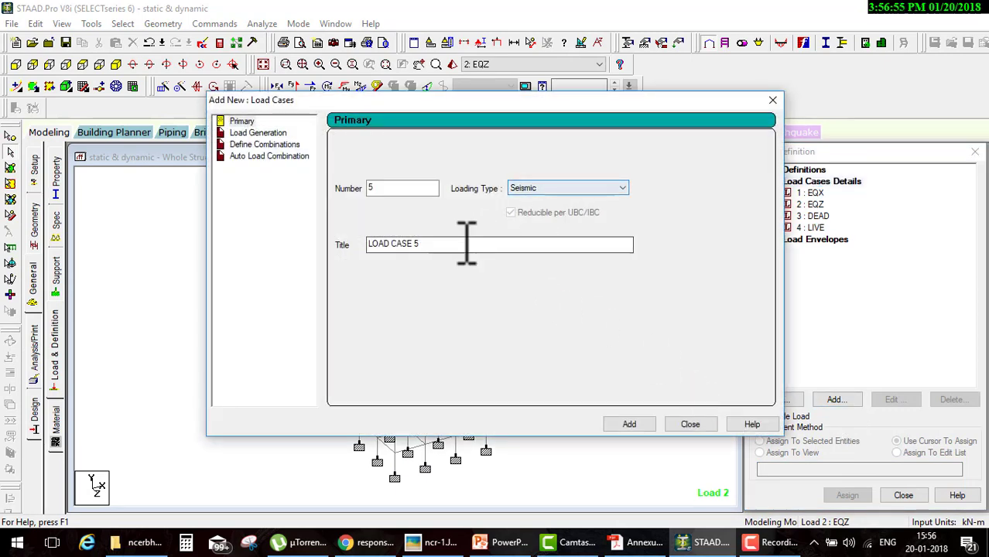
{"action": "left_click_drag", "start_coordinate": [466, 244], "coordinate": [190, 254]}
{"action": "type", "text": "dx"}
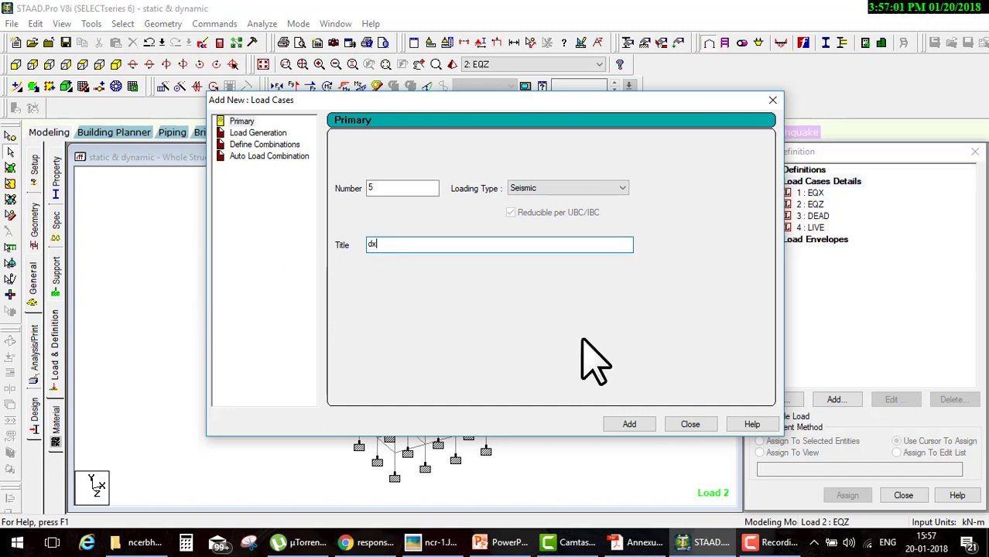
{"action": "left_click", "coordinate": [630, 424]}
{"action": "left_click", "coordinate": [541, 308]}
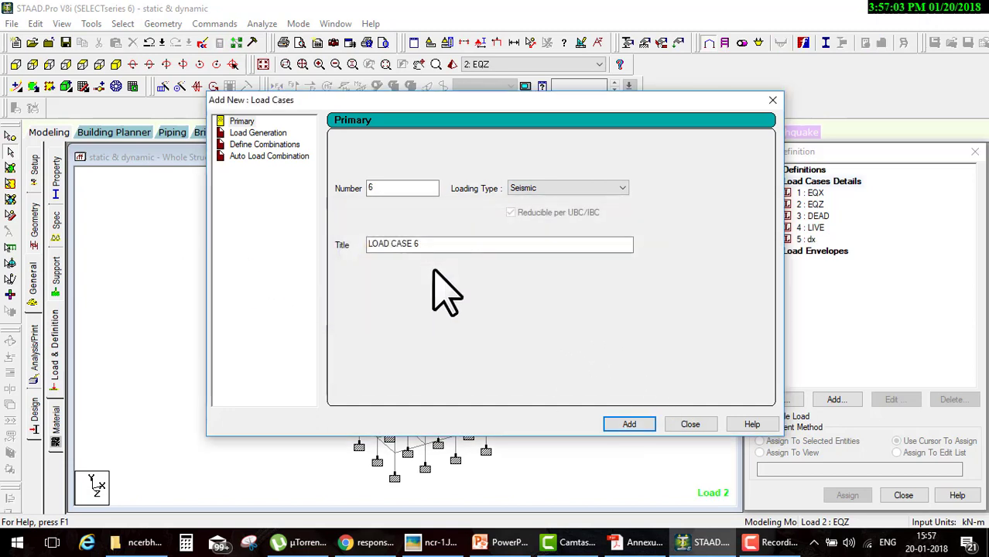
{"action": "left_click_drag", "start_coordinate": [456, 249], "coordinate": [260, 228]}
{"action": "type", "text": "d"}
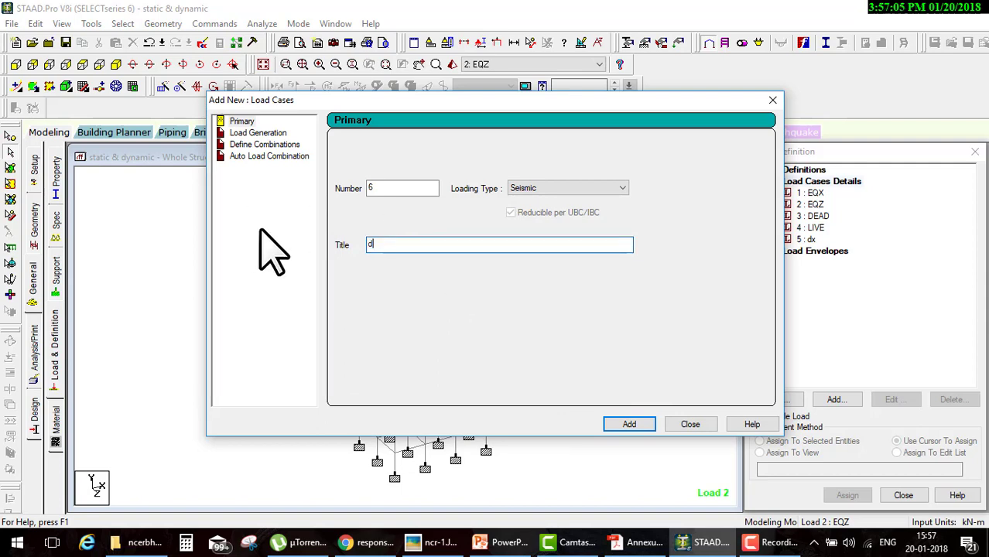
{"action": "type", "text": "z"}
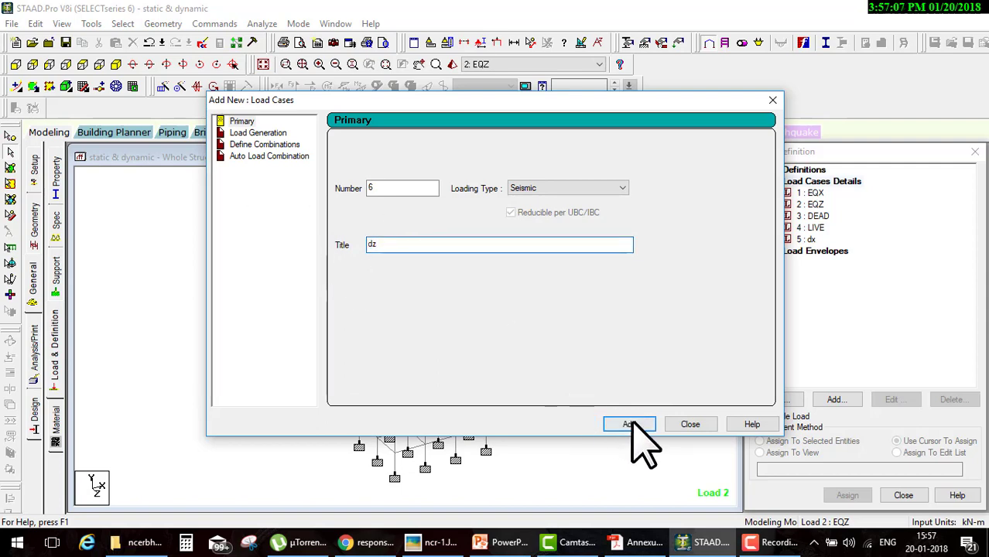
{"action": "left_click", "coordinate": [630, 424]}
{"action": "left_click", "coordinate": [691, 425]}
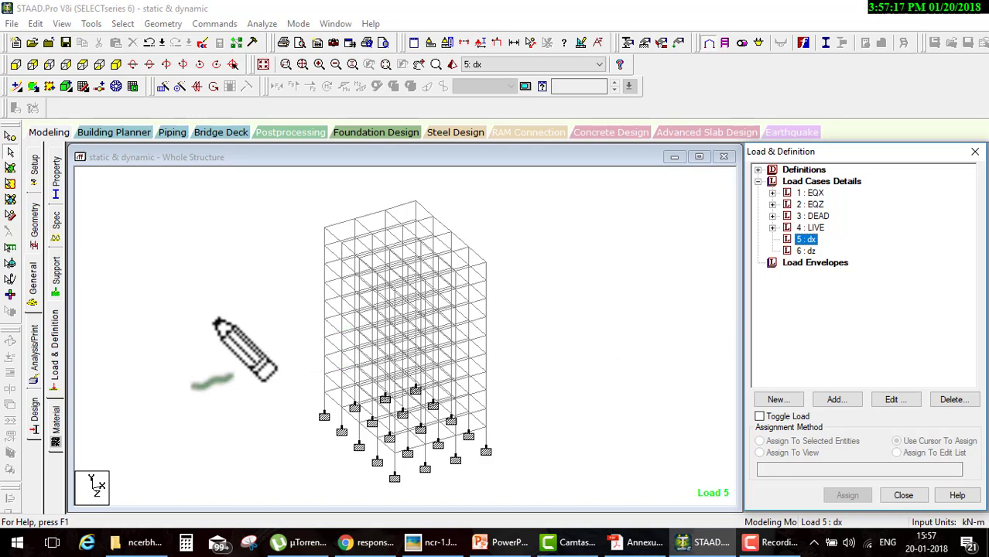
Open the input file in the STAAD Editor, raising the modified-structure save warning.
{"action": "left_click_drag", "start_coordinate": [184, 342], "coordinate": [274, 276]}
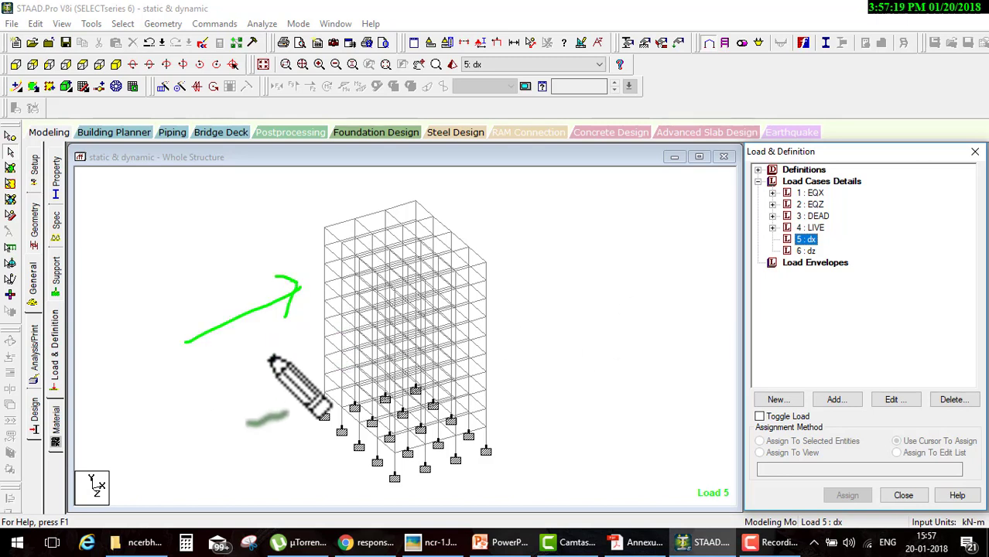
{"action": "left_click_drag", "start_coordinate": [233, 378], "coordinate": [379, 306]}
{"action": "mouse_move", "coordinate": [263, 438]}
{"action": "left_mouse_down"}
{"action": "mouse_move", "coordinate": [393, 353]}
{"action": "mouse_move", "coordinate": [424, 368]}
{"action": "left_mouse_up"}
{"action": "left_click_drag", "start_coordinate": [323, 454], "coordinate": [403, 385]}
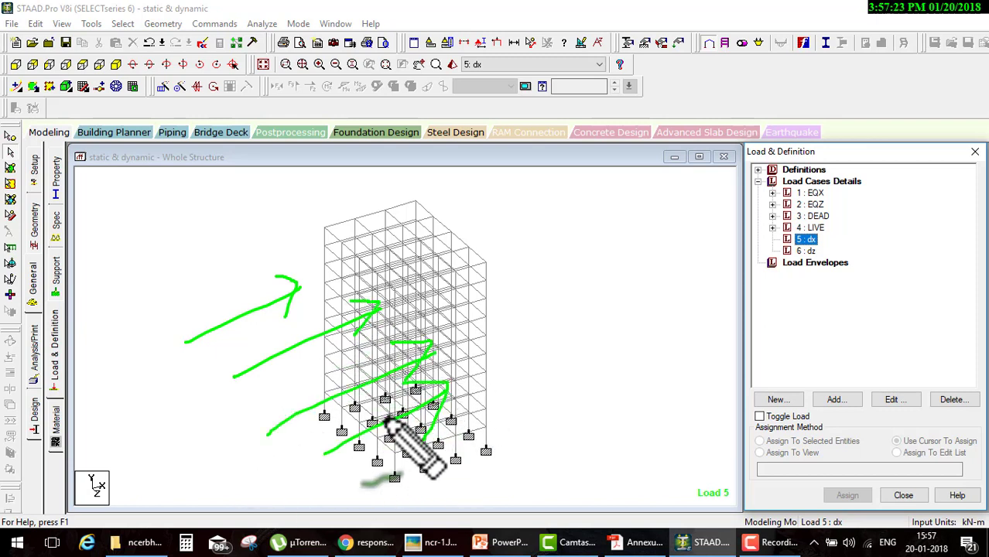
{"action": "mouse_move", "coordinate": [321, 422]}
{"action": "left_mouse_down"}
{"action": "mouse_move", "coordinate": [420, 331]}
{"action": "mouse_move", "coordinate": [409, 343]}
{"action": "left_mouse_up"}
{"action": "left_click_drag", "start_coordinate": [232, 360], "coordinate": [352, 288]}
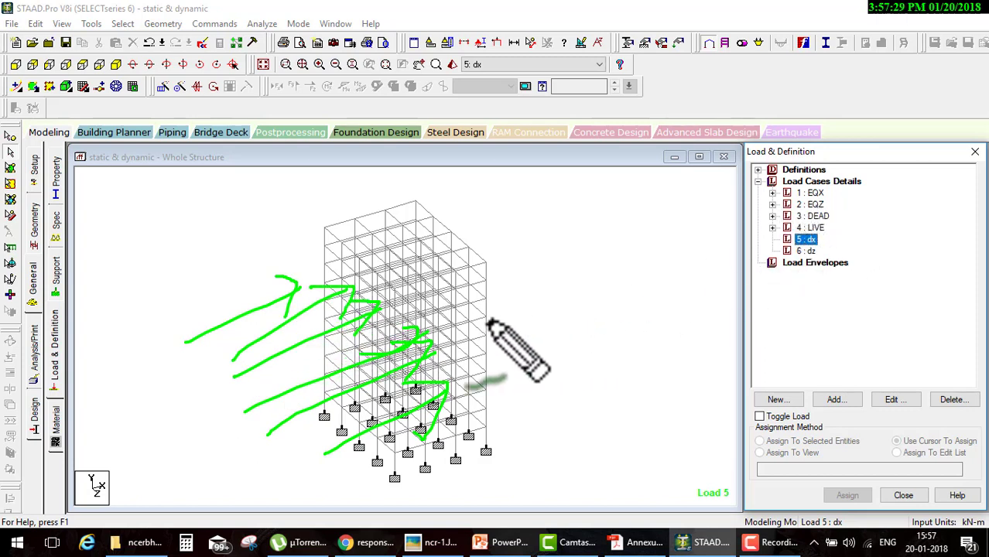
{"action": "left_click_drag", "start_coordinate": [529, 277], "coordinate": [553, 301]}
{"action": "left_click_drag", "start_coordinate": [588, 263], "coordinate": [604, 292]}
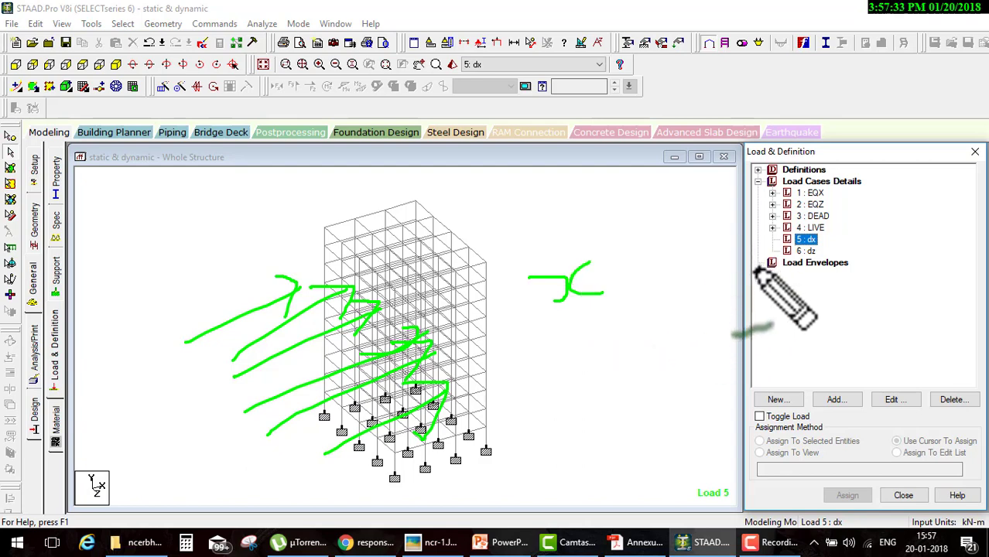
{"action": "left_click", "coordinate": [200, 42]}
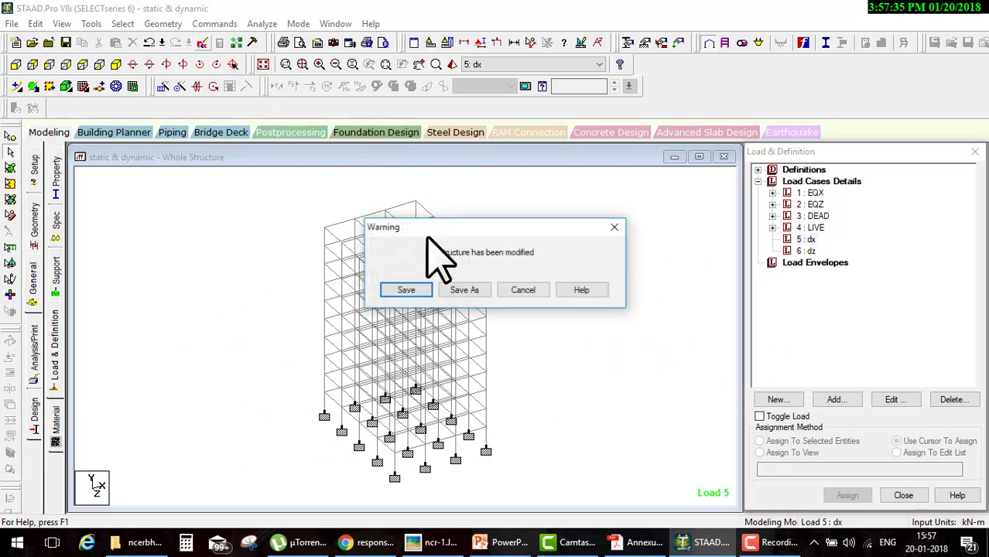
Save the structure, then copy the dead load's SELFWEIGHT and FLOAD lines under load case dx.
{"action": "left_click", "coordinate": [409, 290]}
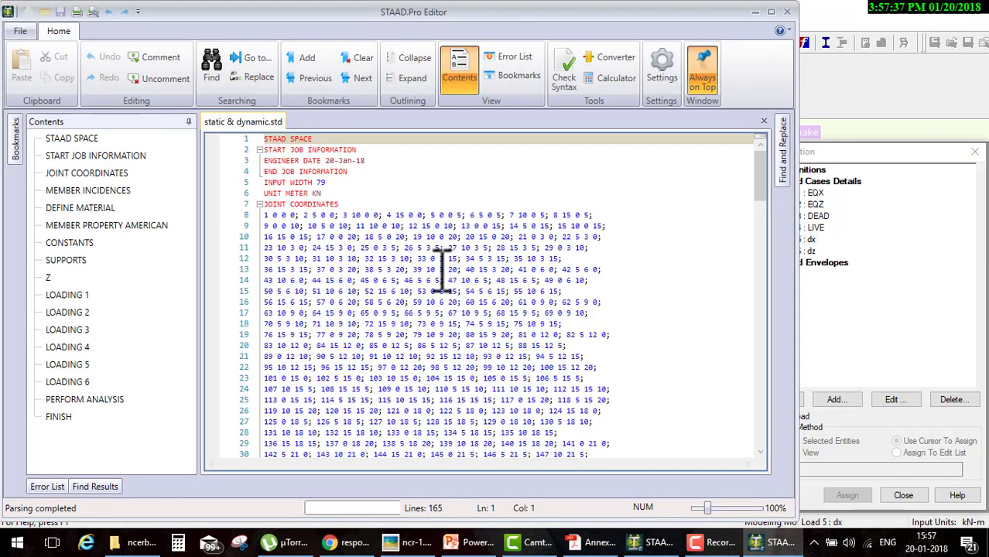
{"action": "scroll", "coordinate": [464, 271], "scroll_direction": "down", "scroll_amount": 20}
{"action": "scroll", "coordinate": [504, 279], "scroll_direction": "down", "scroll_amount": 10}
{"action": "scroll", "coordinate": [504, 279], "scroll_direction": "down", "scroll_amount": 10}
{"action": "scroll", "coordinate": [504, 278], "scroll_direction": "down", "scroll_amount": 1}
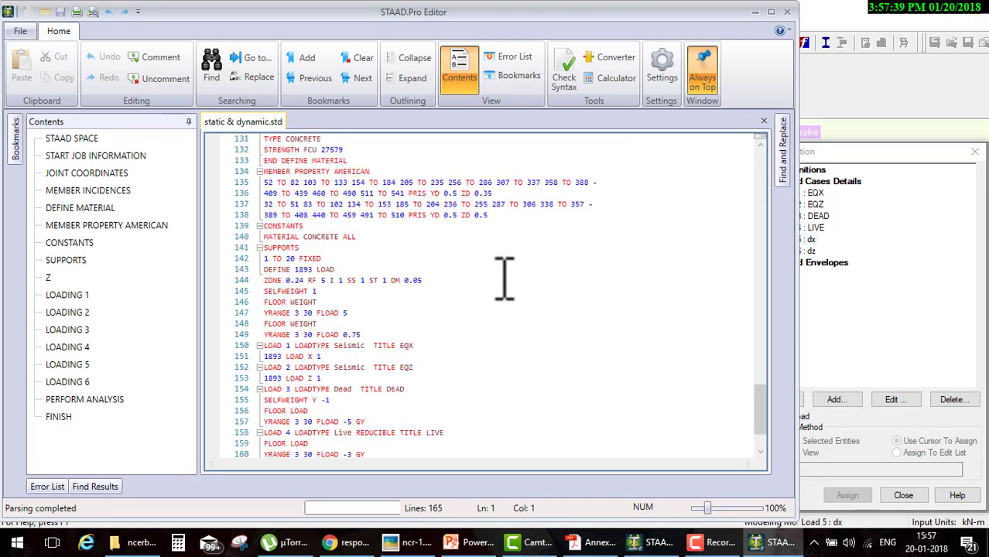
{"action": "scroll", "coordinate": [504, 278], "scroll_direction": "down", "scroll_amount": 2}
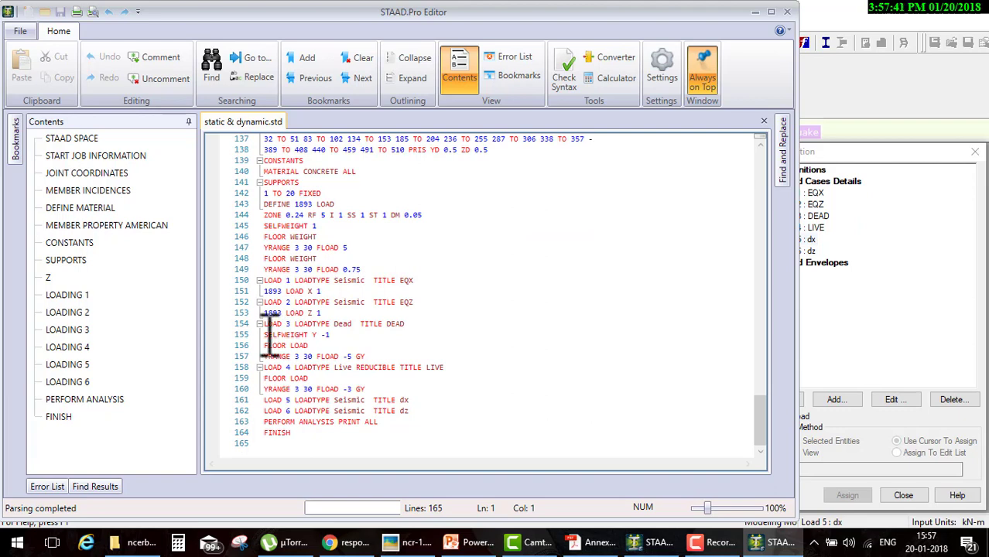
{"action": "left_click_drag", "start_coordinate": [268, 335], "coordinate": [358, 356]}
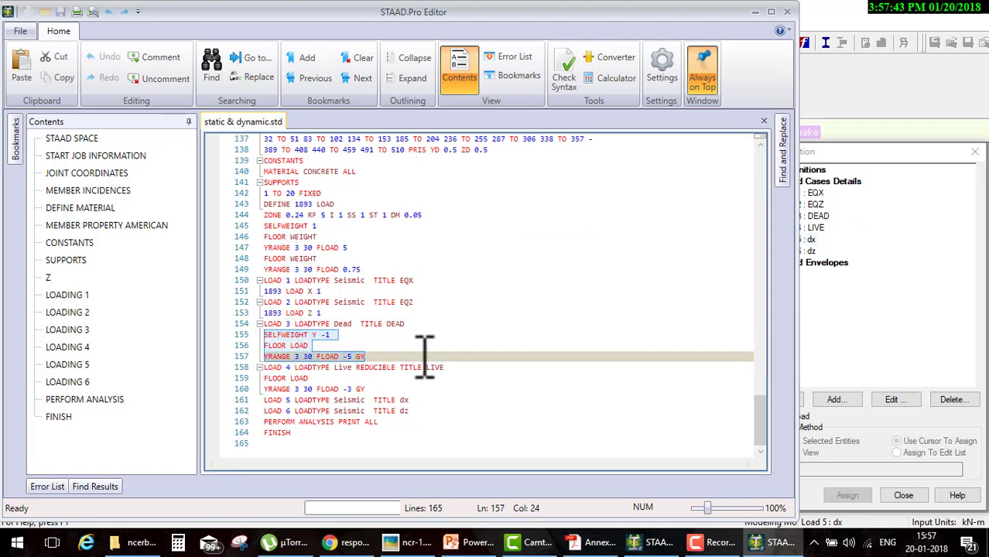
{"action": "left_click", "coordinate": [425, 400]}
{"action": "key", "text": "Return"}
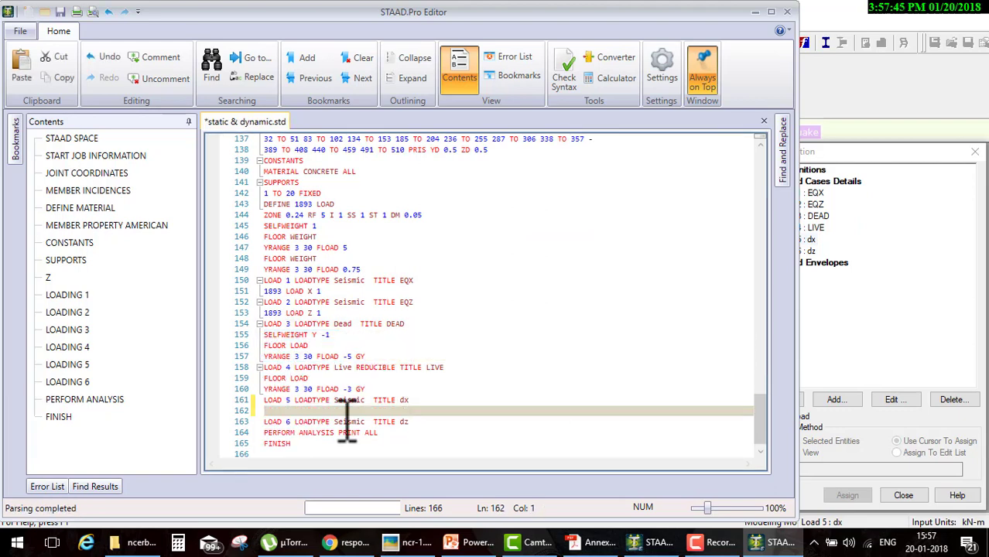
{"action": "type", "text": "SELFWEIGHT Y -1 FLOOR LOAD YRANGE 3 30 FLOAD -5 GY"}
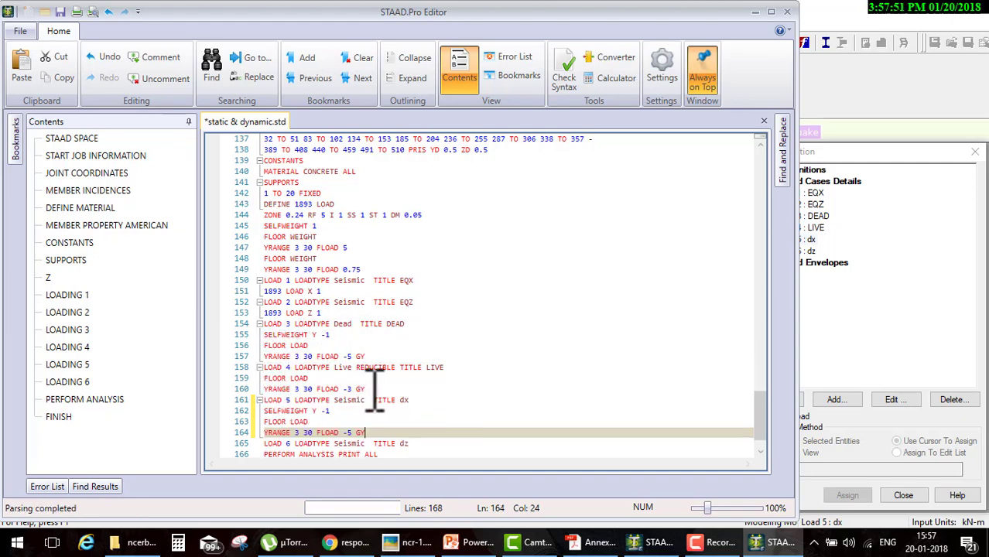
Copy the live case's FLOAD -3 GY lines and paste them below load 5's floor load.
{"action": "left_click_drag", "start_coordinate": [375, 395], "coordinate": [279, 379]}
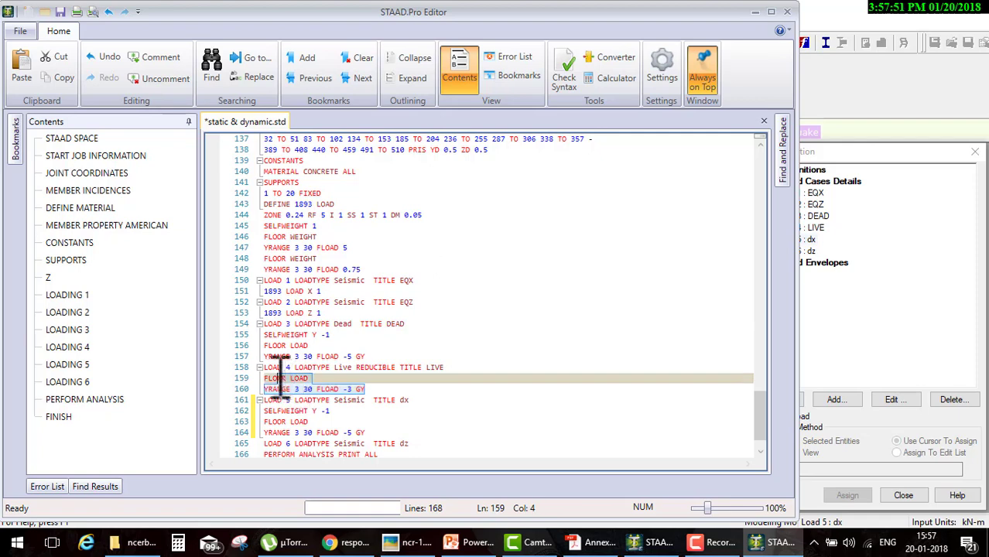
{"action": "left_click", "coordinate": [384, 432]}
{"action": "key", "text": "Return"}
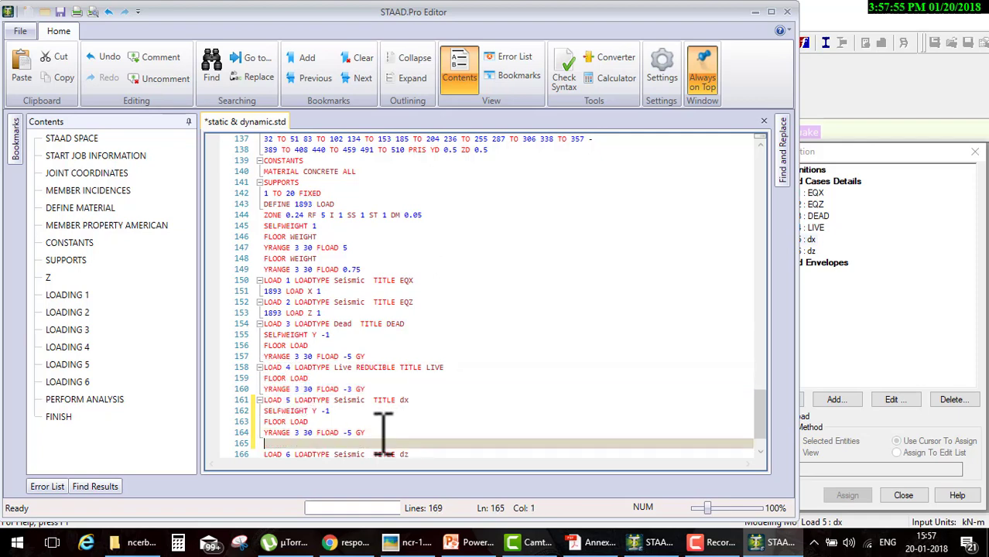
{"action": "type", "text": "FLOOR LOAD YRANGE 3 30 FLOAD -3 GY"}
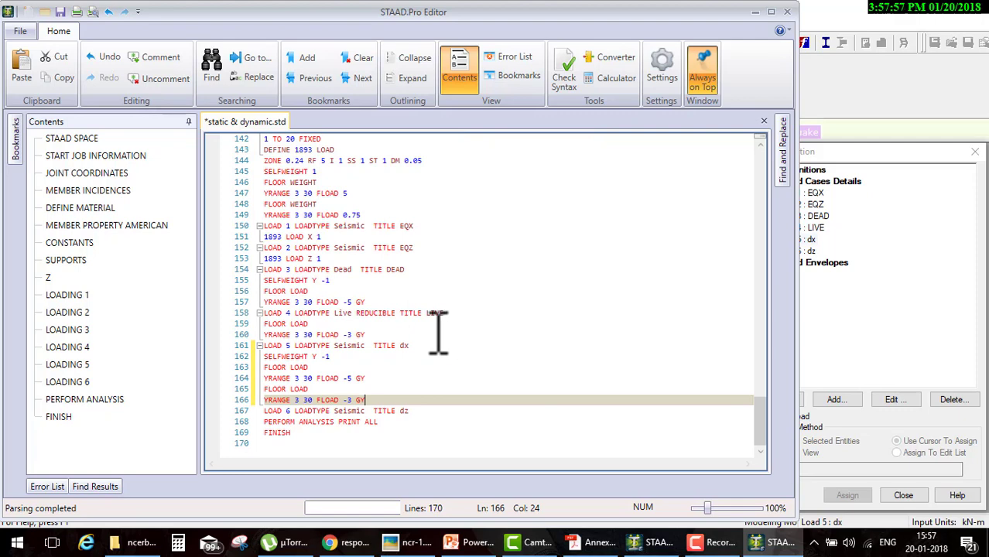
Add blank lines under the LOAD 5 header and after the dx load lines.
{"action": "left_click", "coordinate": [432, 336]}
{"action": "key", "text": "Down"}
{"action": "key", "text": "End"}
{"action": "key", "text": "Return"}
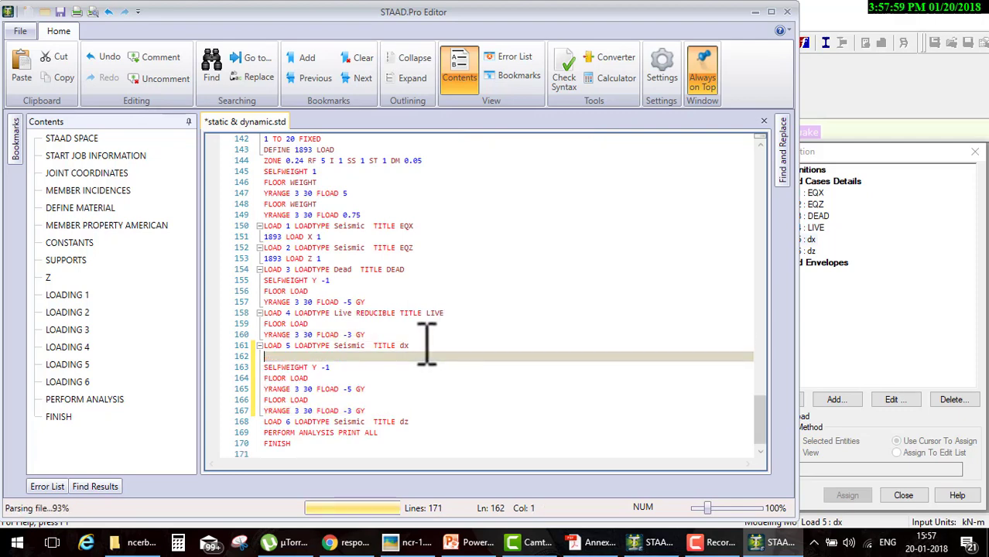
{"action": "left_click", "coordinate": [422, 410]}
{"action": "key", "text": "Return"}
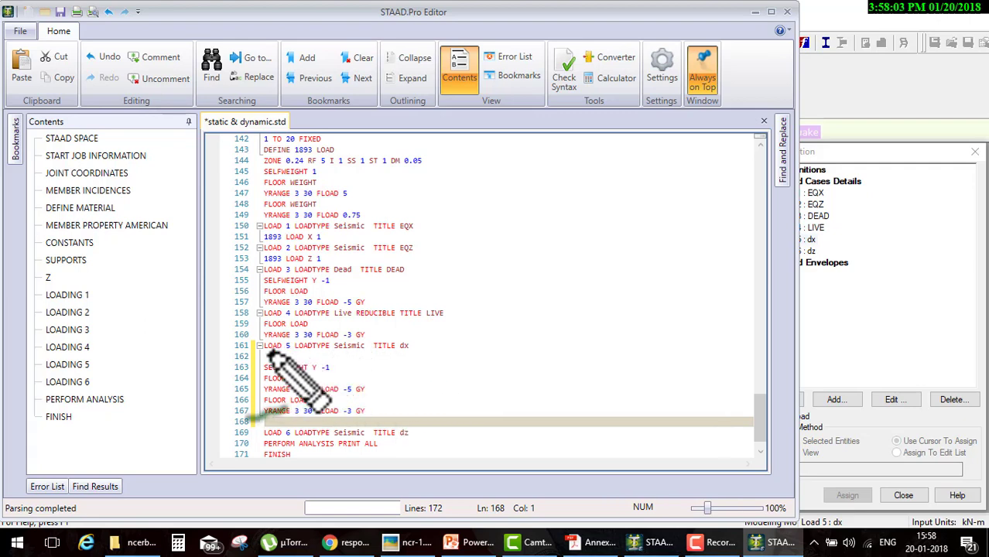
{"action": "mouse_move", "coordinate": [260, 354]}
{"action": "left_mouse_down"}
{"action": "mouse_move", "coordinate": [411, 353]}
{"action": "mouse_move", "coordinate": [384, 360]}
{"action": "mouse_move", "coordinate": [388, 415]}
{"action": "mouse_move", "coordinate": [365, 420]}
{"action": "left_mouse_up"}
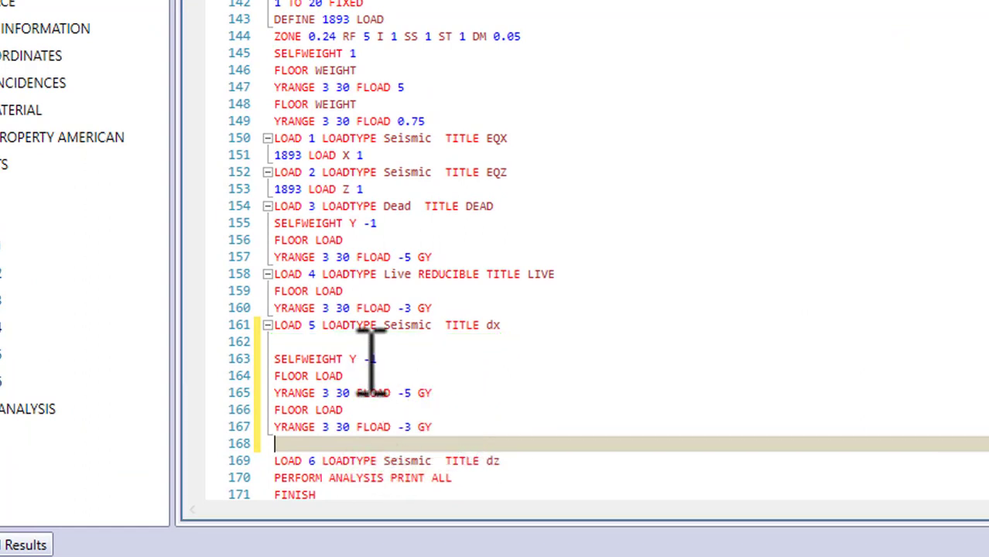
Edit LOAD 5 dx to SELFWEIGHT x 1 with FLOAD 5 and FLOAD 3 acting in Gx.
{"action": "left_click", "coordinate": [364, 359]}
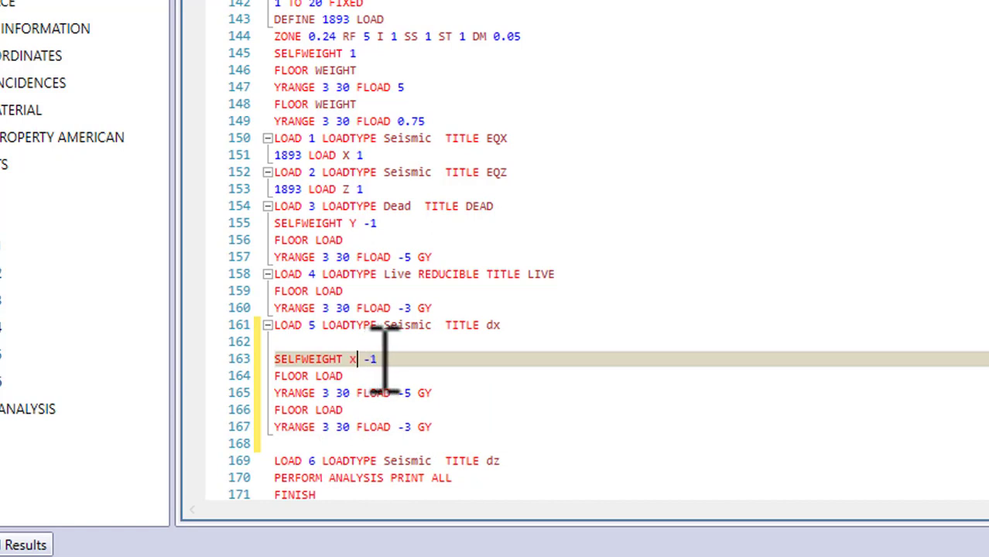
{"action": "left_click", "coordinate": [410, 393]}
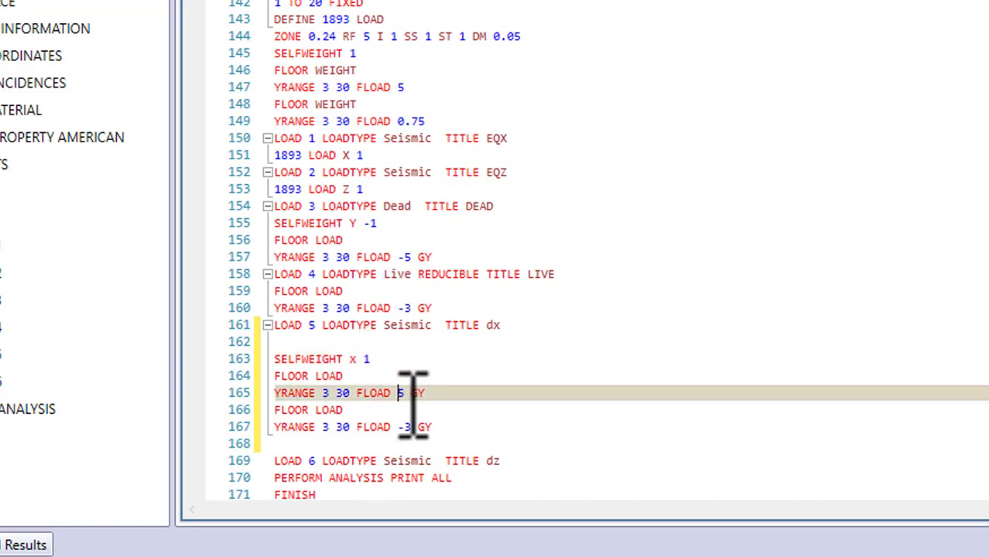
{"action": "left_click", "coordinate": [408, 427]}
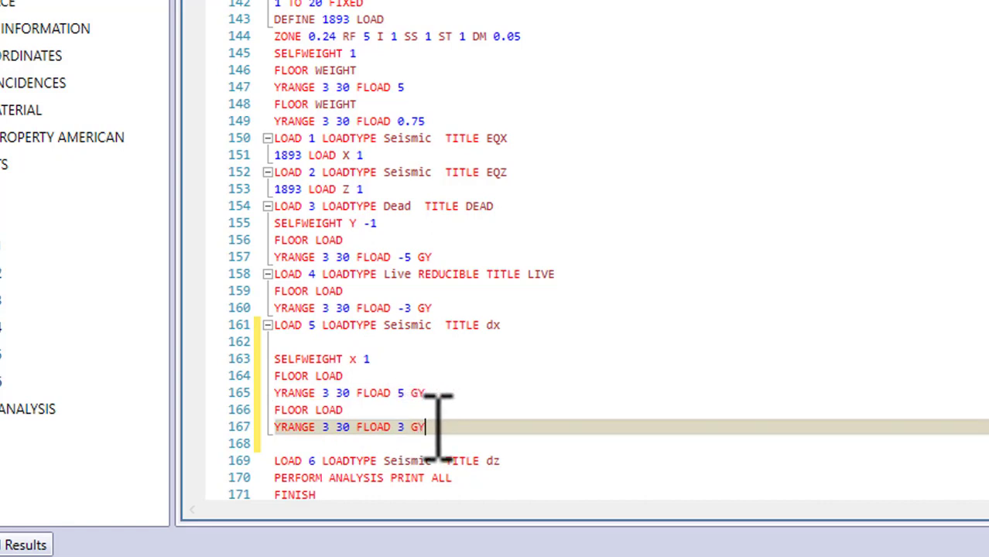
{"action": "left_click", "coordinate": [435, 389]}
{"action": "type", "text": "x"}
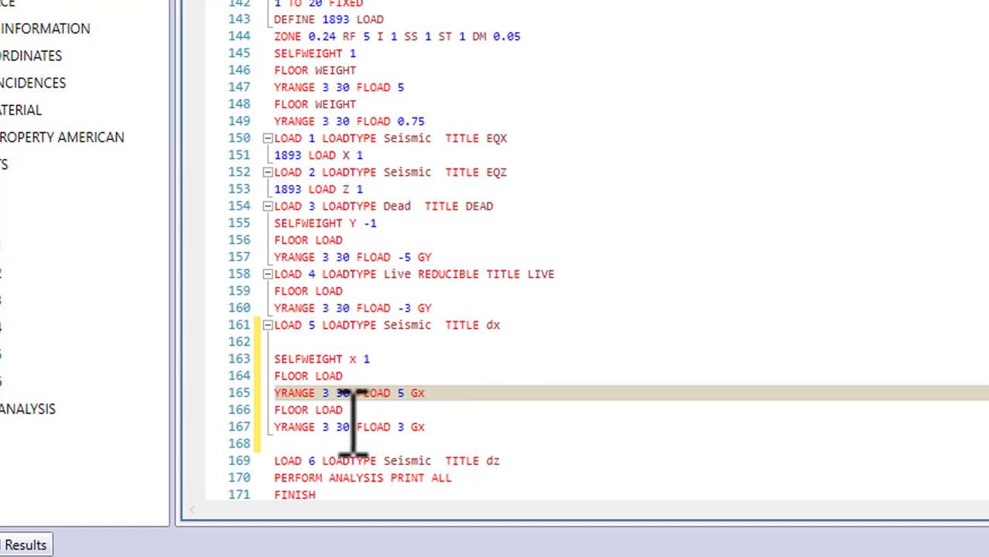
Copy LOAD 5's selfweight and floor load lines under the LOAD 6 header.
{"action": "left_click_drag", "start_coordinate": [462, 434], "coordinate": [292, 363]}
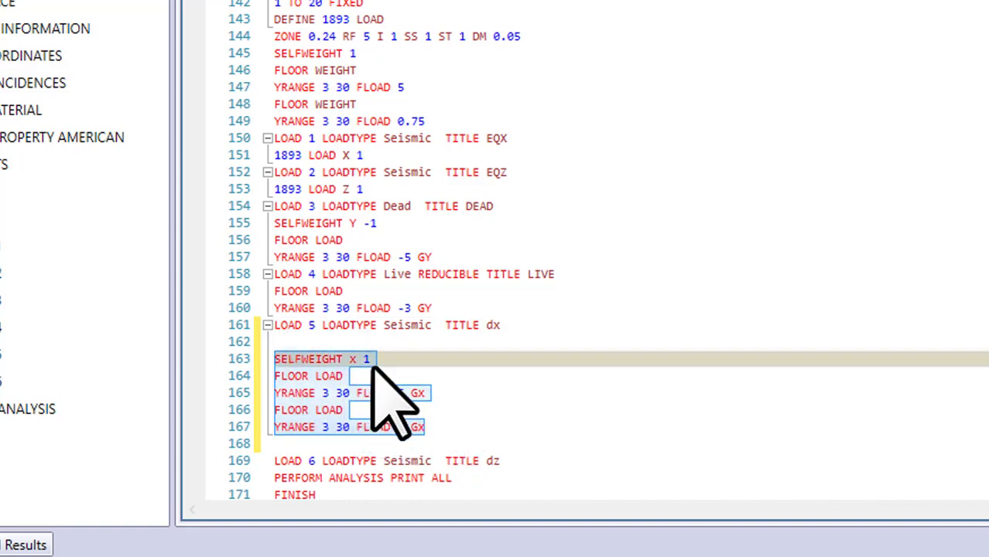
{"action": "scroll", "coordinate": [501, 356], "scroll_direction": "down", "scroll_amount": 1}
{"action": "left_click", "coordinate": [517, 426]}
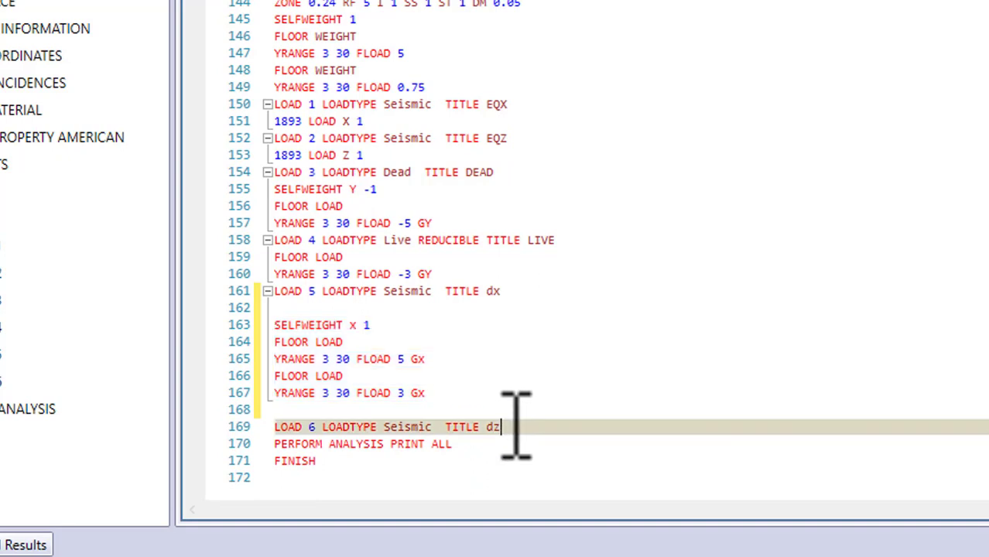
{"action": "key", "text": "Return"}
{"action": "key", "text": "Return"}
{"action": "key", "text": "Return"}
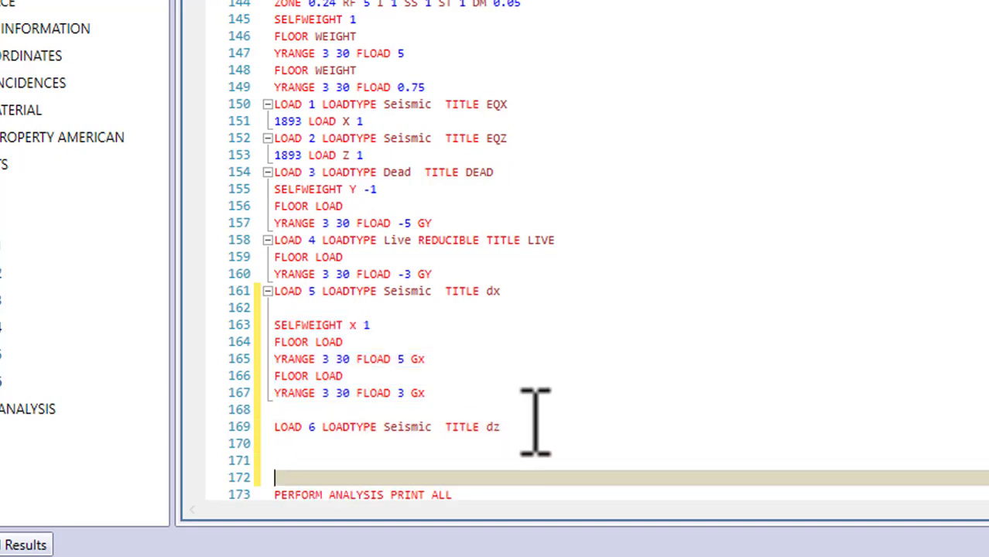
{"action": "left_click", "coordinate": [536, 422]}
{"action": "key", "text": "Return"}
{"action": "key", "text": "Return"}
{"action": "type", "text": "SELFWEIGHT x 1 FLOOR LOAD YRANGE 3 30 FLOAD 5 Gx FLOOR LOAD YRANGE 3 30 FLOAD 3 Gx"}
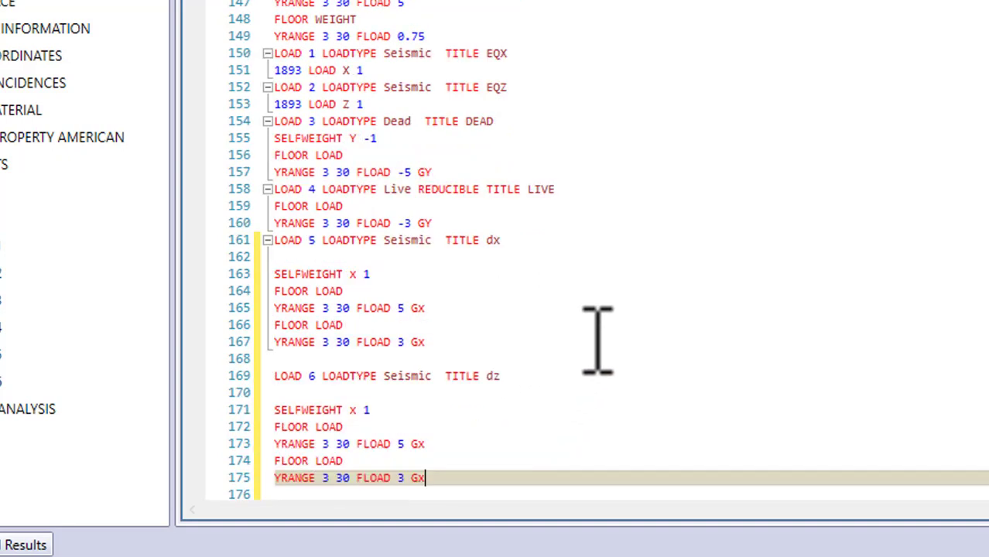
Change LOAD 6's directions to SELFWEIGHT z 1 and FLOAD 5/3 Gz.
{"action": "left_click", "coordinate": [357, 411]}
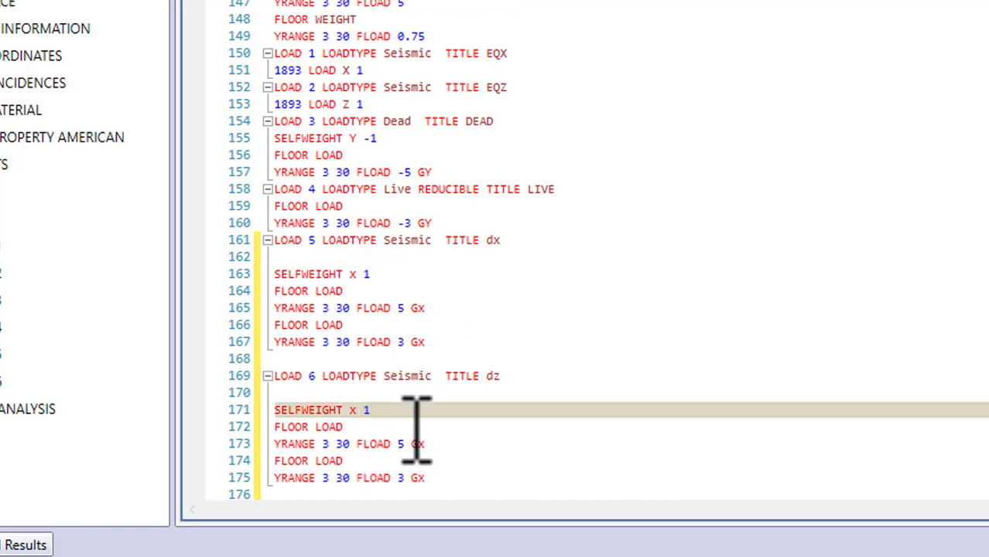
{"action": "type", "text": "z"}
{"action": "left_click", "coordinate": [419, 445]}
{"action": "type", "text": "z"}
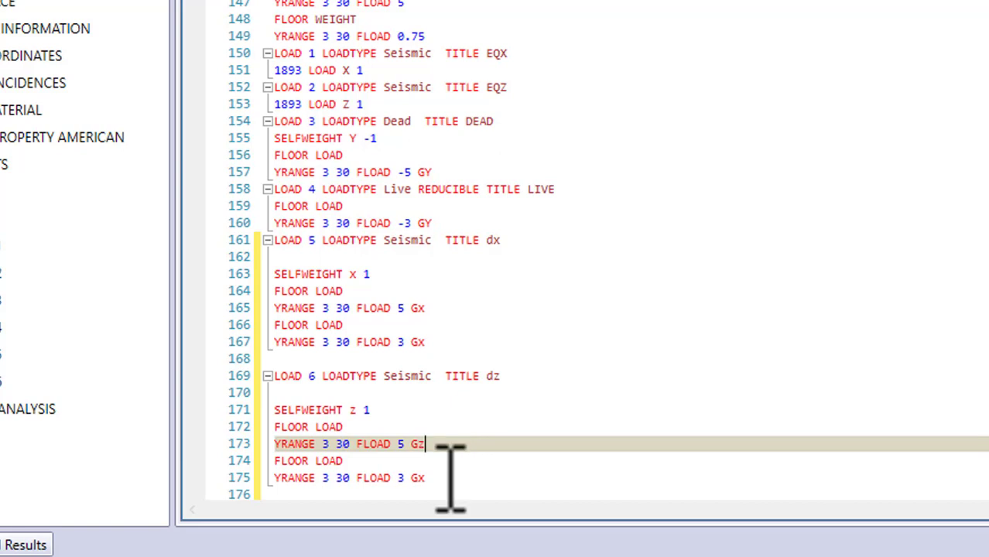
{"action": "left_click", "coordinate": [455, 479]}
{"action": "type", "text": "z"}
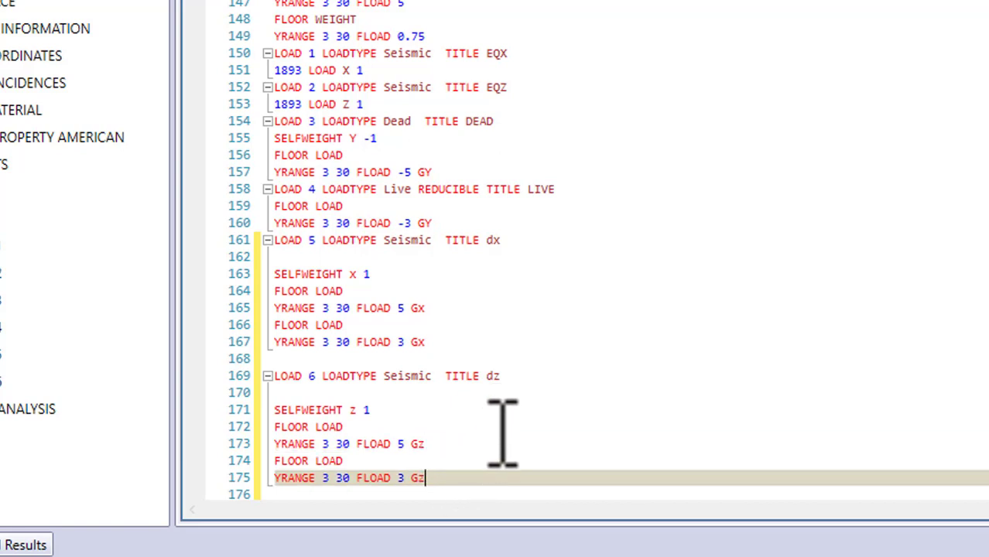
{"action": "scroll", "coordinate": [503, 434], "scroll_direction": "down", "scroll_amount": 2}
{"action": "mouse_move", "coordinate": [611, 319]}
{"action": "left_mouse_down"}
{"action": "mouse_move", "coordinate": [537, 250]}
{"action": "mouse_move", "coordinate": [435, 194]}
{"action": "mouse_move", "coordinate": [471, 195]}
{"action": "mouse_move", "coordinate": [416, 130]}
{"action": "left_mouse_up"}
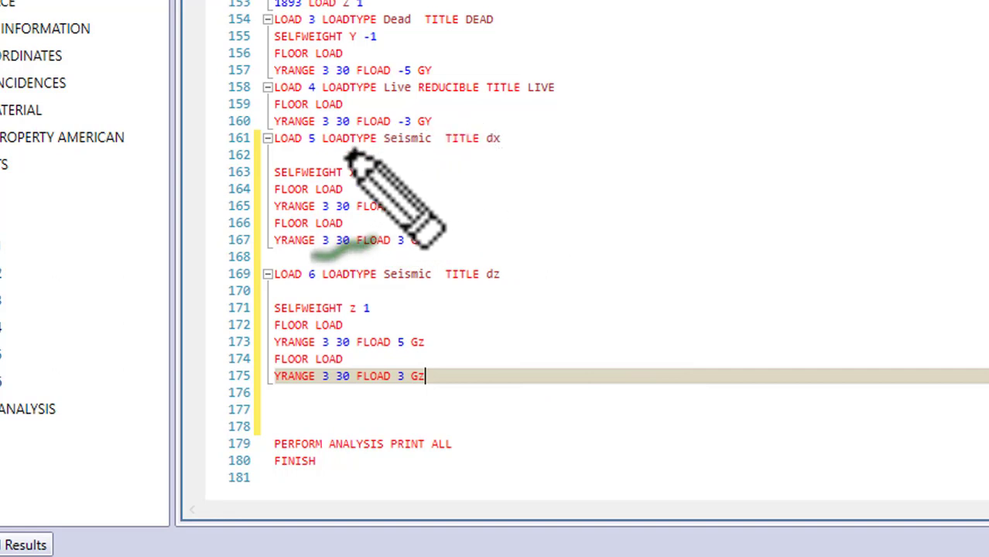
{"action": "left_click_drag", "start_coordinate": [275, 147], "coordinate": [499, 154]}
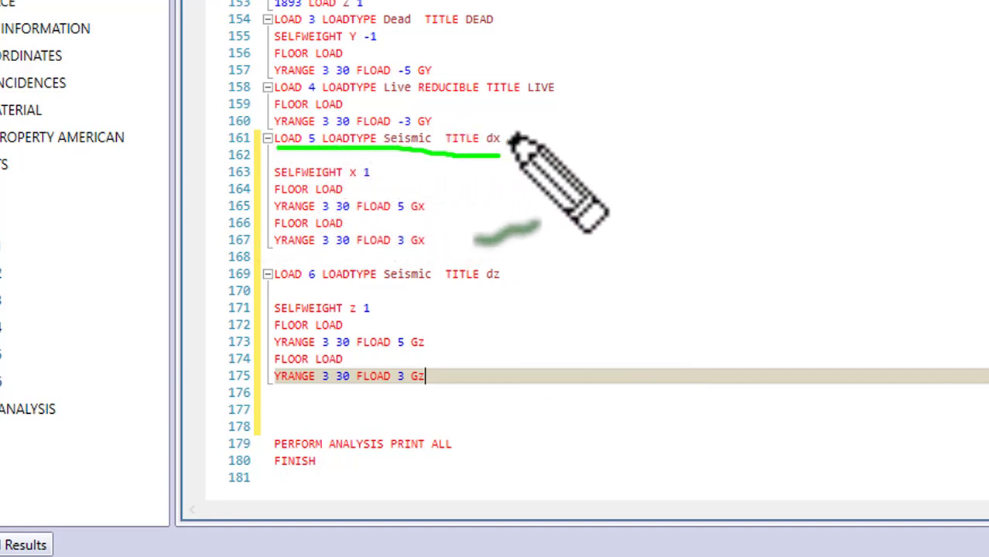
{"action": "mouse_move", "coordinate": [386, 167]}
{"action": "left_mouse_down"}
{"action": "mouse_move", "coordinate": [458, 185]}
{"action": "mouse_move", "coordinate": [441, 251]}
{"action": "left_mouse_up"}
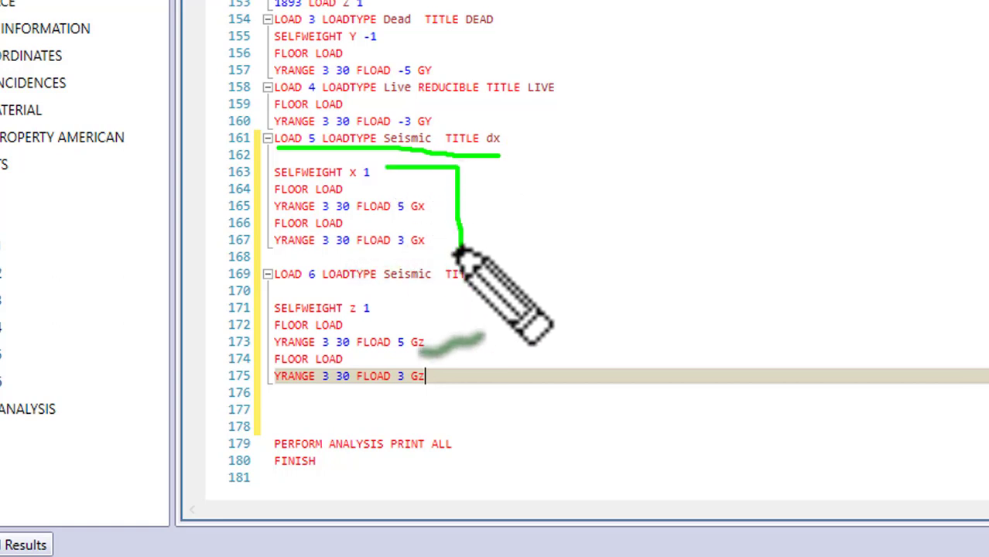
{"action": "left_click_drag", "start_coordinate": [352, 185], "coordinate": [370, 185]}
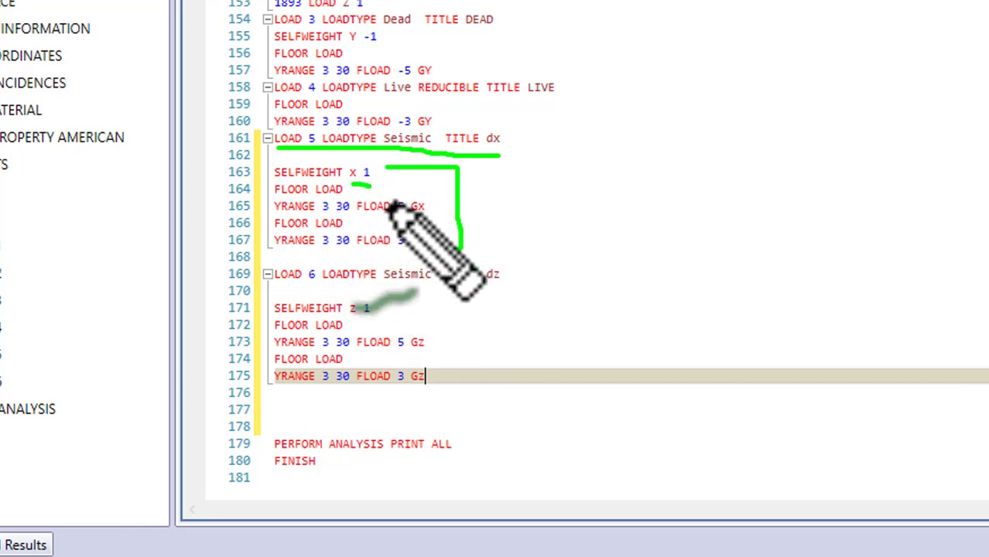
{"action": "left_click_drag", "start_coordinate": [406, 218], "coordinate": [431, 217]}
{"action": "left_click_drag", "start_coordinate": [406, 250], "coordinate": [444, 250]}
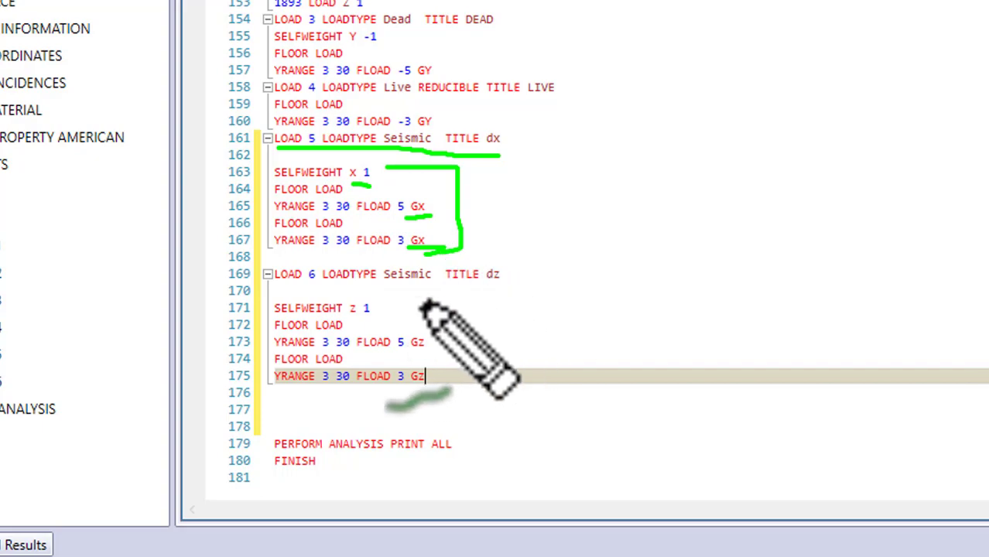
{"action": "mouse_move", "coordinate": [403, 303]}
{"action": "left_mouse_down"}
{"action": "mouse_move", "coordinate": [464, 386]}
{"action": "mouse_move", "coordinate": [422, 391]}
{"action": "left_mouse_up"}
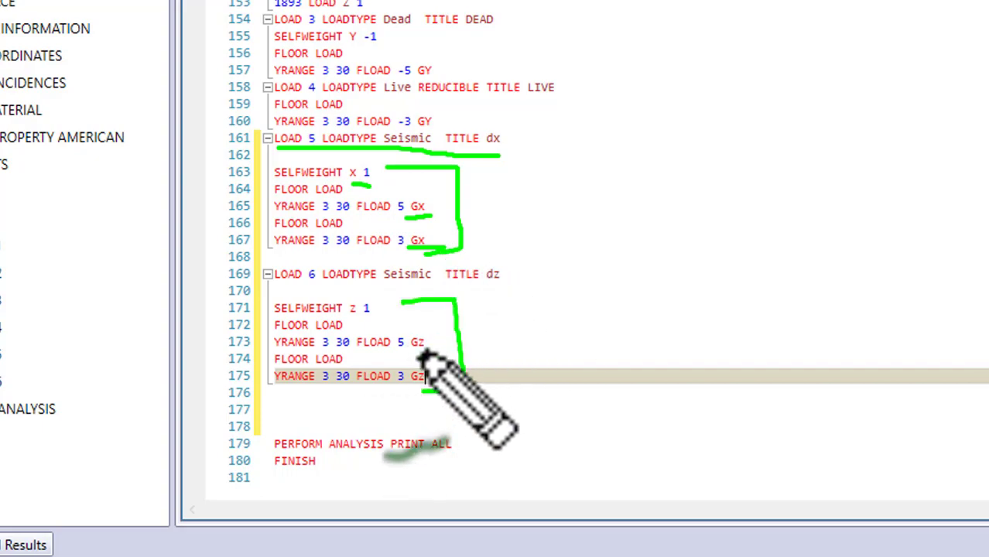
{"action": "left_click_drag", "start_coordinate": [408, 353], "coordinate": [433, 353]}
{"action": "left_click_drag", "start_coordinate": [362, 317], "coordinate": [381, 314]}
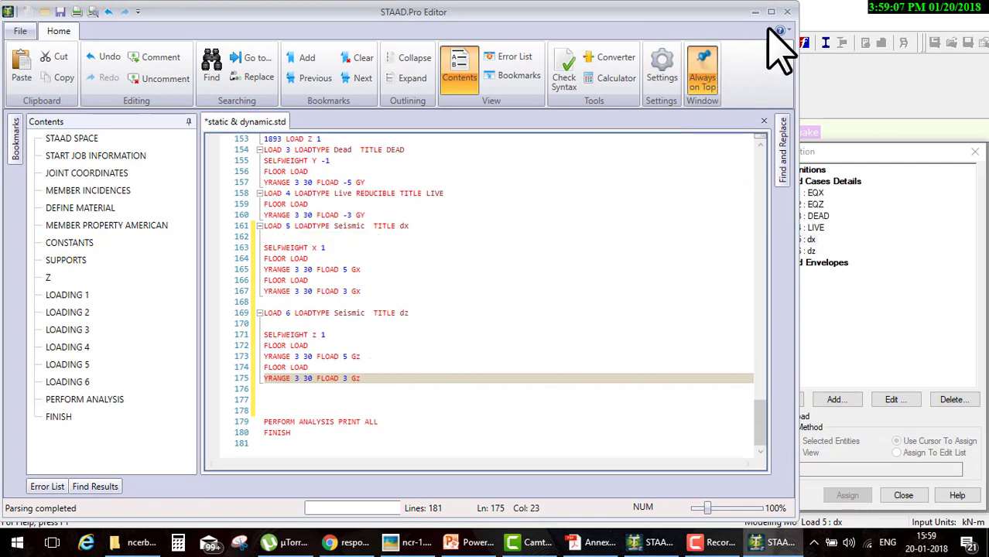
Close the editor saving static & dynamic.std, then open Response Spectrum load settings for load 5 DX.
{"action": "left_click", "coordinate": [787, 11]}
{"action": "left_click", "coordinate": [433, 325]}
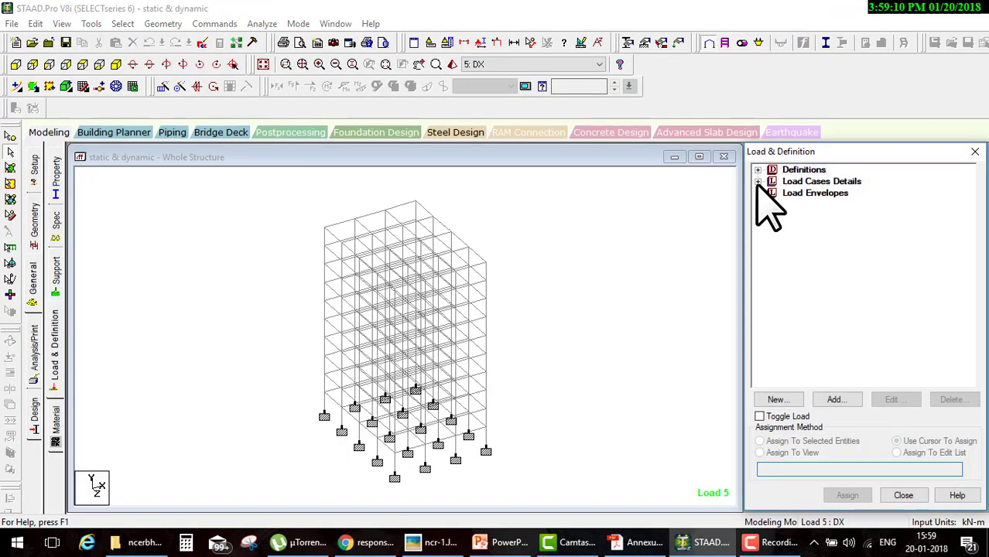
{"action": "left_click", "coordinate": [758, 181]}
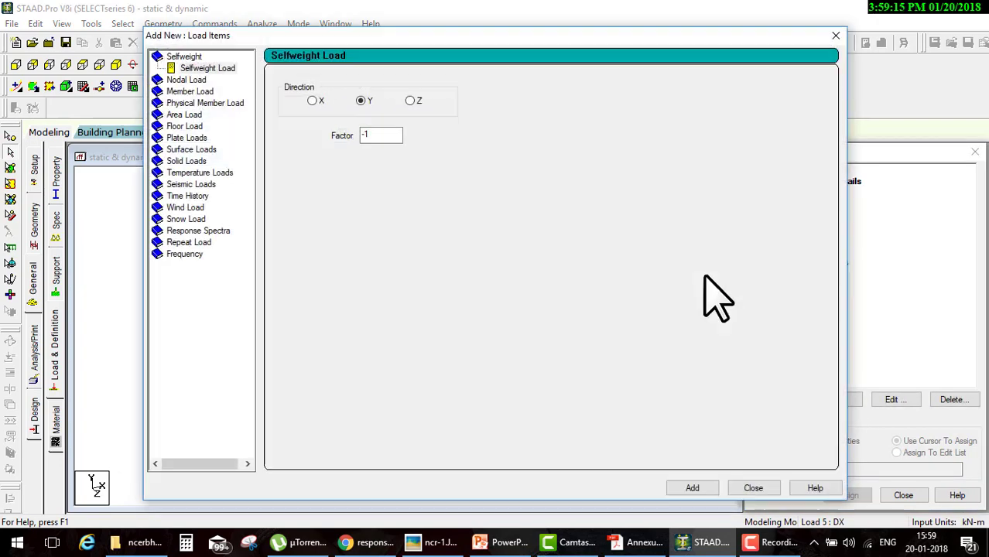
{"action": "left_click", "coordinate": [219, 232]}
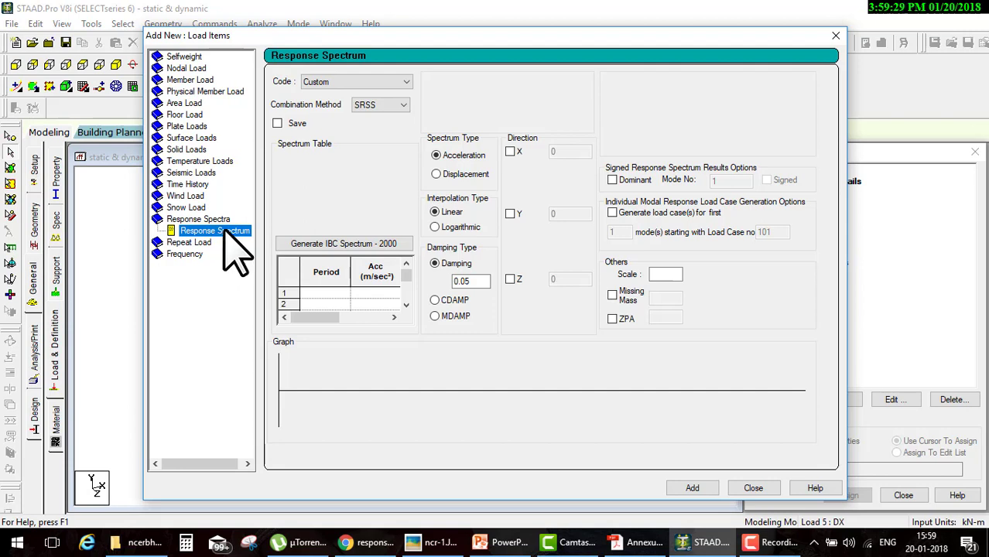
Choose code IS-1893, CQC combination and Soft Soil subsoil class, with a scale of 1.
{"action": "left_click_drag", "start_coordinate": [418, 80], "coordinate": [539, 72]}
{"action": "left_click_drag", "start_coordinate": [446, 160], "coordinate": [474, 154]}
{"action": "left_click", "coordinate": [405, 82]}
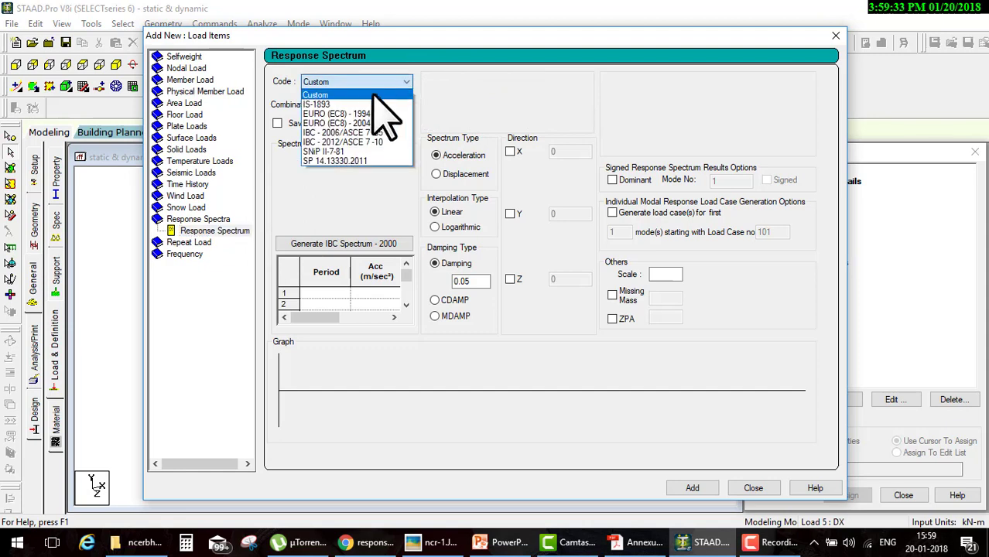
{"action": "left_click", "coordinate": [352, 104]}
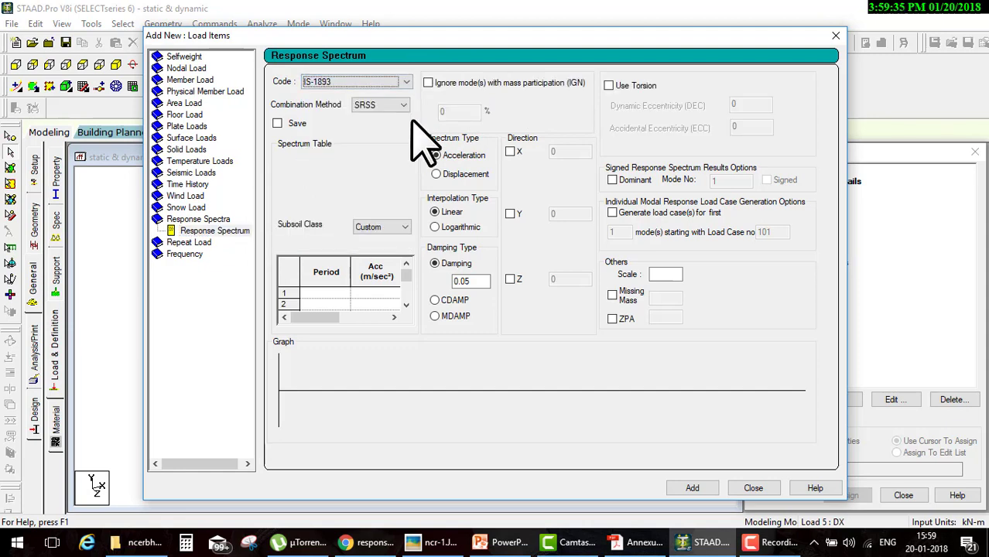
{"action": "left_click_drag", "start_coordinate": [427, 183], "coordinate": [464, 177]}
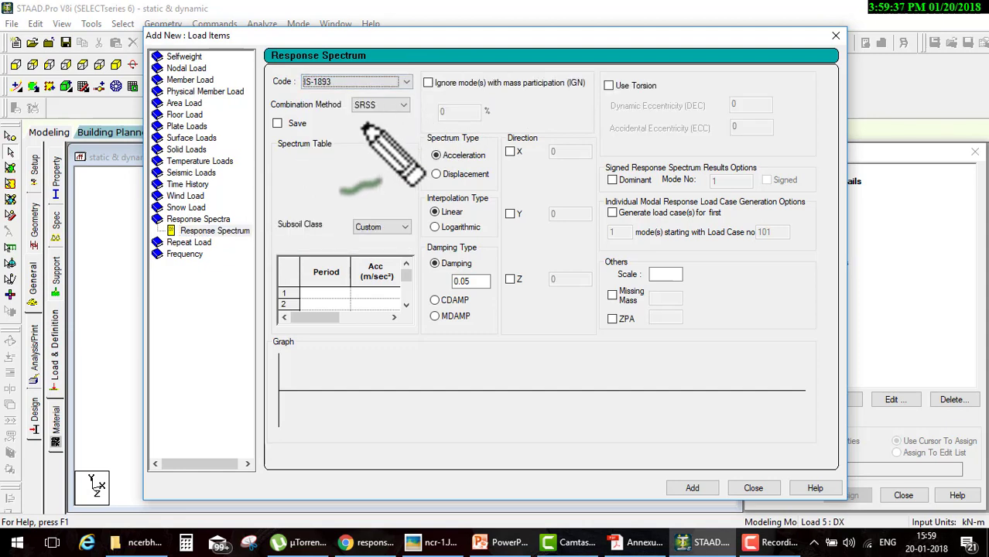
{"action": "left_click_drag", "start_coordinate": [362, 126], "coordinate": [456, 118]}
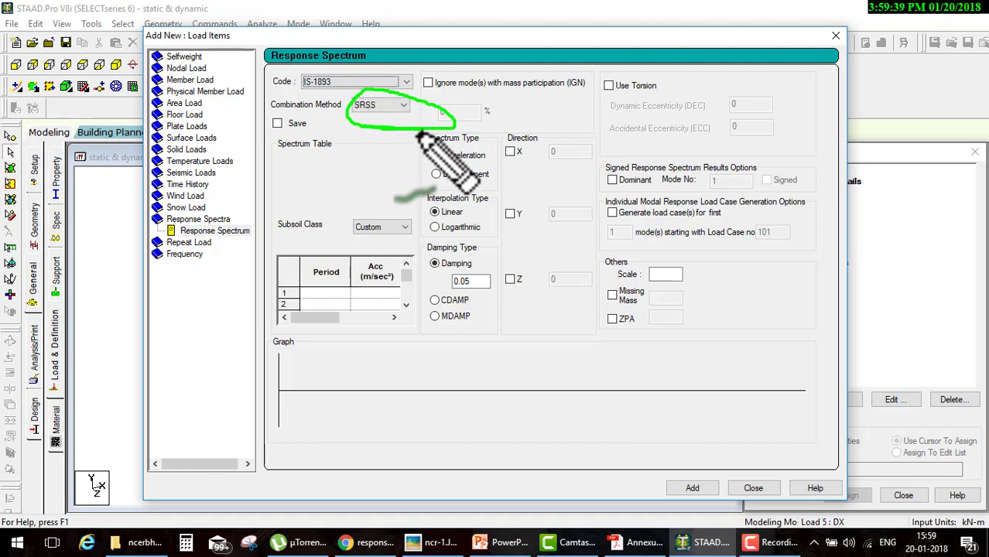
{"action": "left_click", "coordinate": [403, 104]}
{"action": "left_click", "coordinate": [380, 137]}
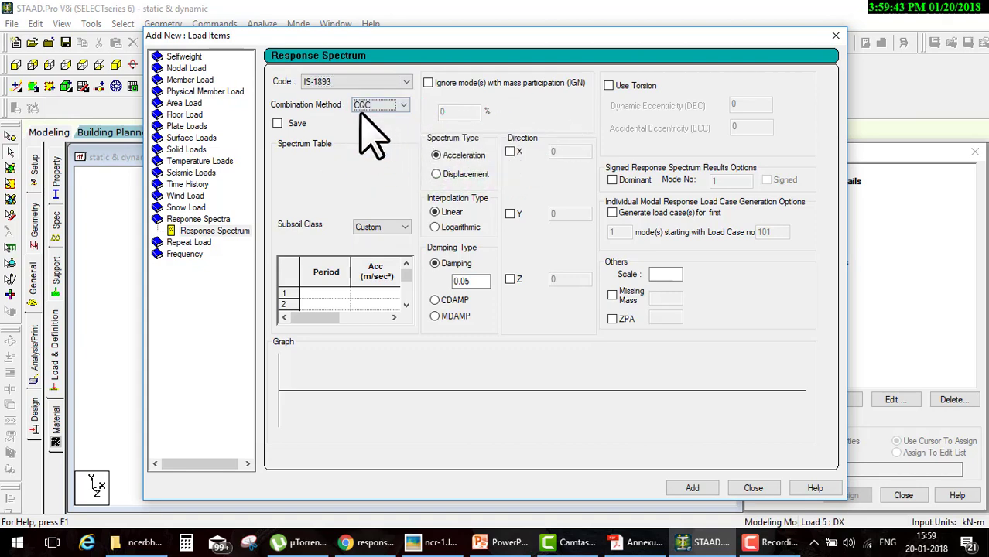
{"action": "left_click", "coordinate": [390, 246]}
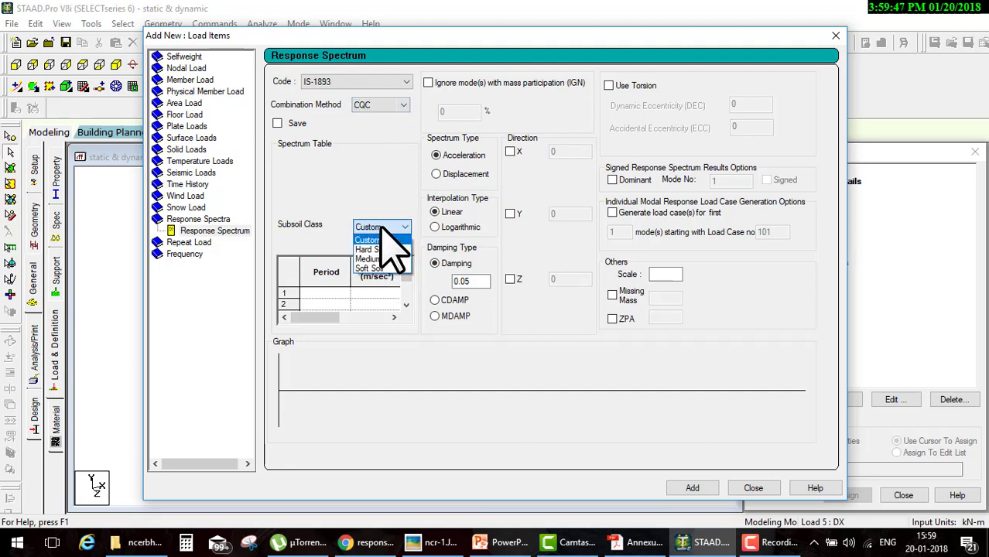
{"action": "left_click", "coordinate": [391, 269]}
{"action": "left_click", "coordinate": [674, 278]}
{"action": "type", "text": "1"}
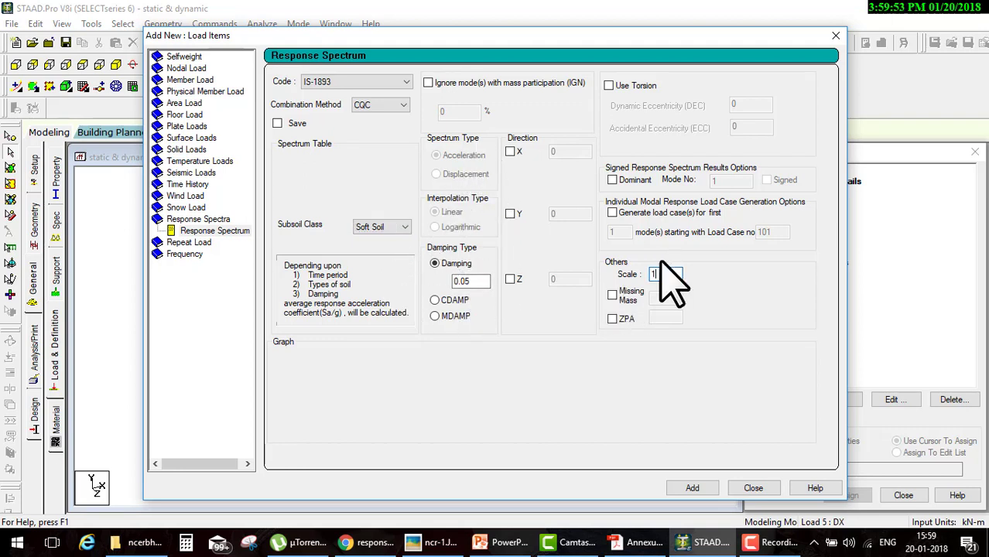
{"action": "left_click_drag", "start_coordinate": [267, 159], "coordinate": [305, 150]}
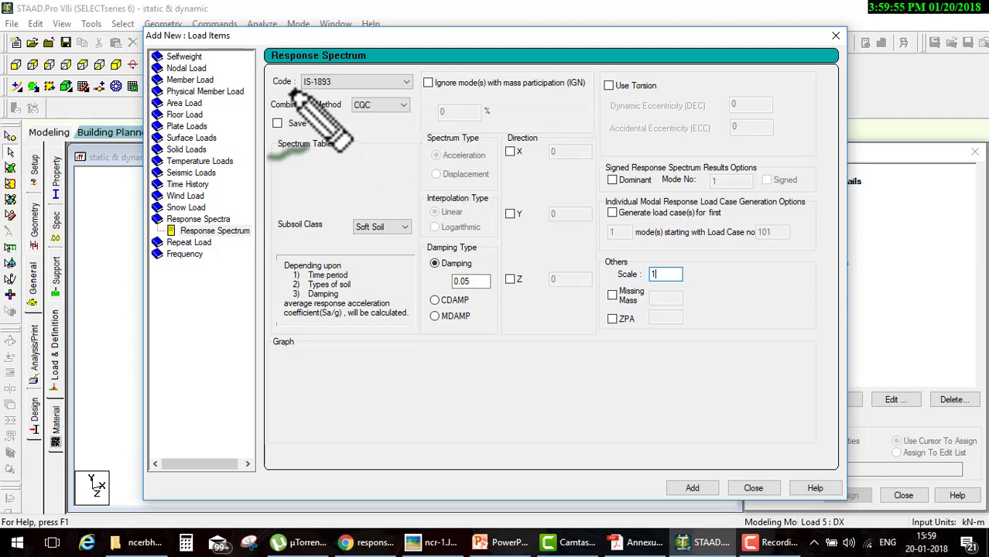
{"action": "left_click_drag", "start_coordinate": [298, 77], "coordinate": [294, 89]}
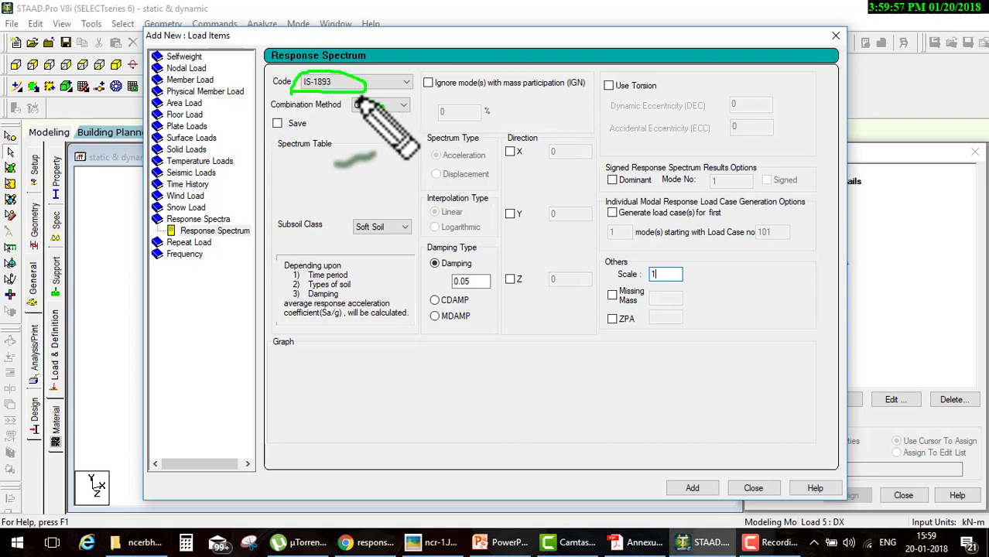
{"action": "left_click_drag", "start_coordinate": [391, 101], "coordinate": [353, 99]}
{"action": "left_click_drag", "start_coordinate": [383, 207], "coordinate": [364, 212]}
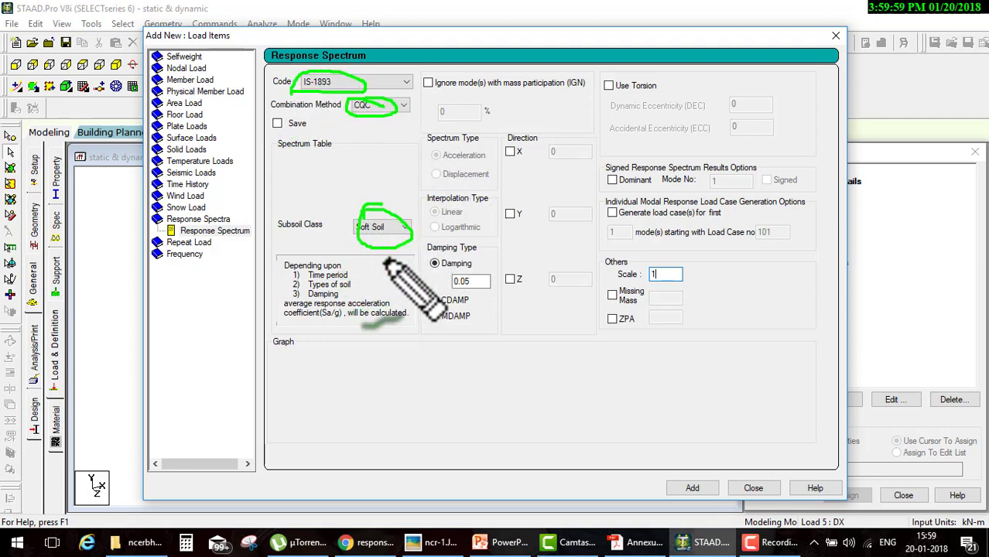
{"action": "mouse_move", "coordinate": [476, 273]}
{"action": "left_mouse_down"}
{"action": "mouse_move", "coordinate": [463, 297]}
{"action": "mouse_move", "coordinate": [486, 267]}
{"action": "left_mouse_up"}
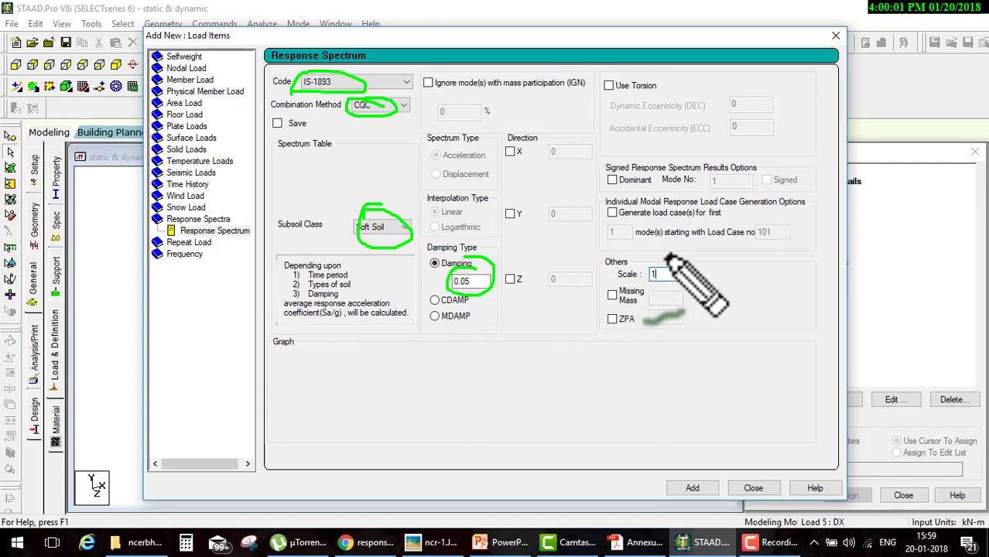
{"action": "left_click_drag", "start_coordinate": [661, 255], "coordinate": [619, 285]}
{"action": "left_click_drag", "start_coordinate": [551, 130], "coordinate": [587, 146]}
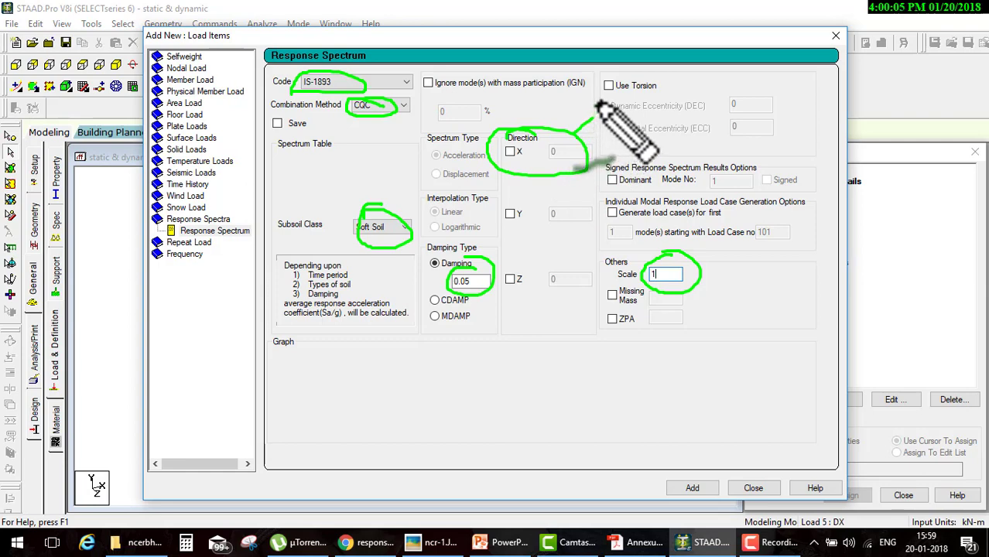
{"action": "left_click_drag", "start_coordinate": [628, 95], "coordinate": [616, 149]}
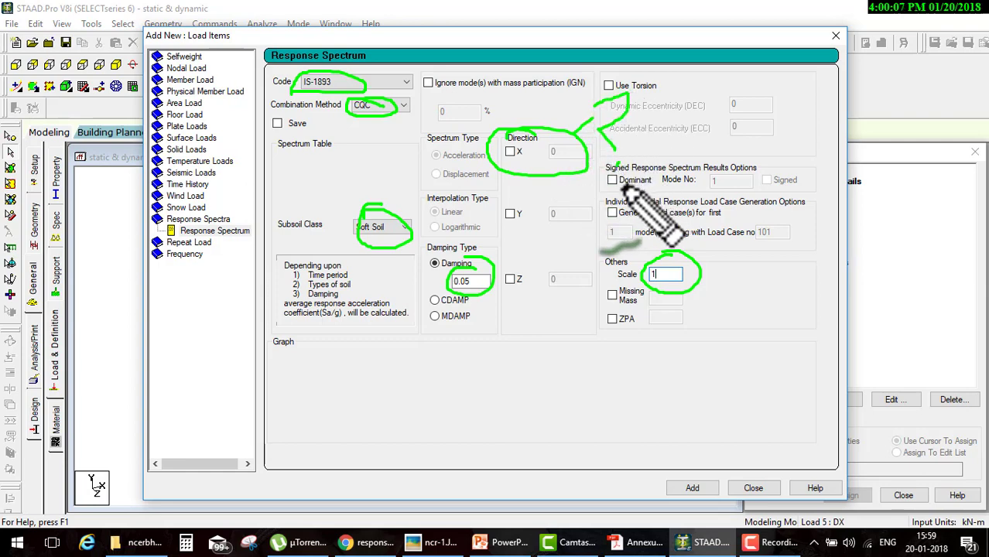
{"action": "key", "text": "Escape"}
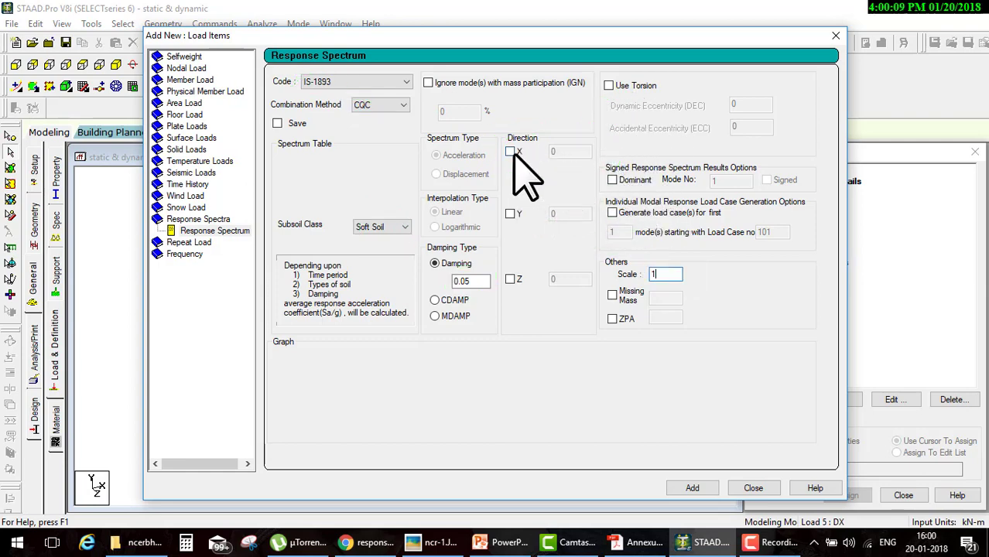
{"action": "left_click_drag", "start_coordinate": [509, 153], "coordinate": [520, 357]}
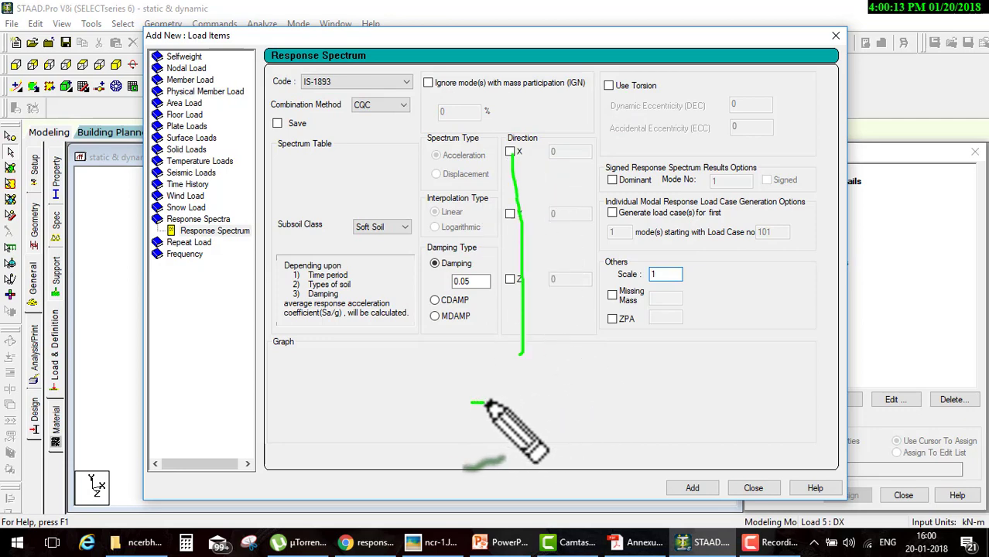
{"action": "mouse_move", "coordinate": [471, 403]}
{"action": "left_mouse_down"}
{"action": "mouse_move", "coordinate": [496, 414]}
{"action": "mouse_move", "coordinate": [580, 389]}
{"action": "mouse_move", "coordinate": [587, 422]}
{"action": "left_mouse_up"}
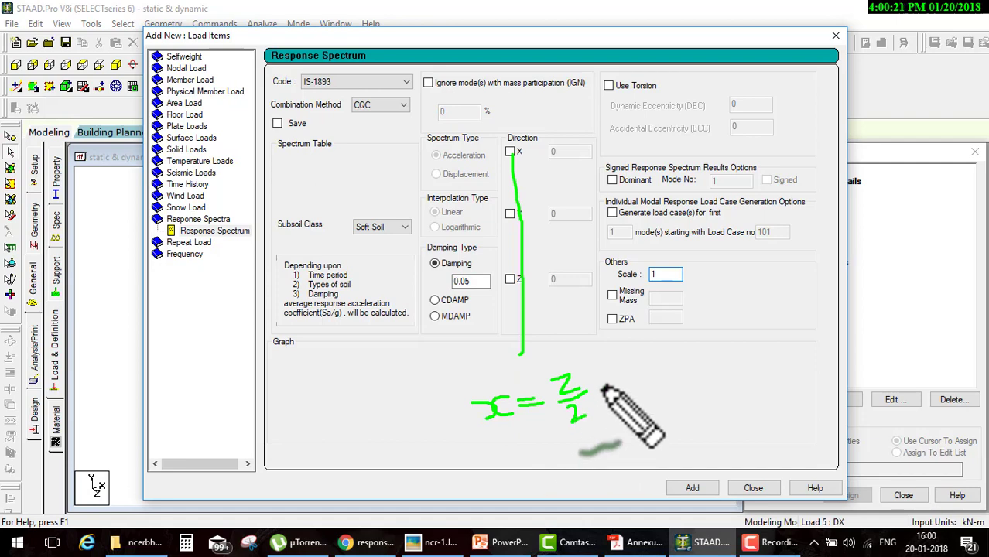
{"action": "left_click_drag", "start_coordinate": [590, 378], "coordinate": [604, 391]}
{"action": "left_click_drag", "start_coordinate": [603, 376], "coordinate": [590, 393]}
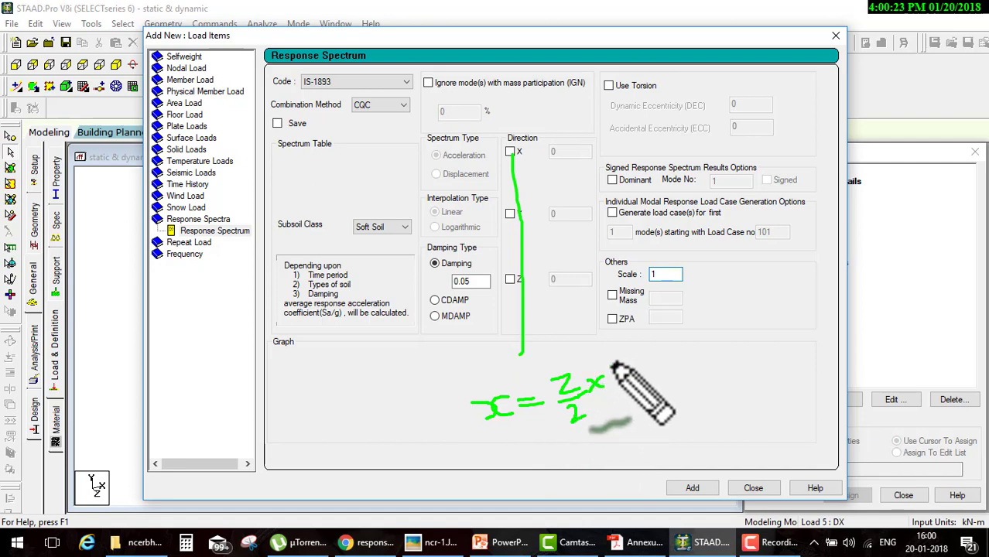
{"action": "mouse_move", "coordinate": [618, 360]}
{"action": "left_mouse_down"}
{"action": "mouse_move", "coordinate": [611, 381]}
{"action": "mouse_move", "coordinate": [660, 377]}
{"action": "mouse_move", "coordinate": [637, 424]}
{"action": "left_mouse_up"}
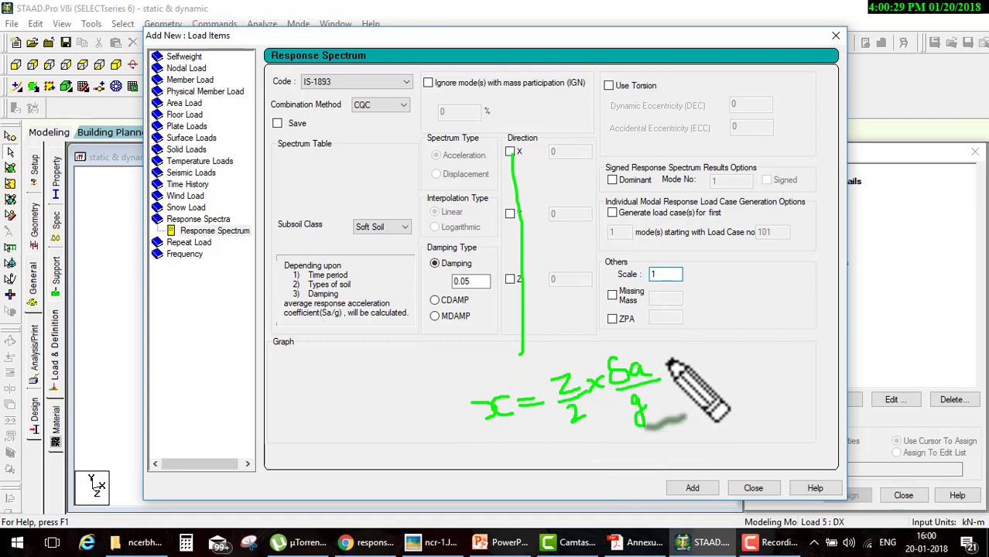
{"action": "mouse_move", "coordinate": [670, 362]}
{"action": "left_mouse_down"}
{"action": "mouse_move", "coordinate": [663, 379]}
{"action": "mouse_move", "coordinate": [675, 380]}
{"action": "left_mouse_up"}
{"action": "mouse_move", "coordinate": [674, 342]}
{"action": "left_mouse_down"}
{"action": "mouse_move", "coordinate": [710, 336]}
{"action": "mouse_move", "coordinate": [687, 363]}
{"action": "mouse_move", "coordinate": [724, 370]}
{"action": "mouse_move", "coordinate": [693, 409]}
{"action": "mouse_move", "coordinate": [698, 399]}
{"action": "mouse_move", "coordinate": [708, 406]}
{"action": "left_mouse_up"}
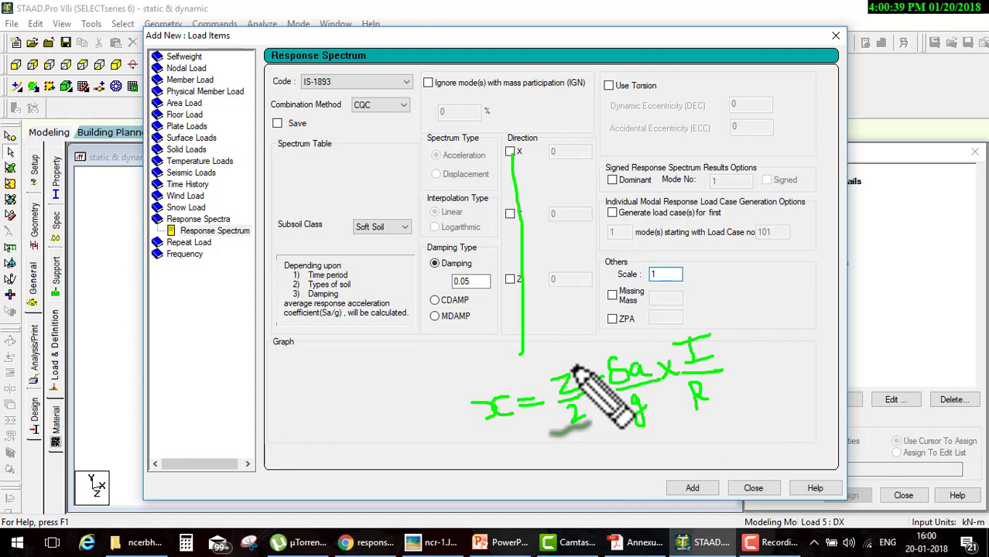
{"action": "mouse_move", "coordinate": [641, 350]}
{"action": "left_mouse_down"}
{"action": "mouse_move", "coordinate": [597, 373]}
{"action": "mouse_move", "coordinate": [663, 419]}
{"action": "left_mouse_up"}
{"action": "mouse_move", "coordinate": [612, 387]}
{"action": "left_mouse_down"}
{"action": "mouse_move", "coordinate": [662, 376]}
{"action": "mouse_move", "coordinate": [633, 420]}
{"action": "mouse_move", "coordinate": [667, 439]}
{"action": "left_mouse_up"}
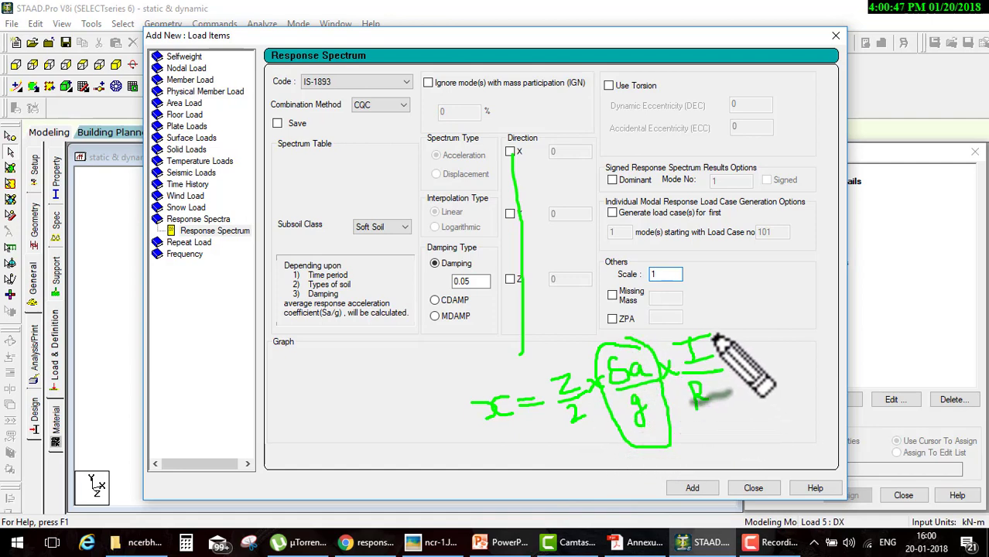
{"action": "mouse_move", "coordinate": [711, 325]}
{"action": "left_mouse_down"}
{"action": "mouse_move", "coordinate": [676, 361]}
{"action": "mouse_move", "coordinate": [723, 353]}
{"action": "left_mouse_up"}
{"action": "left_click_drag", "start_coordinate": [693, 408], "coordinate": [705, 396]}
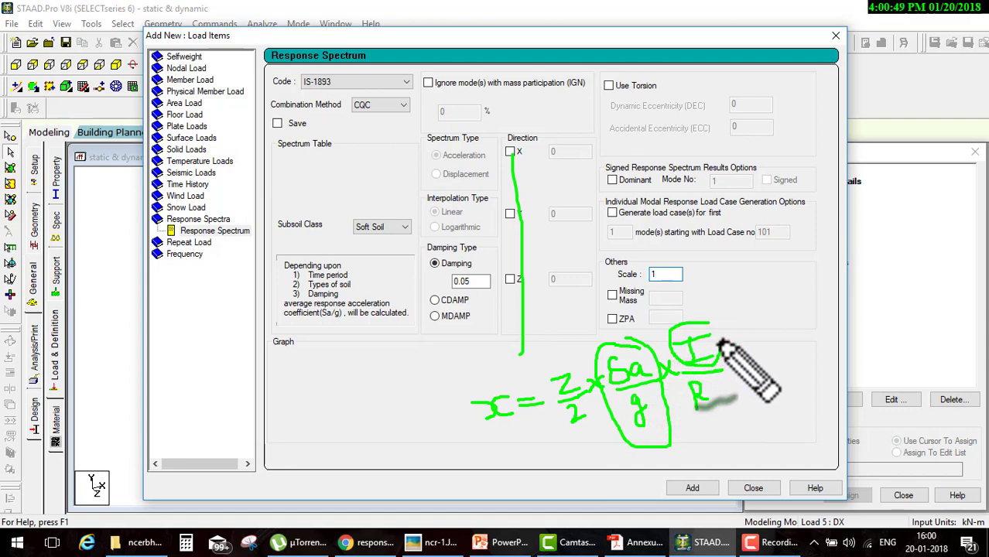
{"action": "left_click_drag", "start_coordinate": [723, 334], "coordinate": [757, 308]}
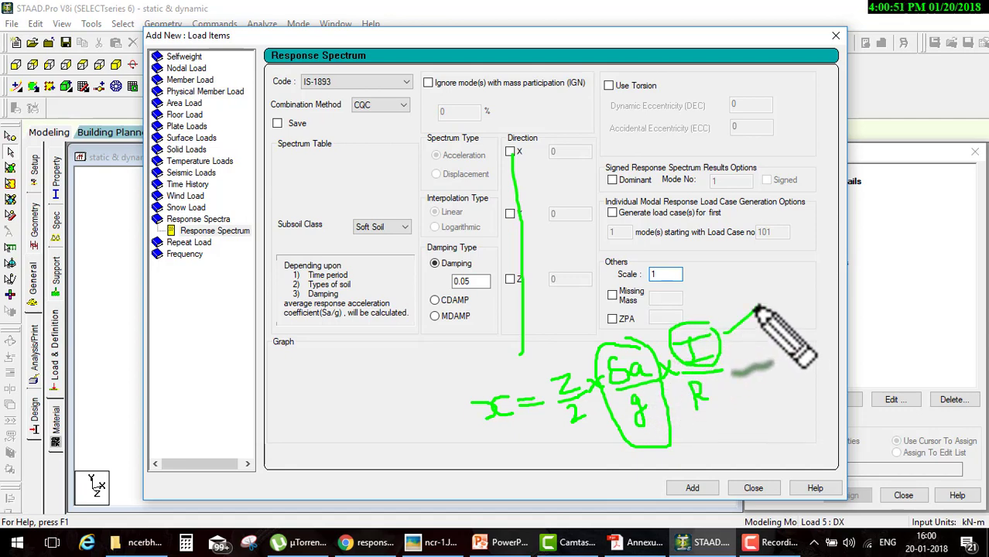
{"action": "left_click_drag", "start_coordinate": [715, 386], "coordinate": [732, 398]}
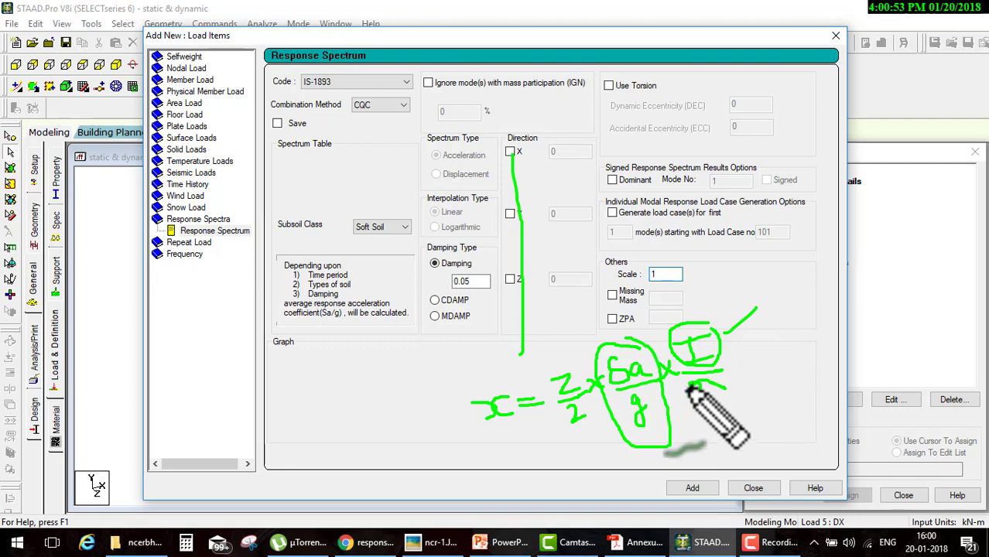
{"action": "left_click_drag", "start_coordinate": [634, 341], "coordinate": [692, 269]}
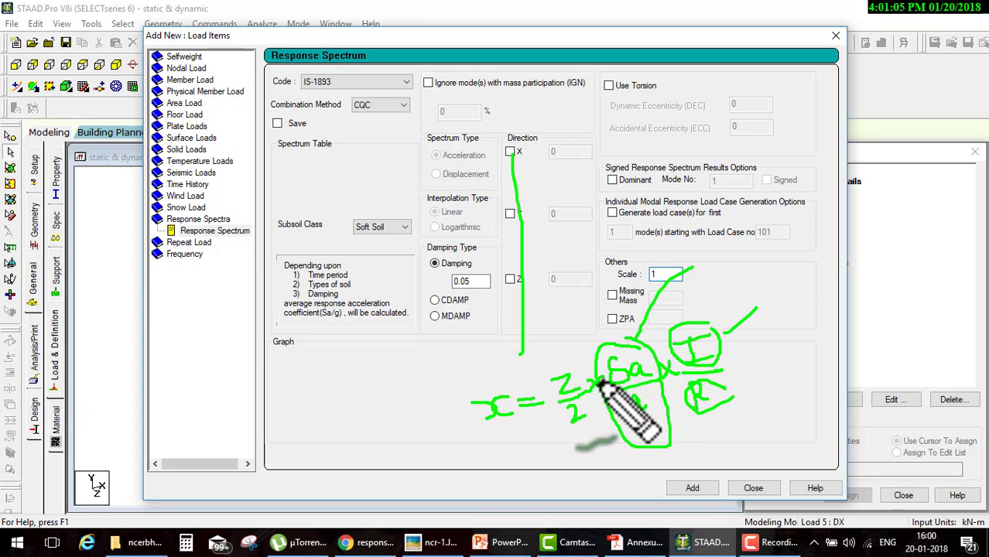
{"action": "key", "text": "Escape"}
{"action": "left_click", "coordinate": [585, 151]}
{"action": "type", "text": ".024"}
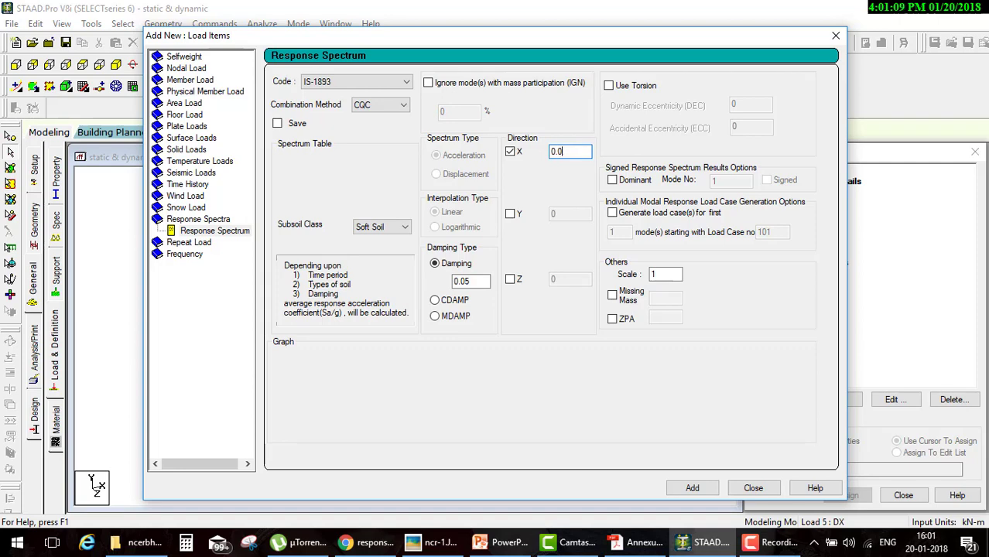
Finish adding the X spectrum to DX, then start a response spectrum load for 6: DZ.
{"action": "left_click", "coordinate": [691, 488]}
{"action": "left_click", "coordinate": [751, 487]}
{"action": "left_click", "coordinate": [807, 309]}
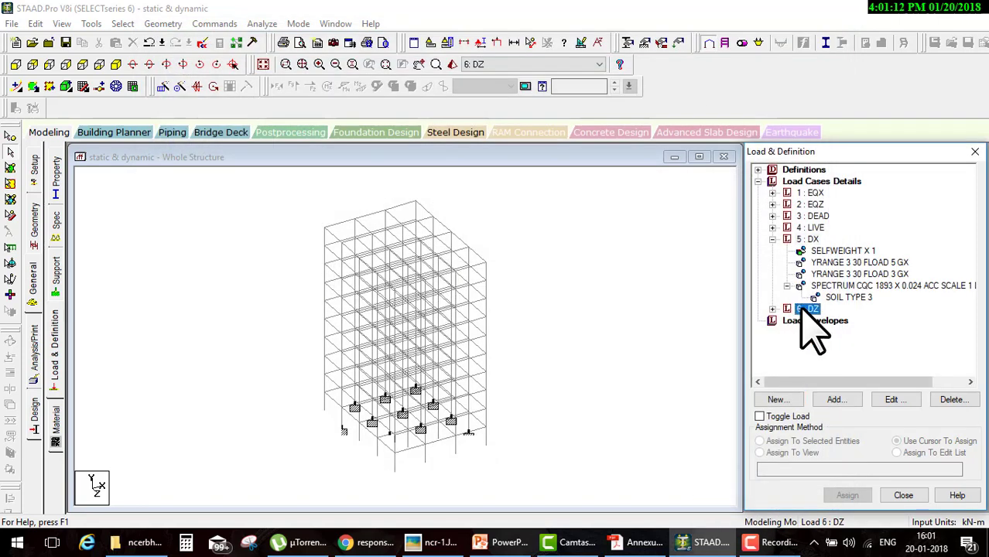
{"action": "left_click", "coordinate": [833, 397]}
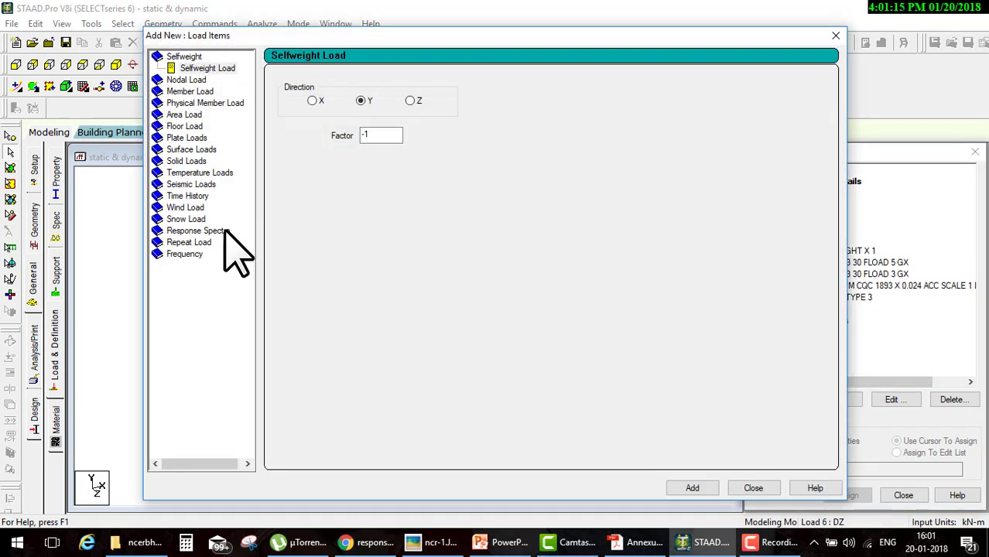
{"action": "left_click", "coordinate": [195, 231]}
Add an IS-1893, CQC, Soft Soil spectrum in Z at 0.024 to load case DZ.
{"action": "left_click", "coordinate": [387, 82]}
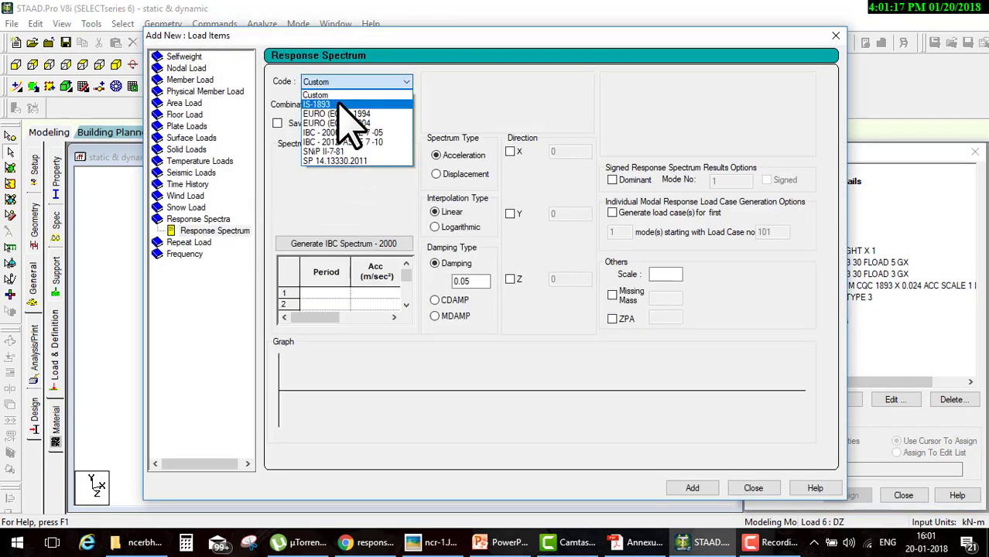
{"action": "left_click", "coordinate": [379, 99]}
{"action": "left_click", "coordinate": [379, 105]}
{"action": "left_click", "coordinate": [362, 137]}
{"action": "left_click", "coordinate": [382, 227]}
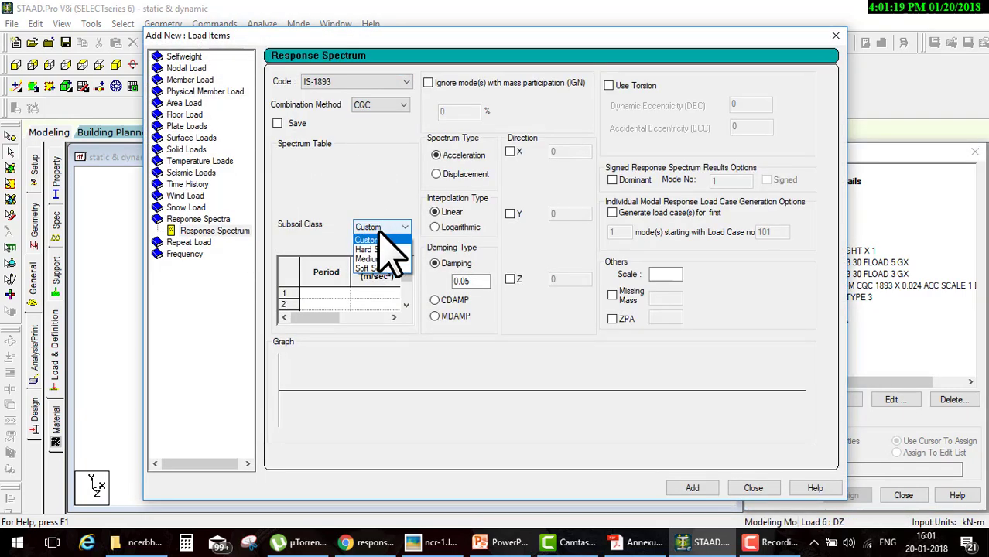
{"action": "left_click", "coordinate": [370, 268]}
{"action": "left_click", "coordinate": [510, 278]}
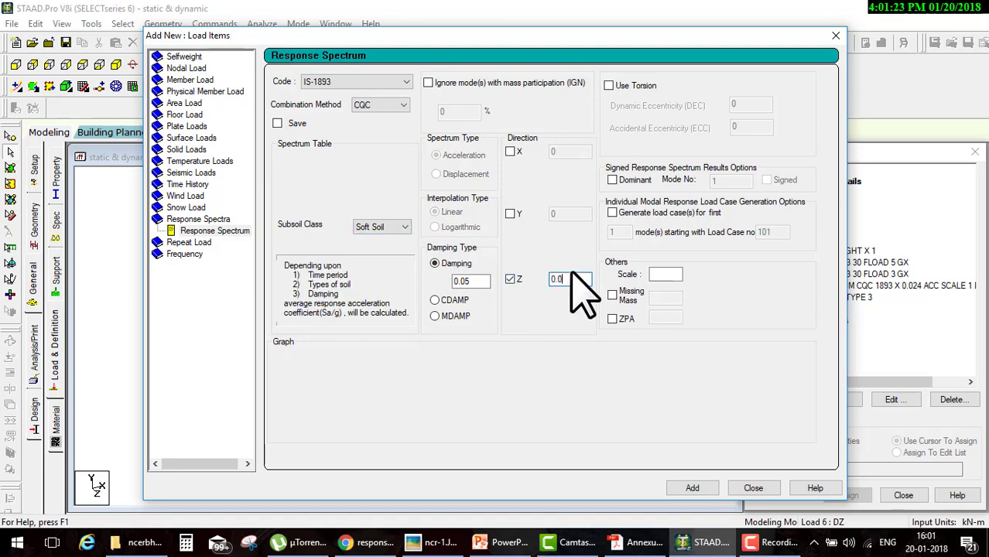
{"action": "left_click", "coordinate": [680, 271]}
{"action": "type", "text": "1"}
{"action": "left_click", "coordinate": [692, 488]}
{"action": "left_click", "coordinate": [747, 489]}
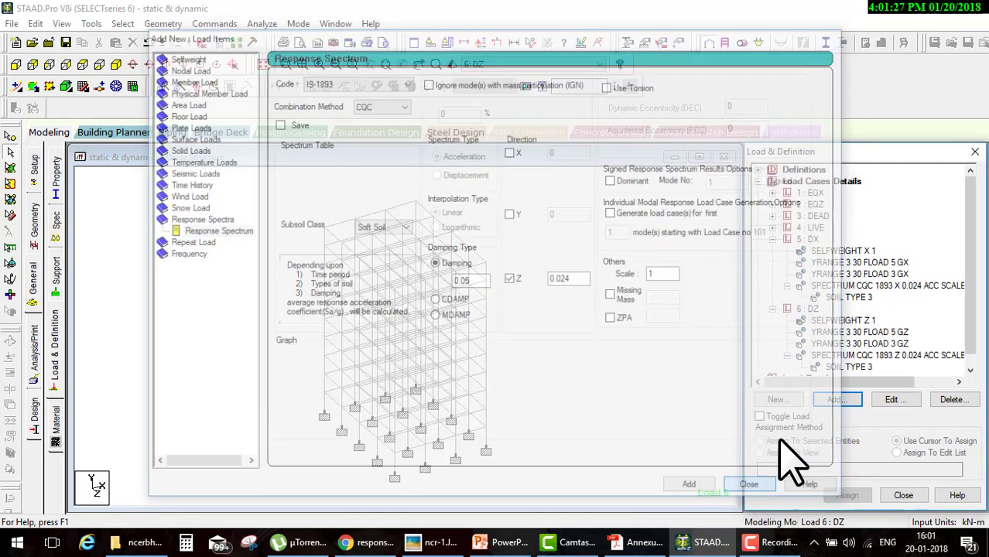
Save the structure, run the analysis to completion with 0 errors, and view the output file.
{"action": "left_click", "coordinate": [263, 23]}
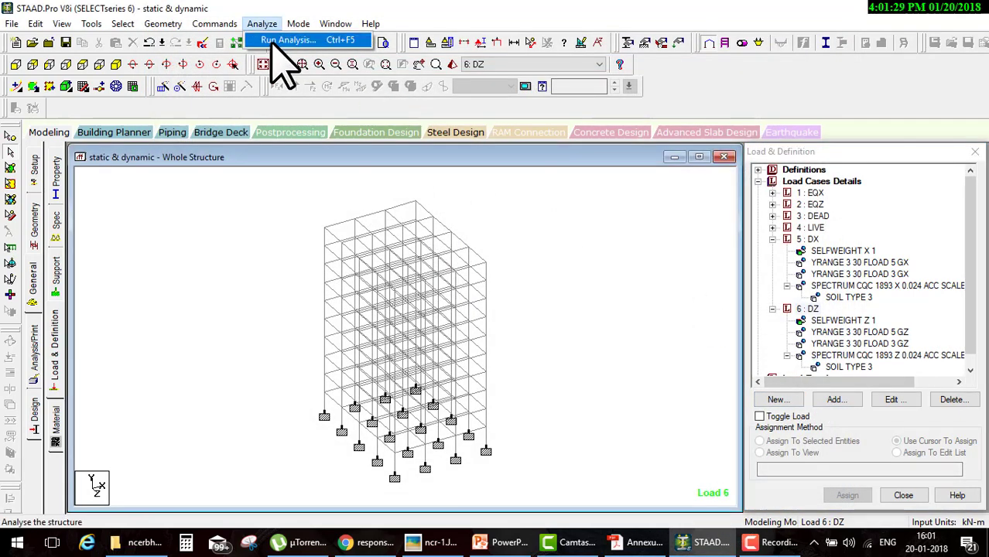
{"action": "left_click", "coordinate": [271, 36]}
{"action": "left_click", "coordinate": [422, 288]}
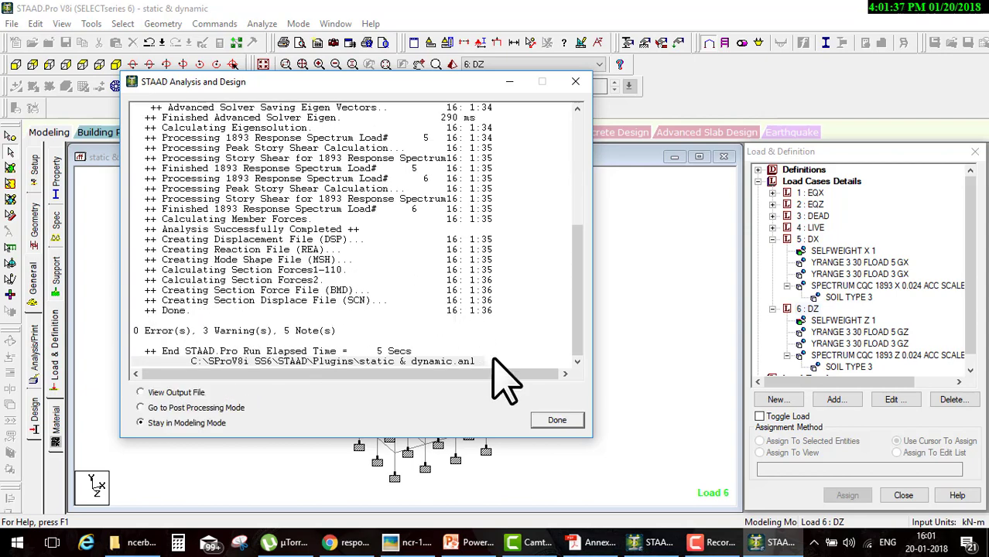
{"action": "left_click", "coordinate": [554, 422]}
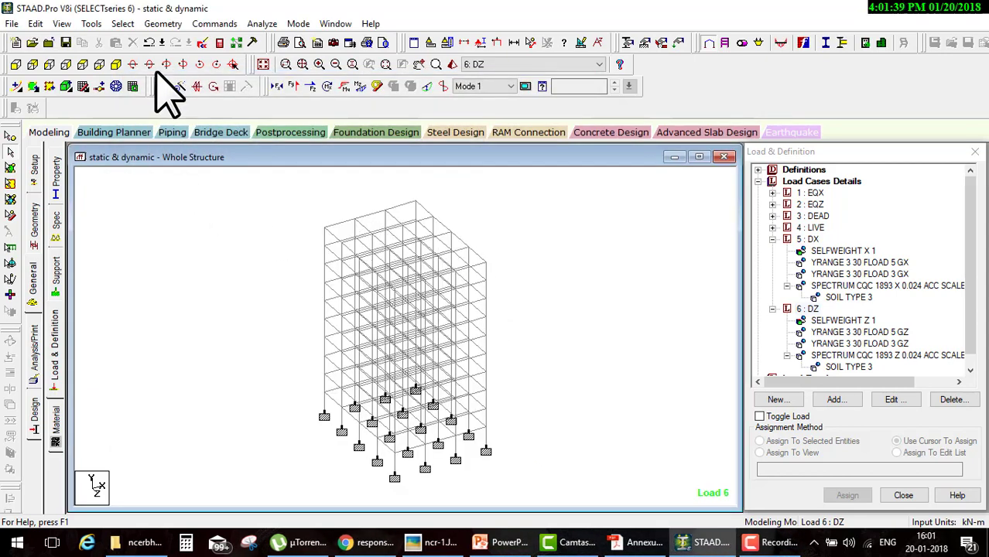
{"action": "left_click", "coordinate": [218, 44]}
Search the output for 'mod' to read the six modes' calculated frequencies, then close the viewer.
{"action": "left_click", "coordinate": [93, 61]}
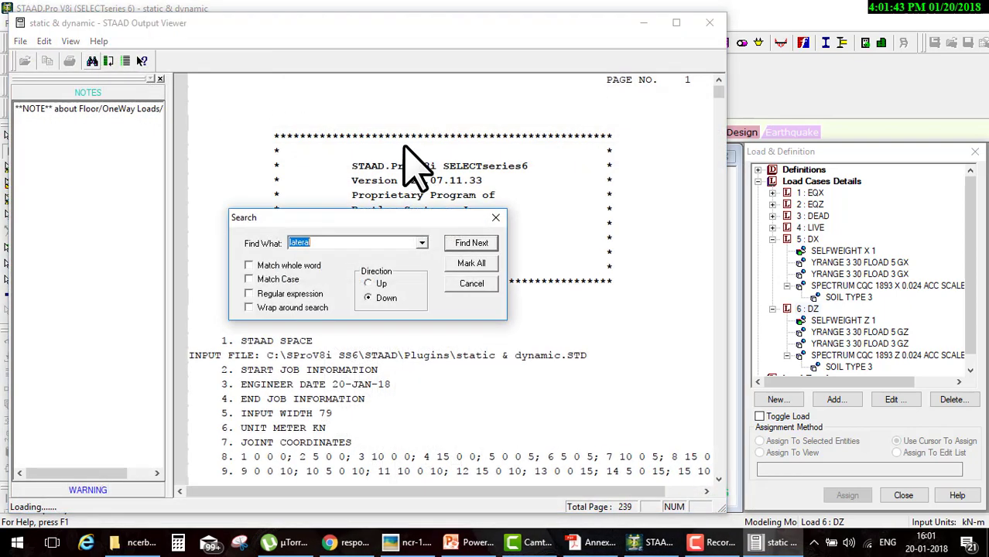
{"action": "type", "text": "d"}
{"action": "key", "text": "Return"}
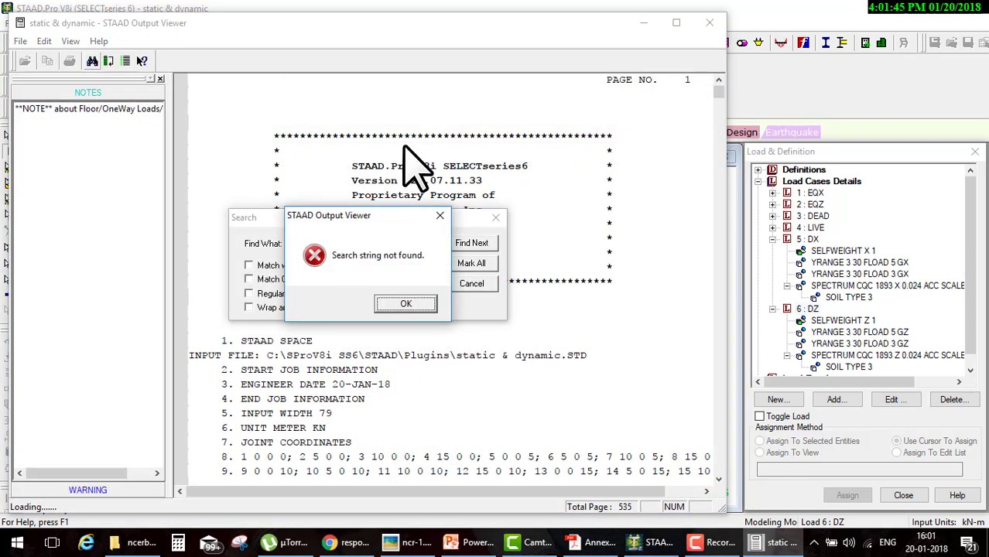
{"action": "left_click", "coordinate": [413, 301]}
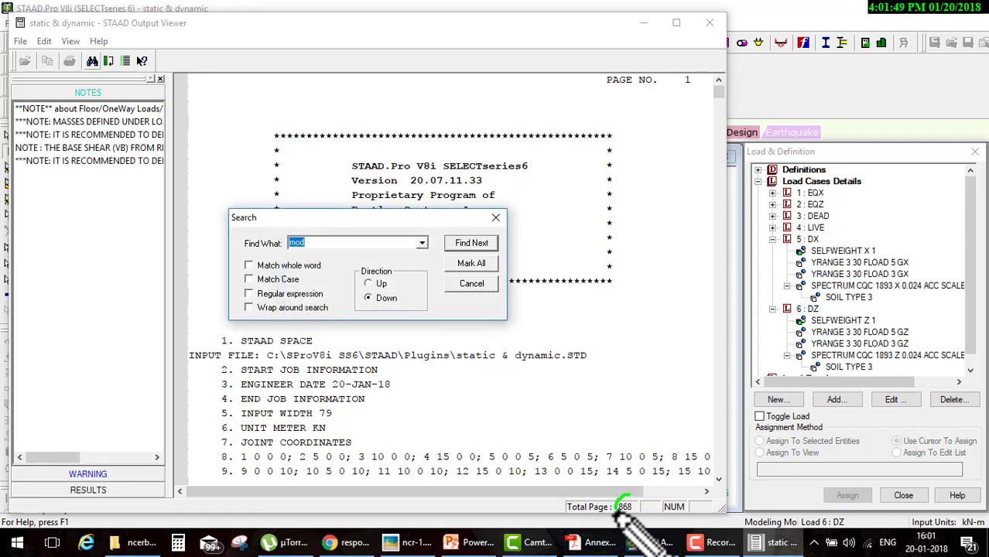
{"action": "left_click_drag", "start_coordinate": [620, 503], "coordinate": [471, 283]}
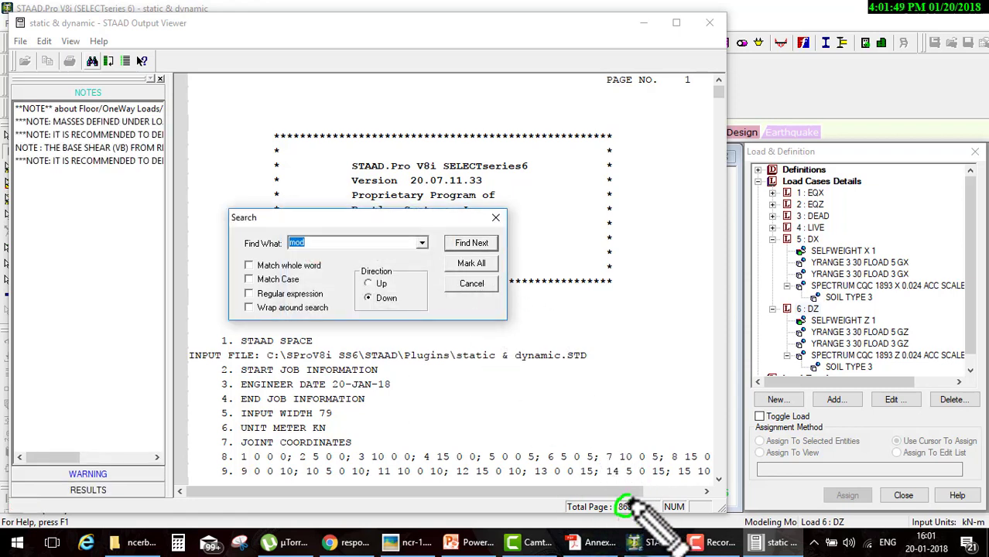
{"action": "left_click", "coordinate": [474, 244]}
{"action": "left_click", "coordinate": [472, 284]}
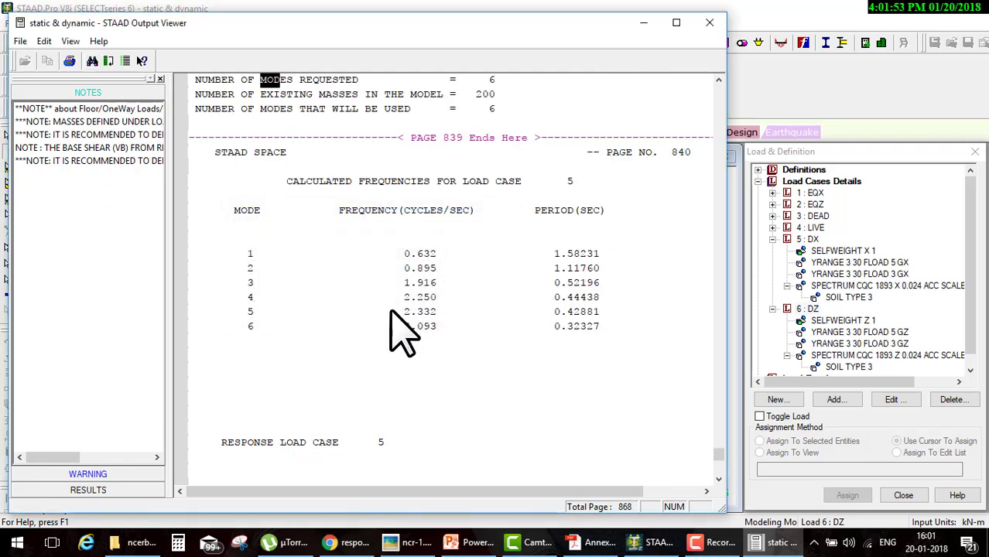
{"action": "mouse_move", "coordinate": [225, 234]}
{"action": "left_mouse_down"}
{"action": "mouse_move", "coordinate": [240, 338]}
{"action": "mouse_move", "coordinate": [275, 325]}
{"action": "mouse_move", "coordinate": [282, 233]}
{"action": "mouse_move", "coordinate": [215, 240]}
{"action": "left_mouse_up"}
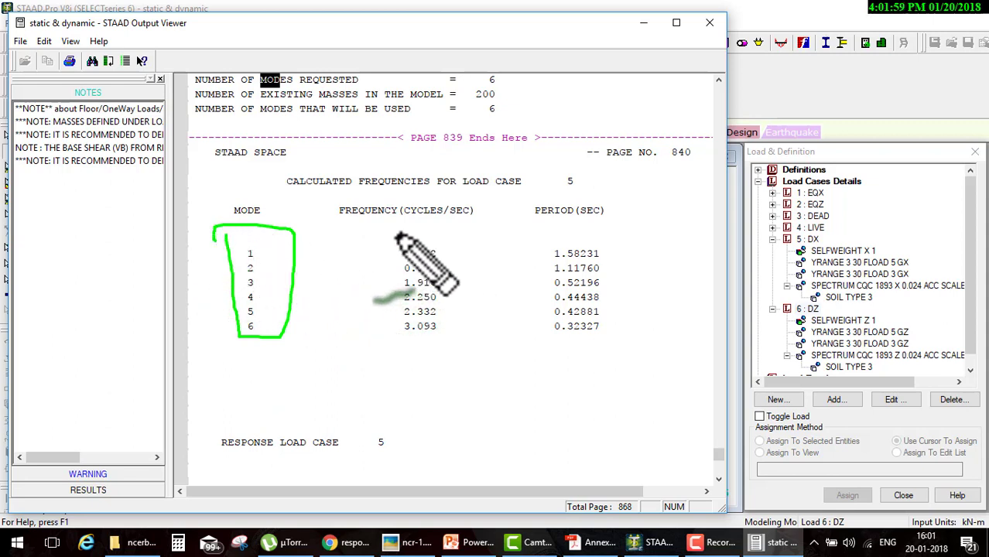
{"action": "mouse_move", "coordinate": [397, 234]}
{"action": "left_mouse_down"}
{"action": "mouse_move", "coordinate": [433, 348]}
{"action": "mouse_move", "coordinate": [418, 249]}
{"action": "mouse_move", "coordinate": [527, 242]}
{"action": "mouse_move", "coordinate": [557, 331]}
{"action": "mouse_move", "coordinate": [640, 255]}
{"action": "mouse_move", "coordinate": [541, 246]}
{"action": "left_mouse_up"}
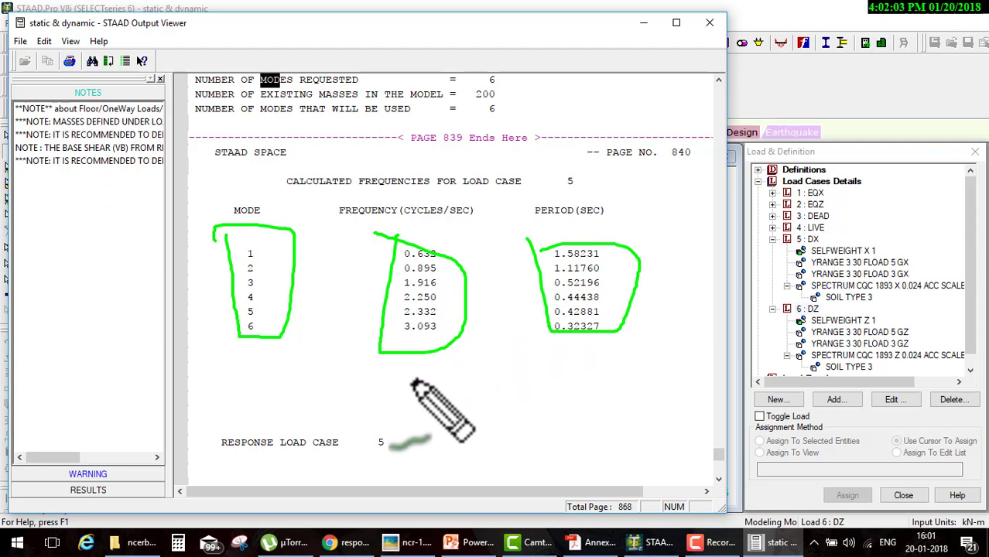
{"action": "key", "text": "Escape"}
{"action": "left_click", "coordinate": [710, 22]}
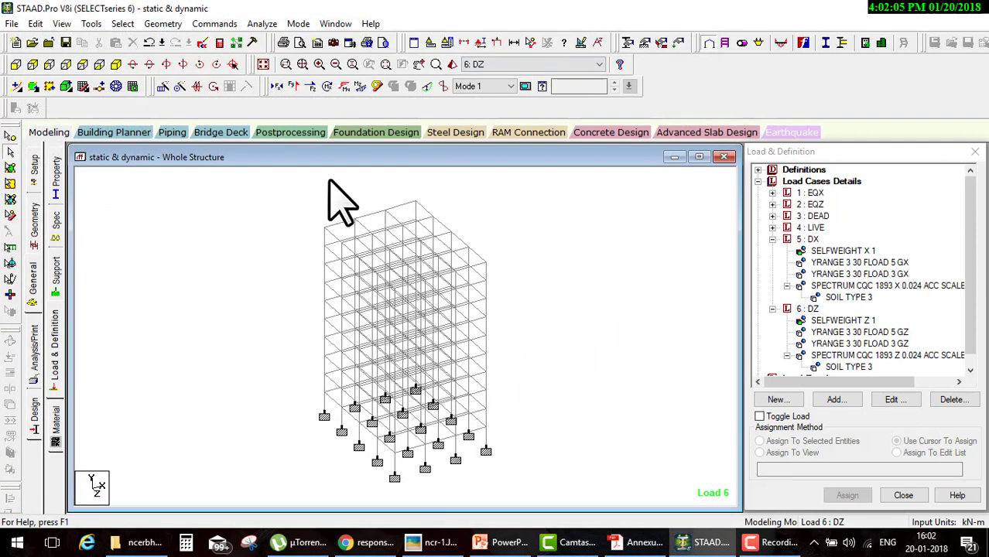
Enter post-processing, accept the results setup, and animate Mode Shape 1 for load 6: DZ.
{"action": "left_click", "coordinate": [524, 86]}
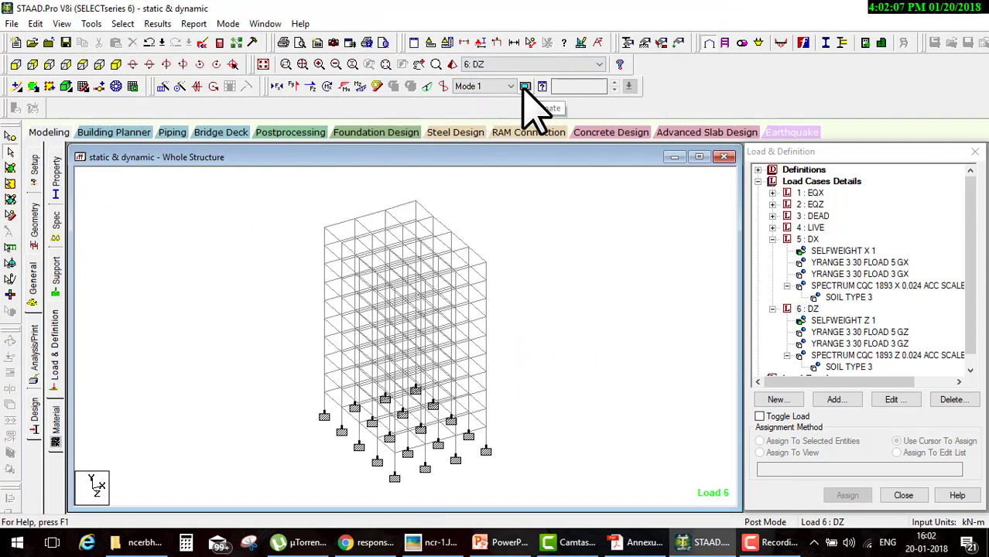
{"action": "left_click", "coordinate": [516, 382]}
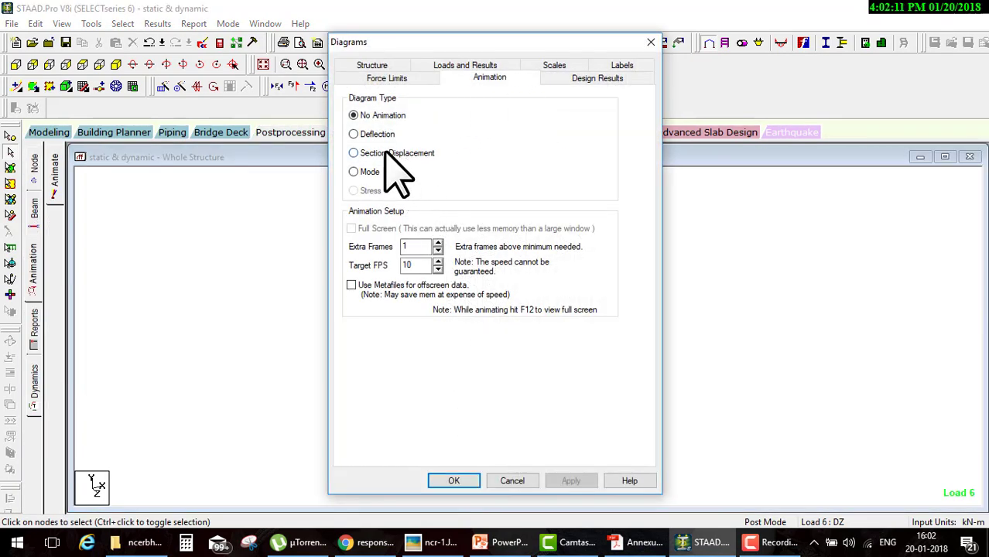
{"action": "left_click", "coordinate": [370, 171]}
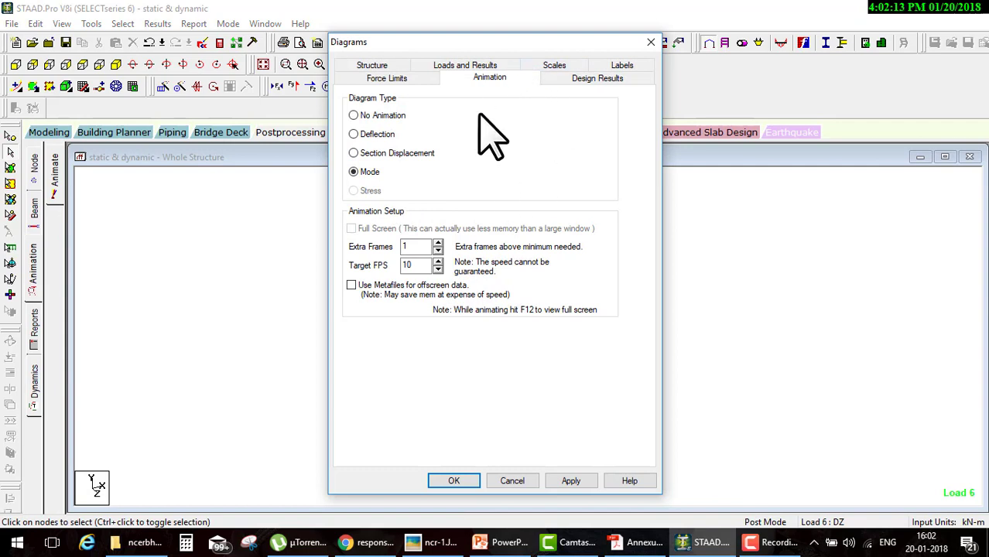
{"action": "mouse_move", "coordinate": [346, 53]}
{"action": "left_mouse_down"}
{"action": "mouse_move", "coordinate": [592, 159]}
{"action": "mouse_move", "coordinate": [399, 98]}
{"action": "left_mouse_up"}
{"action": "left_click_drag", "start_coordinate": [387, 173], "coordinate": [483, 178]}
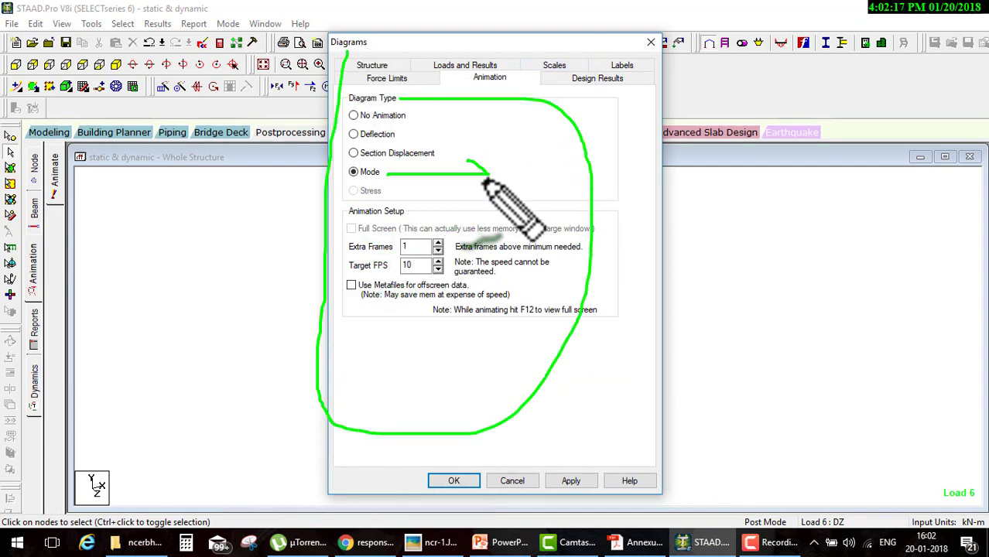
{"action": "key", "text": "Escape"}
{"action": "left_click", "coordinate": [455, 482]}
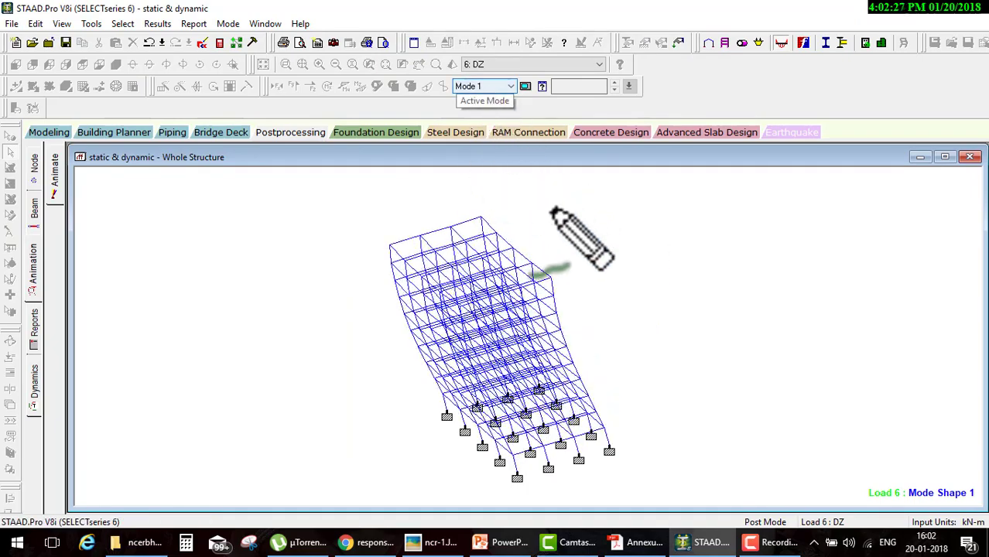
Step through mode shapes 2 and 3, ending on mode shape 5 for load 6: DZ.
{"action": "left_click_drag", "start_coordinate": [552, 263], "coordinate": [489, 118]}
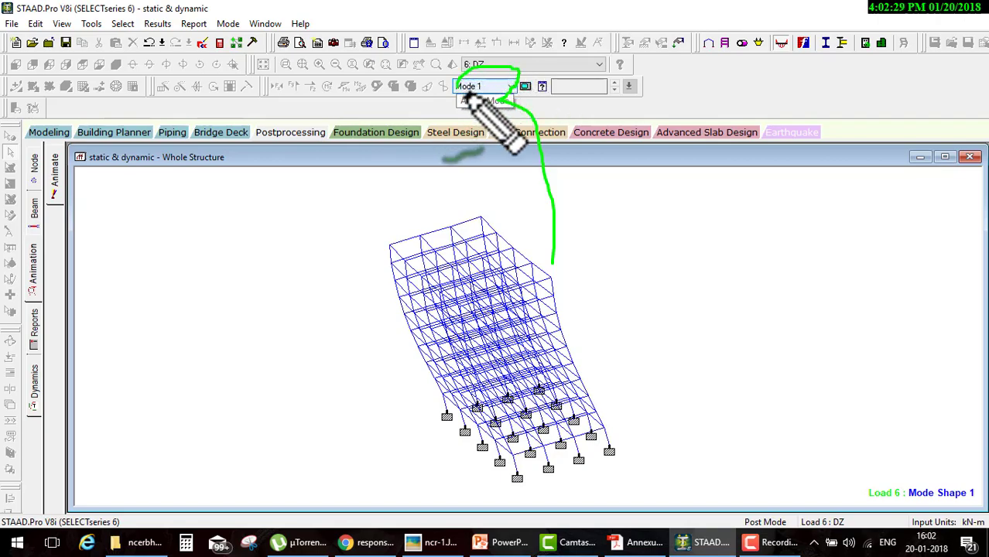
{"action": "left_click", "coordinate": [499, 86]}
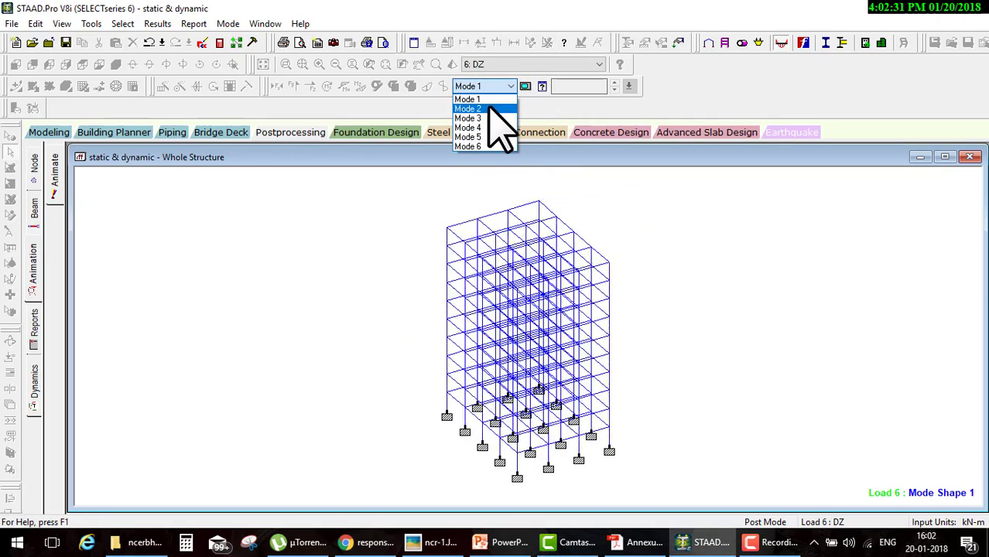
{"action": "left_click", "coordinate": [495, 108]}
{"action": "left_click", "coordinate": [503, 87]}
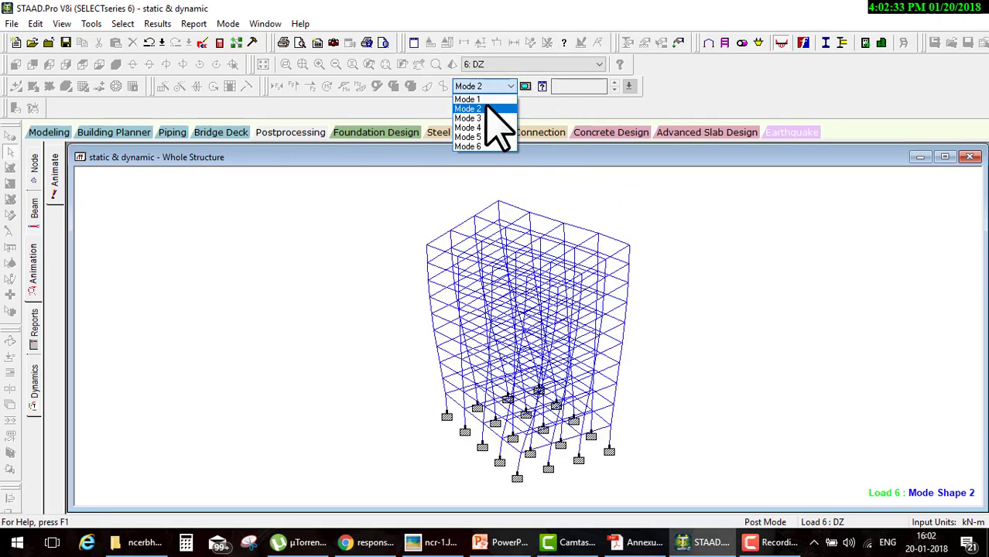
{"action": "left_click", "coordinate": [480, 119]}
{"action": "left_click", "coordinate": [511, 86]}
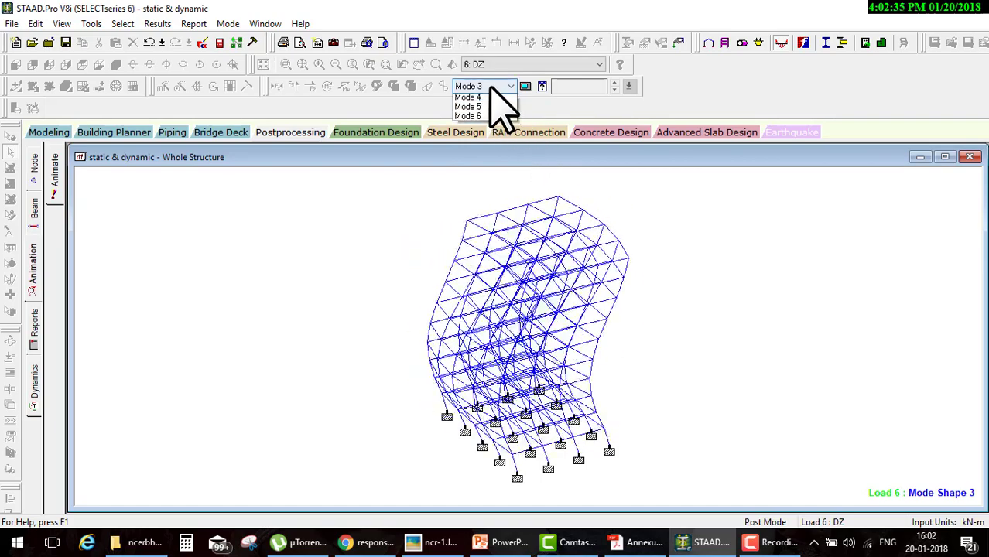
{"action": "left_click", "coordinate": [474, 137]}
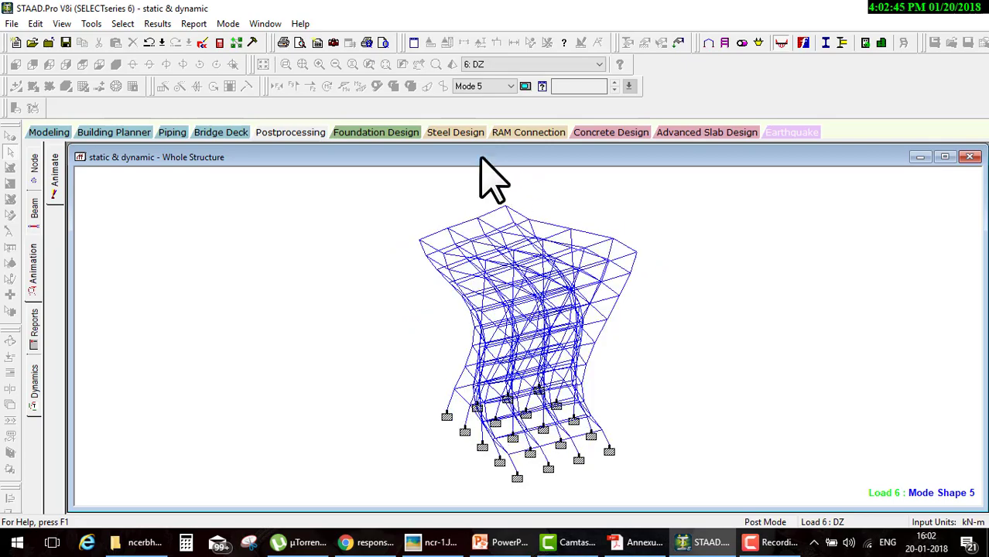
Change the mode shape diagram scale from 0.1 to 1 and reopen the animation settings.
{"action": "left_click", "coordinate": [43, 132]}
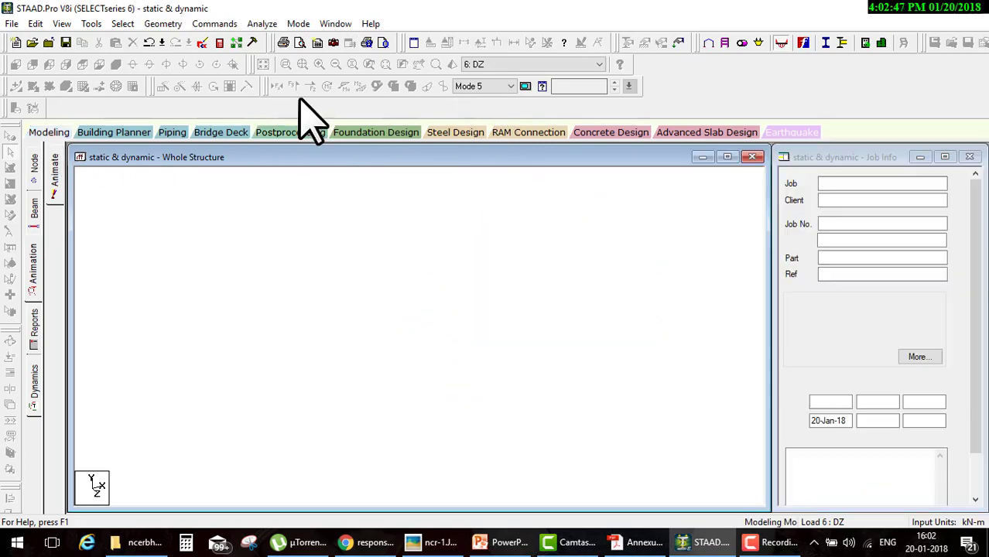
{"action": "left_click", "coordinate": [479, 43]}
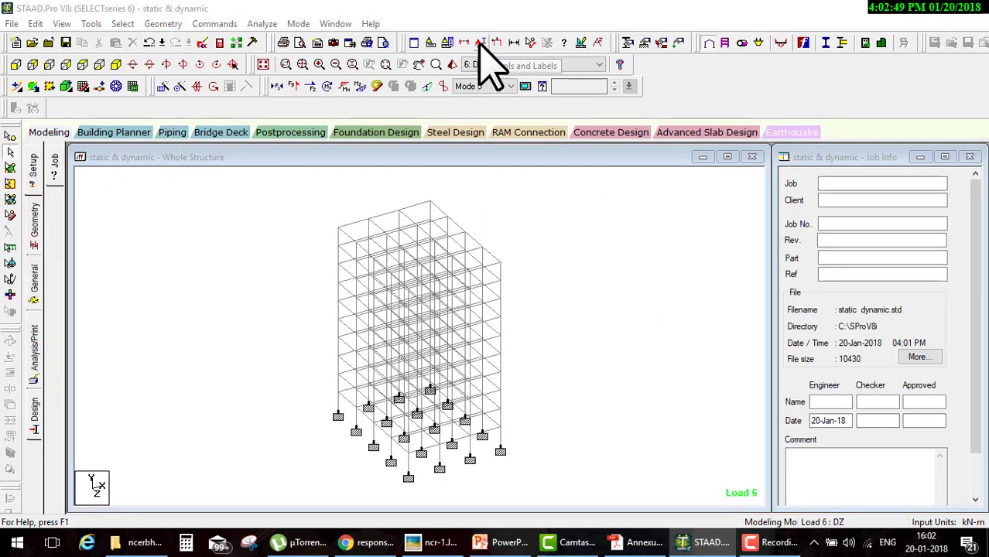
{"action": "left_click", "coordinate": [552, 79]}
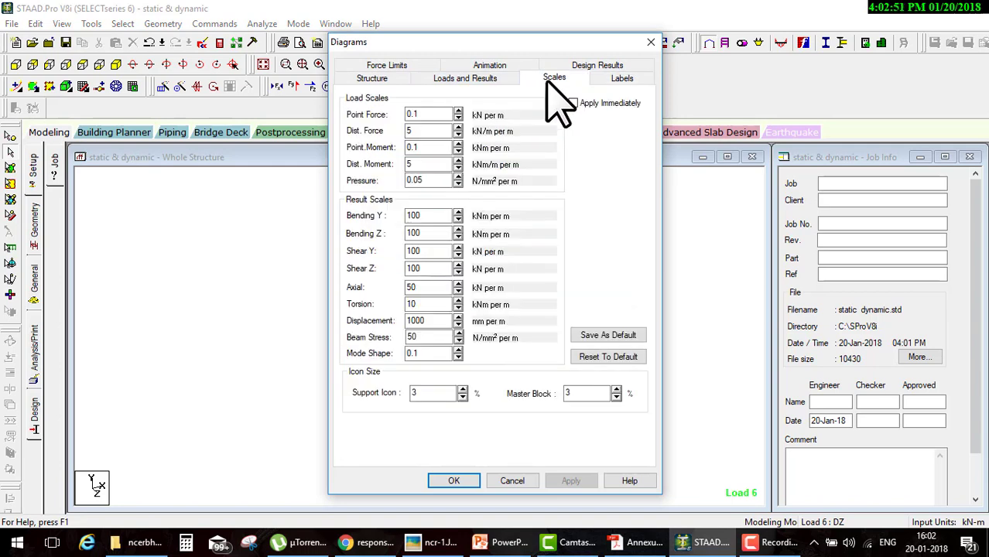
{"action": "mouse_move", "coordinate": [549, 90]}
{"action": "left_mouse_down"}
{"action": "mouse_move", "coordinate": [474, 345]}
{"action": "mouse_move", "coordinate": [488, 364]}
{"action": "left_mouse_up"}
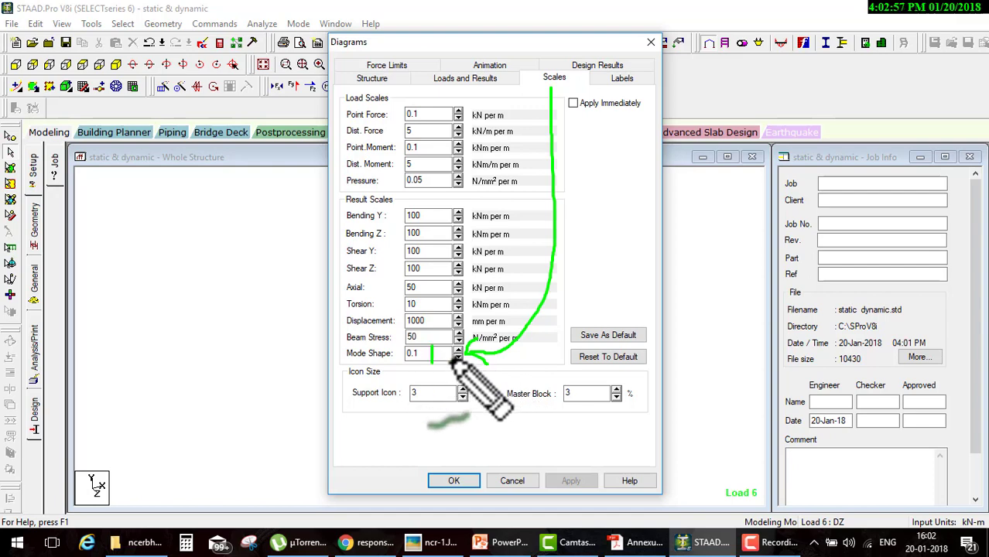
{"action": "key", "text": "Escape"}
{"action": "type", "text": "1"}
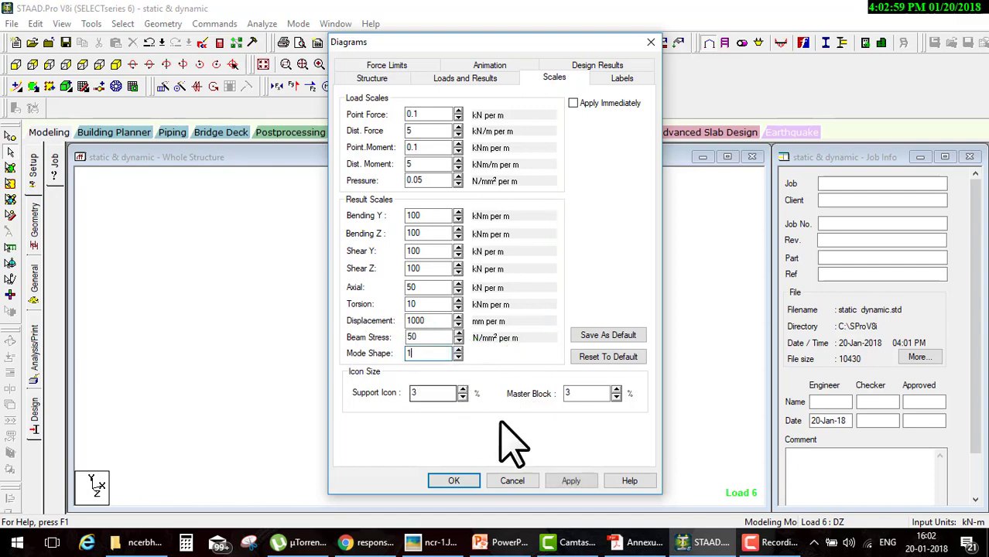
{"action": "left_click", "coordinate": [456, 481]}
{"action": "left_click", "coordinate": [526, 86]}
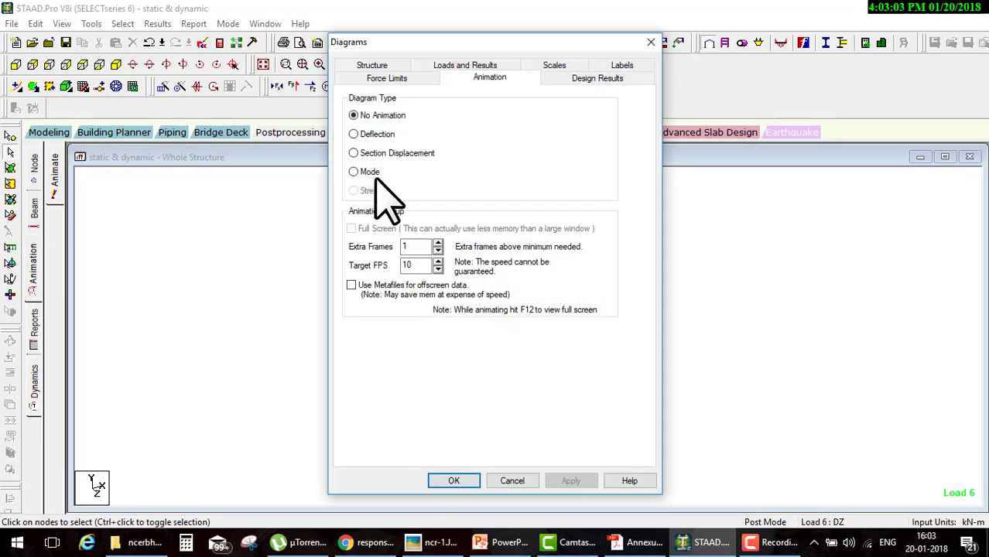
Animate the mode shapes at scale 1, cycling through modes 1, 2, 3 and ending on 5.
{"action": "left_click", "coordinate": [454, 479]}
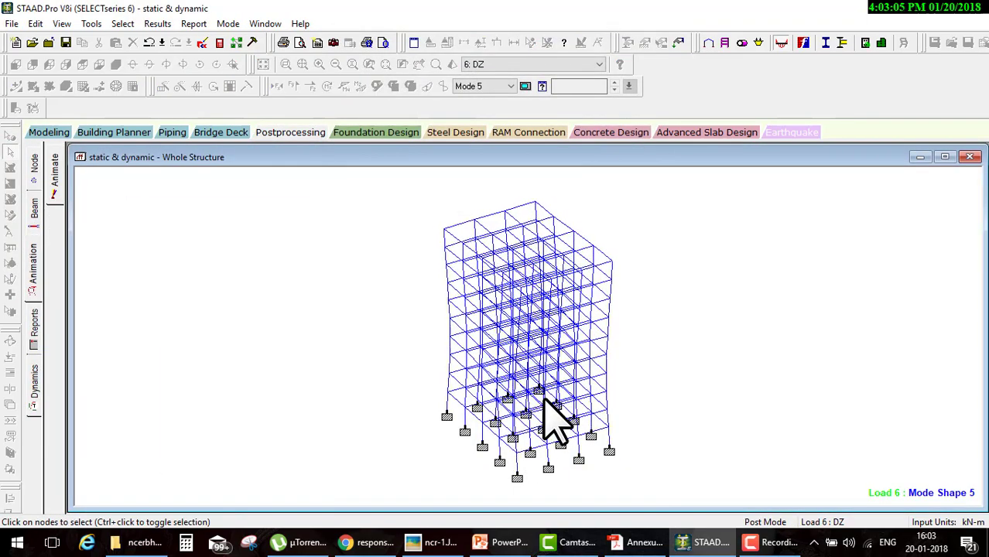
{"action": "left_click", "coordinate": [510, 86]}
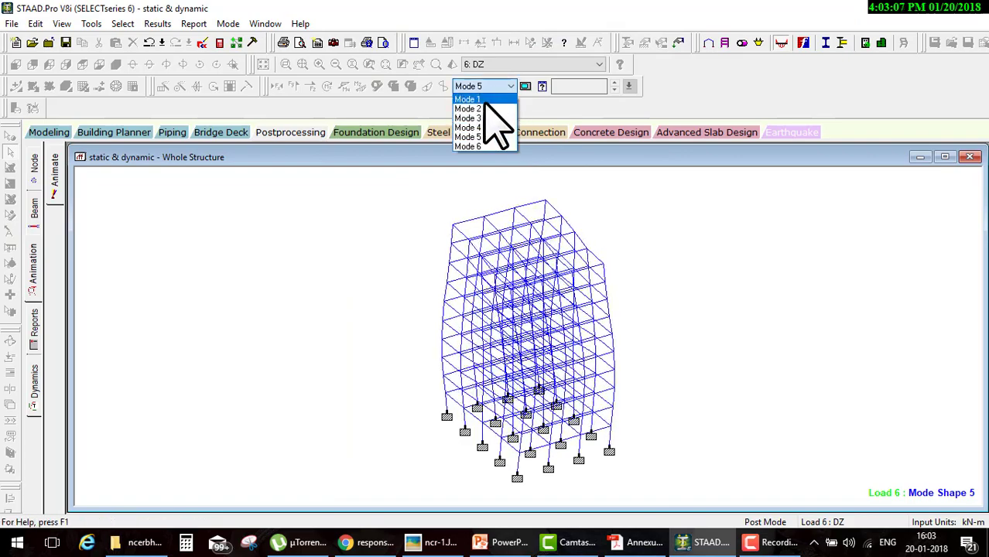
{"action": "left_click", "coordinate": [490, 97]}
{"action": "left_click", "coordinate": [499, 86]}
{"action": "left_click", "coordinate": [491, 110]}
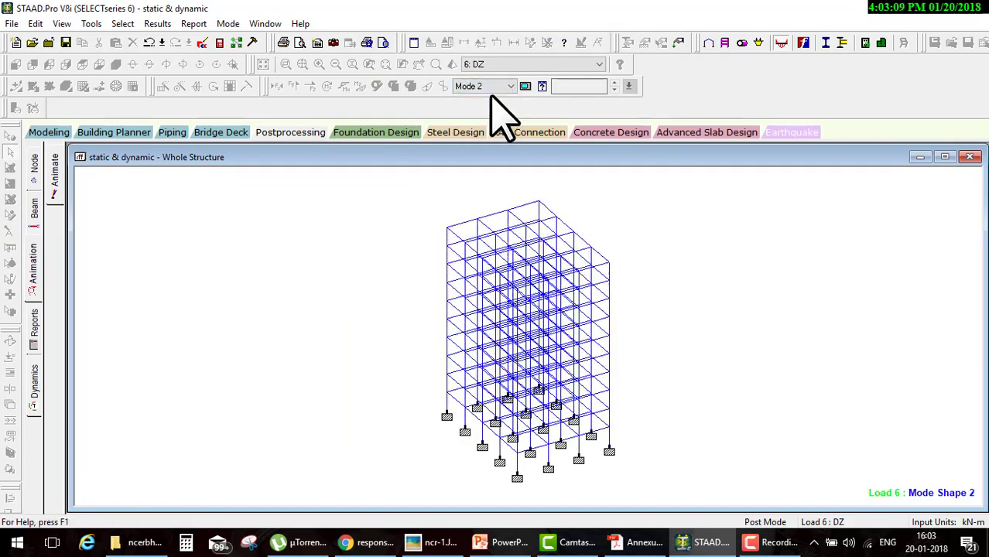
{"action": "left_click", "coordinate": [499, 86]}
{"action": "left_click", "coordinate": [491, 118]}
{"action": "left_click", "coordinate": [503, 86]}
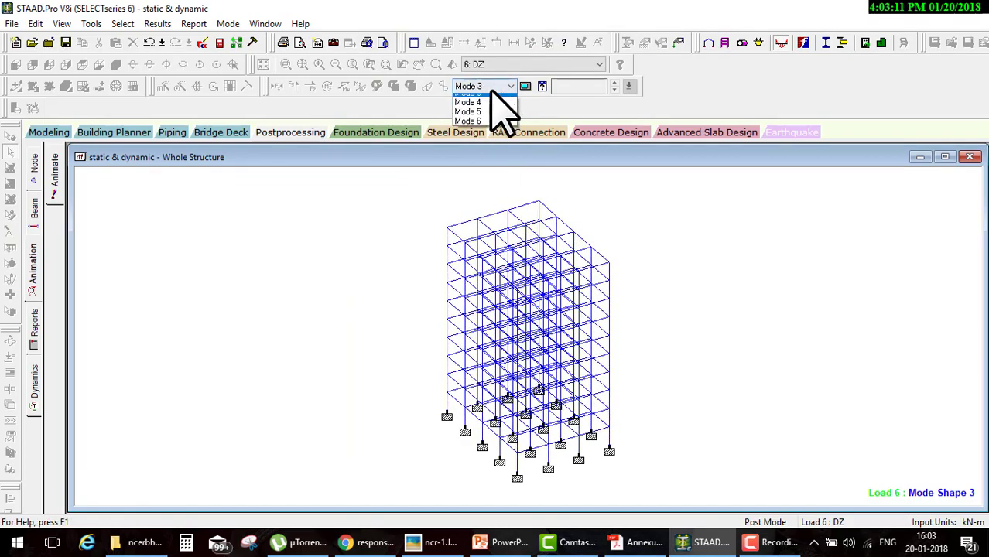
{"action": "left_click", "coordinate": [483, 137]}
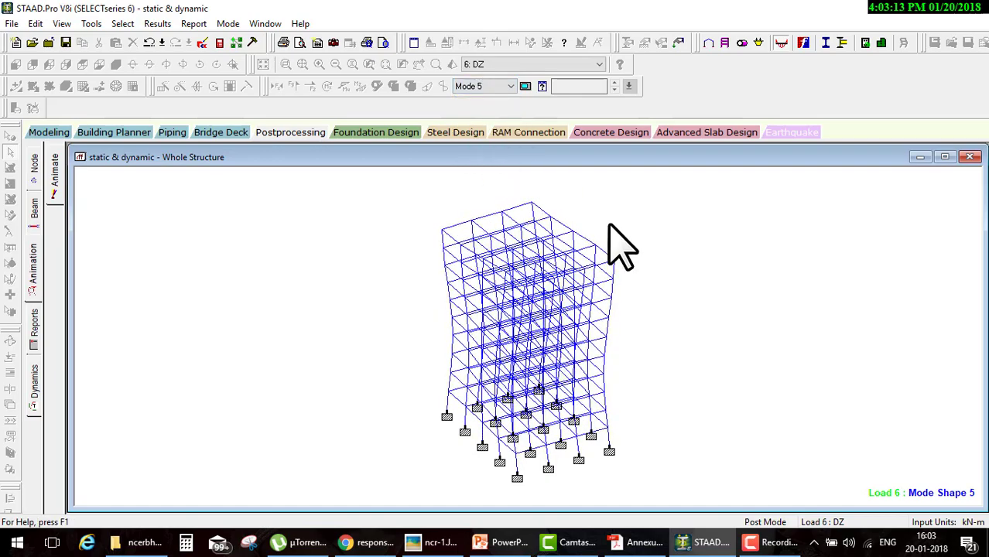
Return to modelling, expand Load Cases Details under Load & Definition, and start a new load case.
{"action": "left_click", "coordinate": [50, 133]}
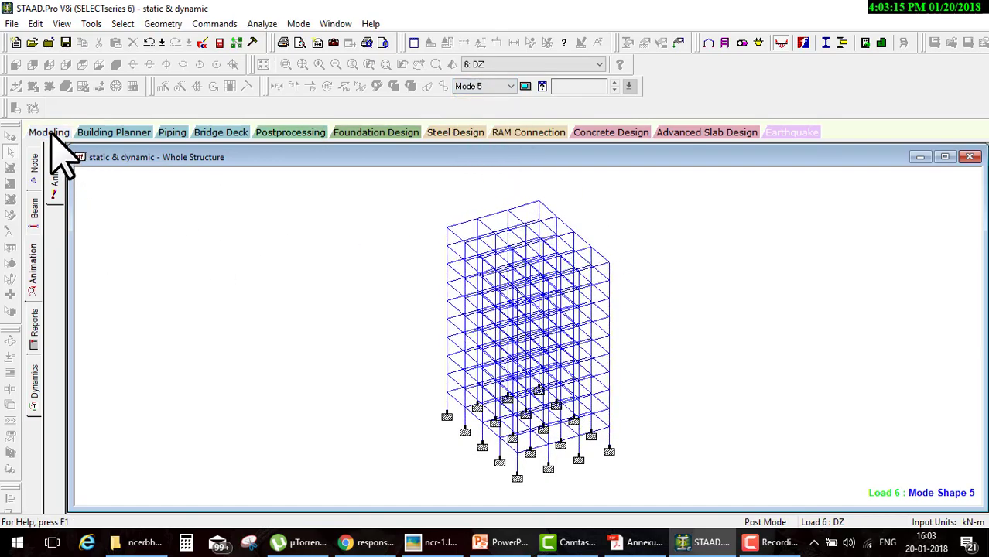
{"action": "left_click", "coordinate": [37, 280]}
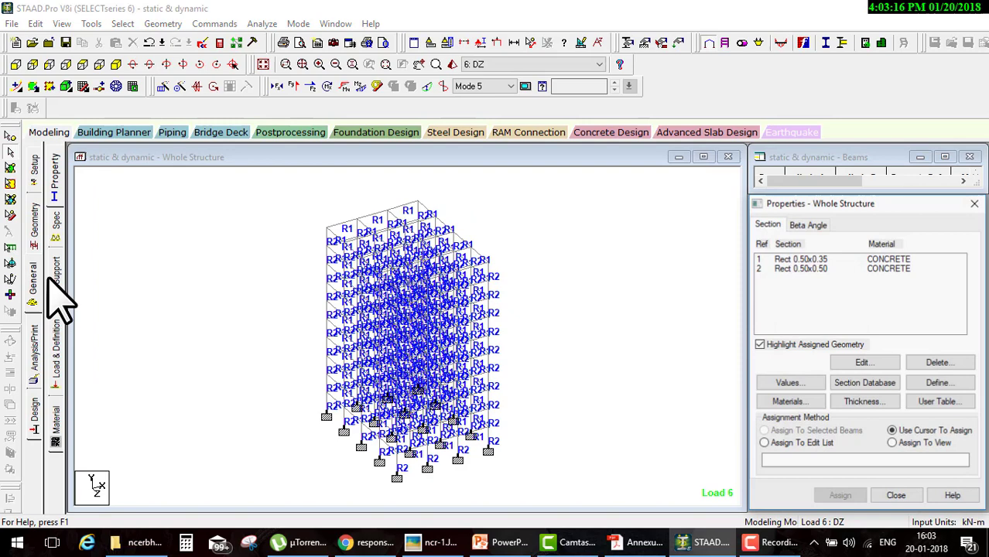
{"action": "left_click", "coordinate": [55, 346]}
{"action": "left_click", "coordinate": [759, 181]}
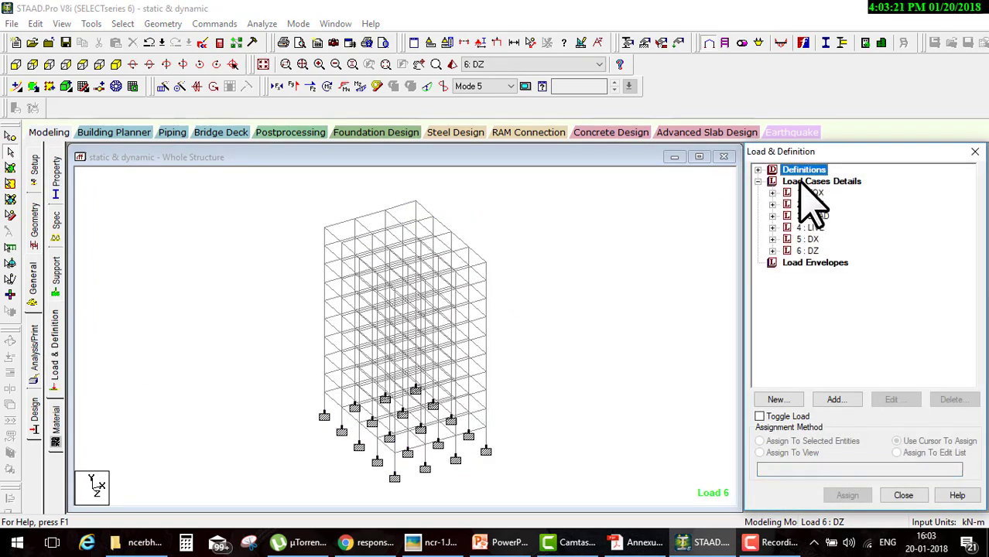
{"action": "left_click", "coordinate": [835, 400]}
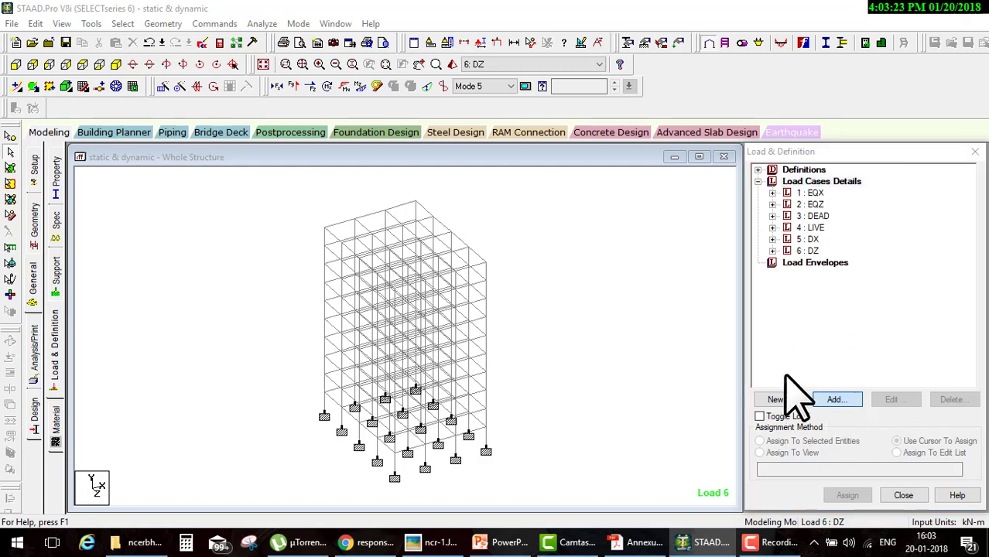
Generate automatic load combinations using the Indian Code.
{"action": "left_click", "coordinate": [263, 156]}
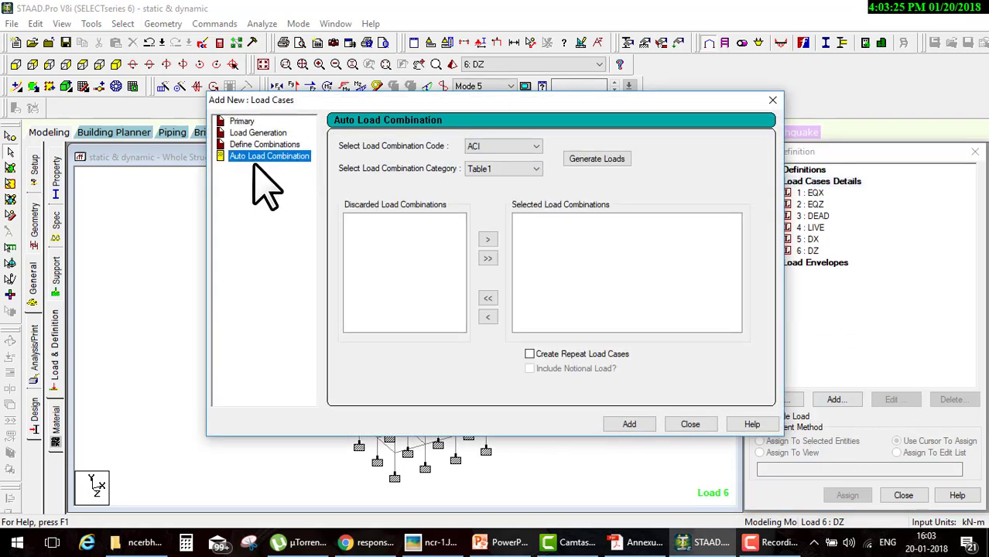
{"action": "left_click_drag", "start_coordinate": [219, 173], "coordinate": [319, 173]}
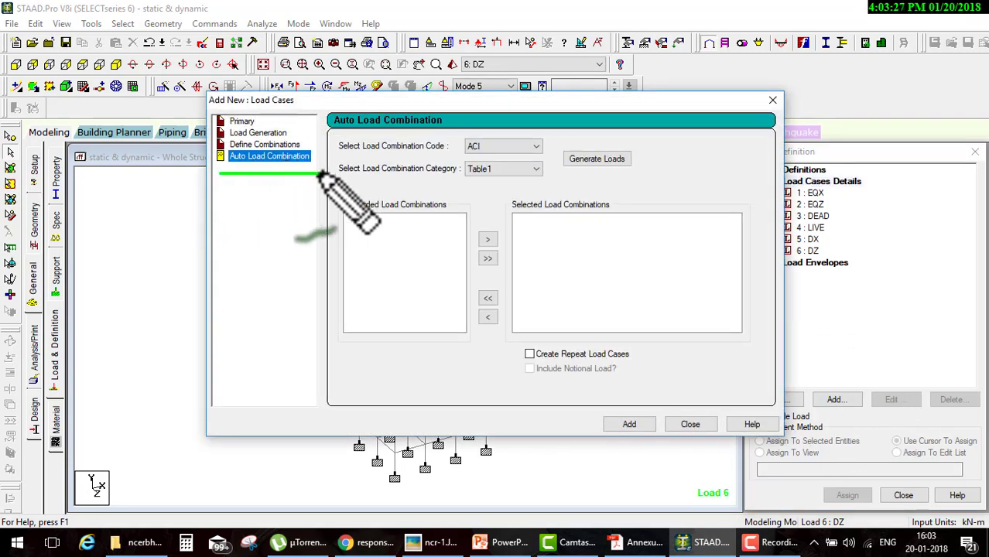
{"action": "left_click_drag", "start_coordinate": [383, 140], "coordinate": [467, 147]}
{"action": "key", "text": "Escape"}
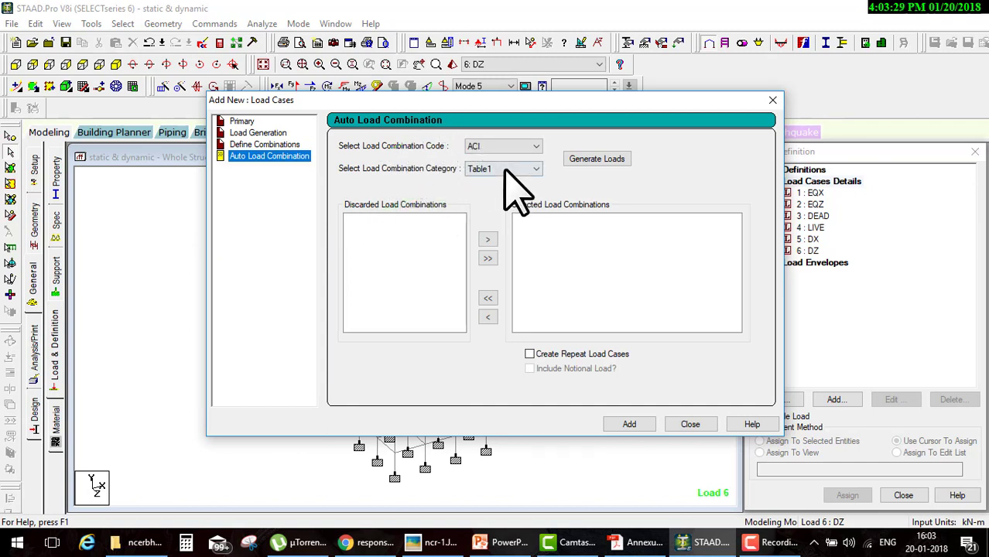
{"action": "left_click", "coordinate": [505, 147]}
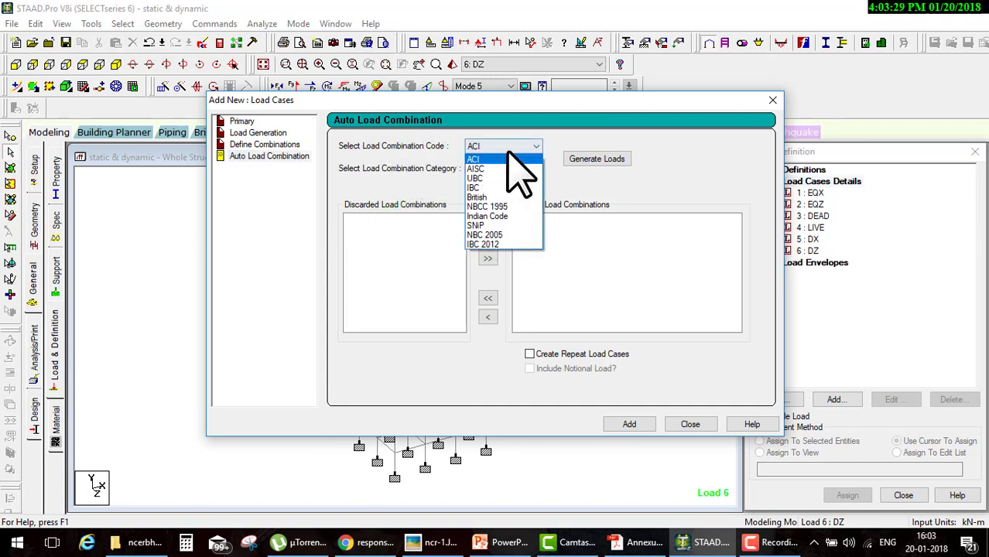
{"action": "left_click", "coordinate": [495, 217]}
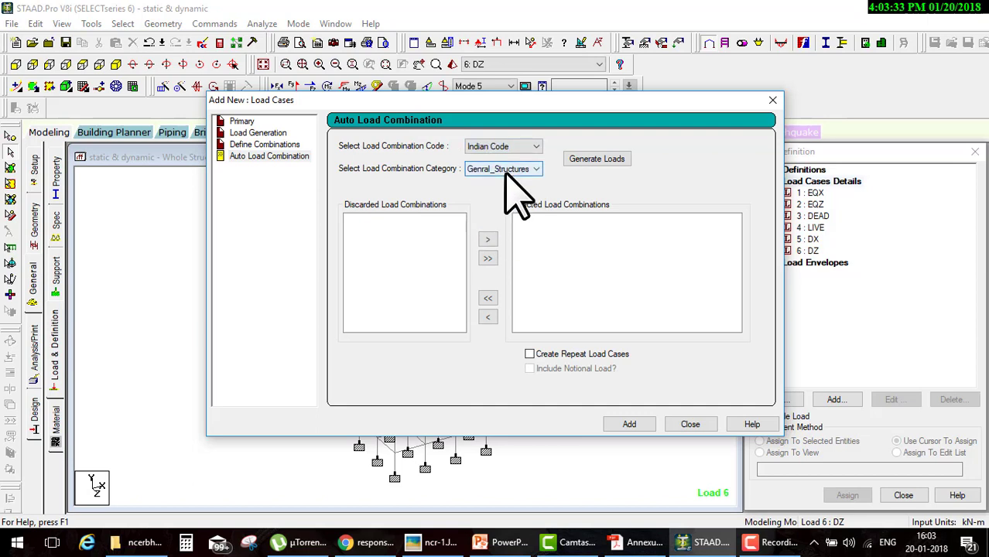
{"action": "left_click", "coordinate": [592, 163]}
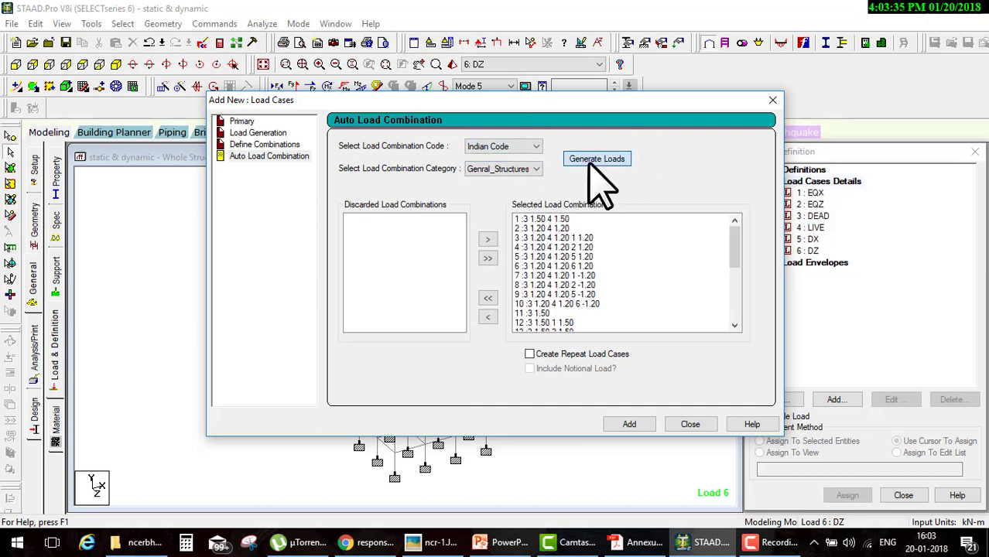
Add the generated combinations up to case 33 and confirm deleting the old result files.
{"action": "mouse_move", "coordinate": [738, 267]}
{"action": "left_mouse_down"}
{"action": "mouse_move", "coordinate": [740, 304]}
{"action": "mouse_move", "coordinate": [735, 221]}
{"action": "left_mouse_up"}
{"action": "left_click", "coordinate": [647, 426]}
{"action": "left_click", "coordinate": [690, 428]}
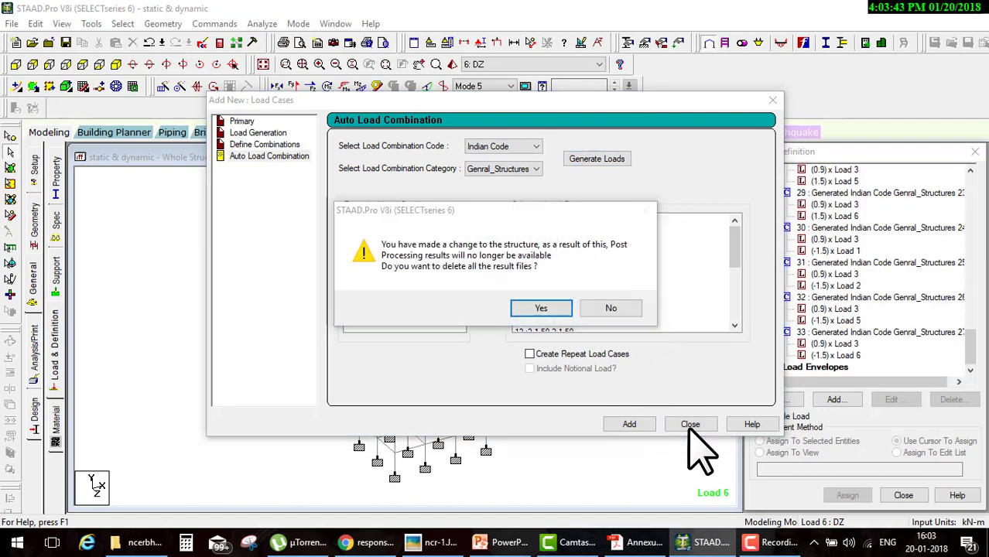
{"action": "left_click", "coordinate": [541, 308]}
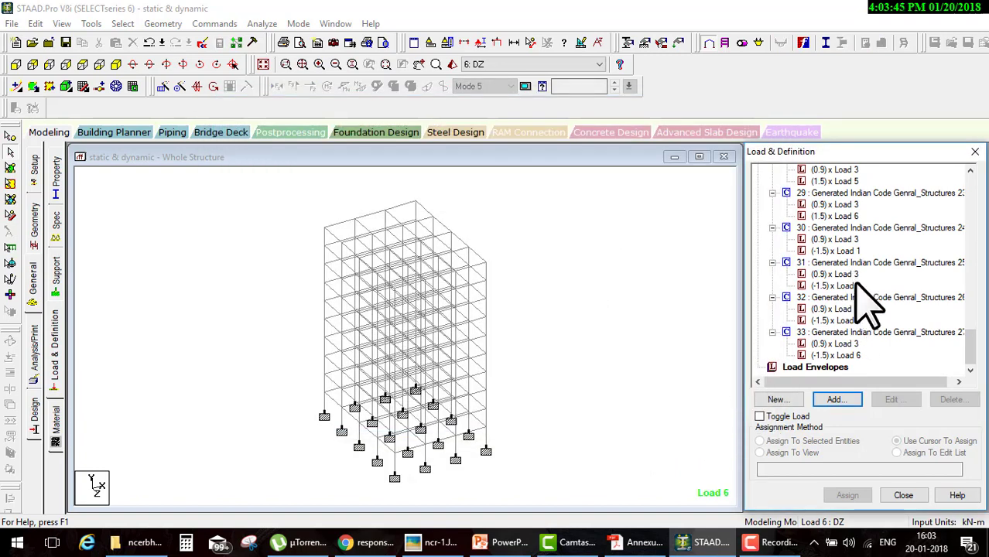
{"action": "scroll", "coordinate": [863, 313], "scroll_direction": "down", "scroll_amount": 1}
{"action": "scroll", "coordinate": [865, 313], "scroll_direction": "up", "scroll_amount": 2}
{"action": "scroll", "coordinate": [863, 306], "scroll_direction": "up", "scroll_amount": 1}
{"action": "scroll", "coordinate": [860, 300], "scroll_direction": "up", "scroll_amount": 1}
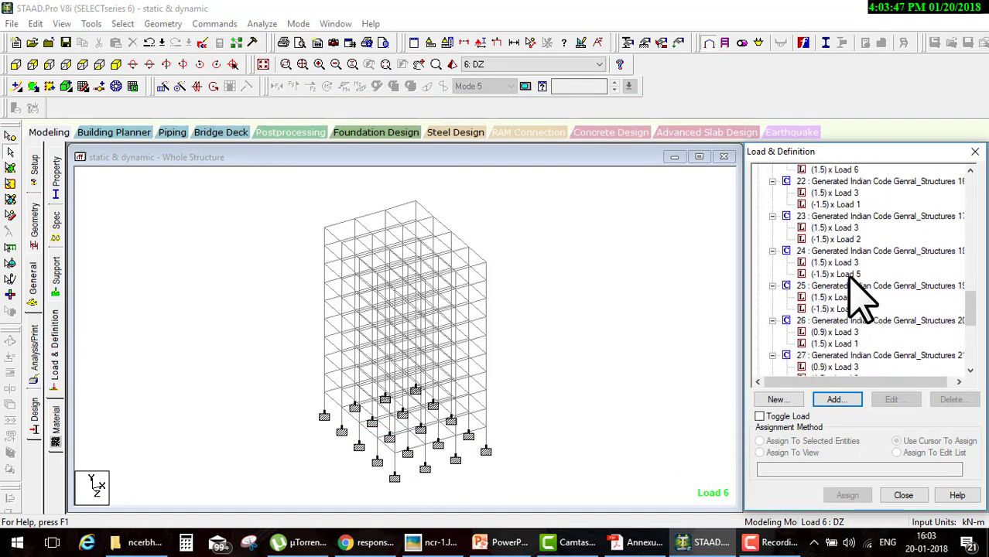